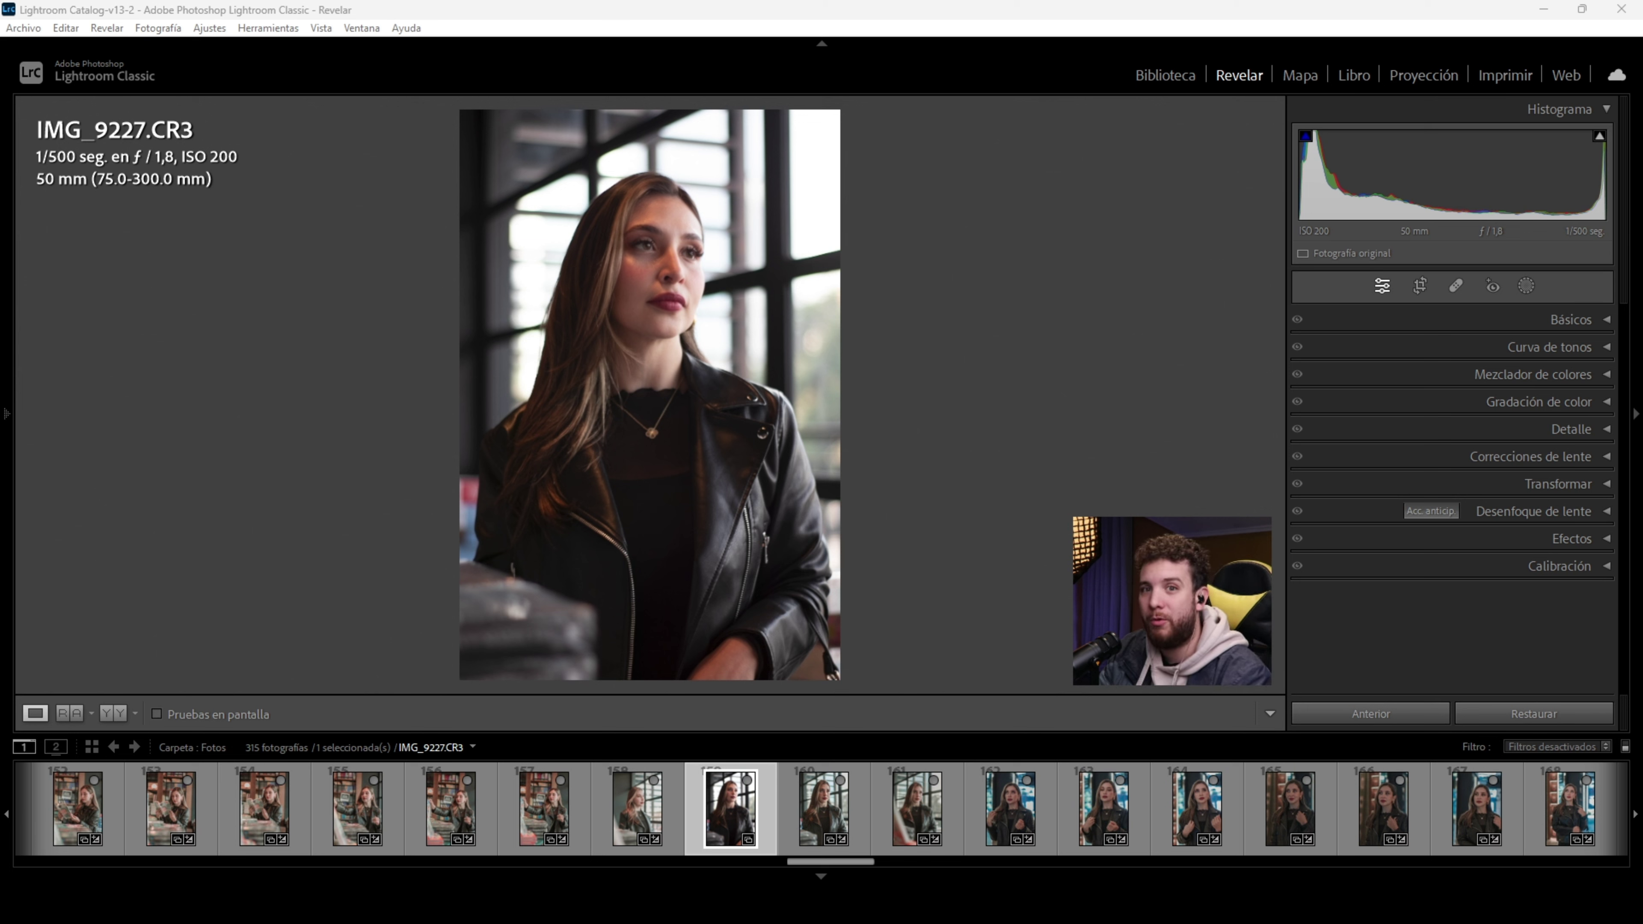
Step: Switch the portrait's camera profile from Adobe Color to Cámara Estándar in the Perfil browser
key("ctrl+1")
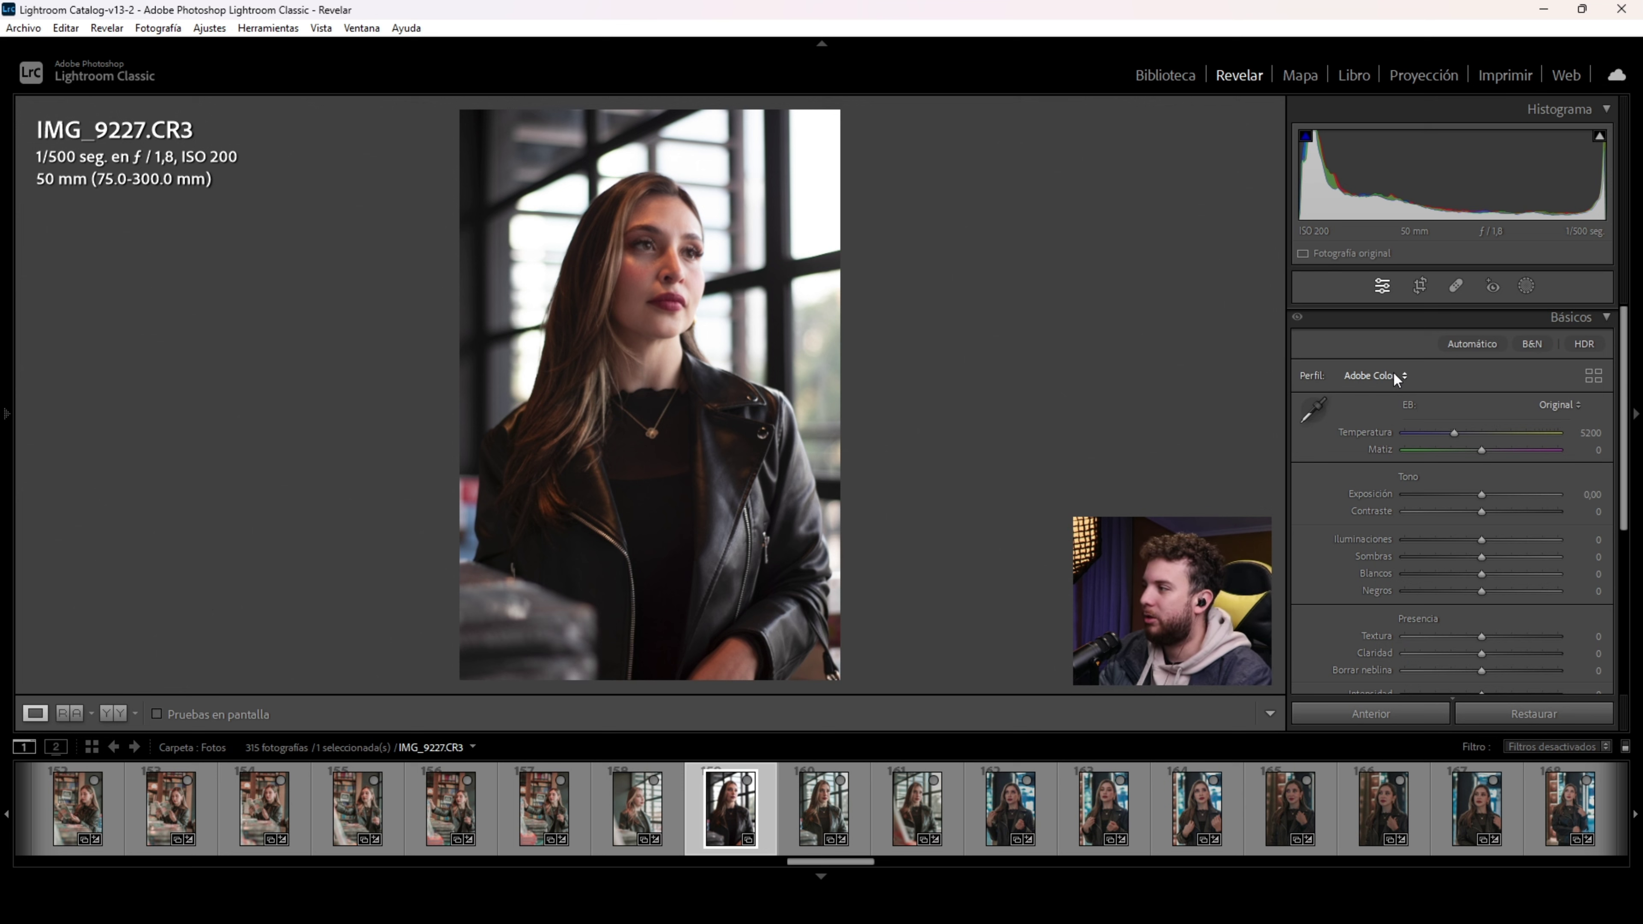
left_click(1361, 374)
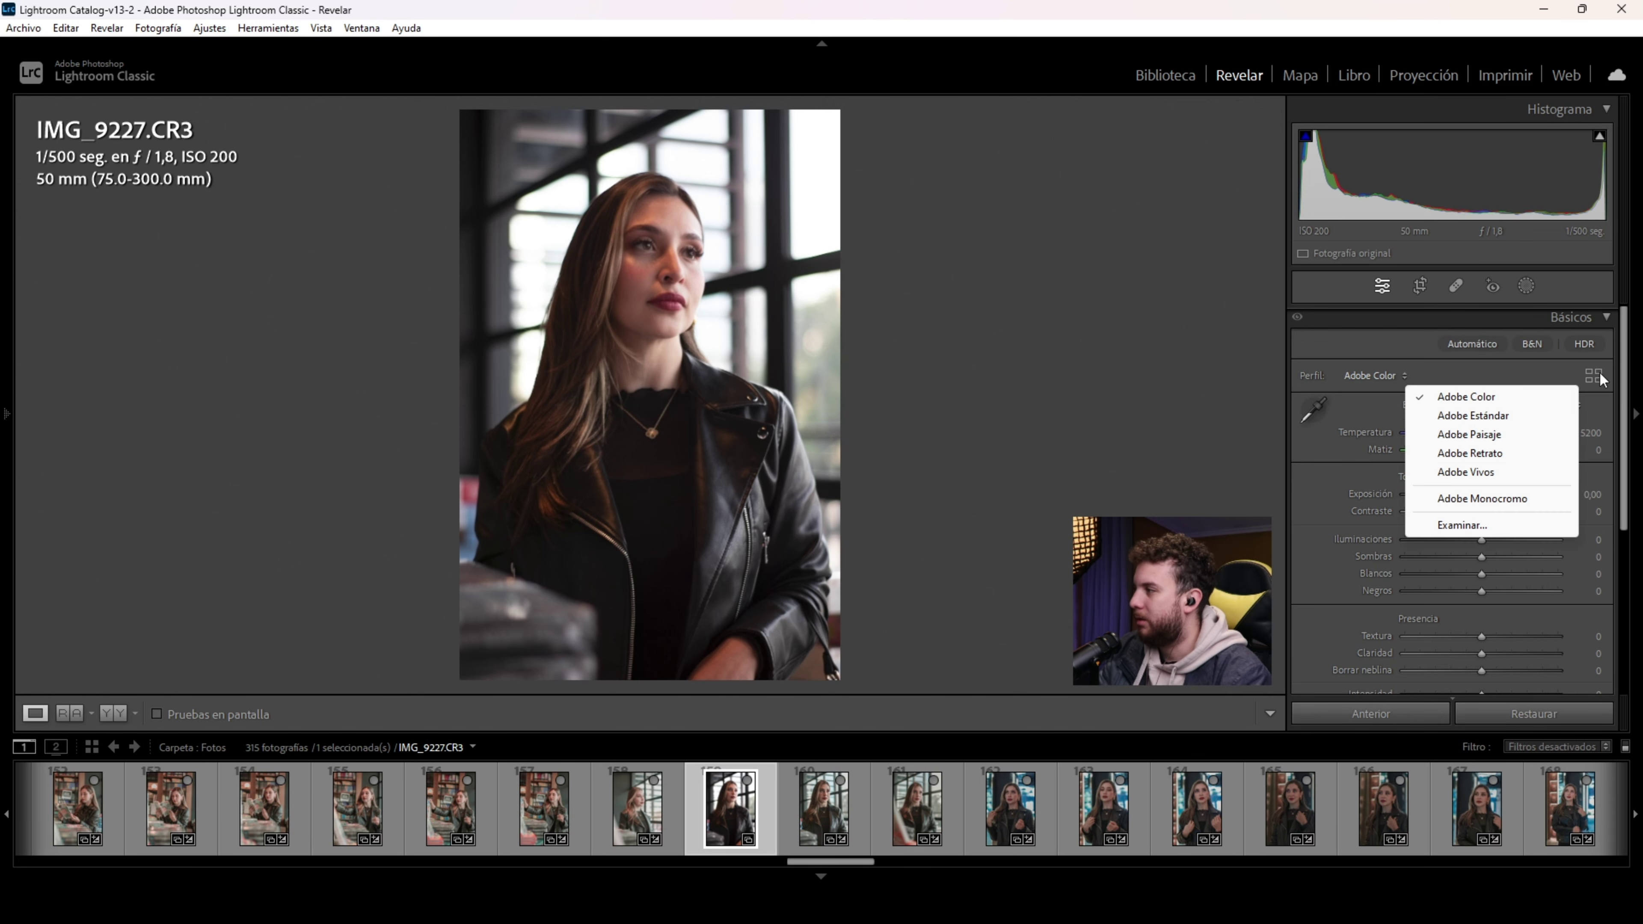
left_click(1512, 367)
left_click(1586, 376)
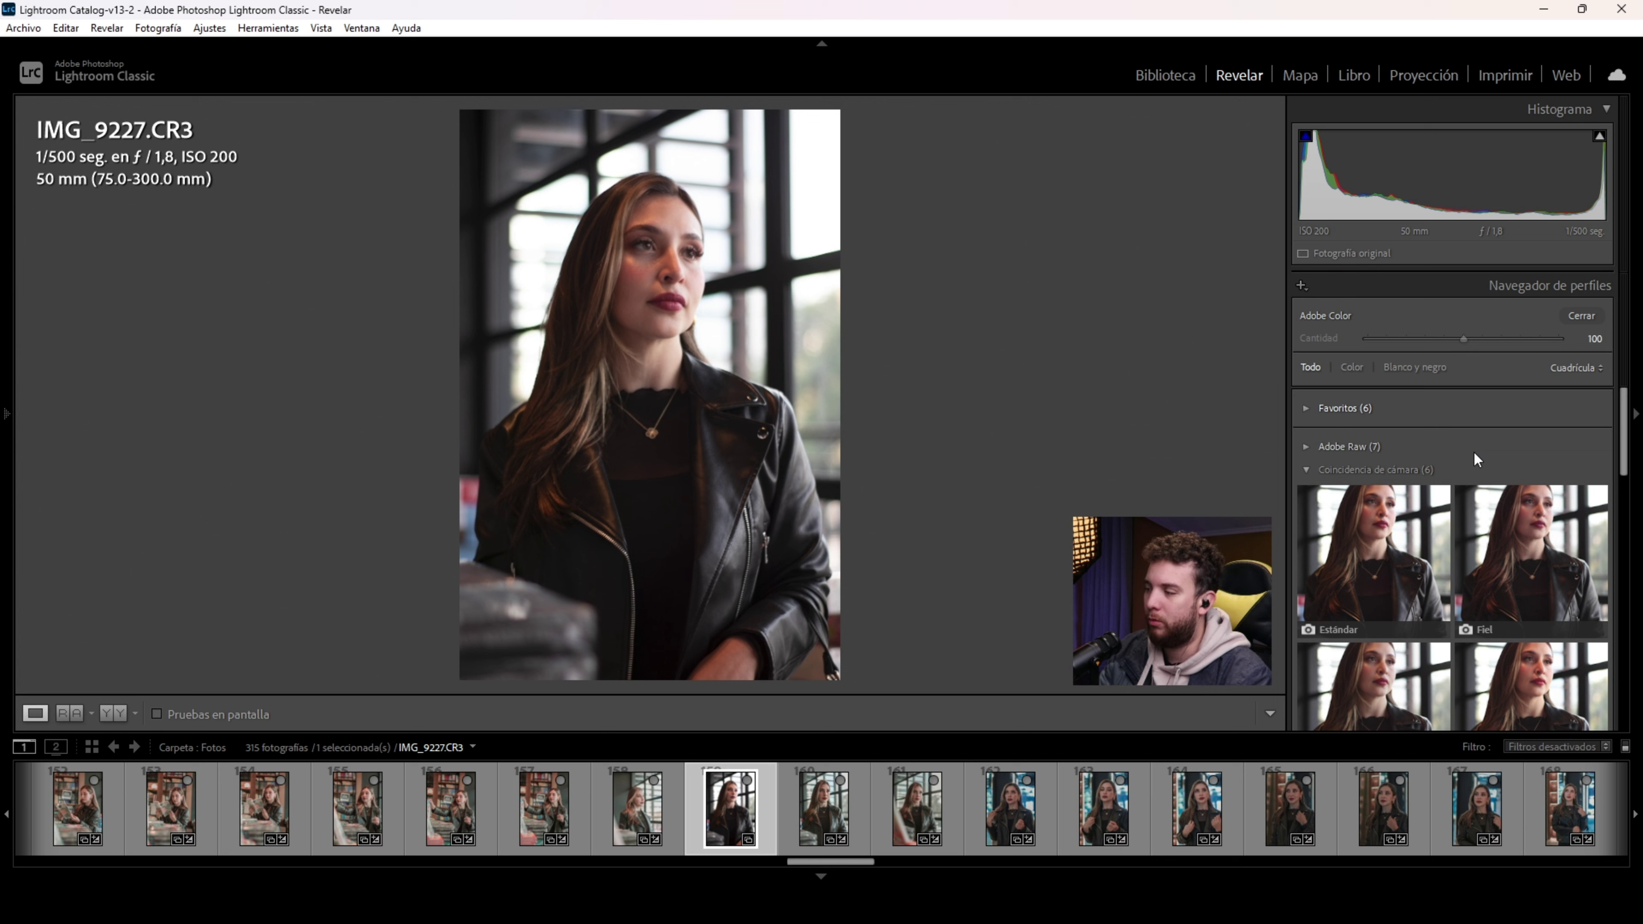
left_click(1367, 547)
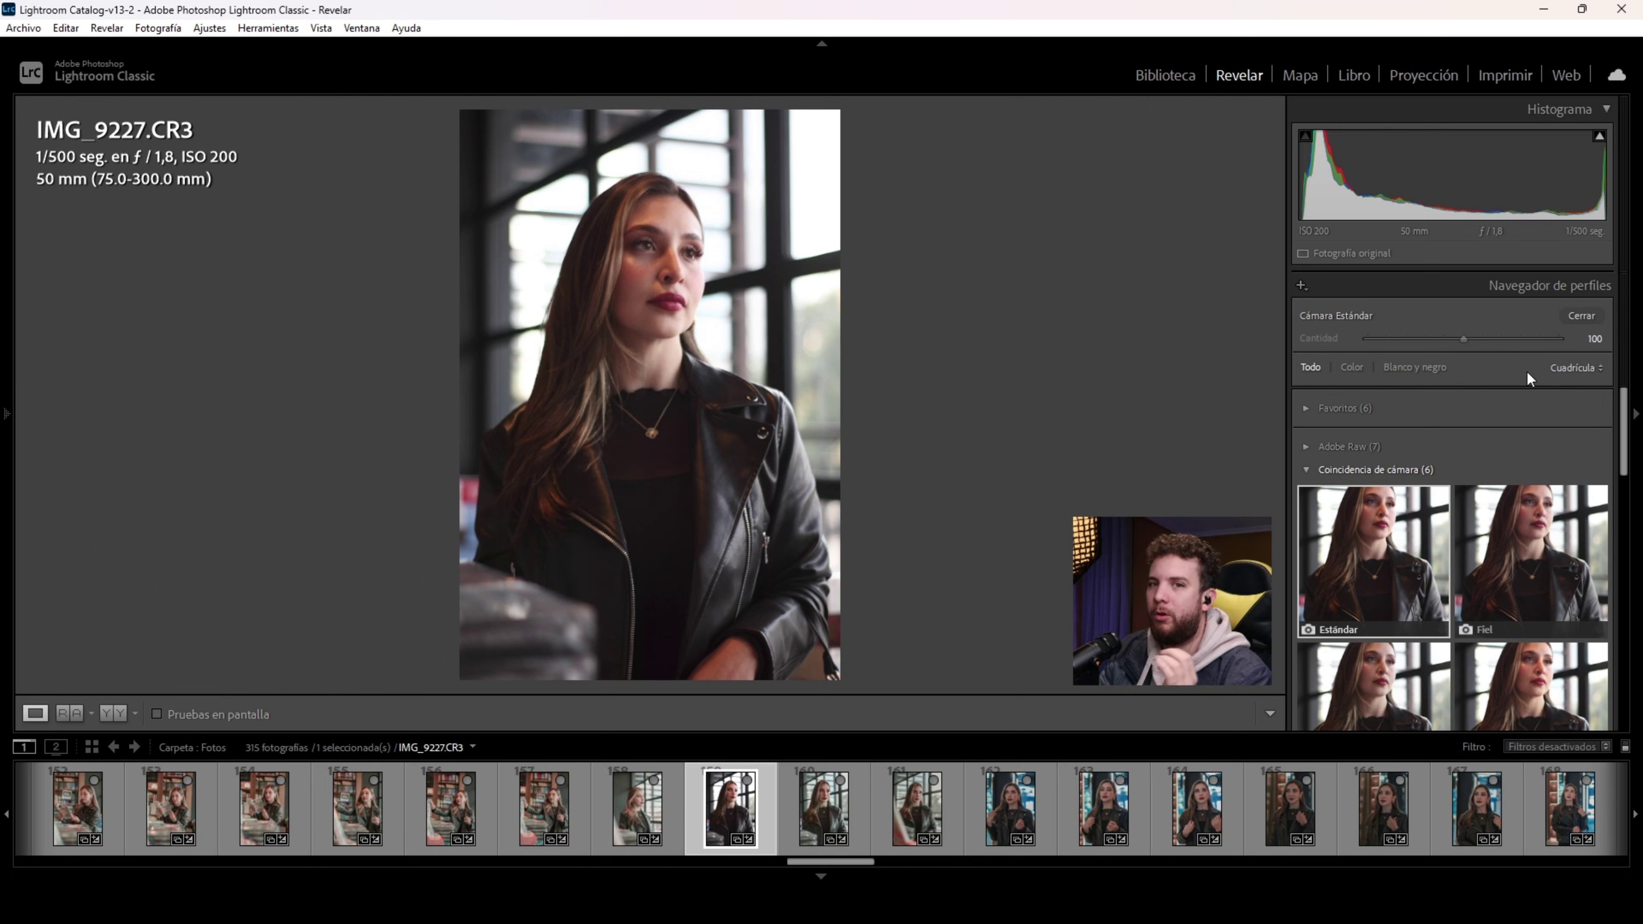
left_click(1576, 317)
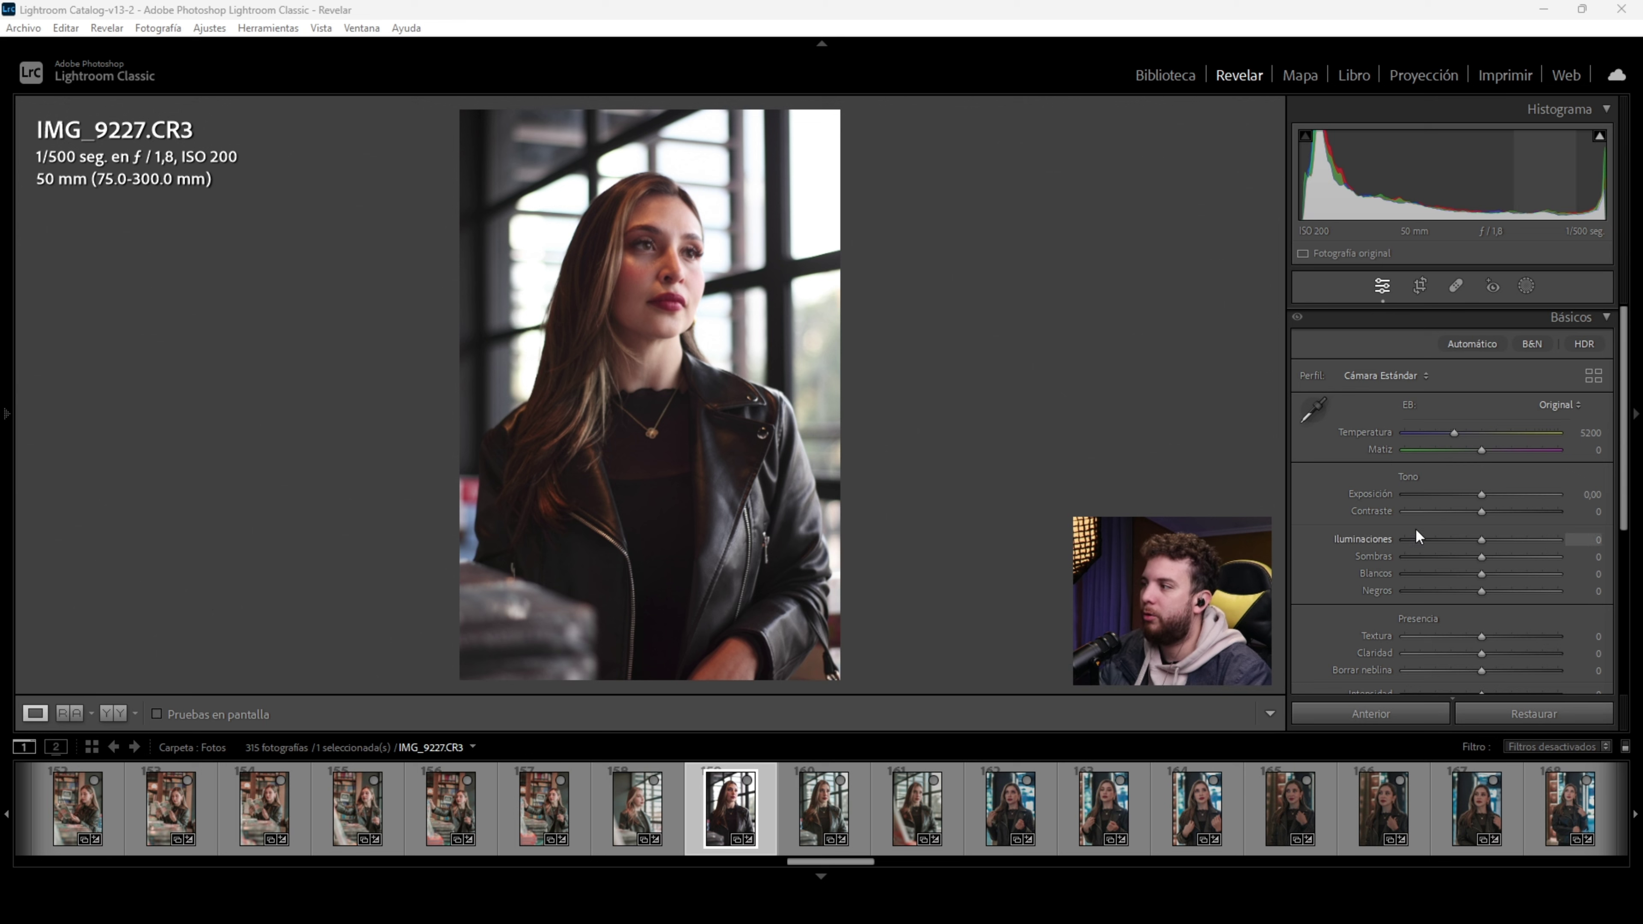
left_click(1608, 318)
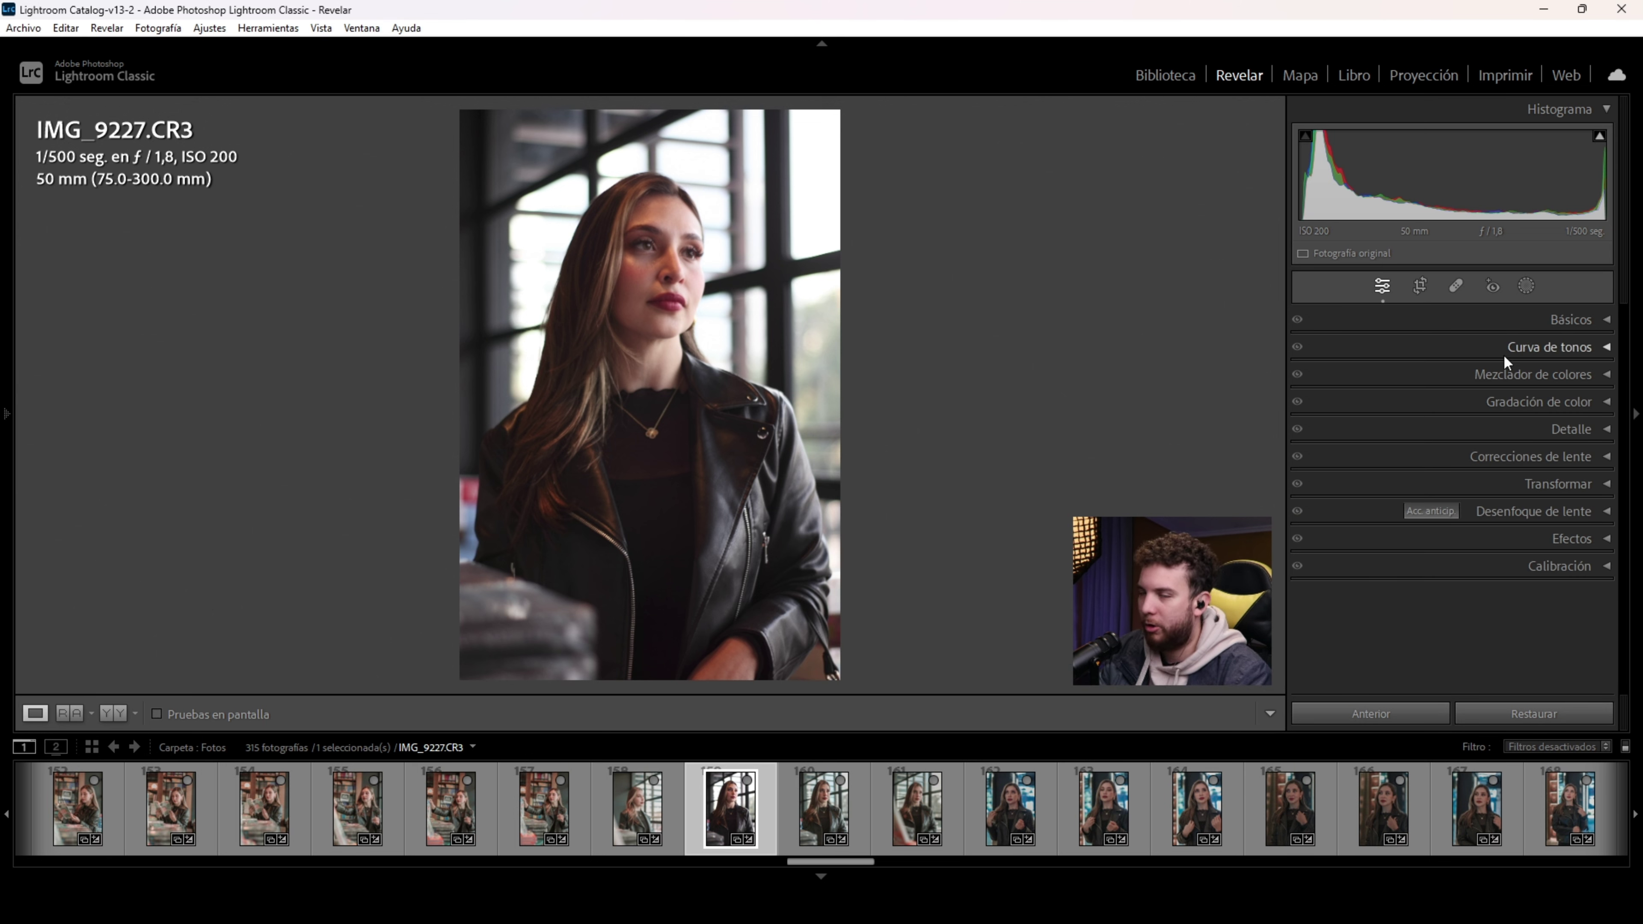
left_click(1602, 318)
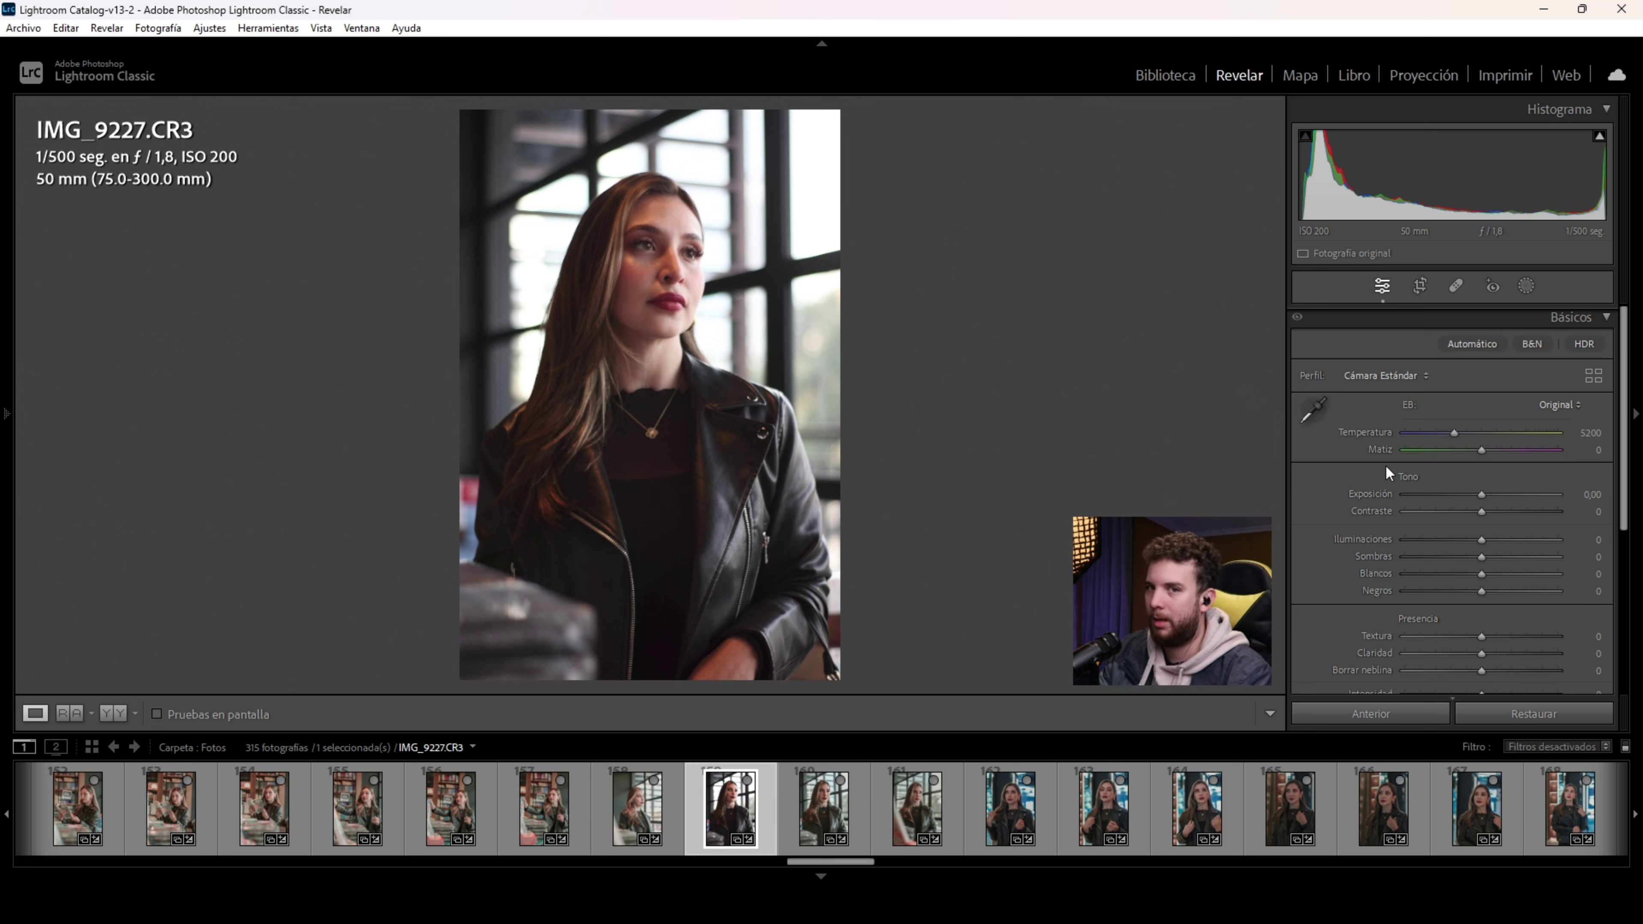
left_click(1579, 318)
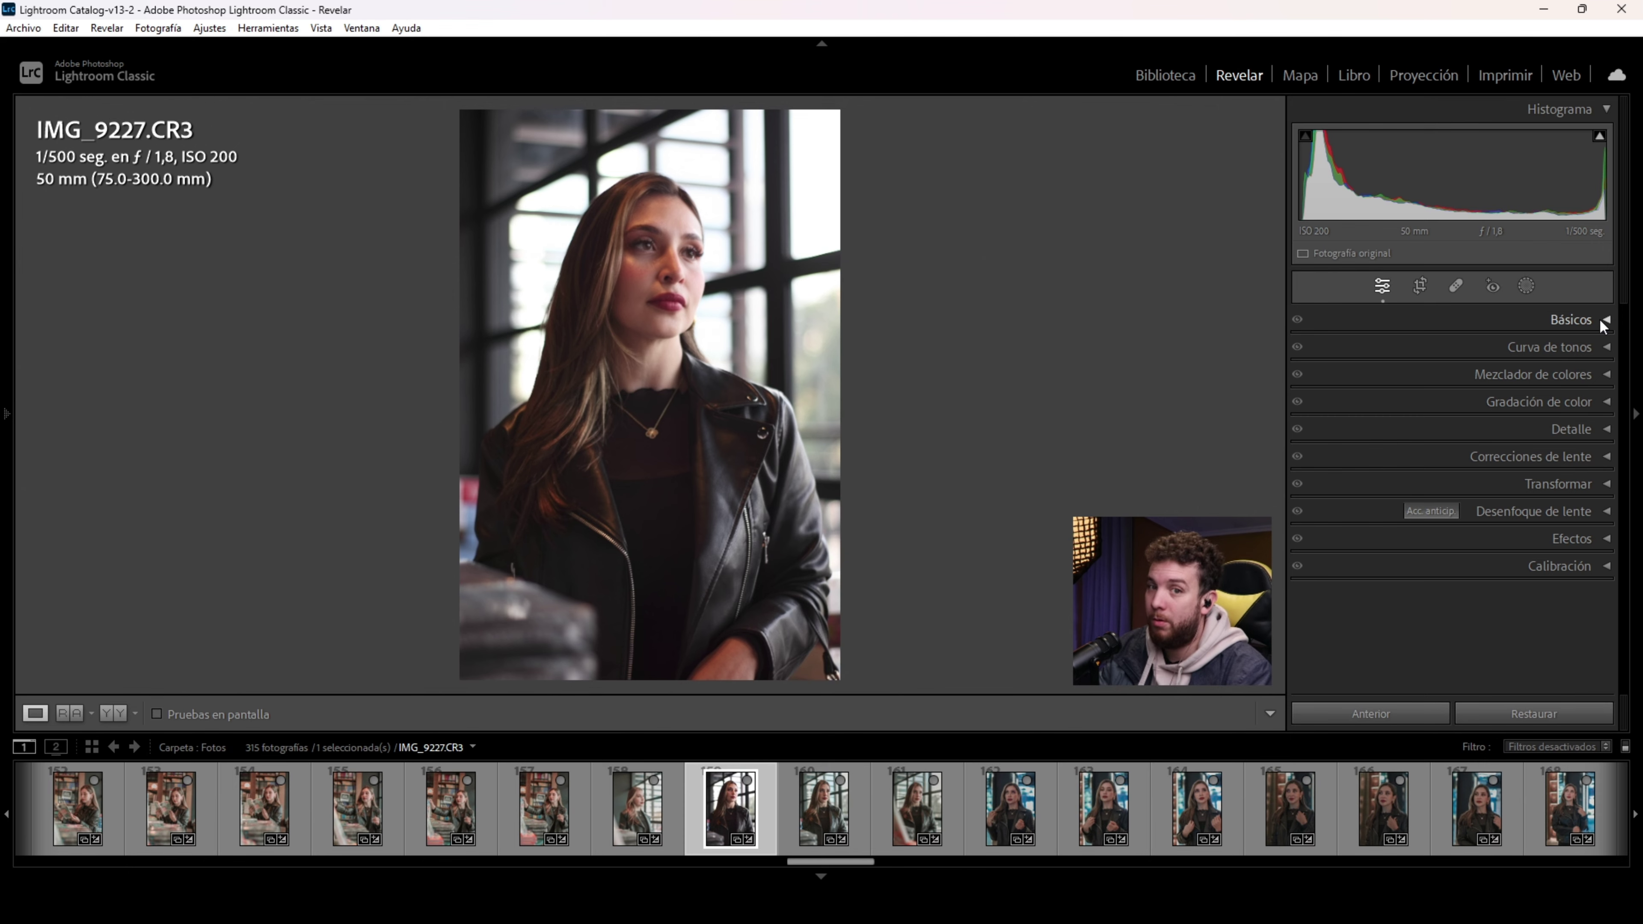
left_click(1603, 321)
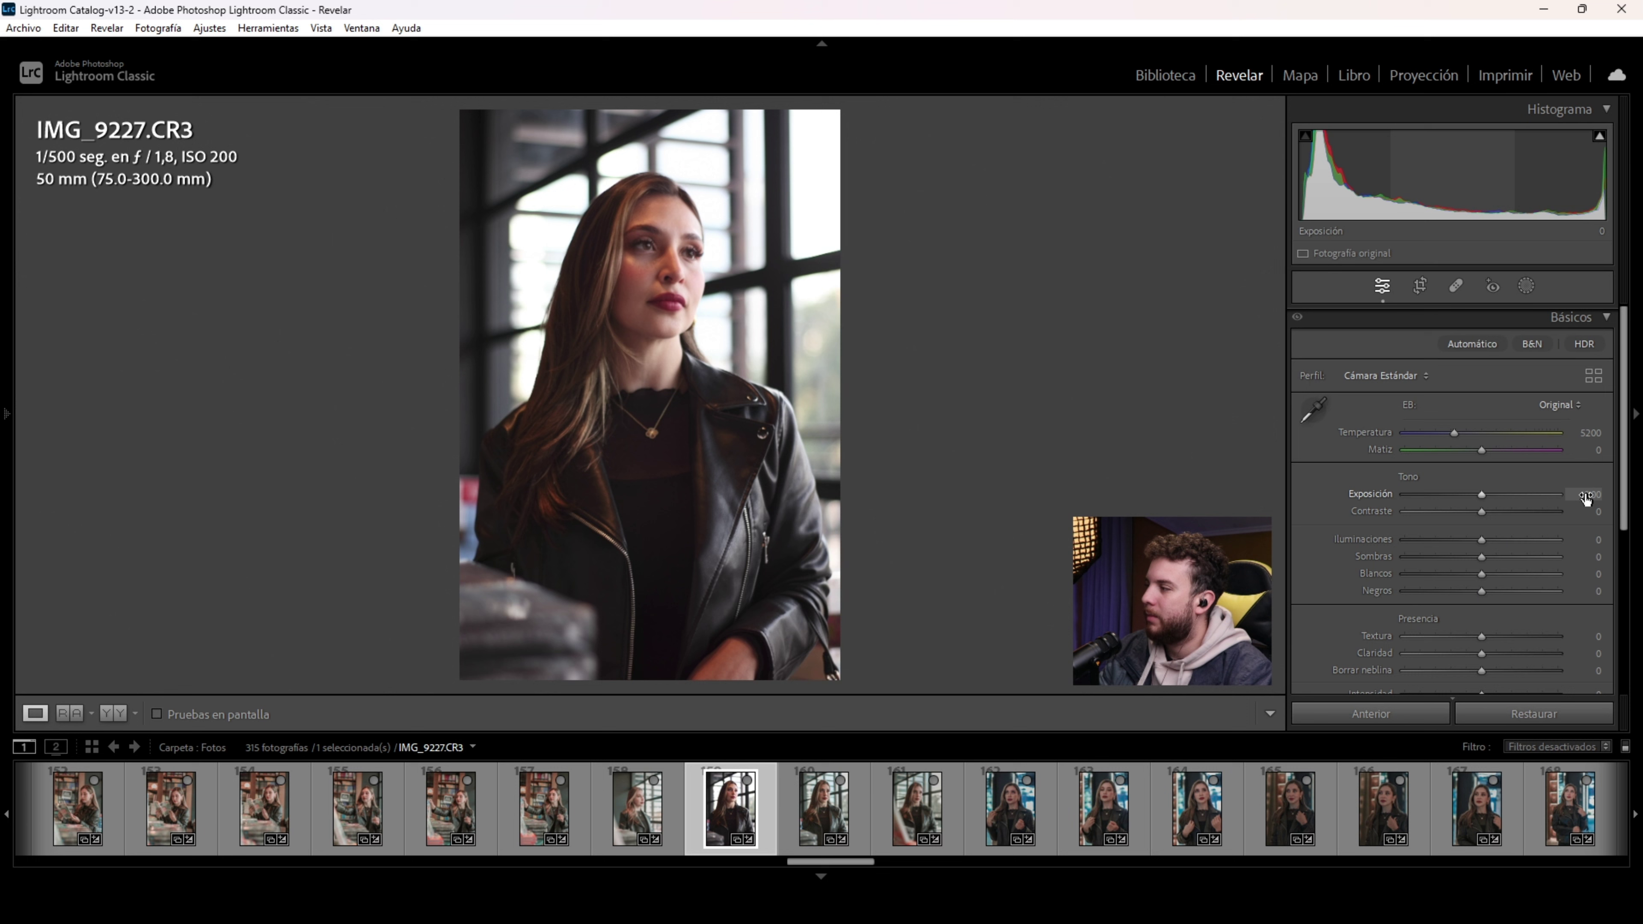
Step: Set exposure to -0,07 and lower Blancos to -27
left_click(1586, 495)
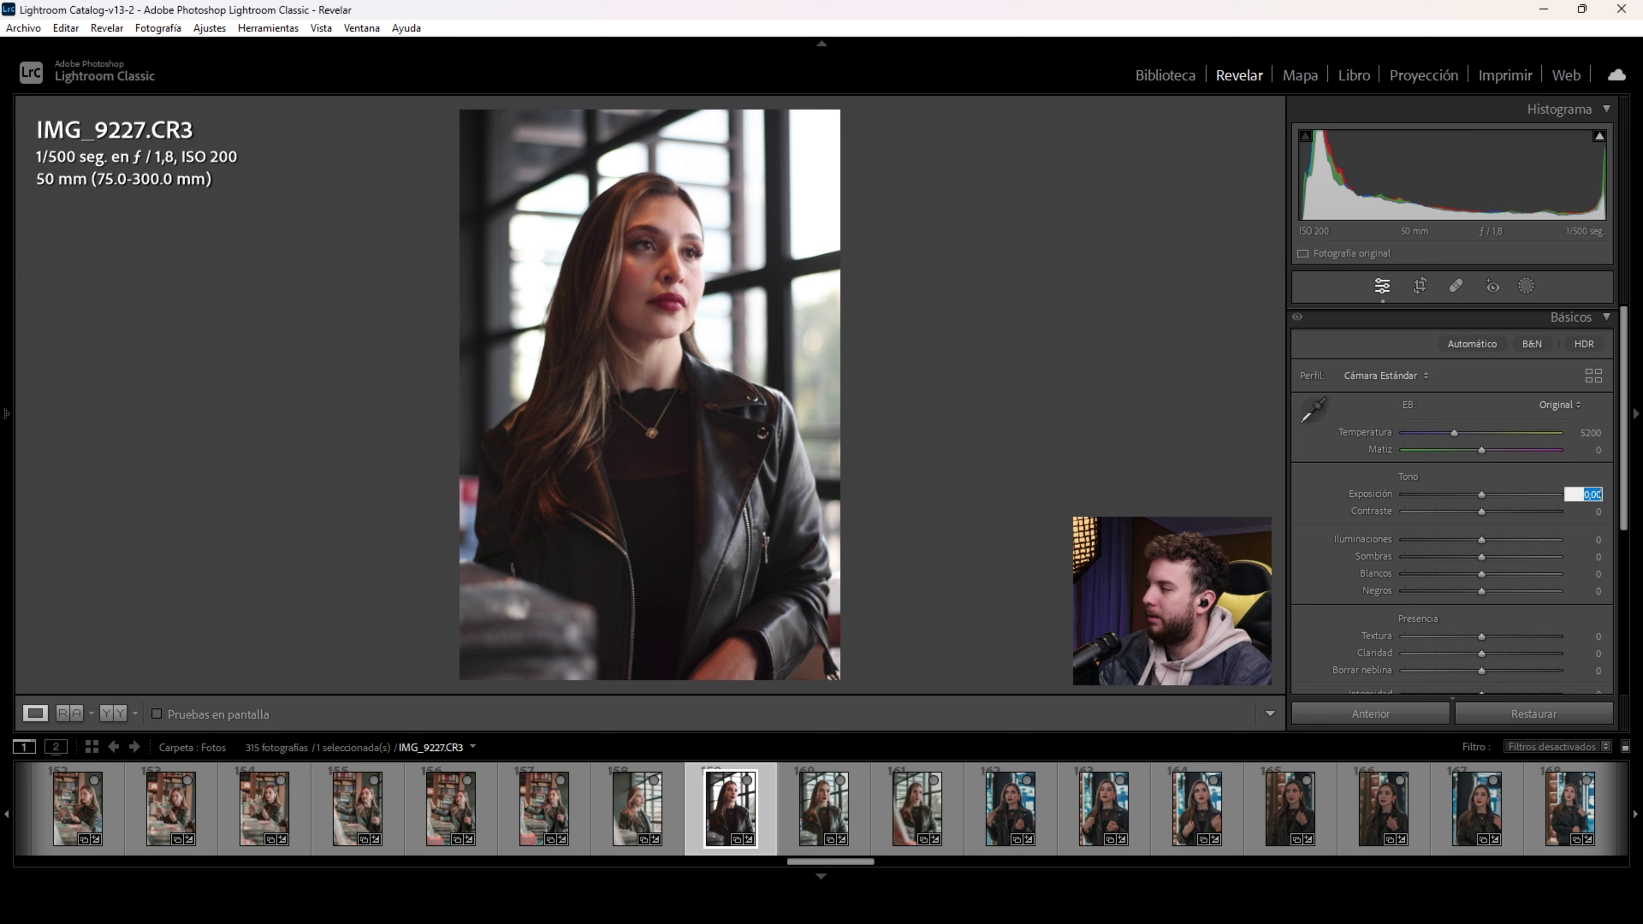
key("Down")
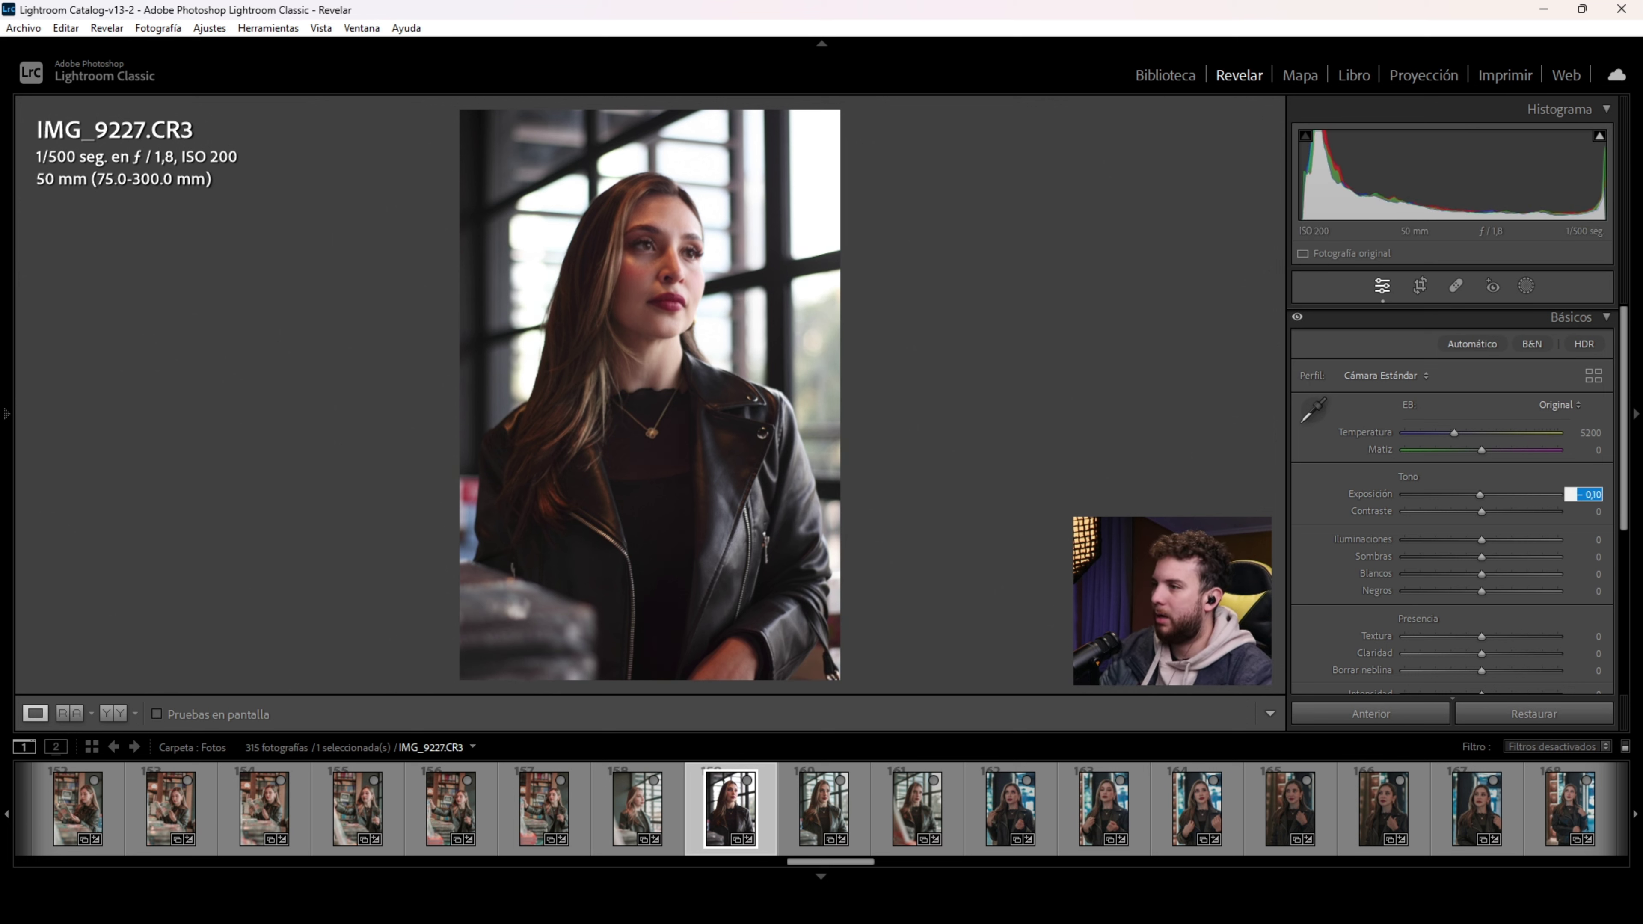
key("Down")
type("-0")
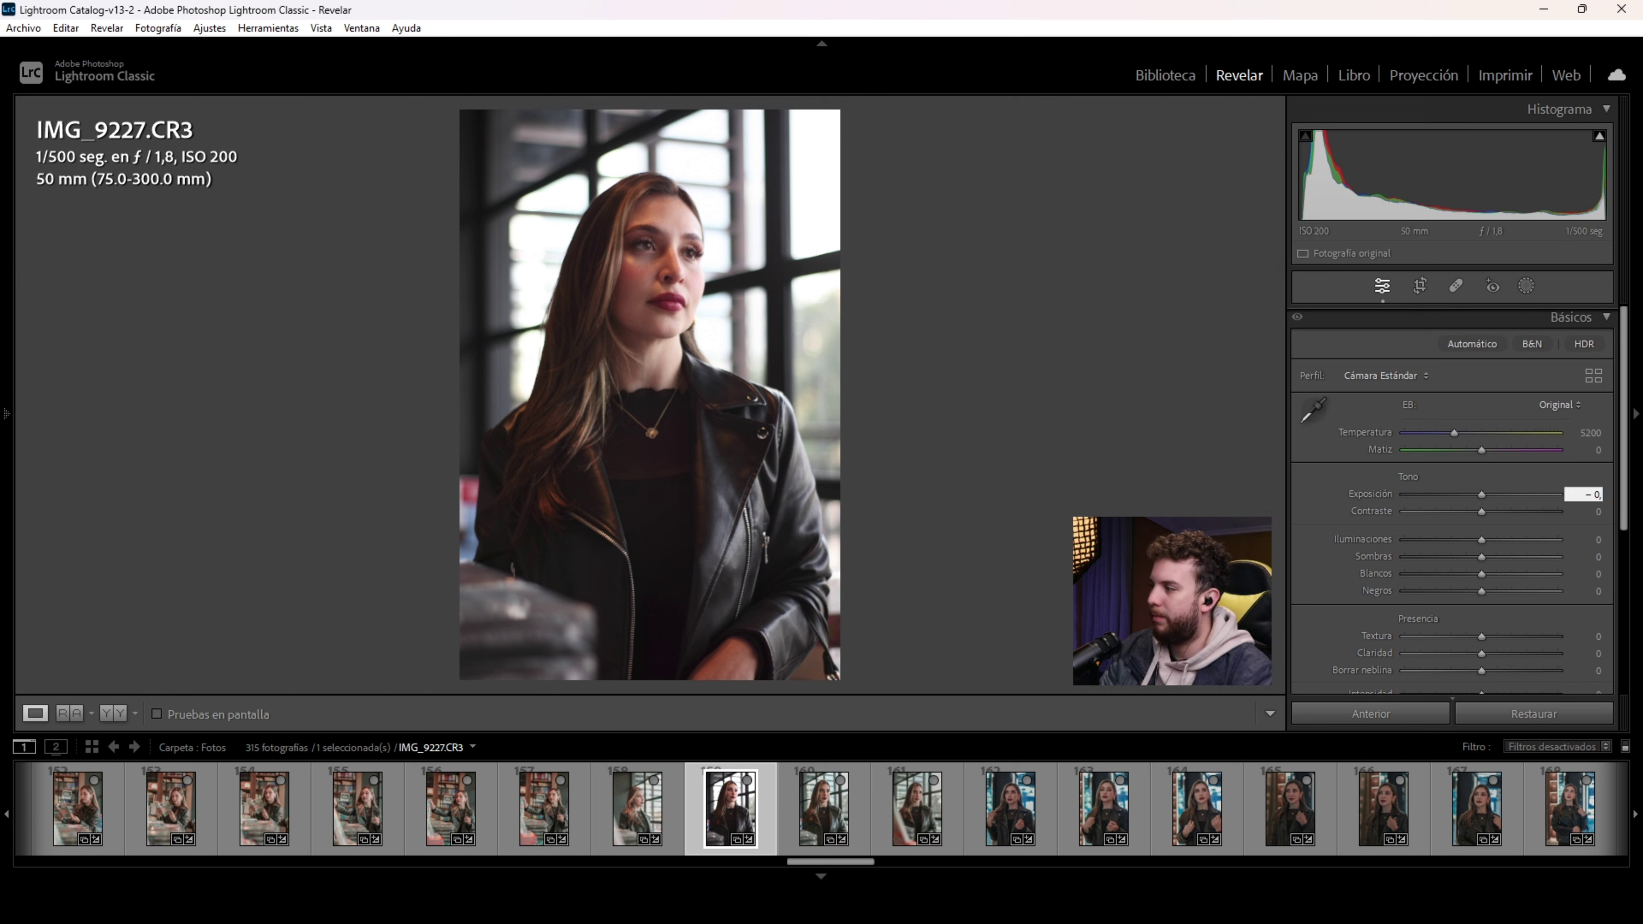
type("7")
key("Return")
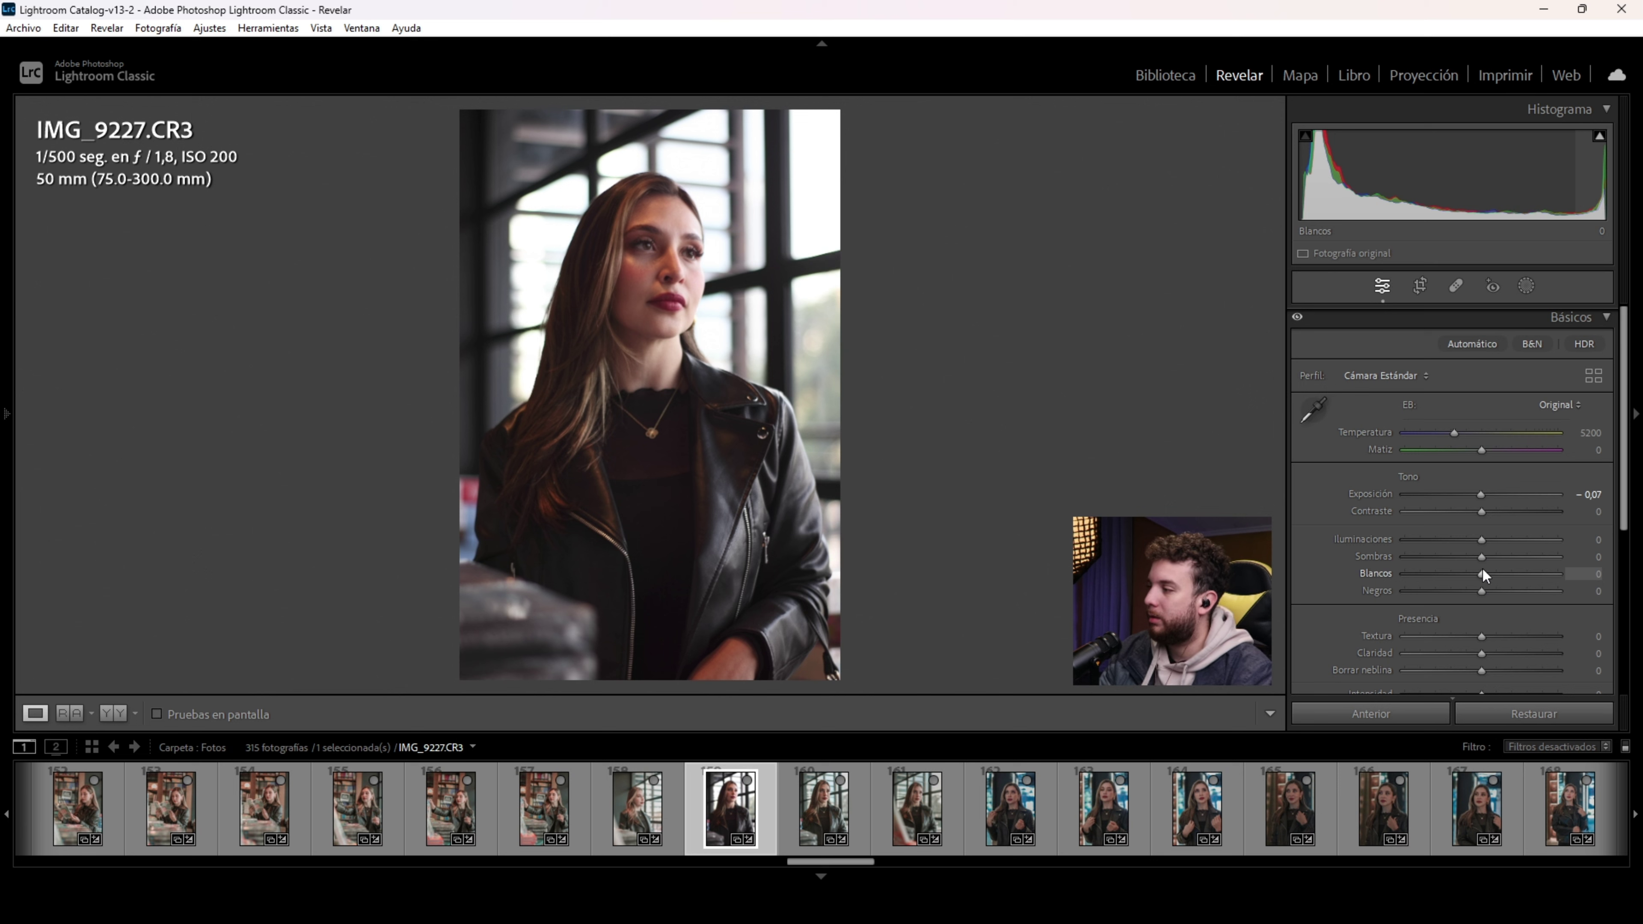
mouse_move(1481, 575)
left_mouse_down()
mouse_move(1399, 594)
mouse_move(1466, 596)
mouse_move(1467, 576)
left_mouse_up()
left_click(1583, 573)
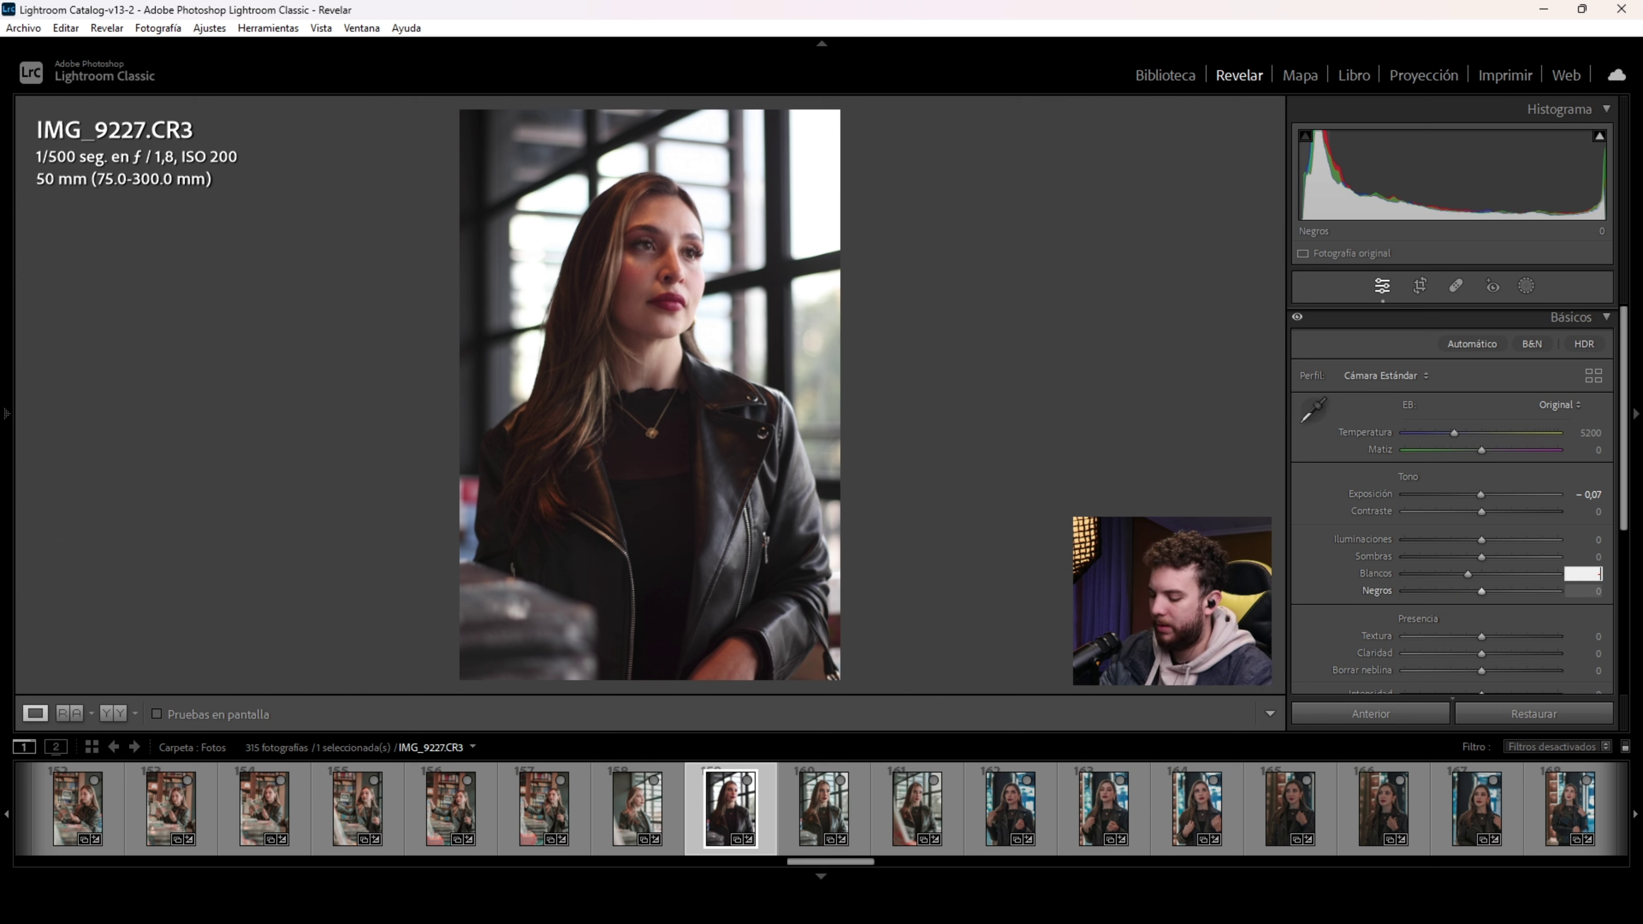
type("-27")
key("Return")
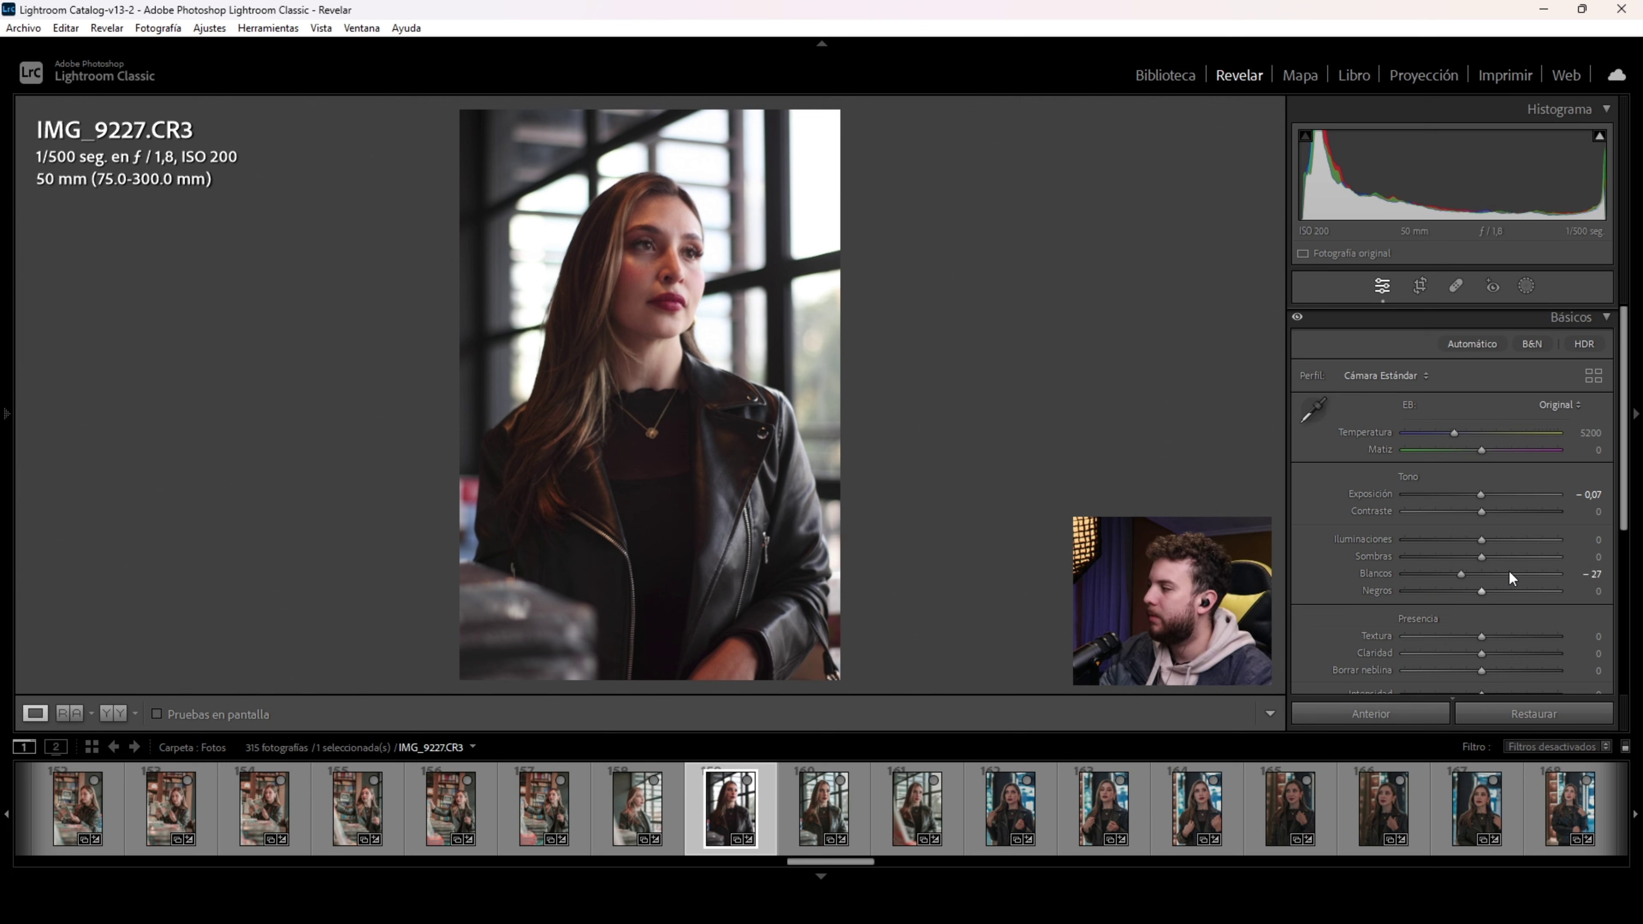
Step: Pull Iluminaciones down to -94 and correct exposure to +0,03
left_click_drag(1476, 541, 1404, 552)
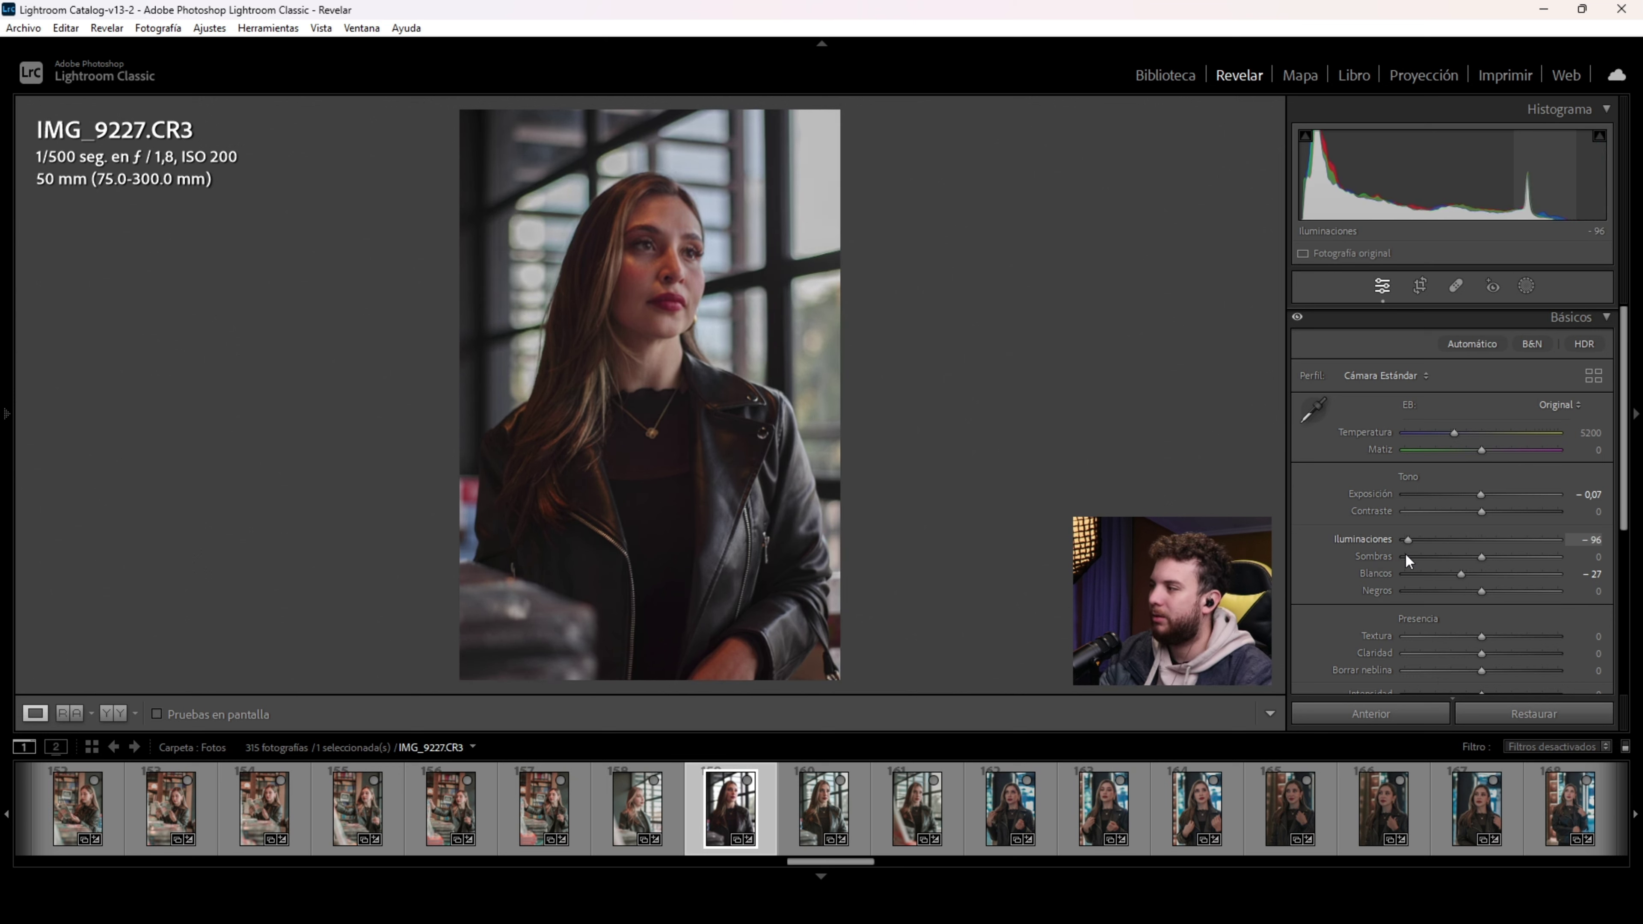
left_click(1585, 540)
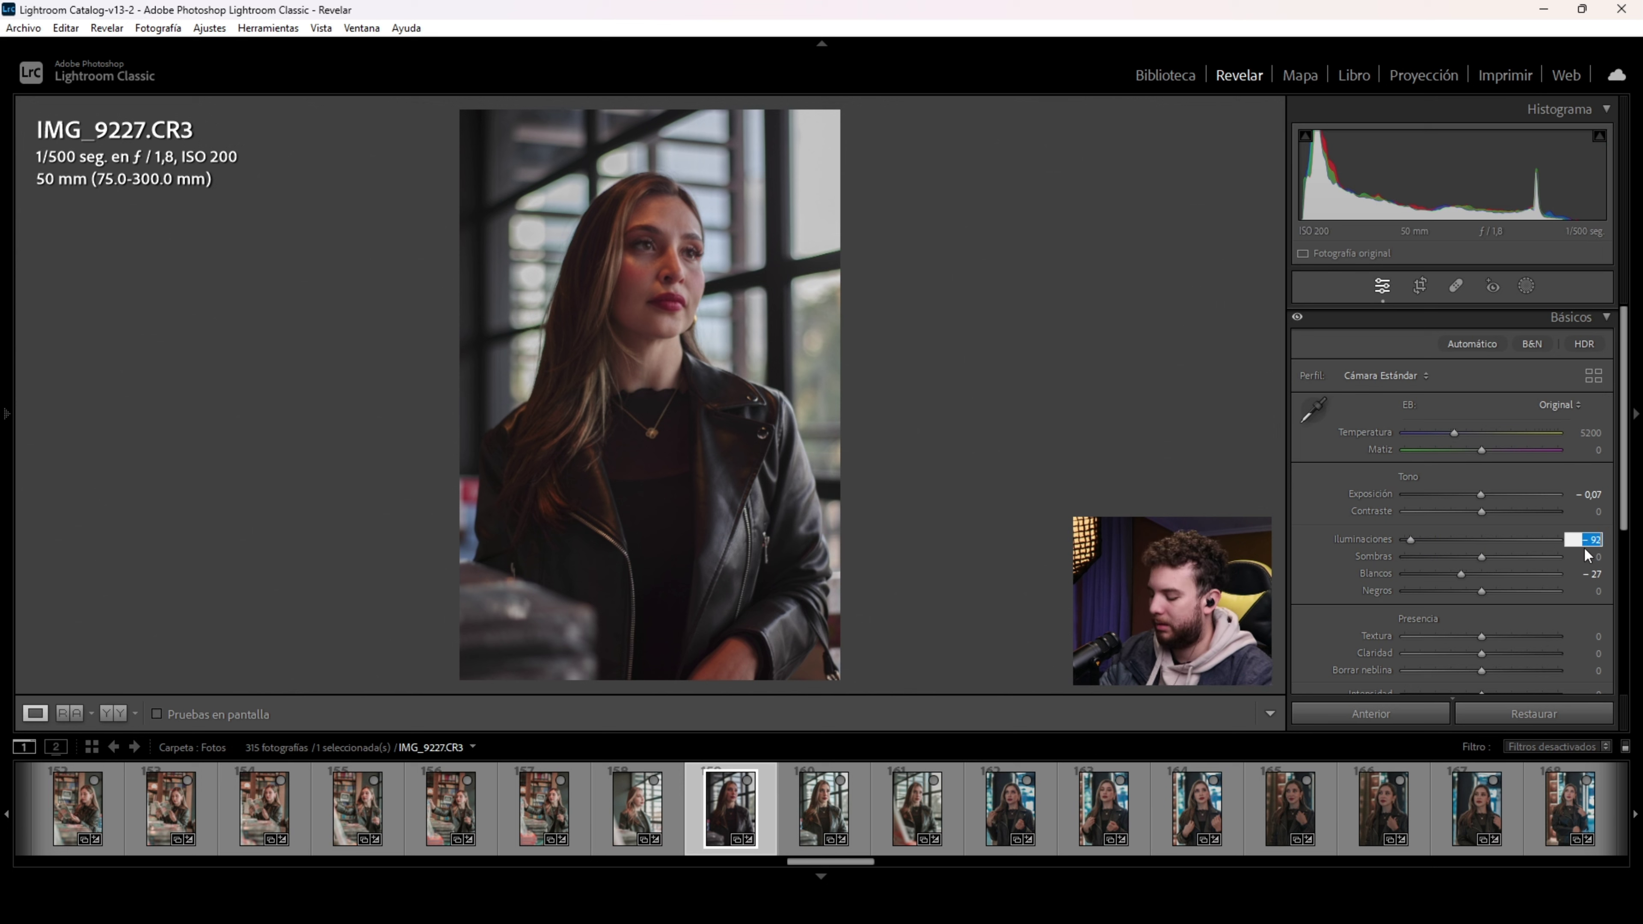
type("-94")
key("Return")
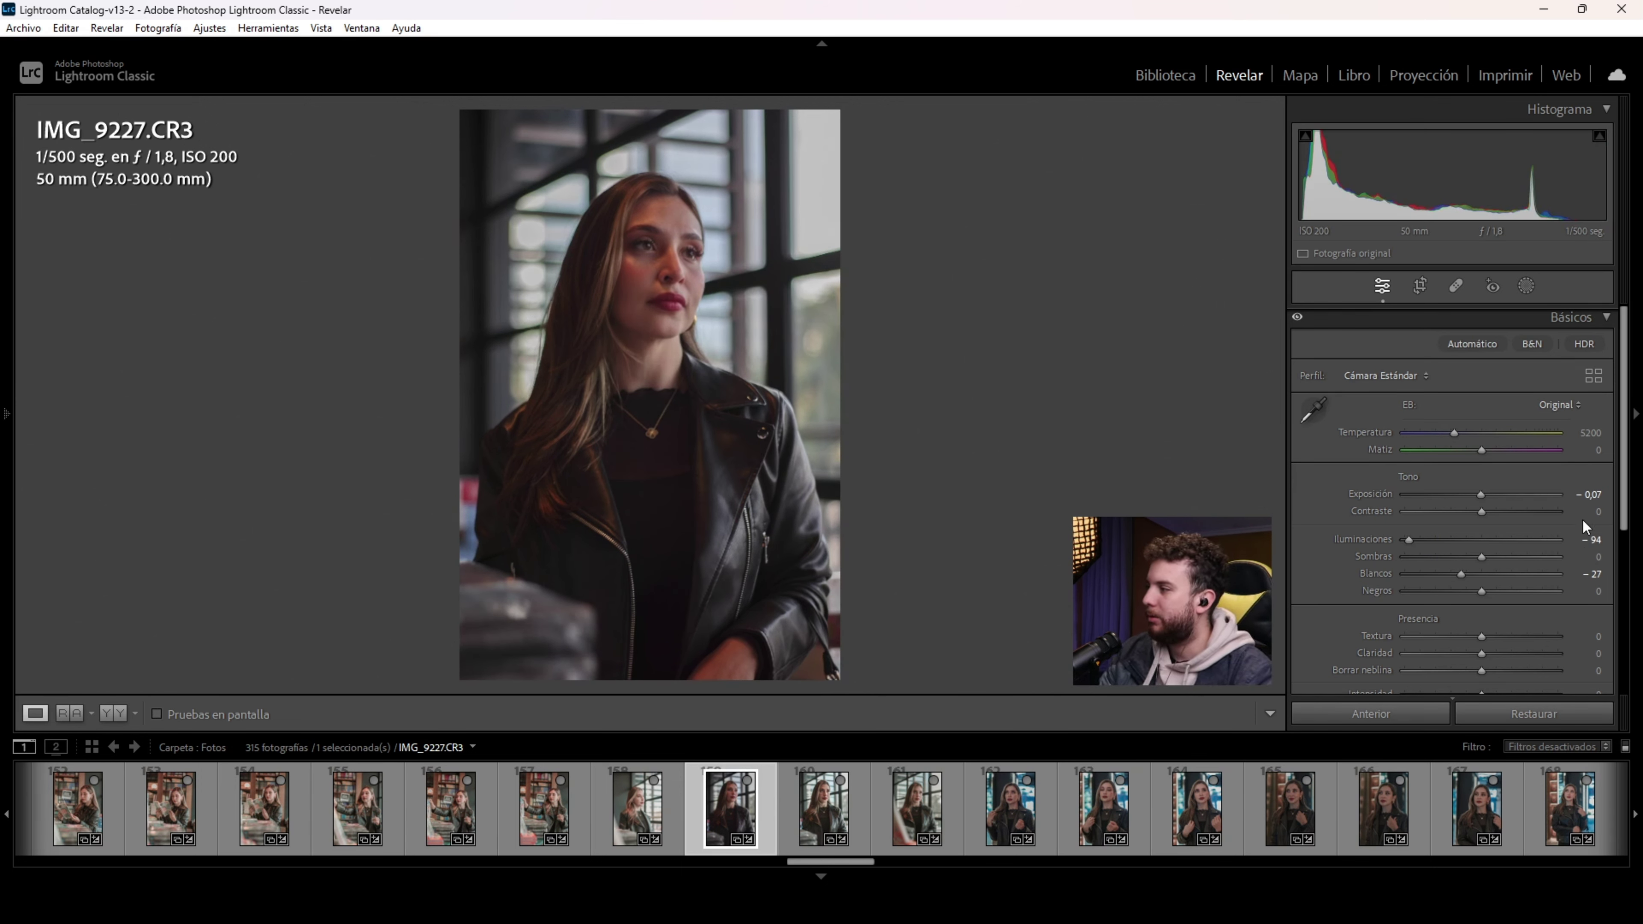
left_click(1591, 496)
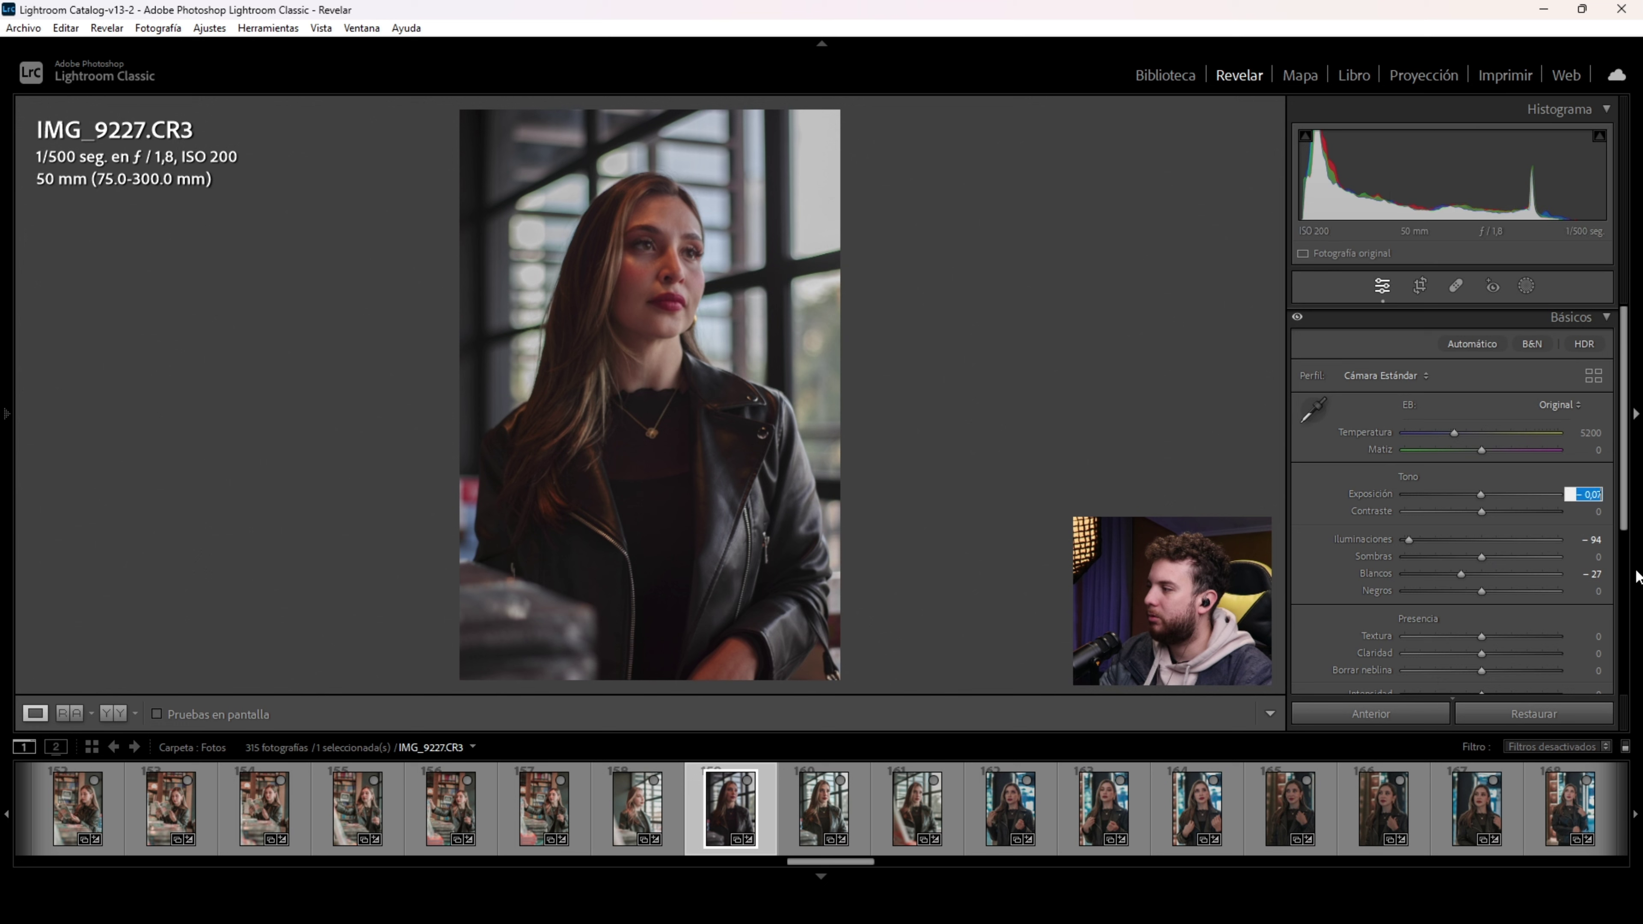
type("0,03")
key("Return")
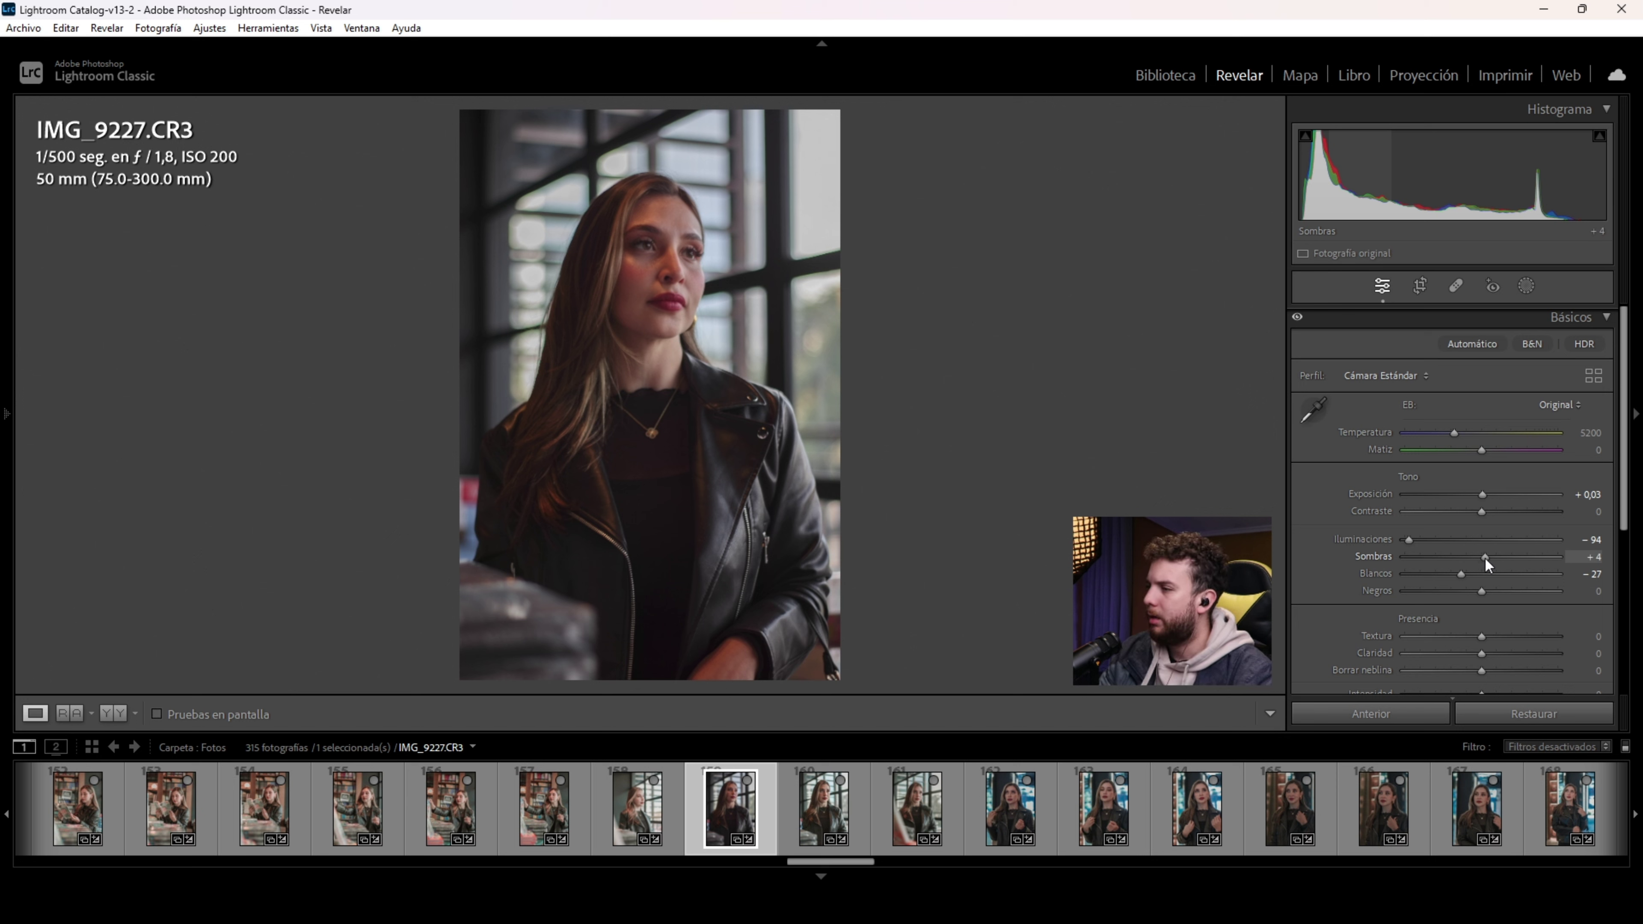
Step: Raise Sombras to +44, Negros to +31 and Claridad to +15
left_click_drag(1483, 557, 1516, 556)
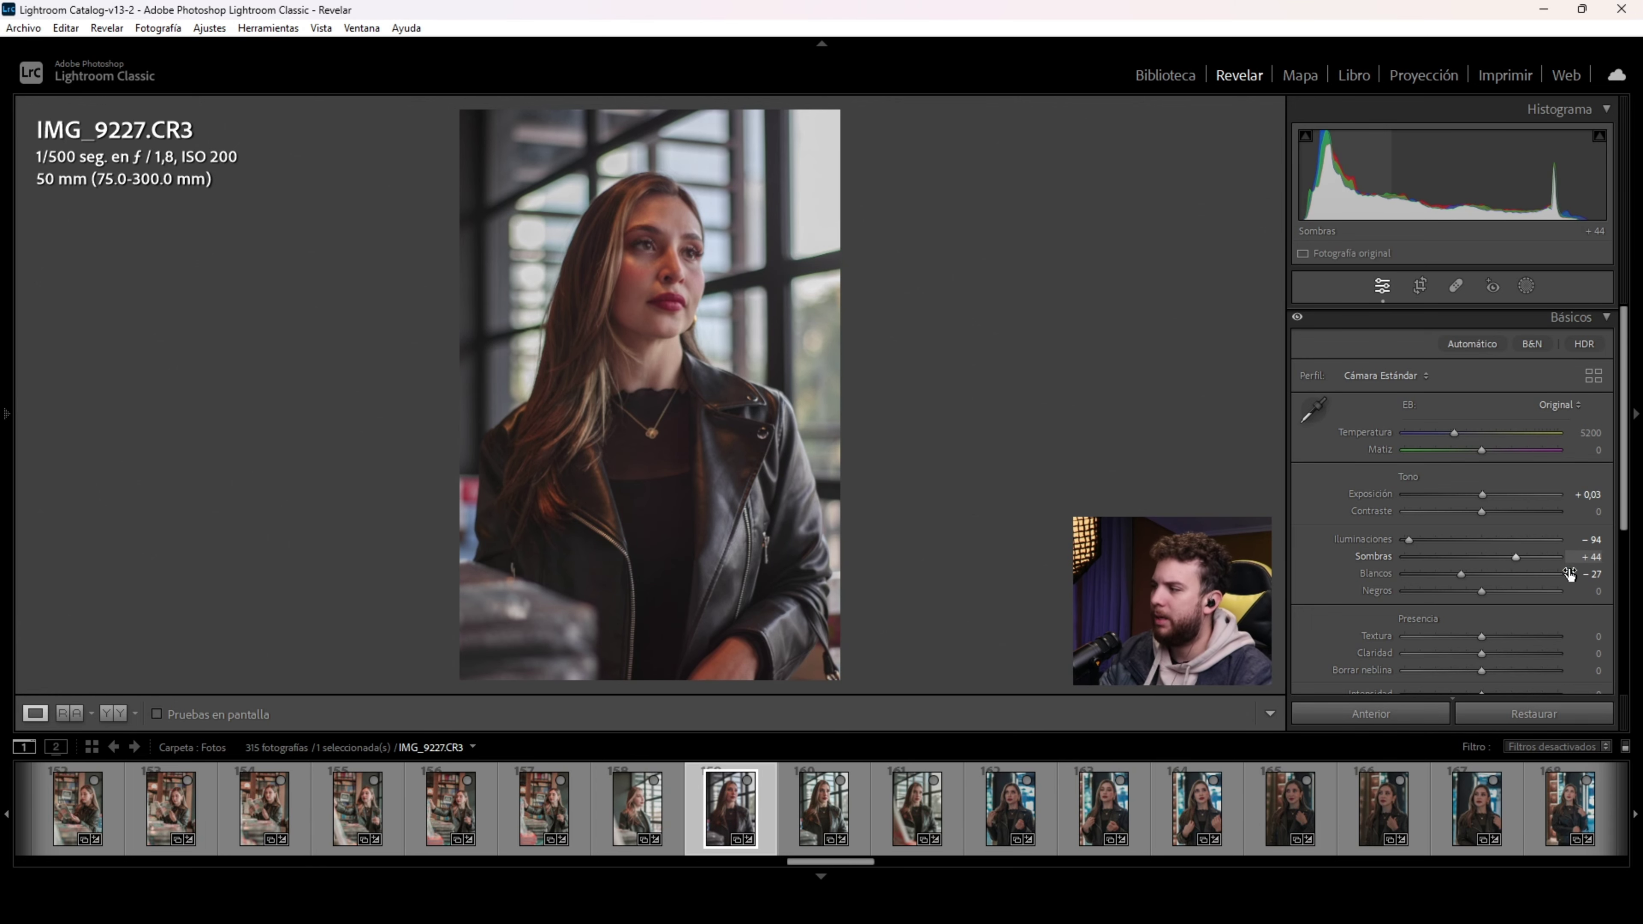
left_click_drag(1482, 595, 1491, 598)
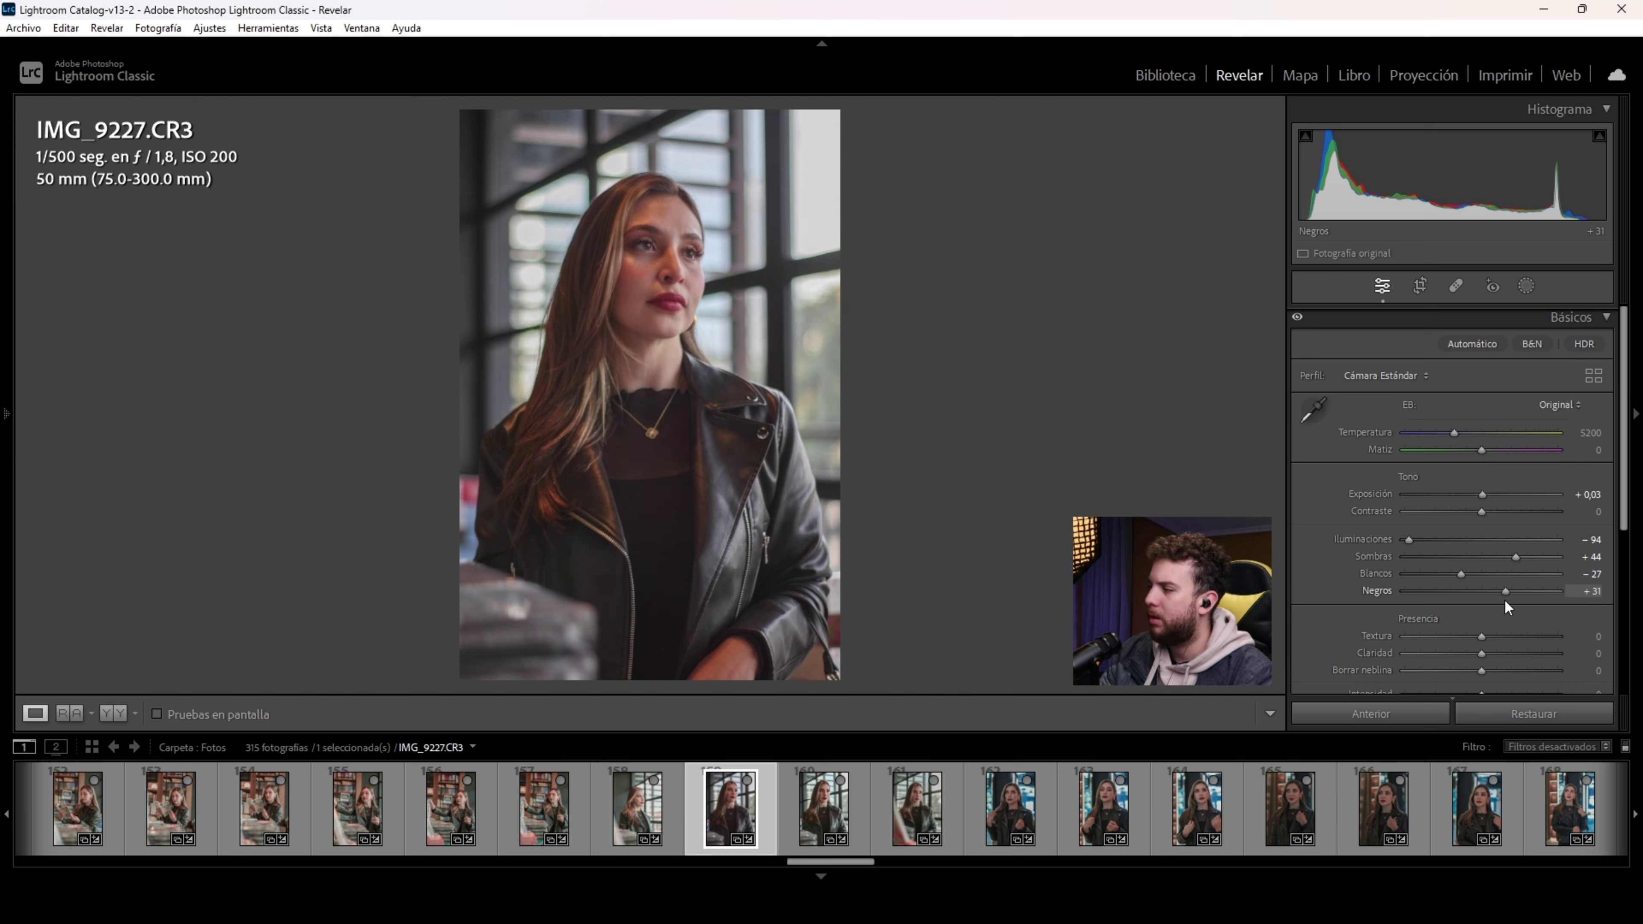
left_click(1505, 598)
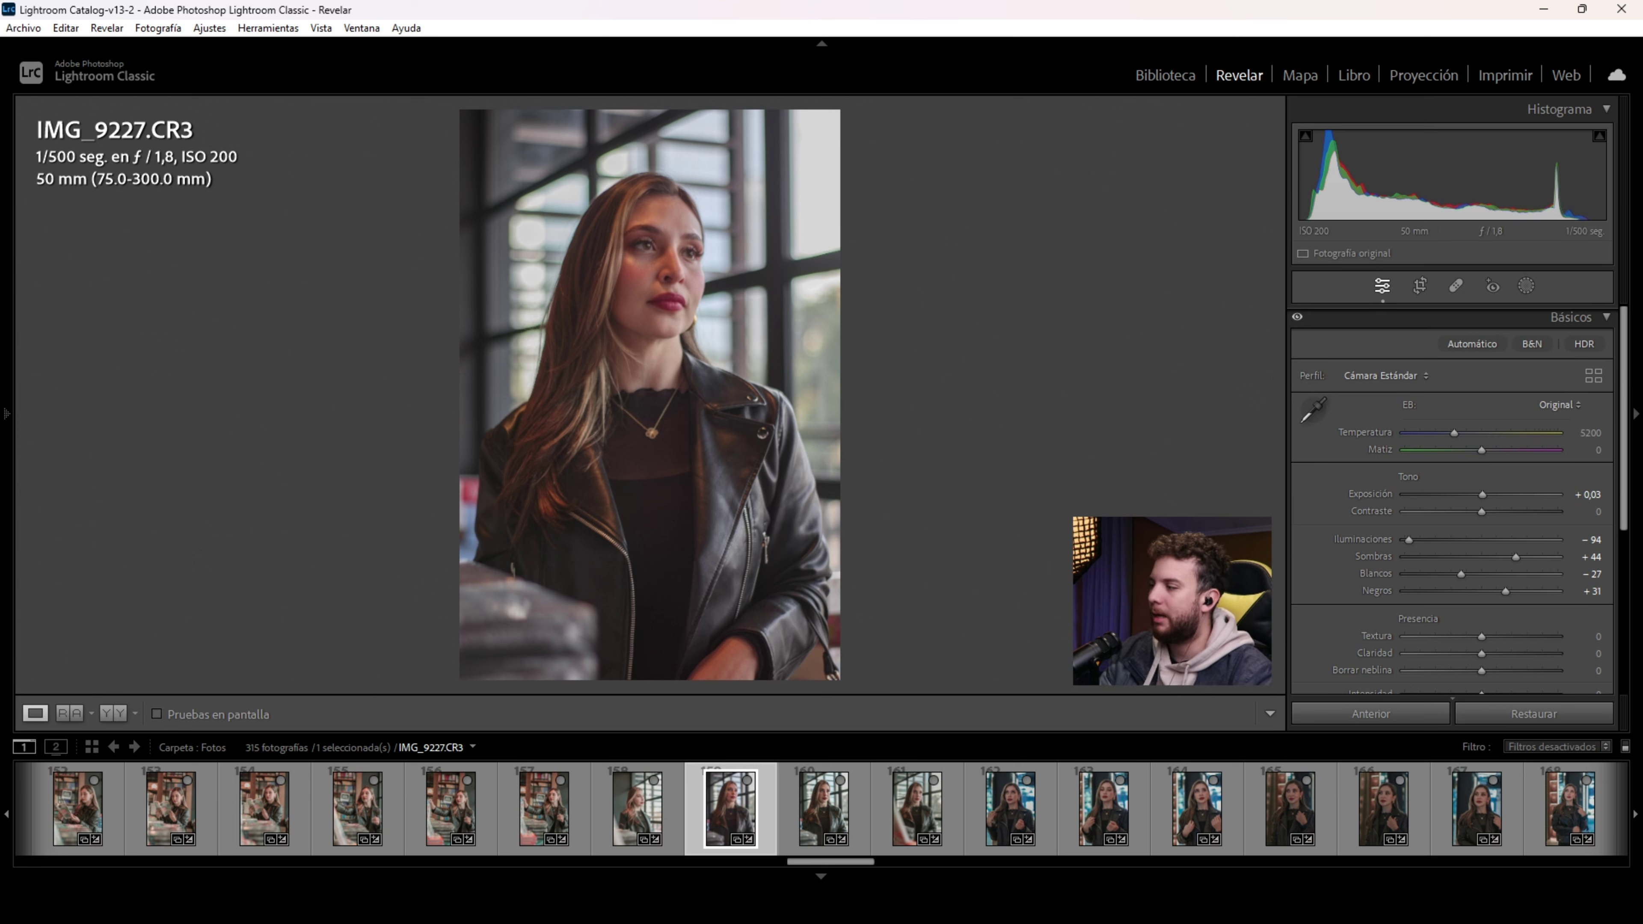
left_click_drag(1481, 653, 1489, 655)
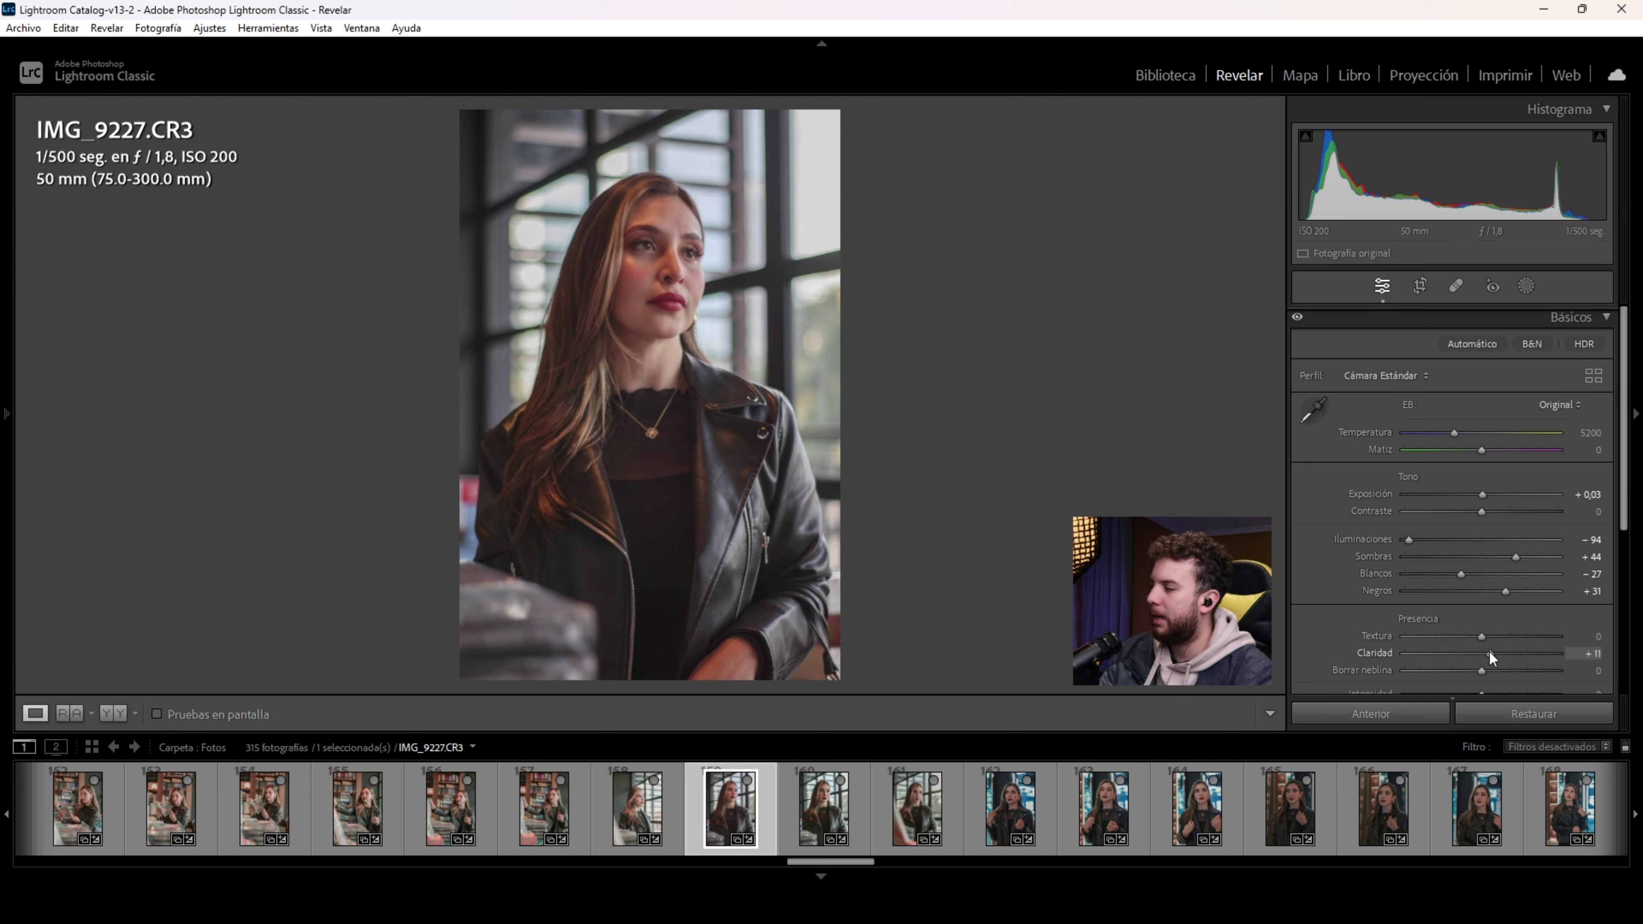
left_click(1579, 655)
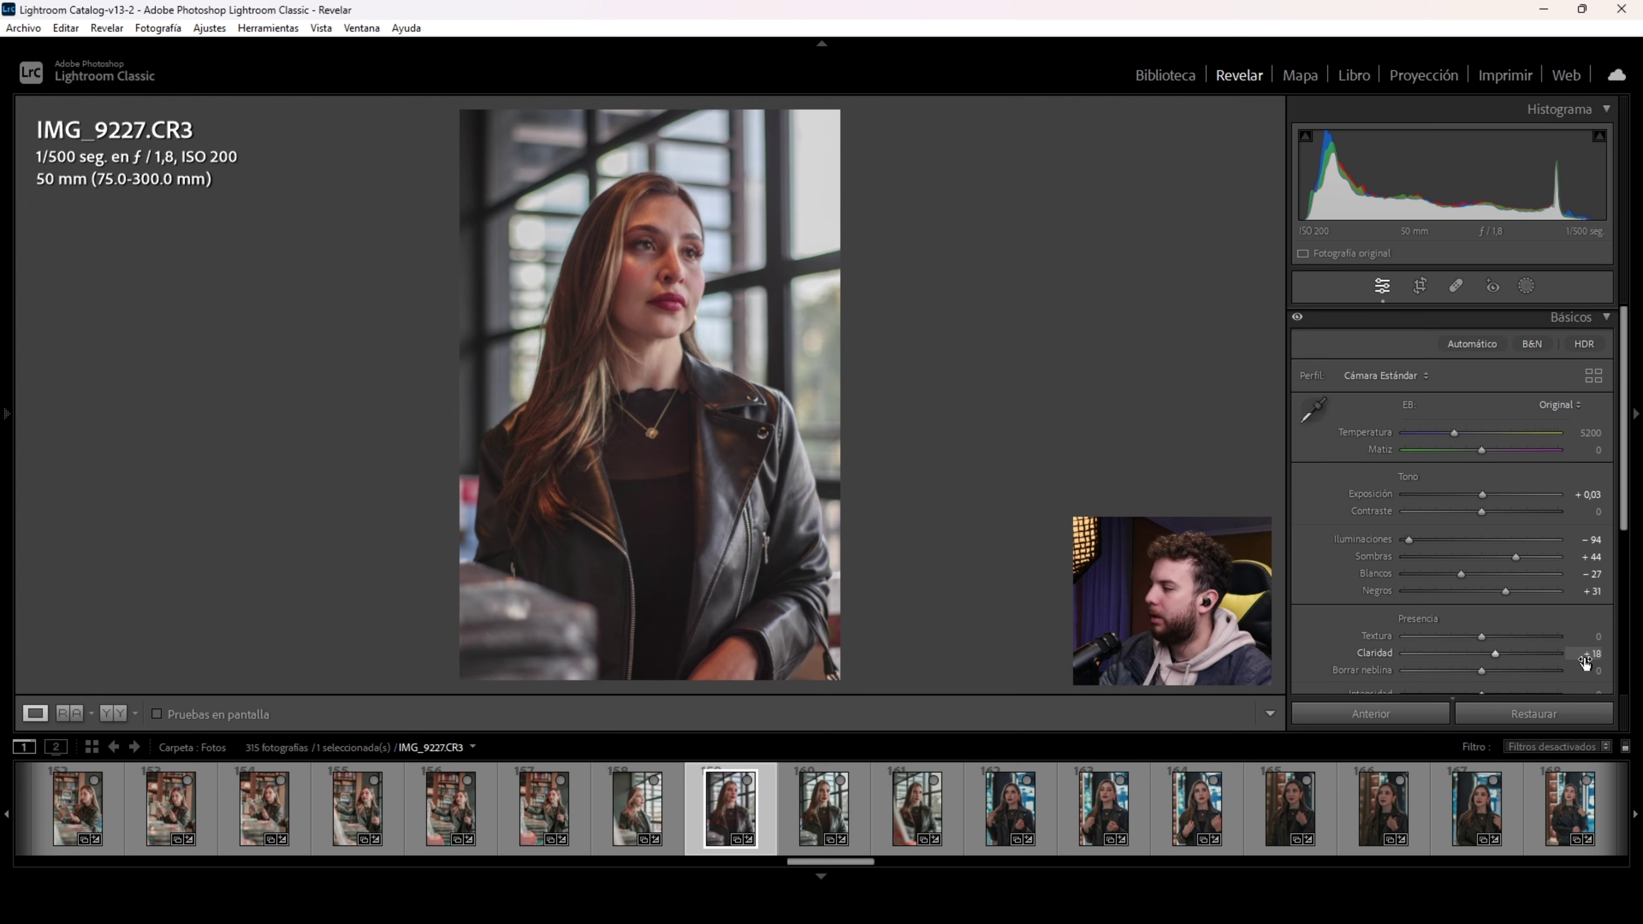
type("15")
key("Return")
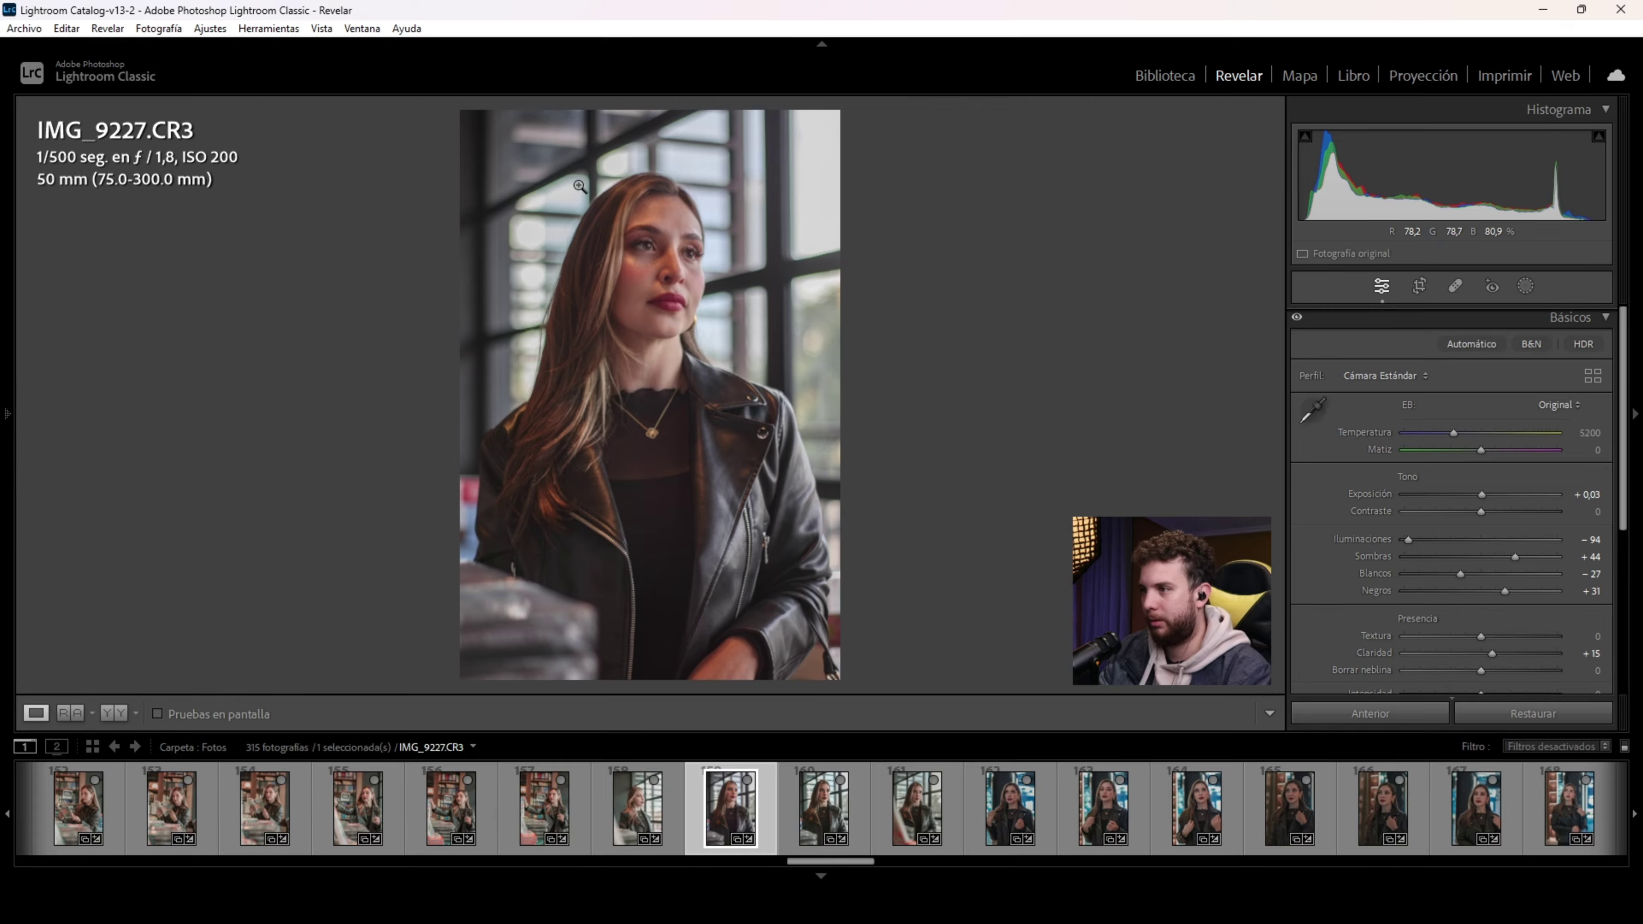
Step: Inspect the eyes, nose and lips at 1:1 zoom, then return to Fit view
left_click(666, 243)
left_click_drag(810, 283, 787, 476)
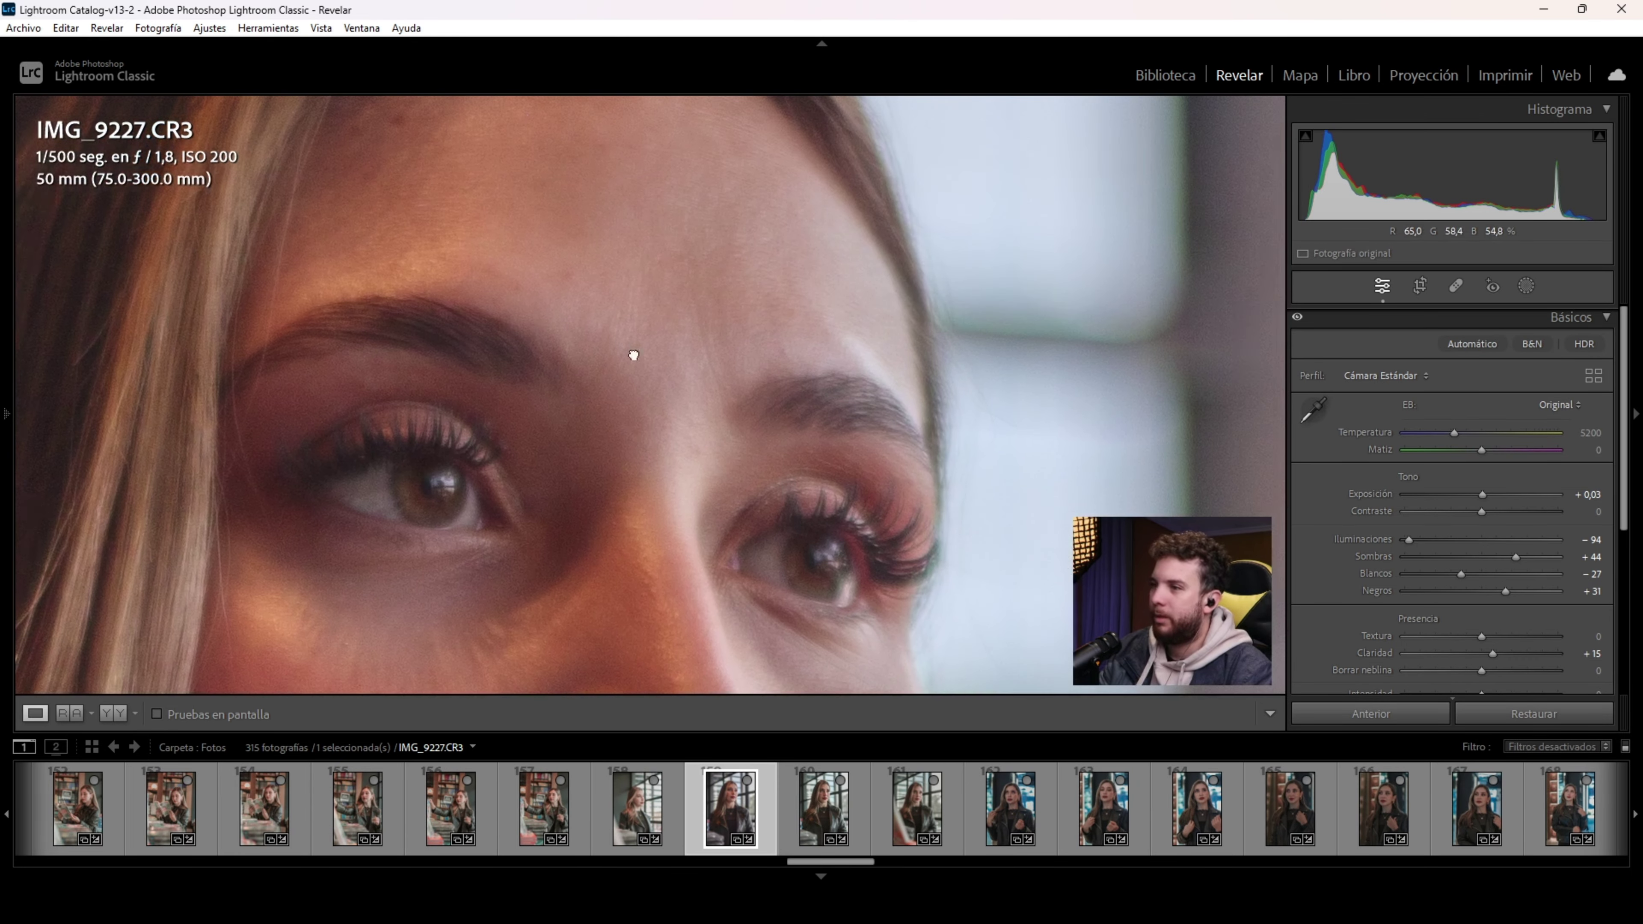
mouse_move(631, 352)
left_mouse_down()
mouse_move(803, 341)
mouse_move(737, 426)
mouse_move(702, 439)
left_mouse_up()
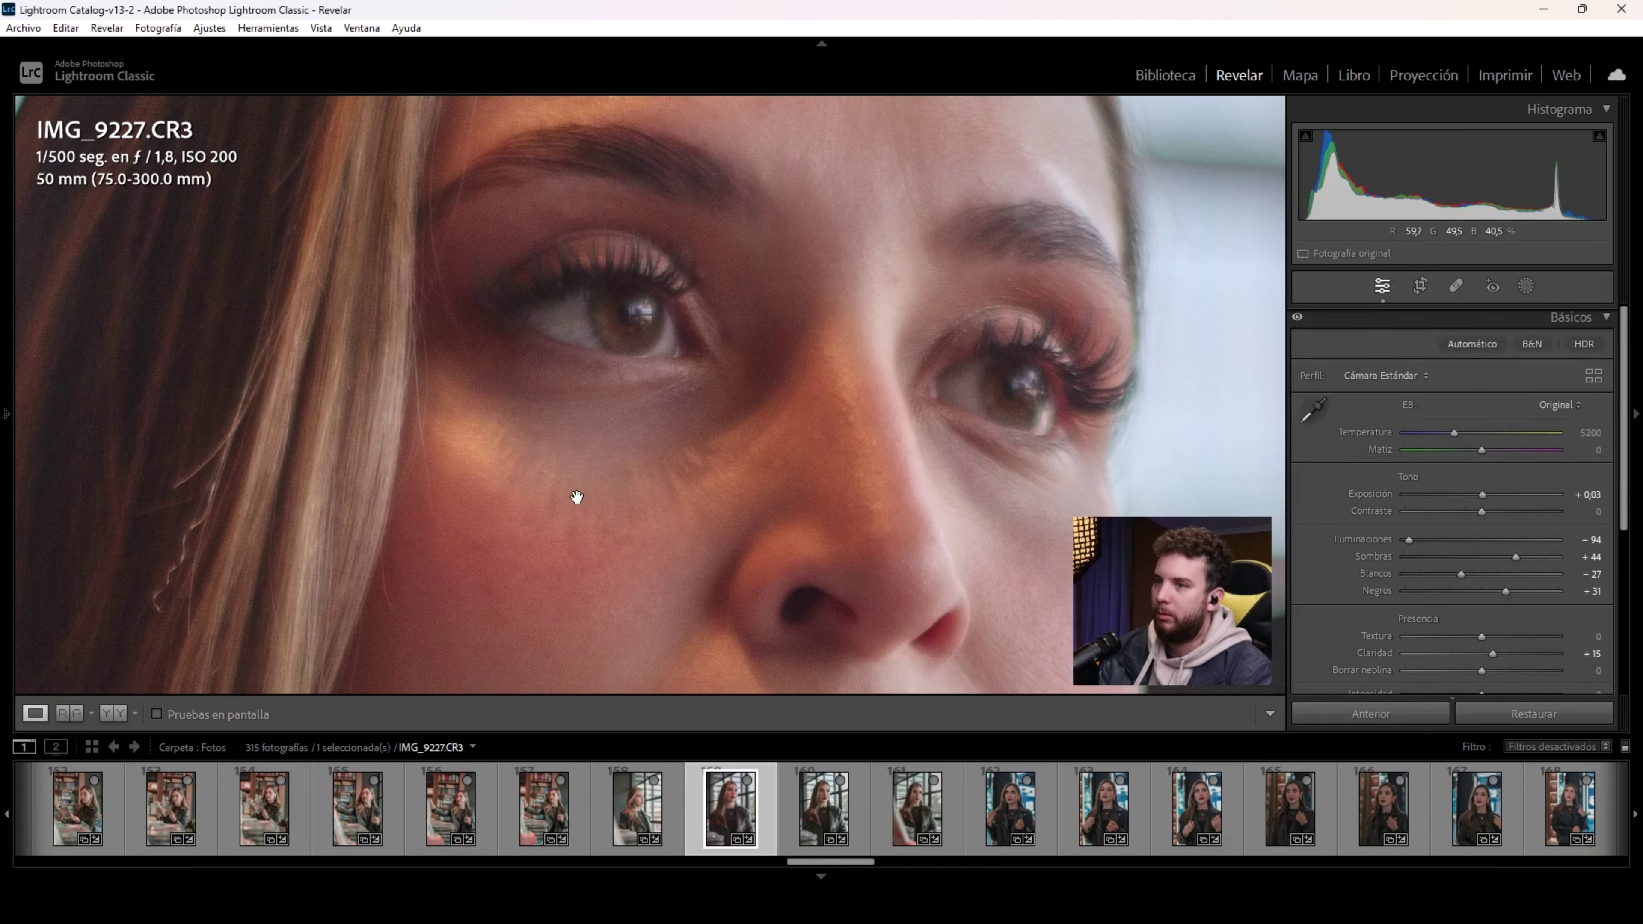
left_click_drag(569, 492, 645, 290)
left_click_drag(737, 418, 746, 309)
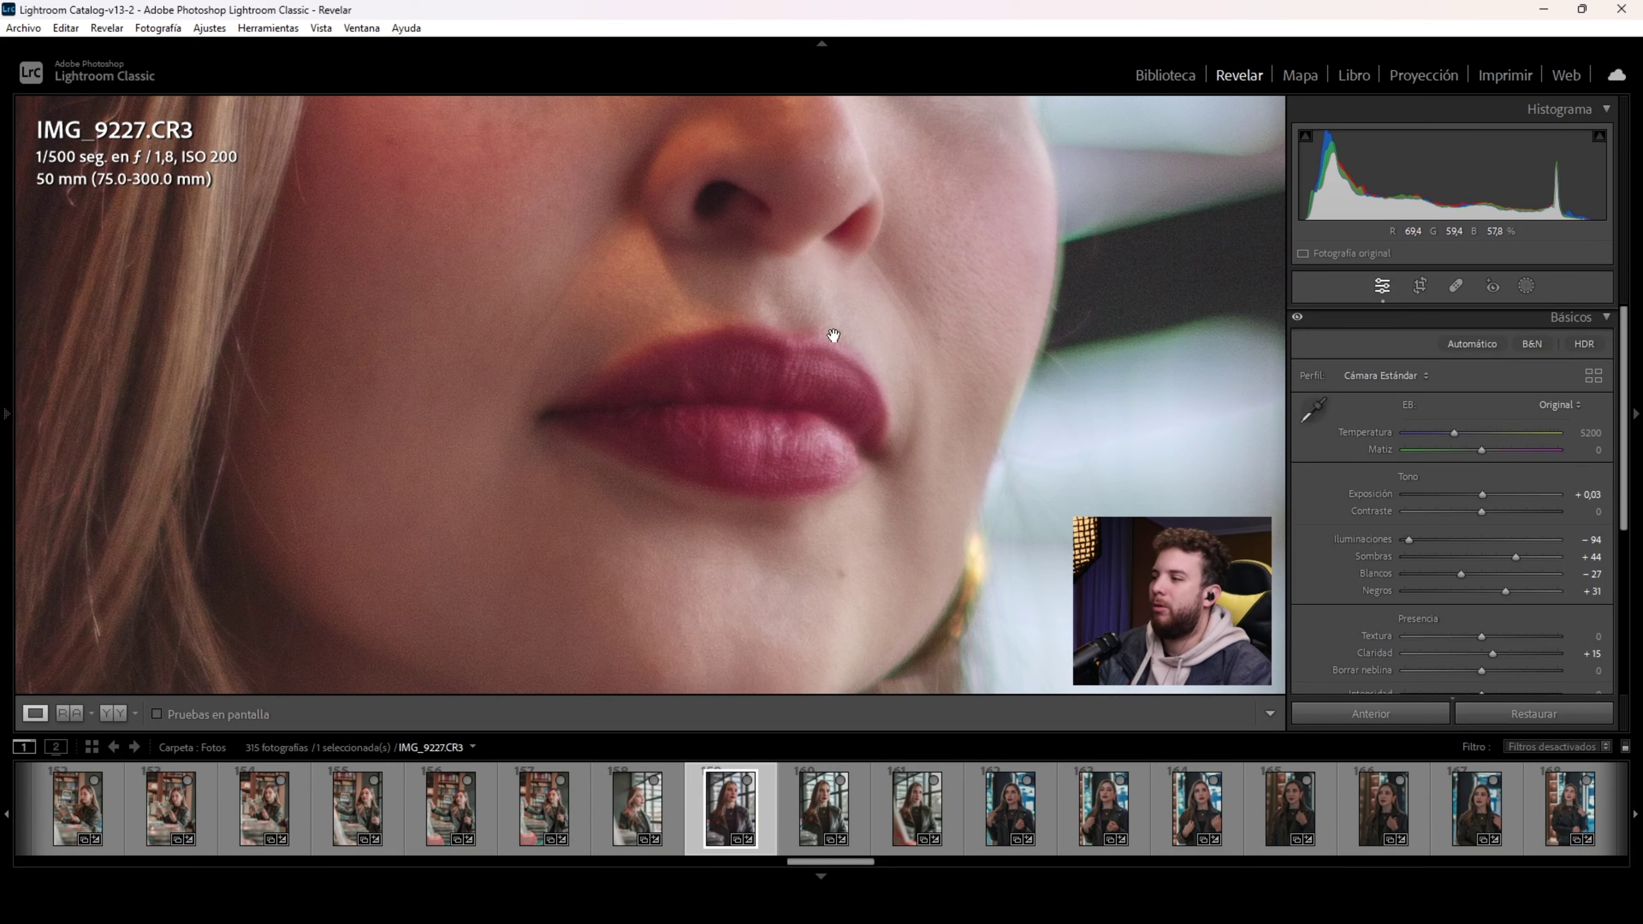
mouse_move(973, 277)
left_mouse_down()
mouse_move(917, 422)
mouse_move(899, 380)
mouse_move(768, 503)
mouse_move(762, 458)
mouse_move(800, 484)
left_mouse_up()
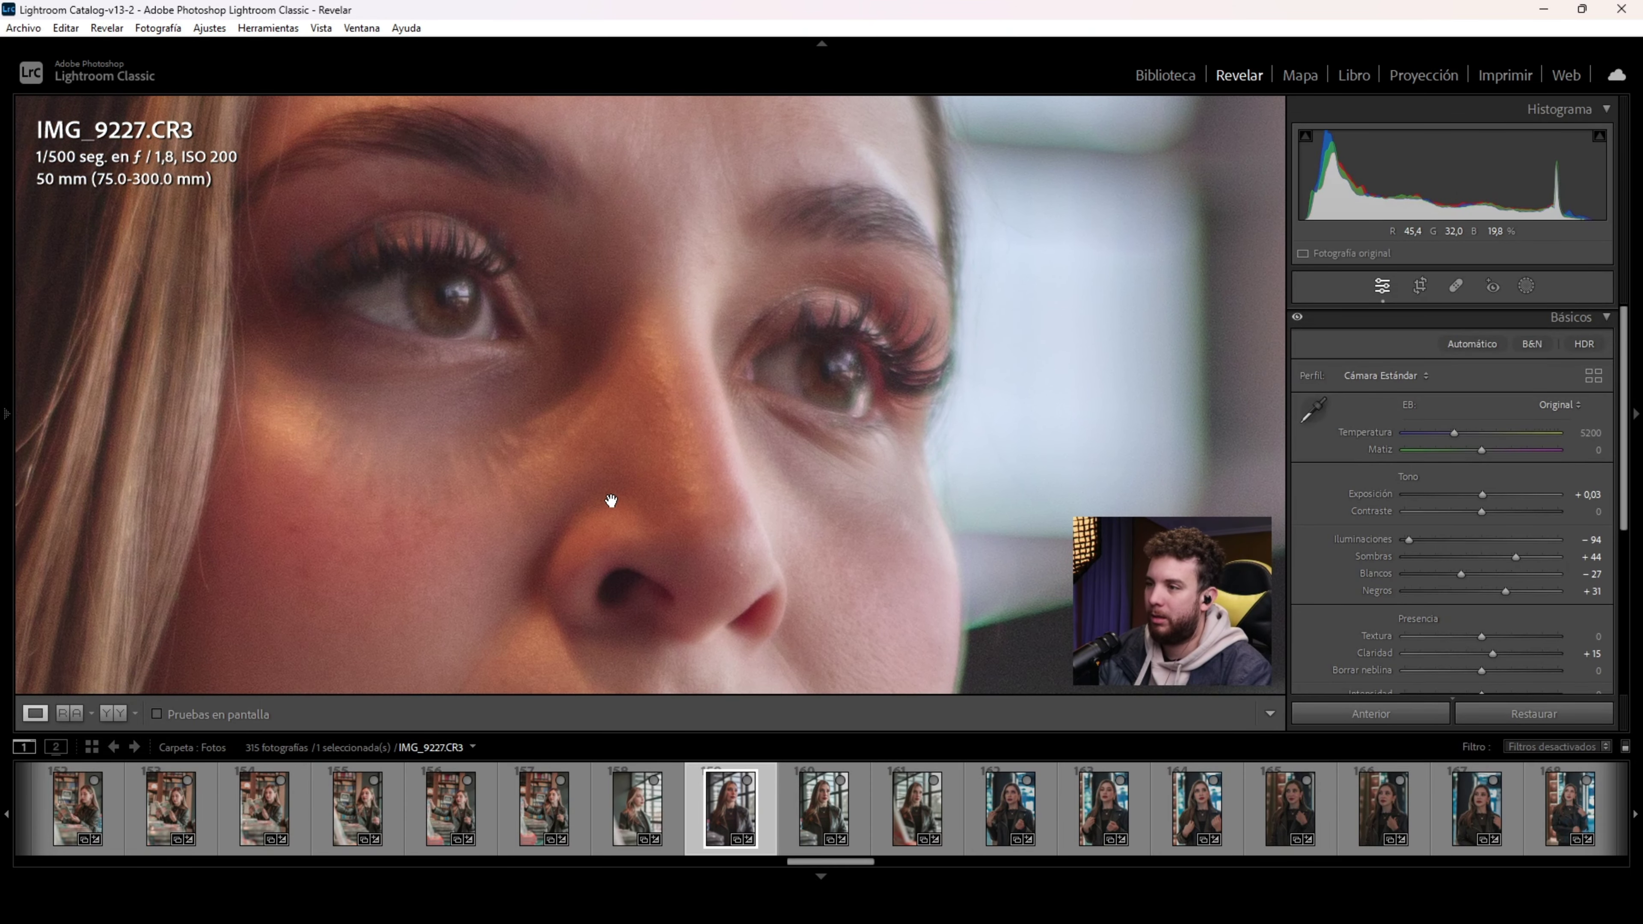
left_click_drag(576, 470, 646, 375)
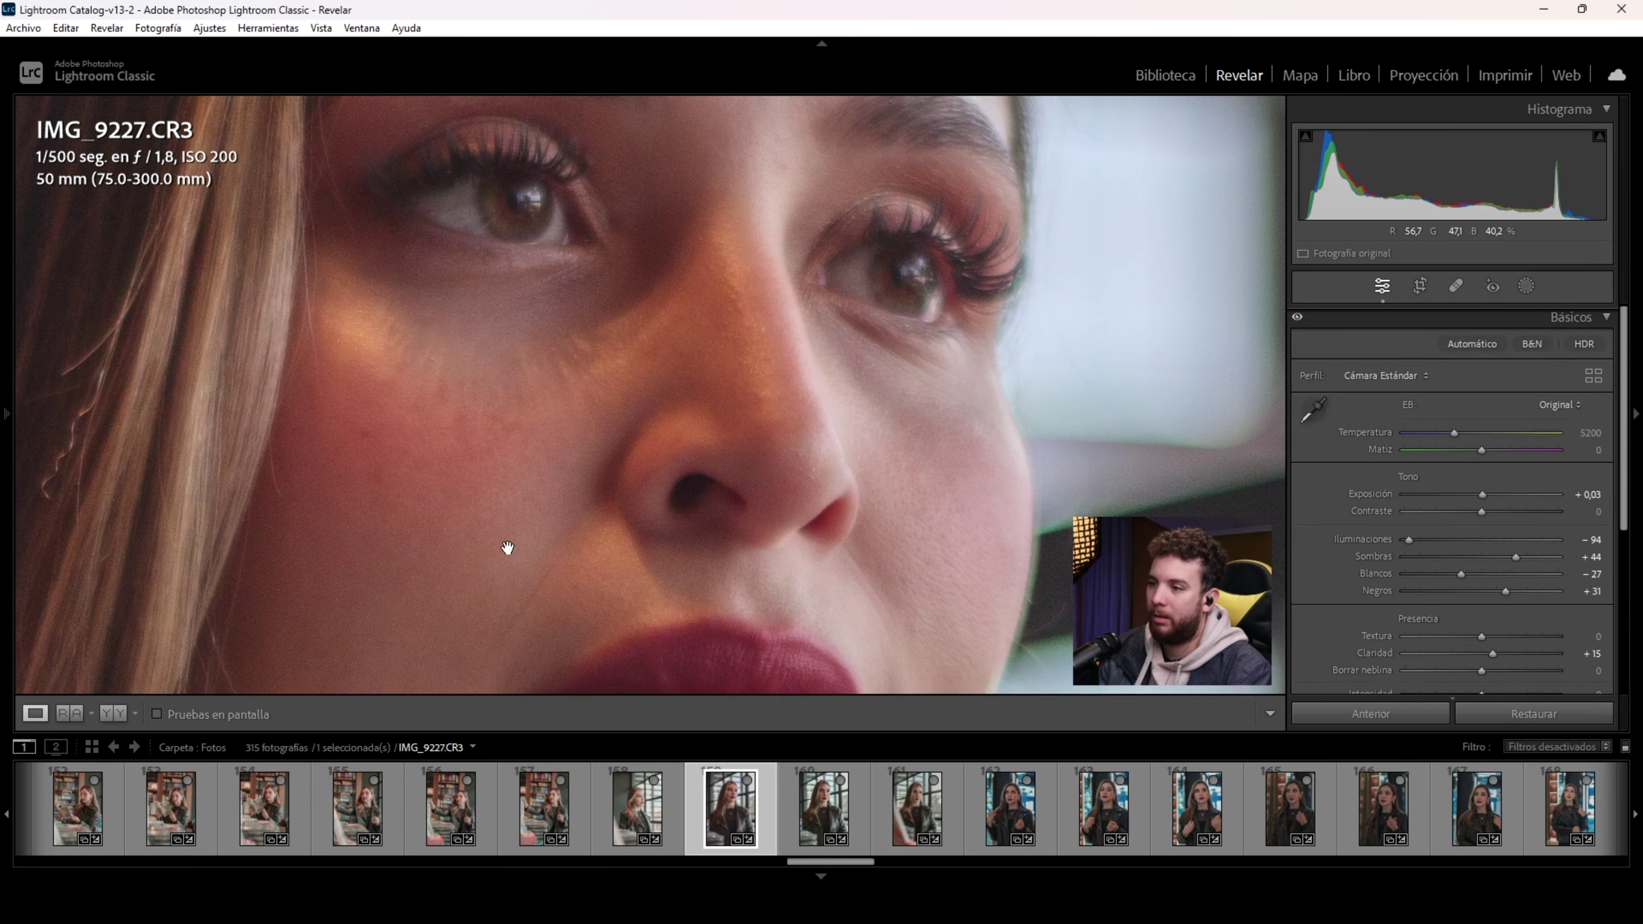
left_click_drag(503, 554, 514, 505)
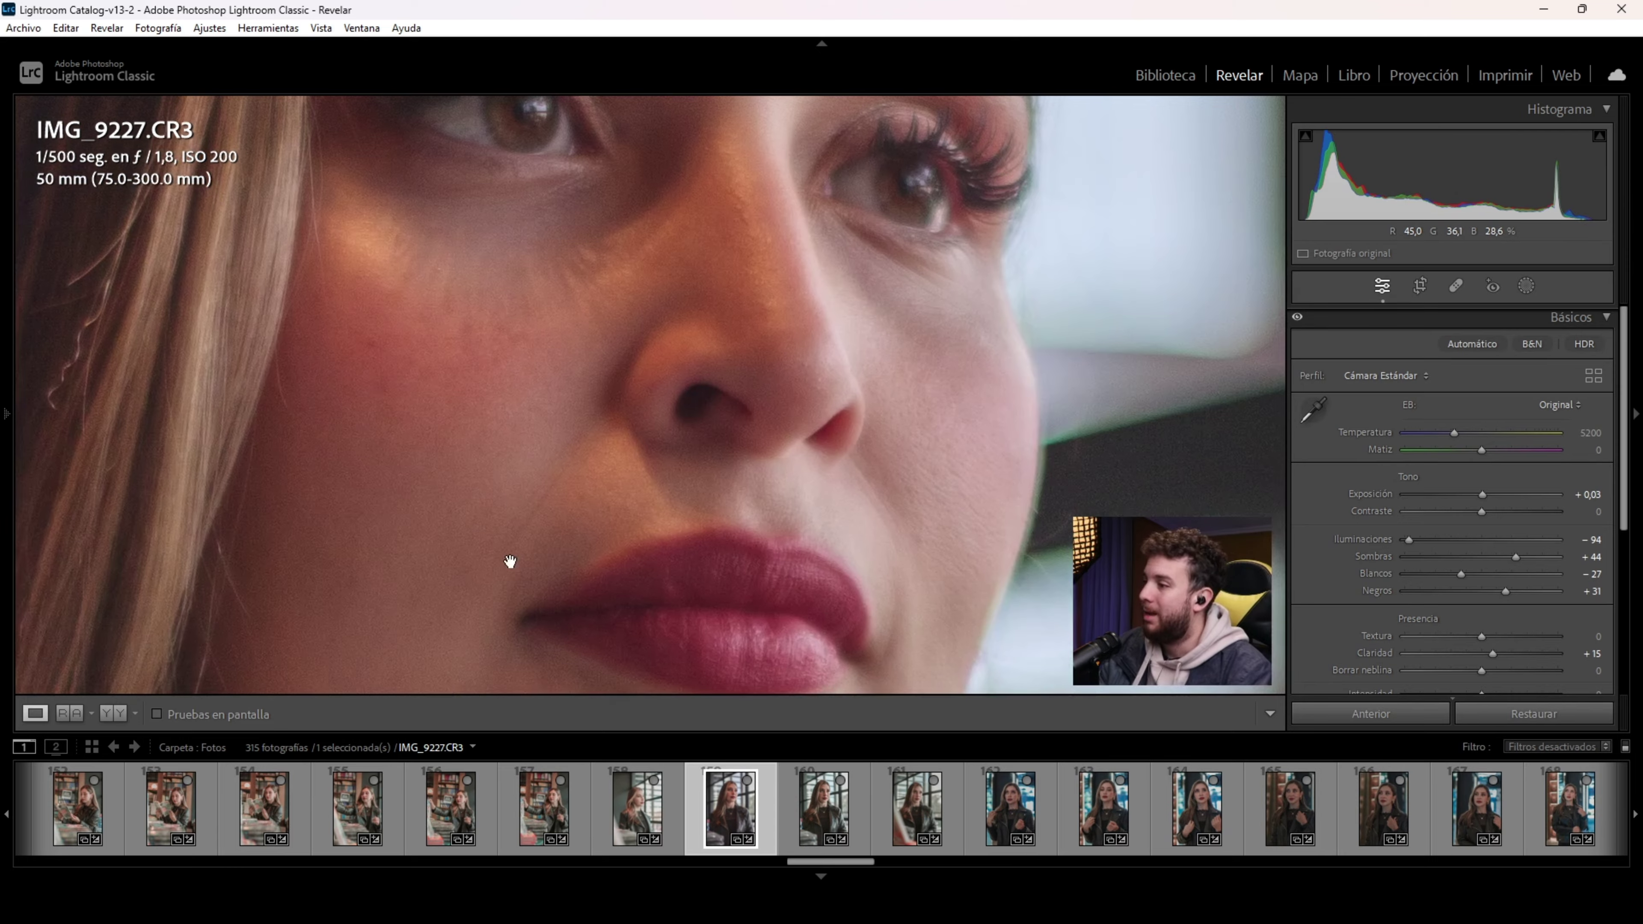
left_click_drag(510, 561, 551, 433)
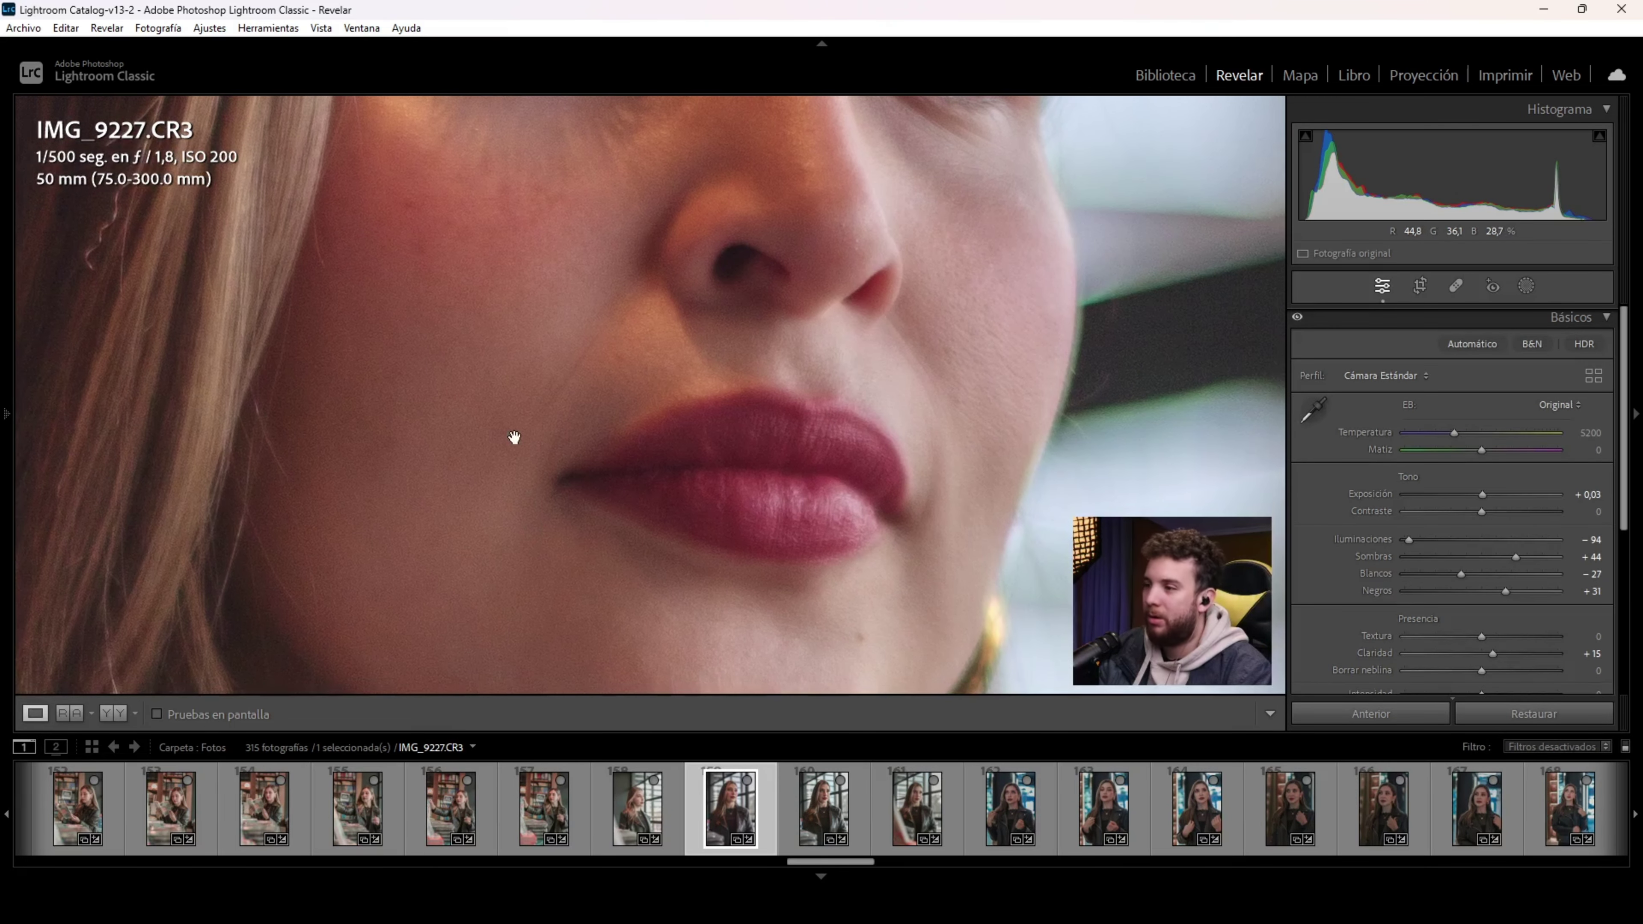
left_click(514, 436)
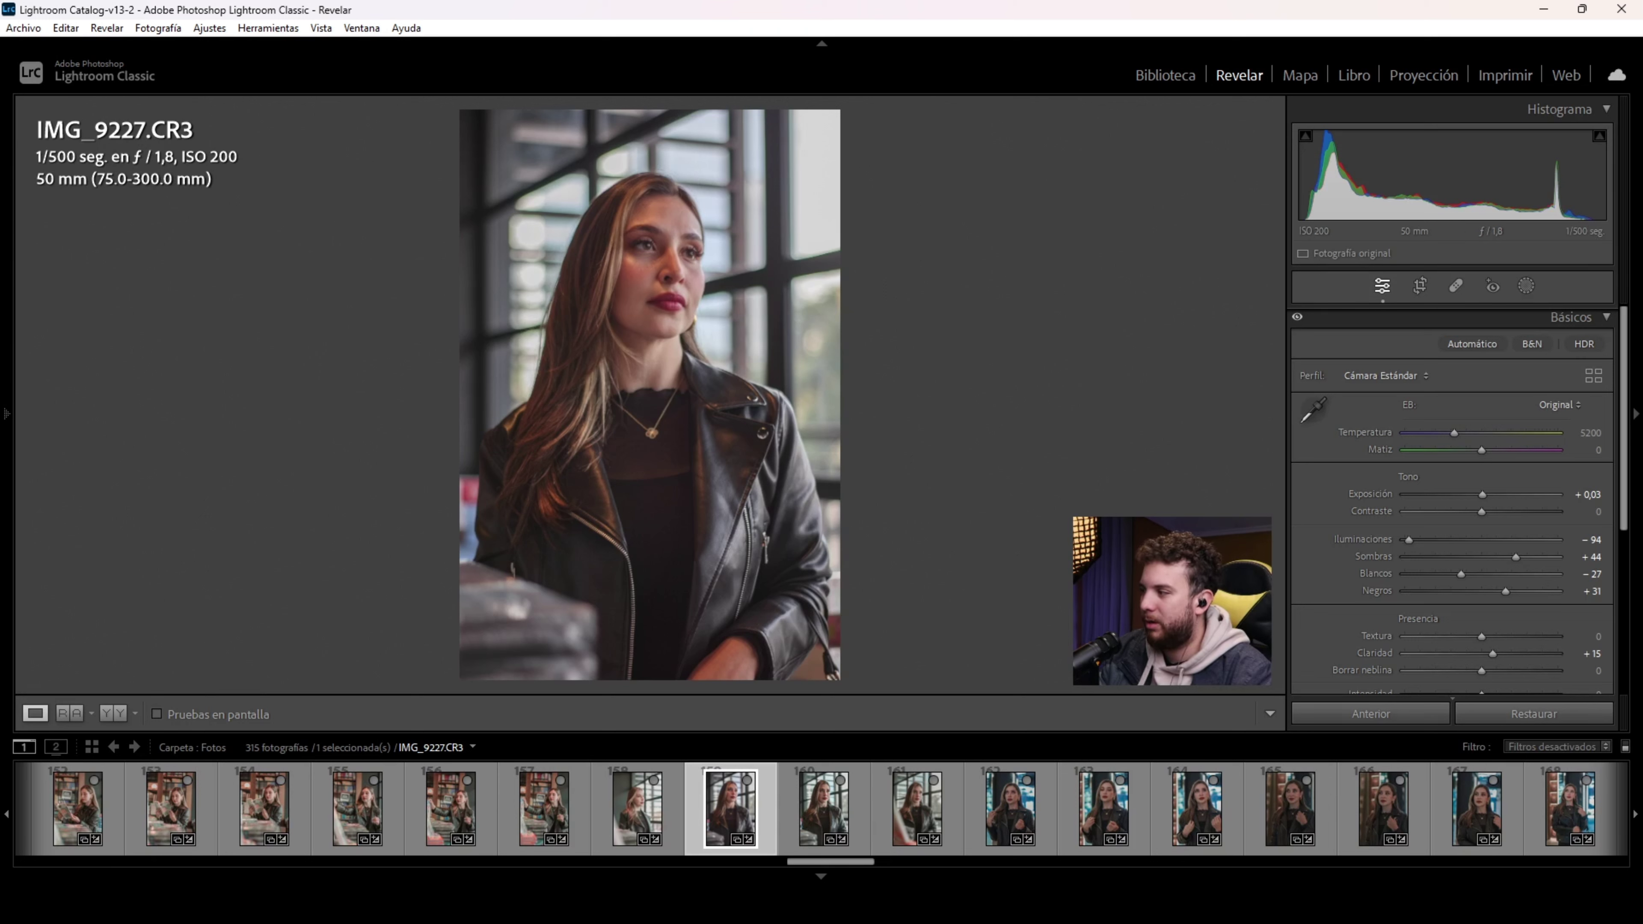
Step: Set Textura to +5 in the Basic panel
left_click(1590, 637)
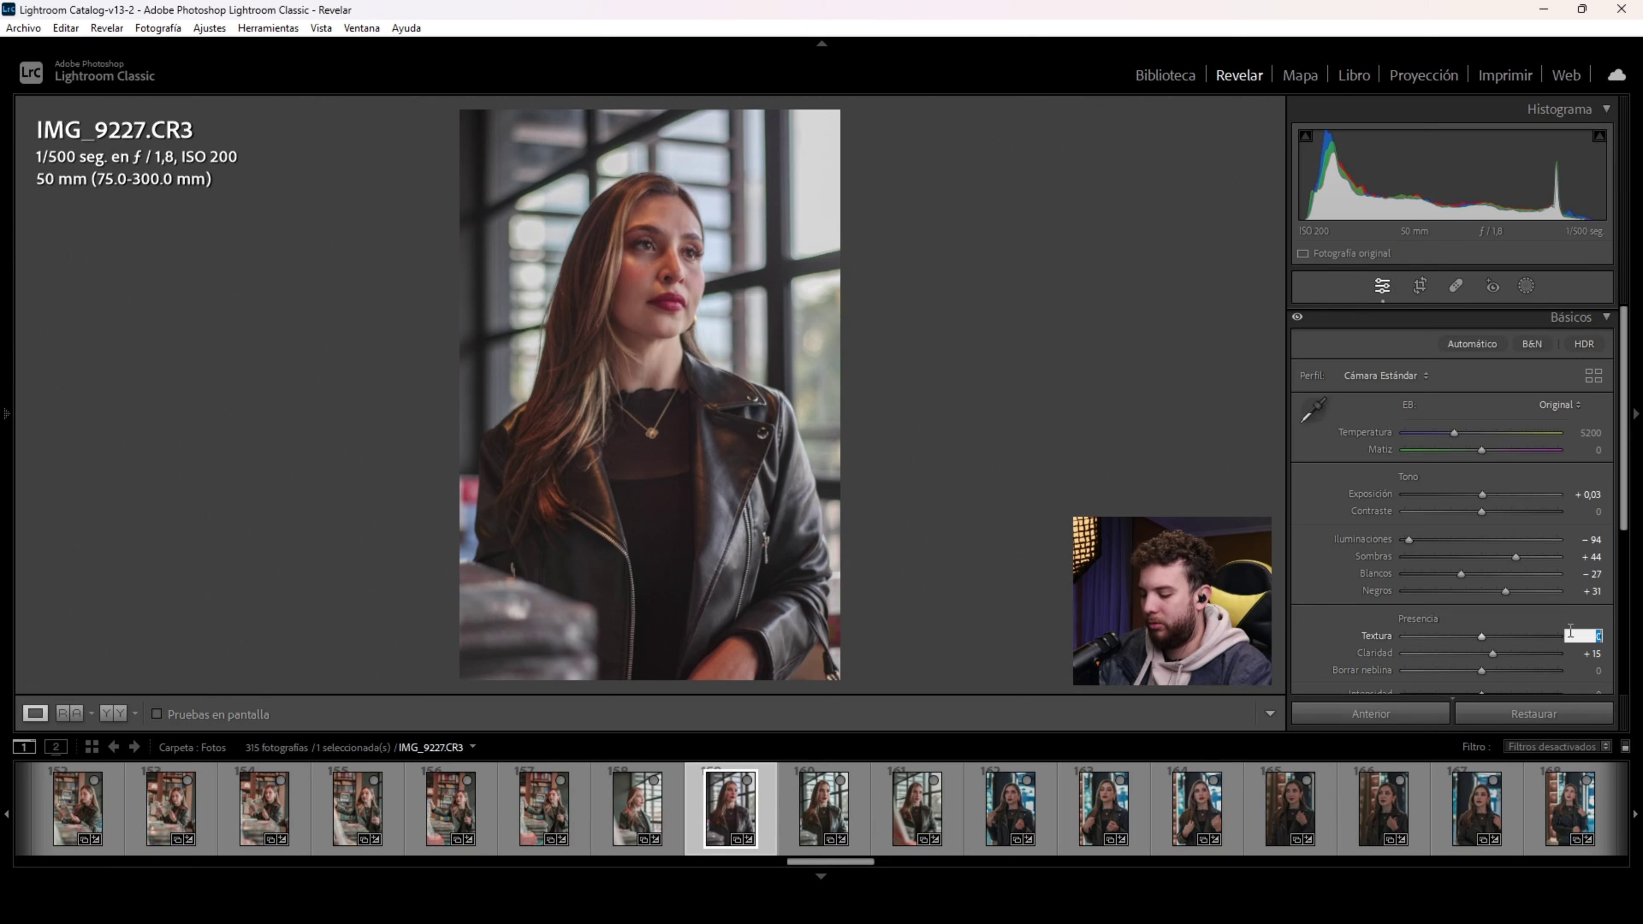
type("5")
key("Return")
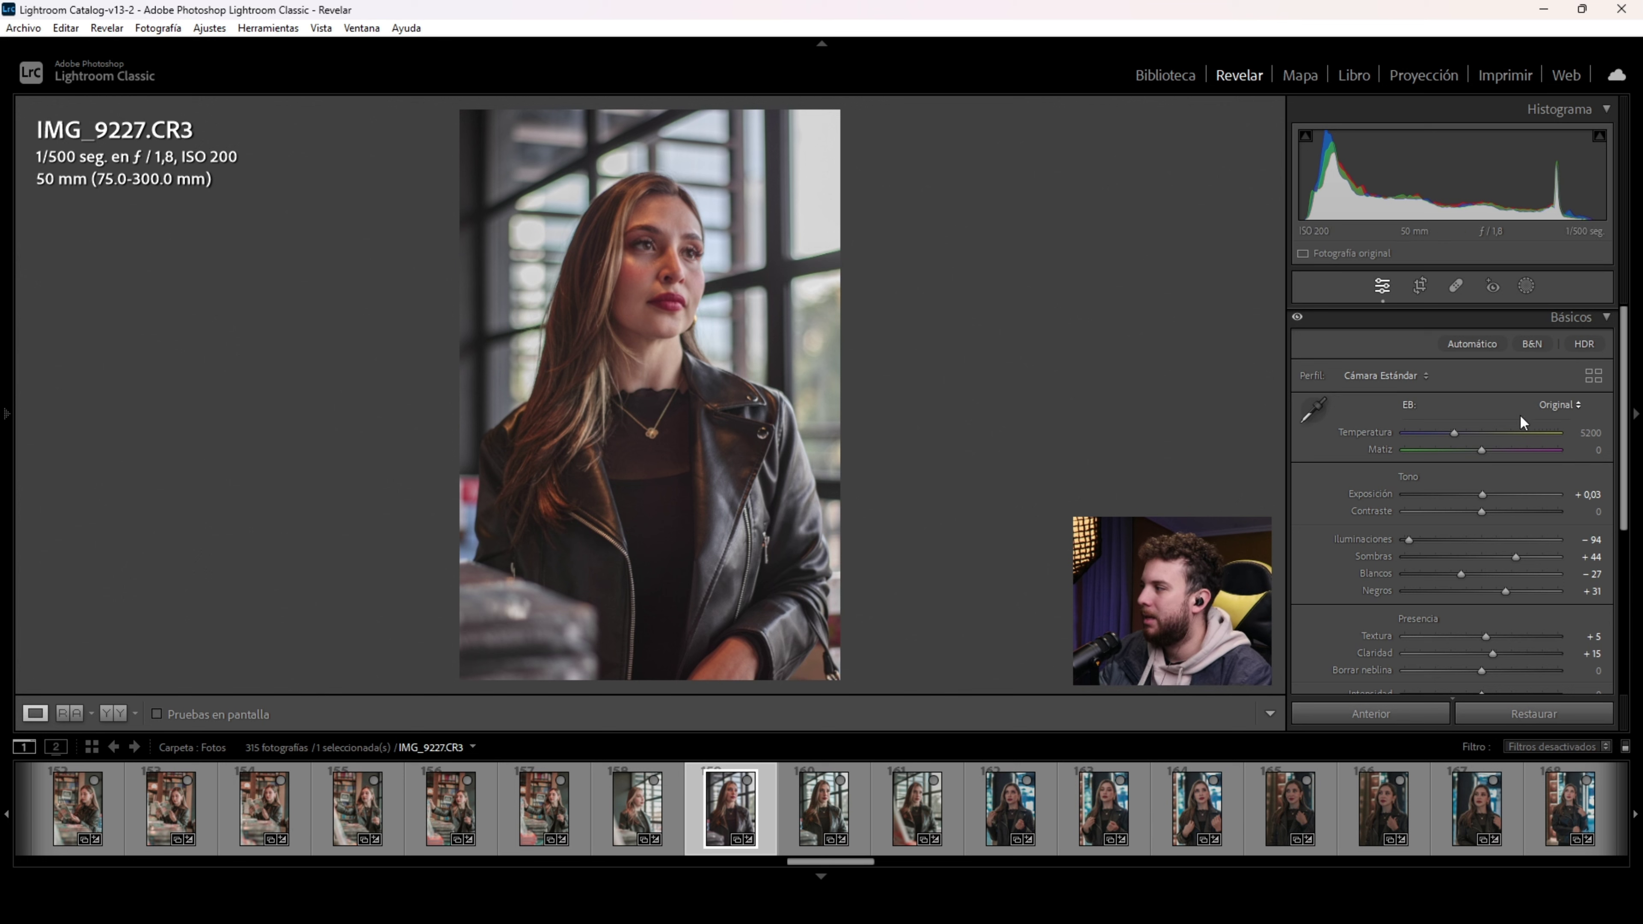
Step: Set white balance to temperature 4750 and tint −13
left_click_drag(1453, 433, 1445, 442)
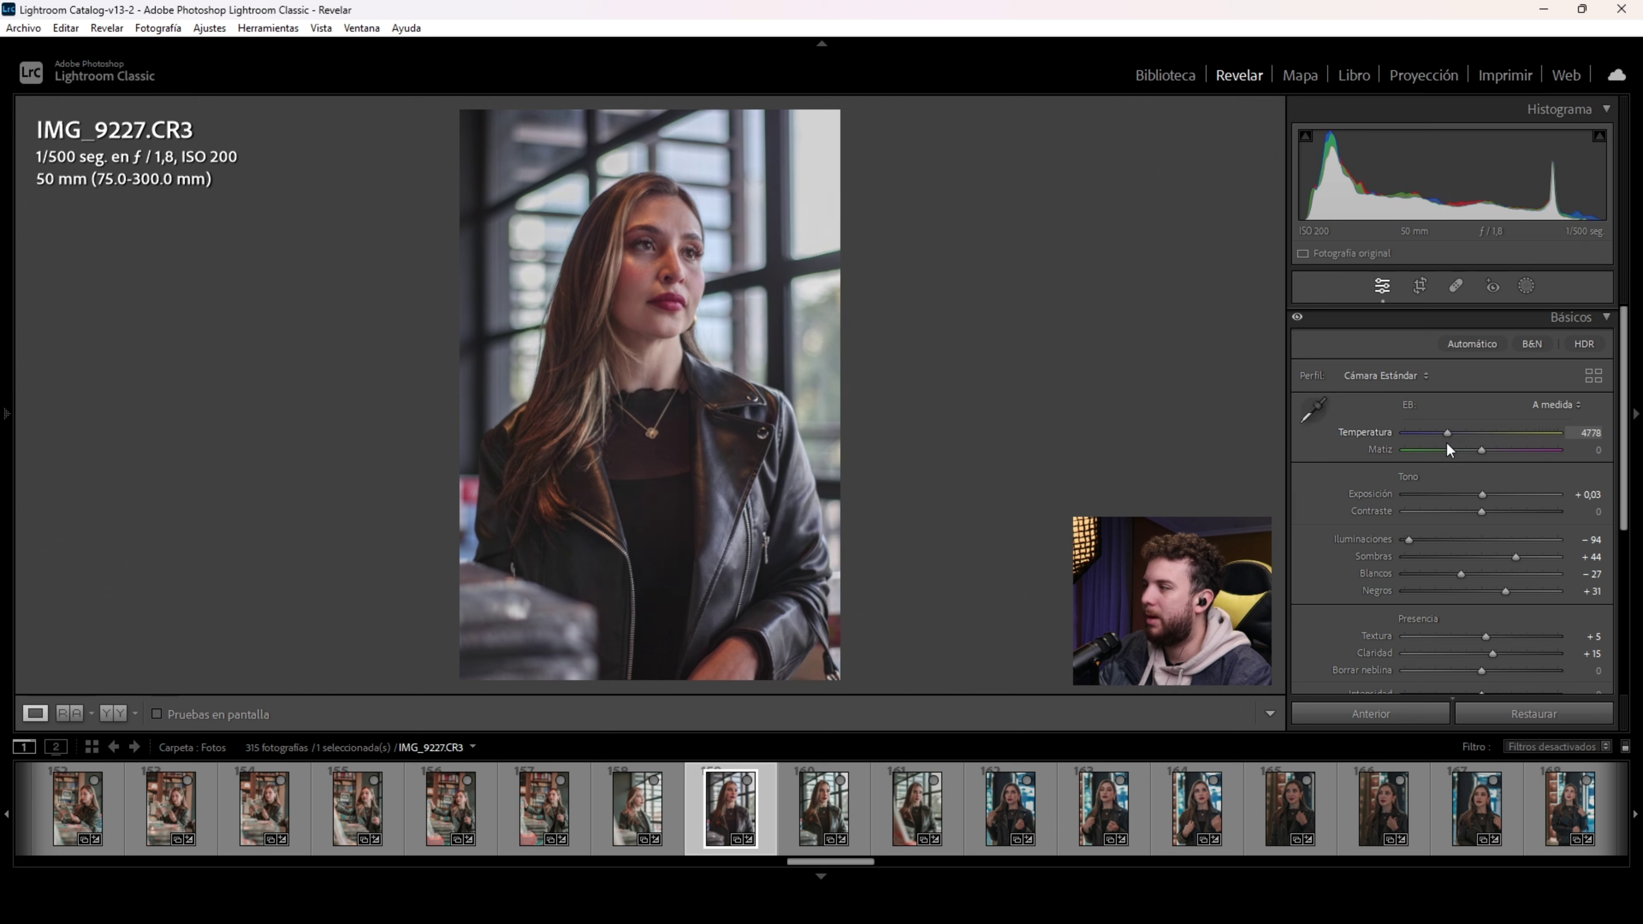
left_click(1590, 433)
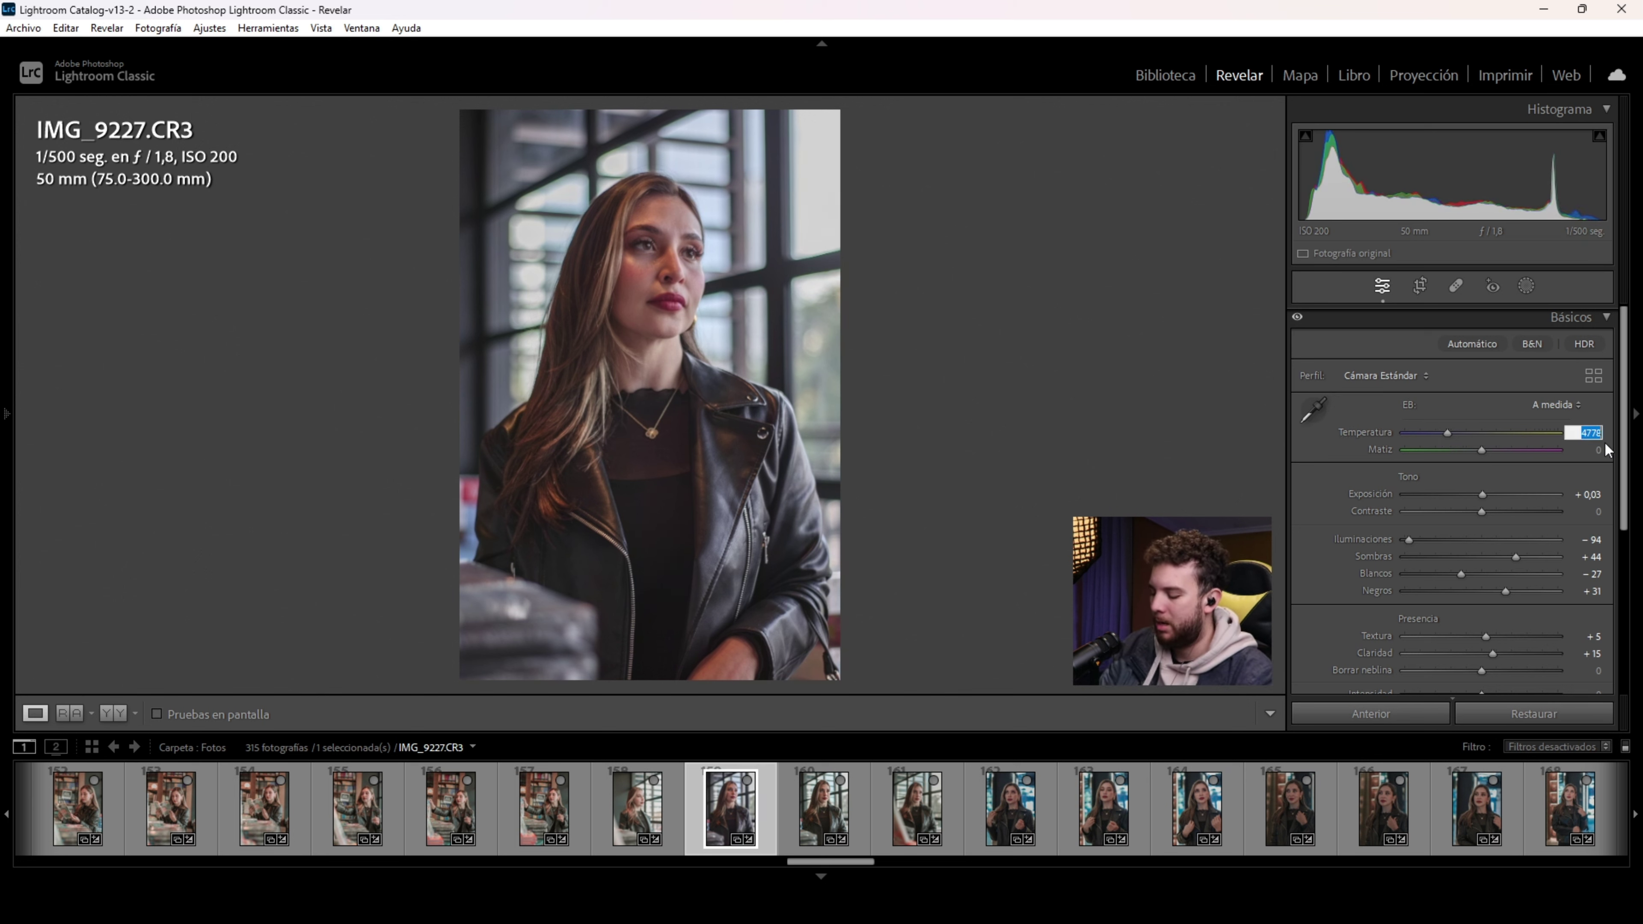
type("4750")
key("Return")
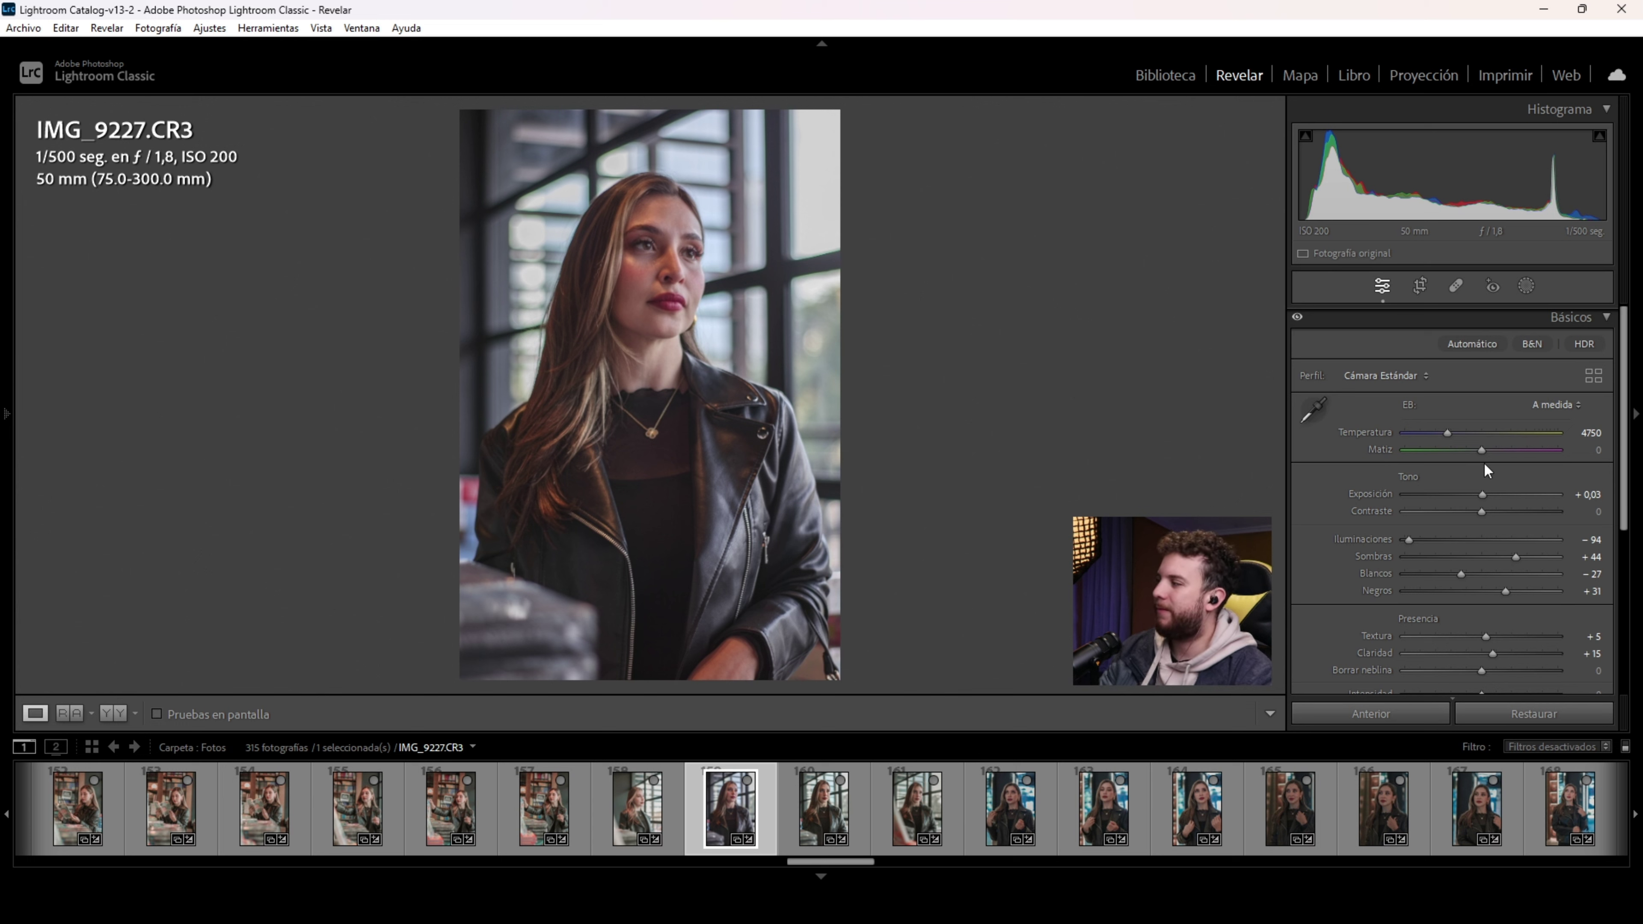
left_click(1581, 454)
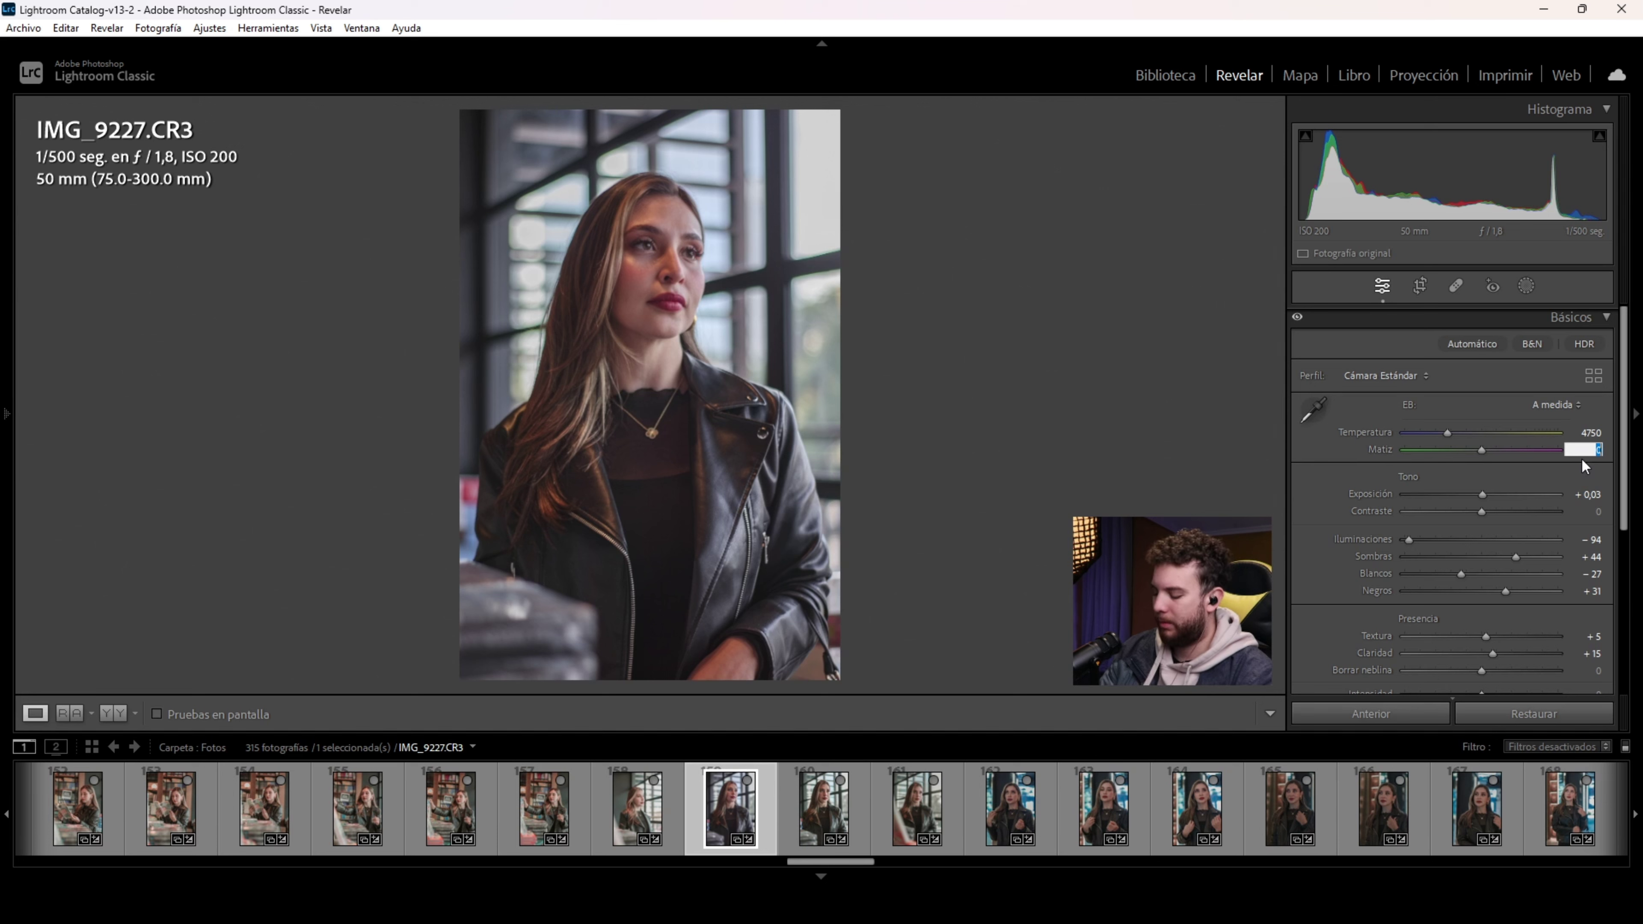
type("-13")
key("Return")
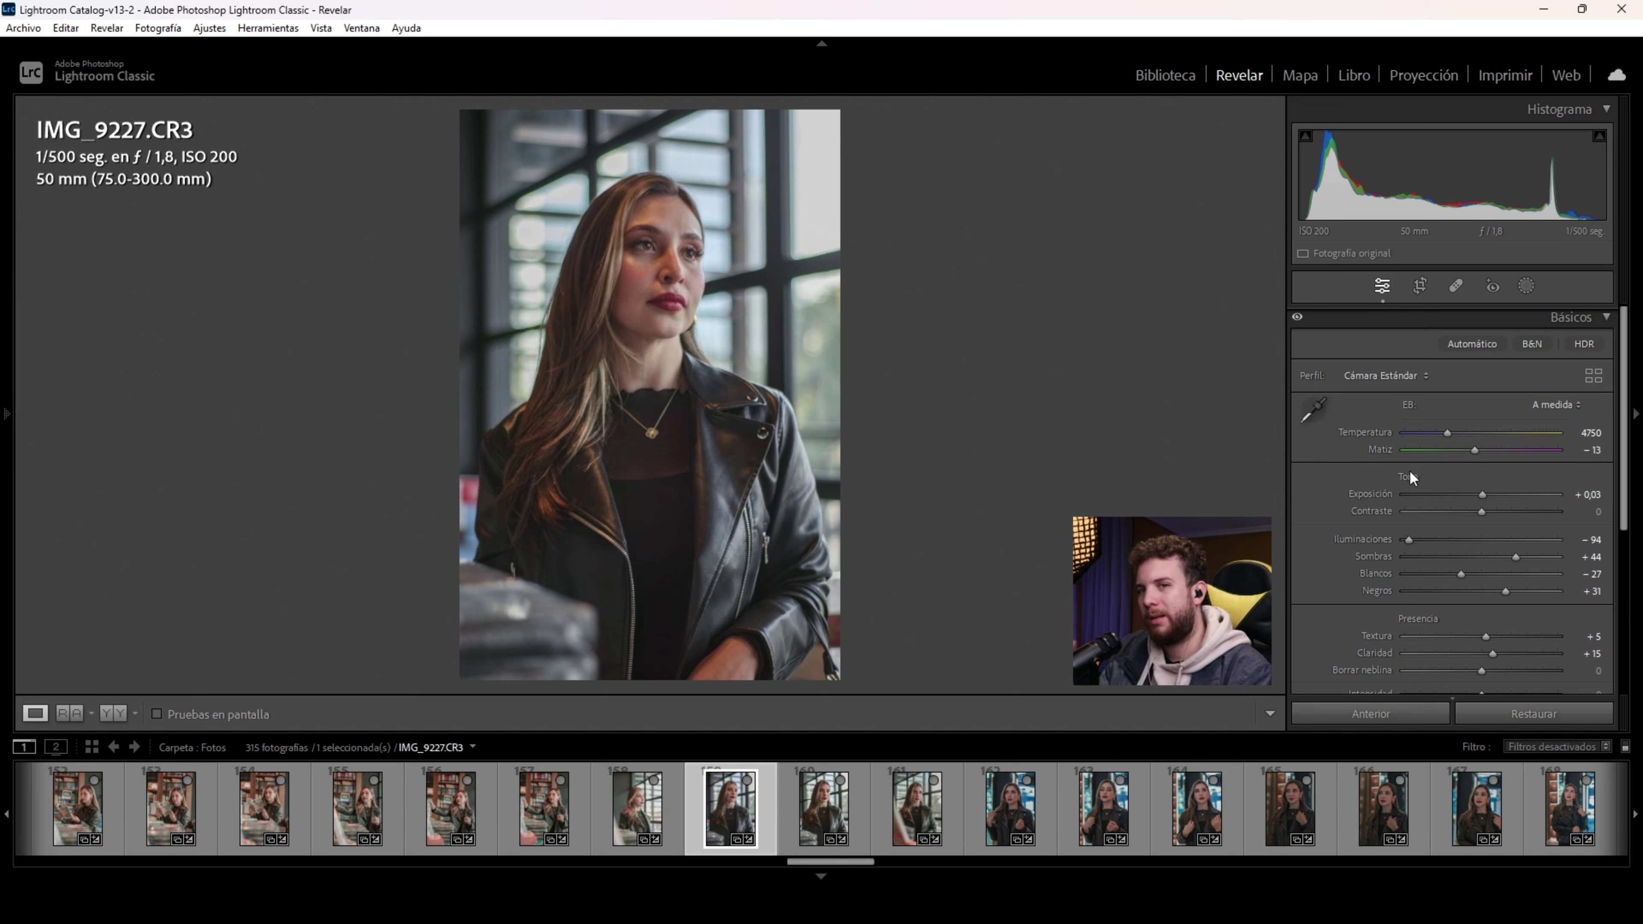
Step: Lower Saturación to −36 and zoom into the face to check the result
scroll(1411, 472, "down", 3)
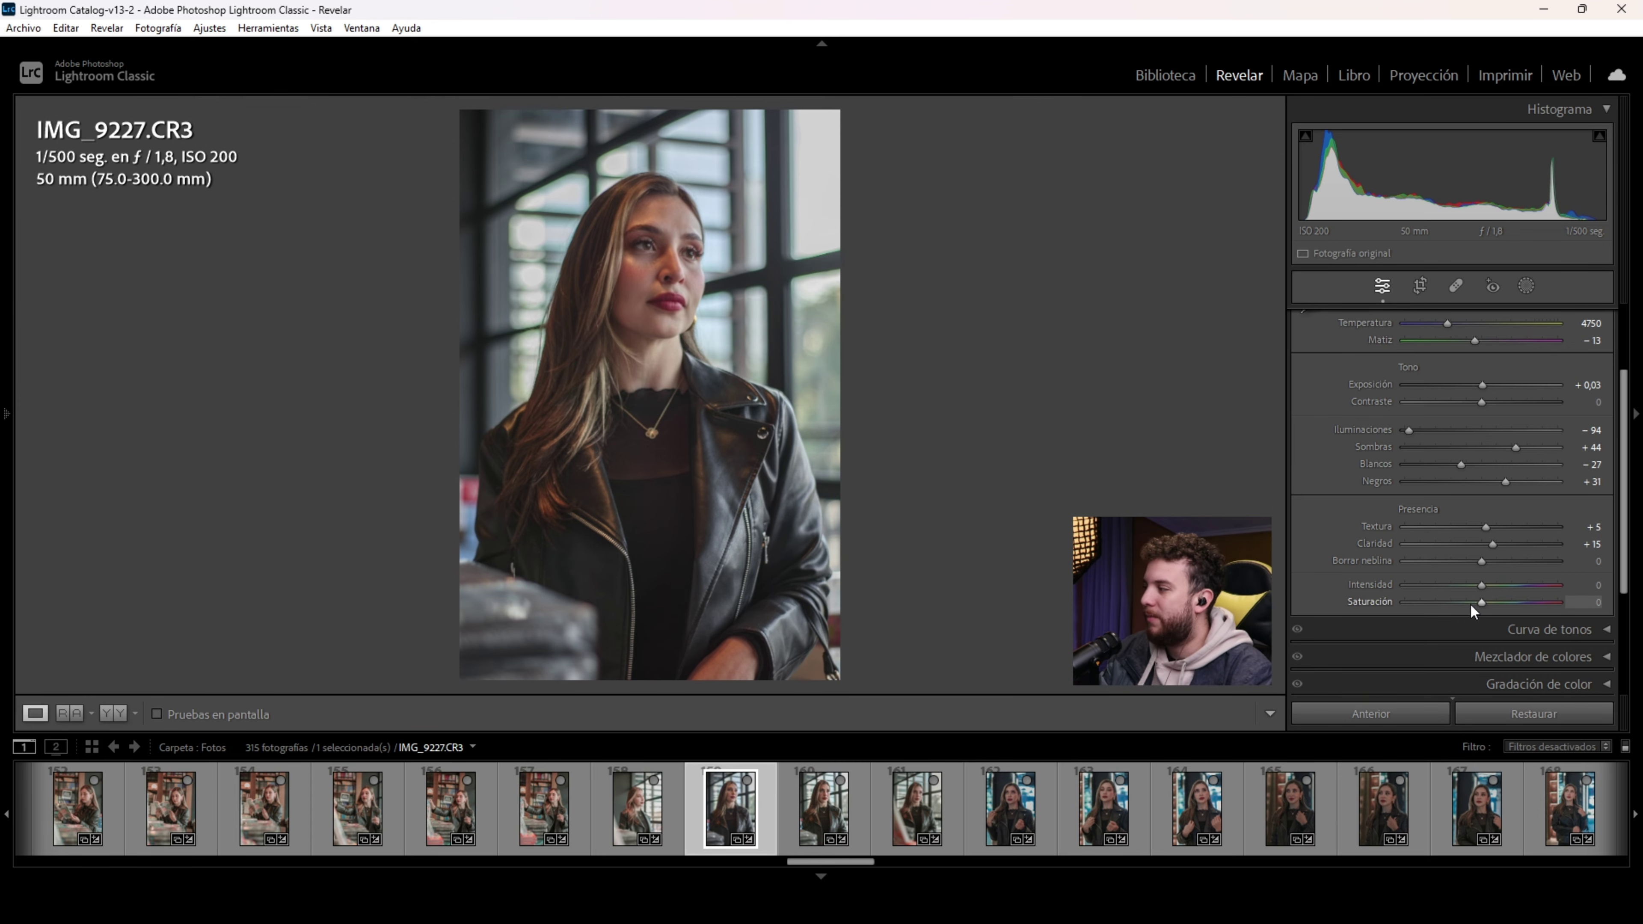
left_click_drag(1474, 607, 1458, 610)
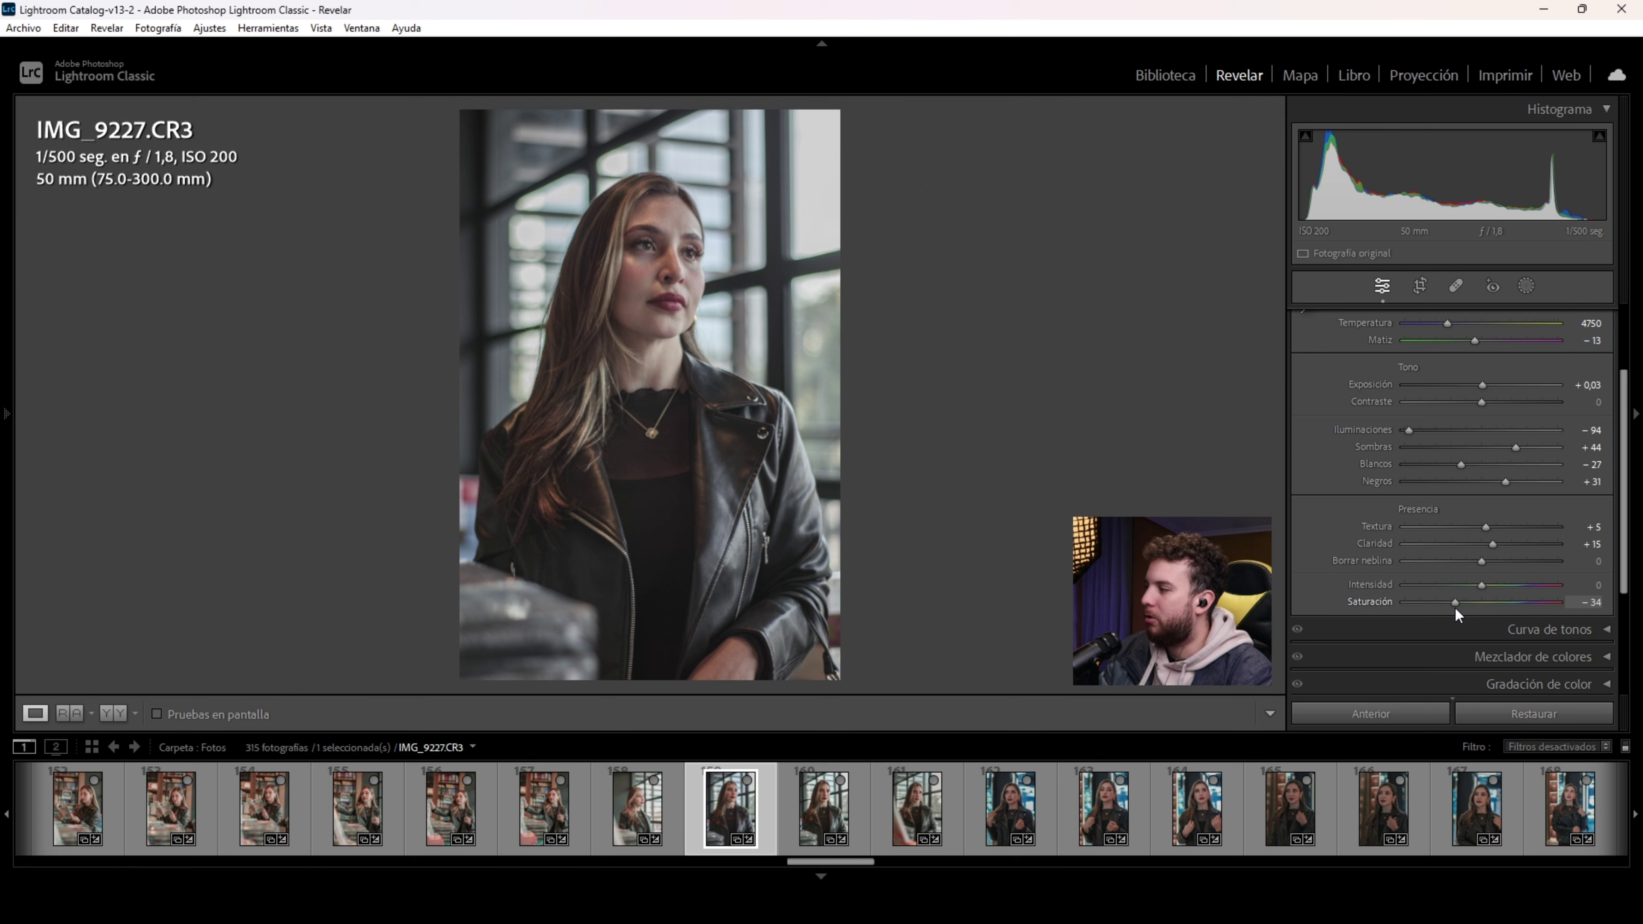
left_click(1586, 601)
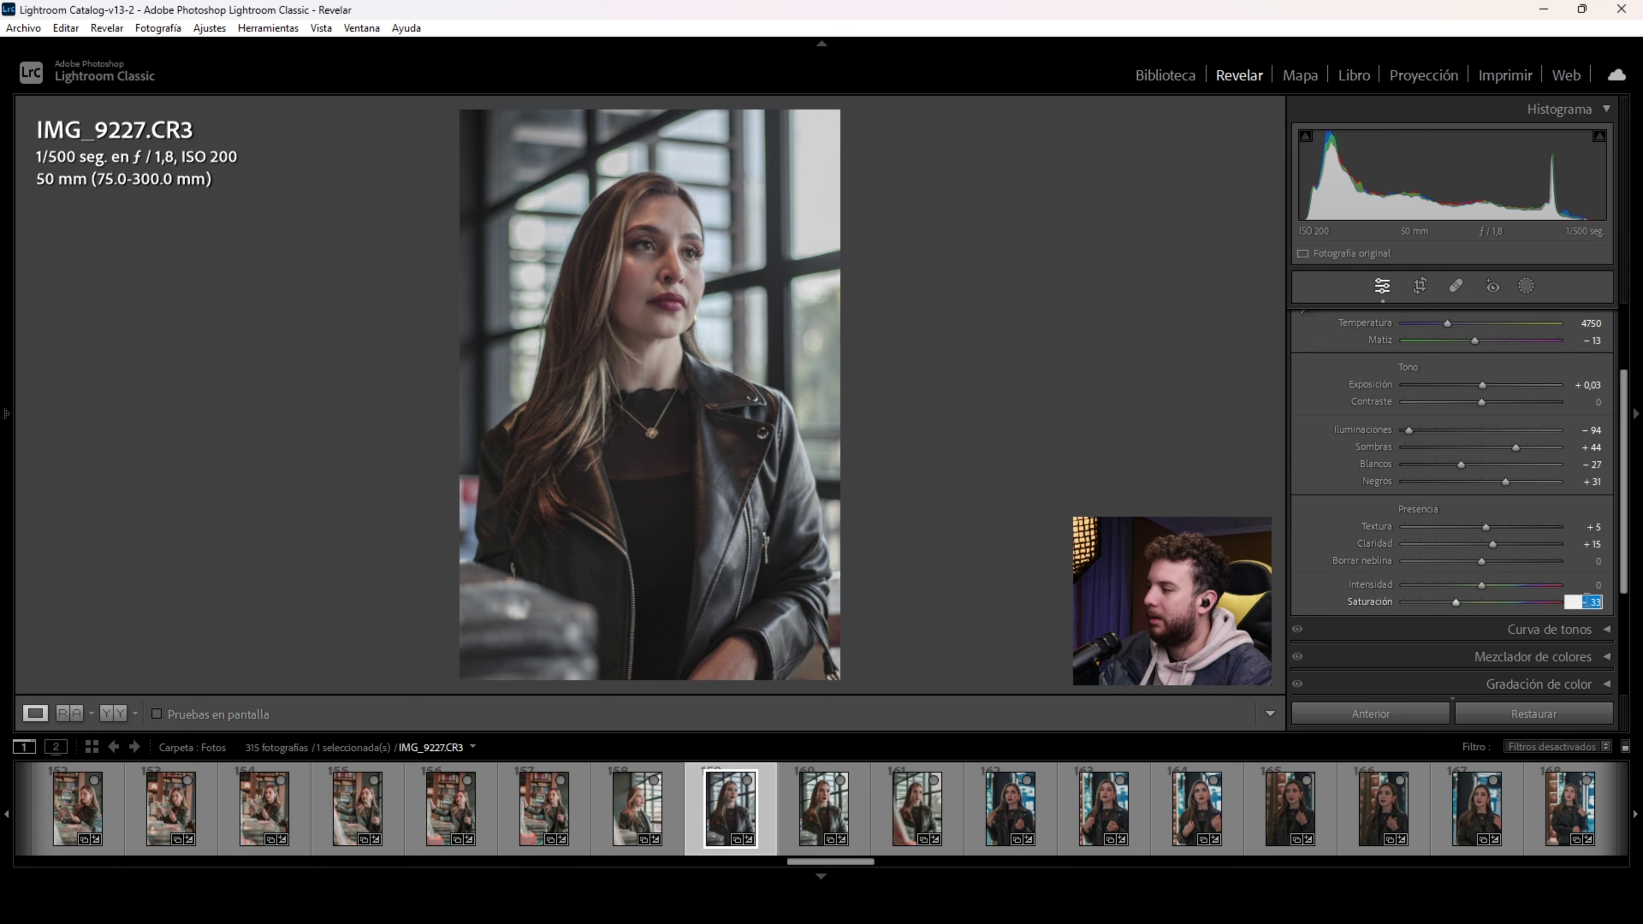
type("6")
key("Return")
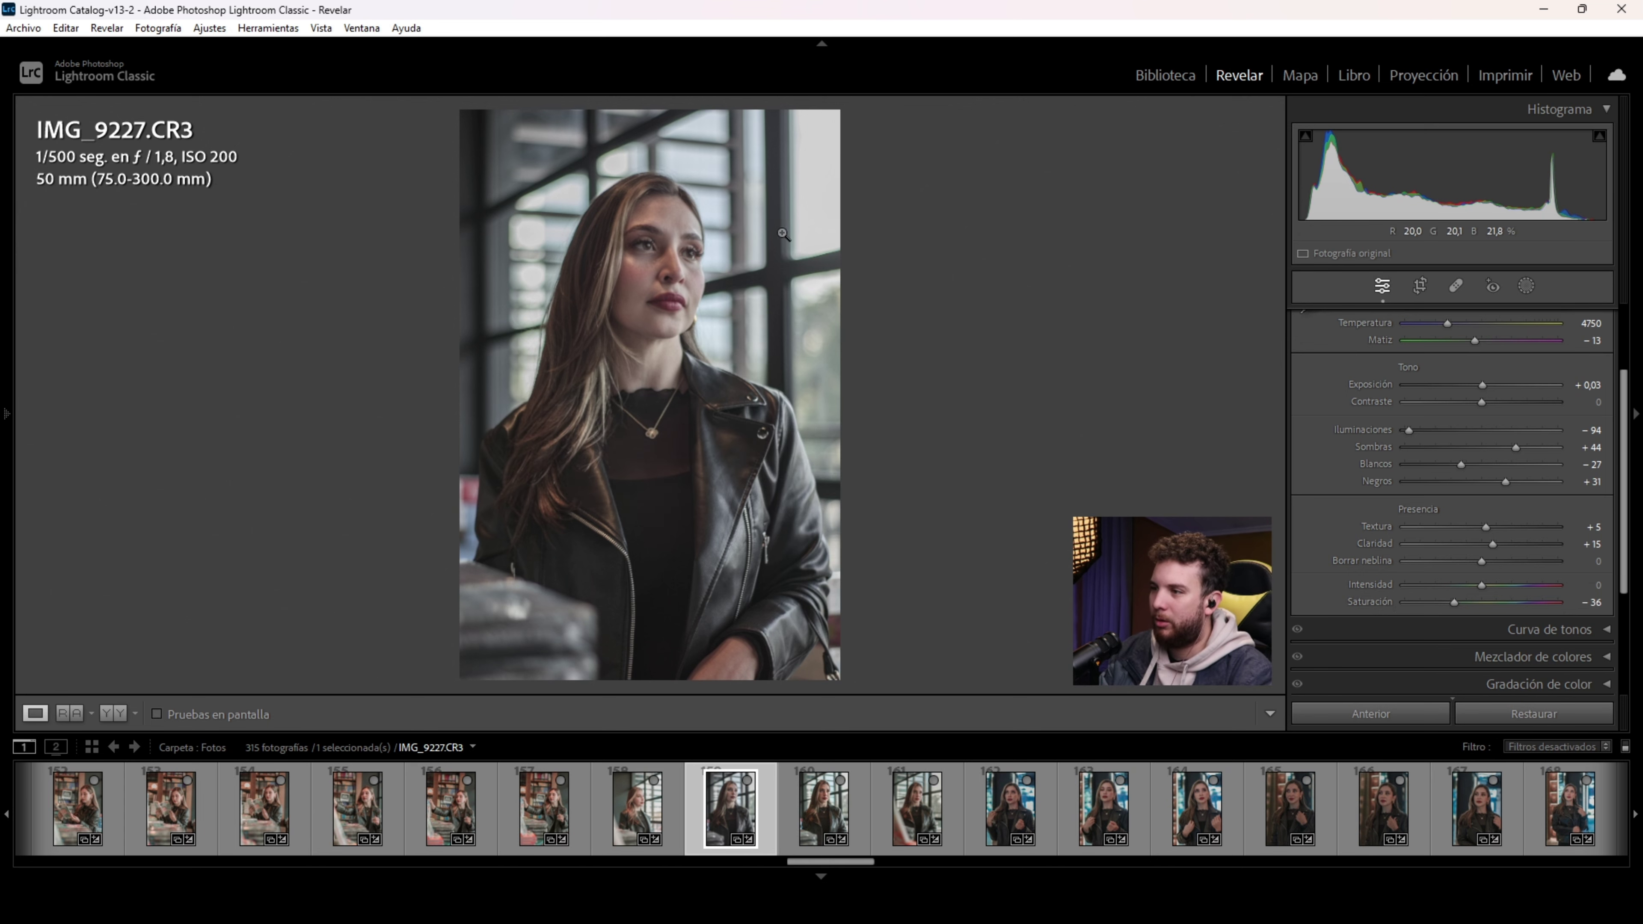
left_click(646, 283)
mouse_move(646, 283)
left_mouse_down()
mouse_move(686, 393)
mouse_move(741, 290)
mouse_move(540, 326)
mouse_move(564, 206)
left_mouse_up()
left_click(646, 345)
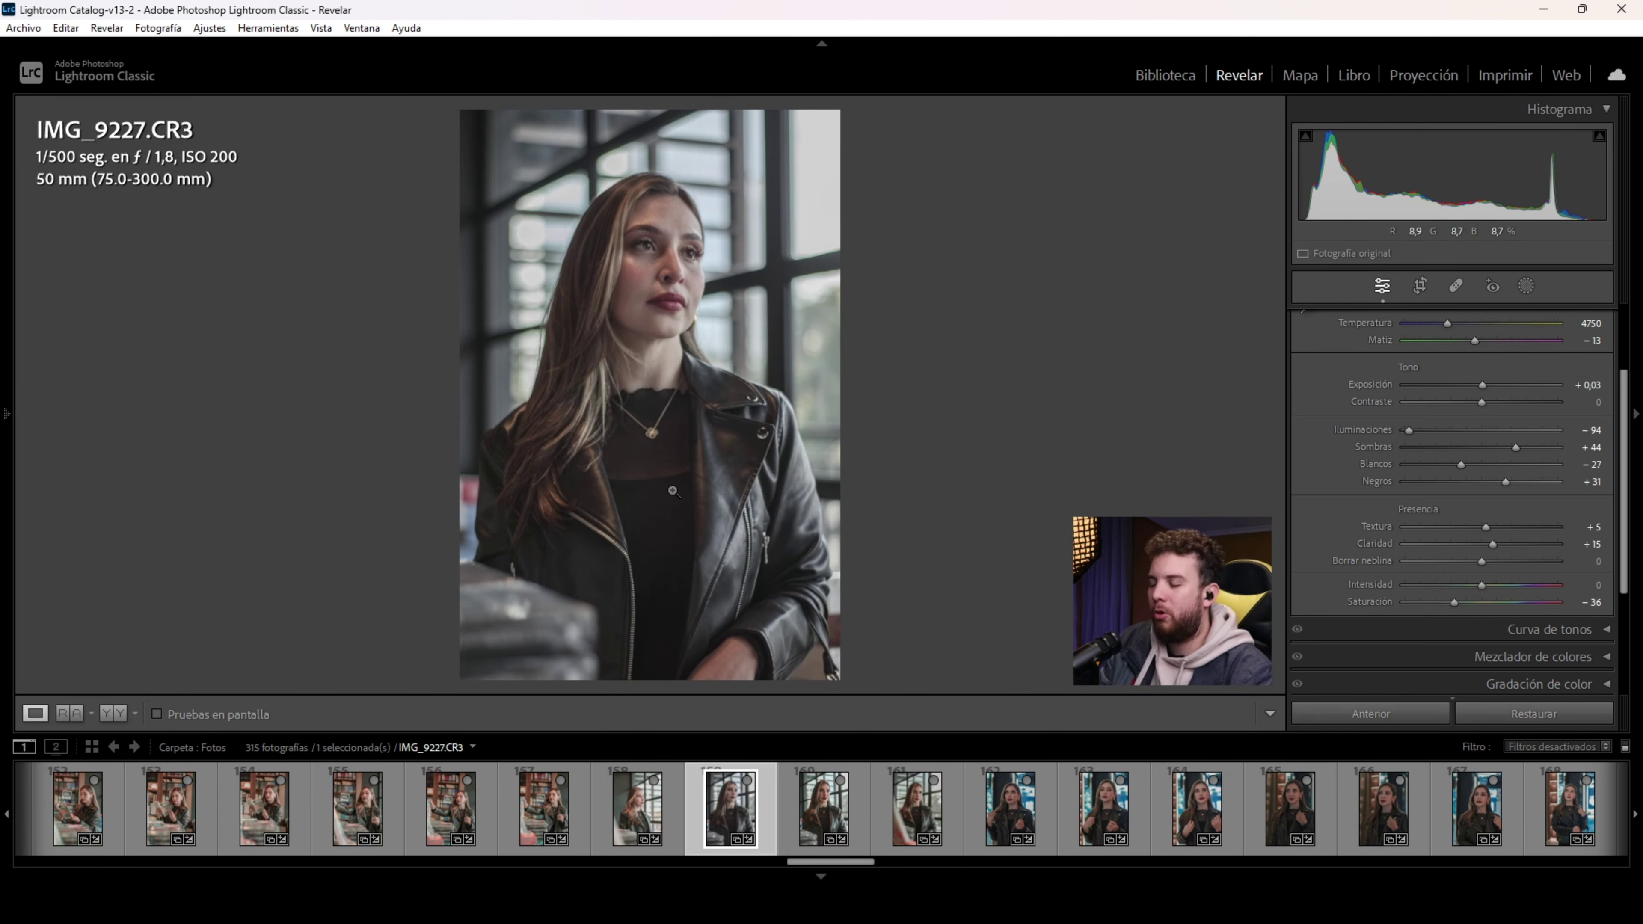
Step: Collapse Básicos, expand Calibración, and set red primary hue −10, saturation +10
scroll(1412, 376, "up", 3)
left_click(1487, 327)
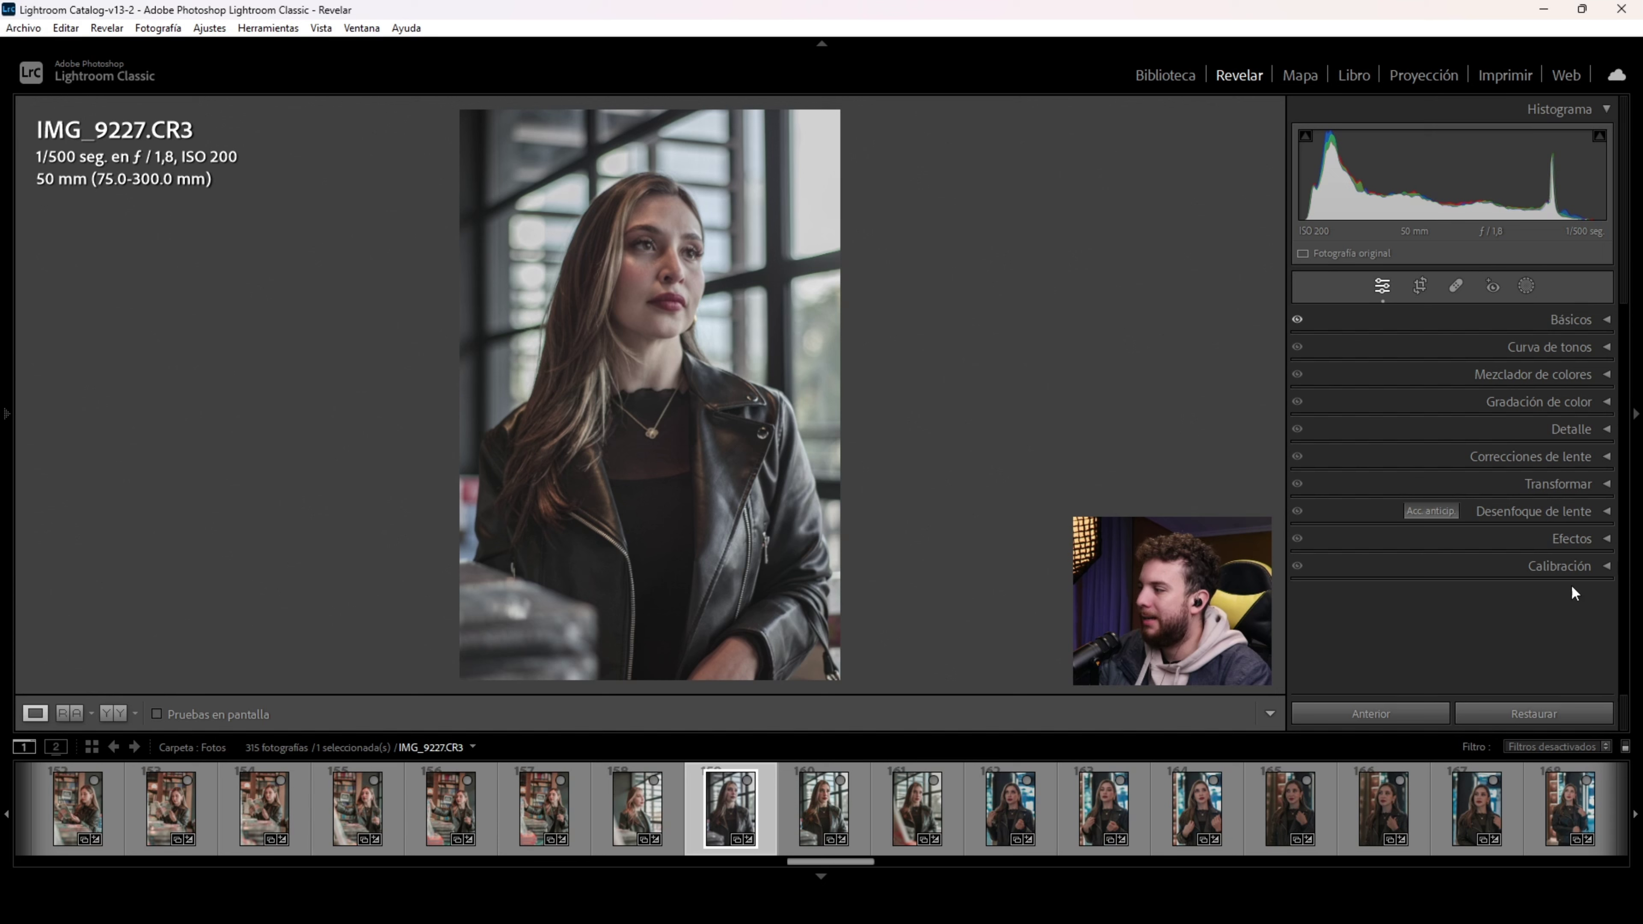
left_click(1602, 568)
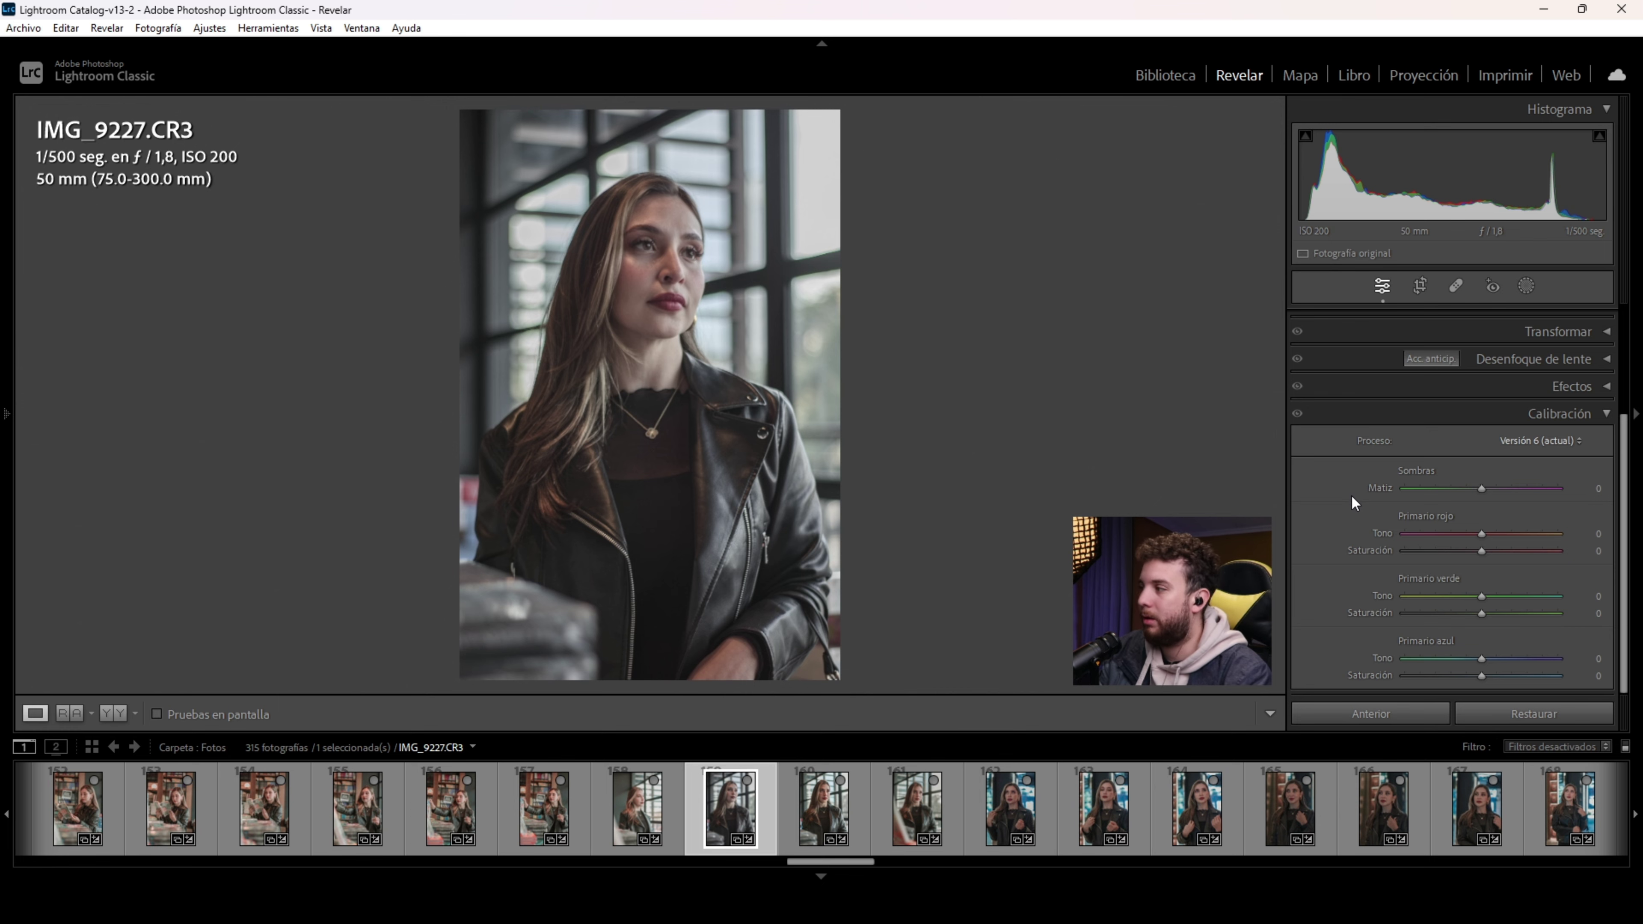
left_click_drag(1482, 533, 1462, 545)
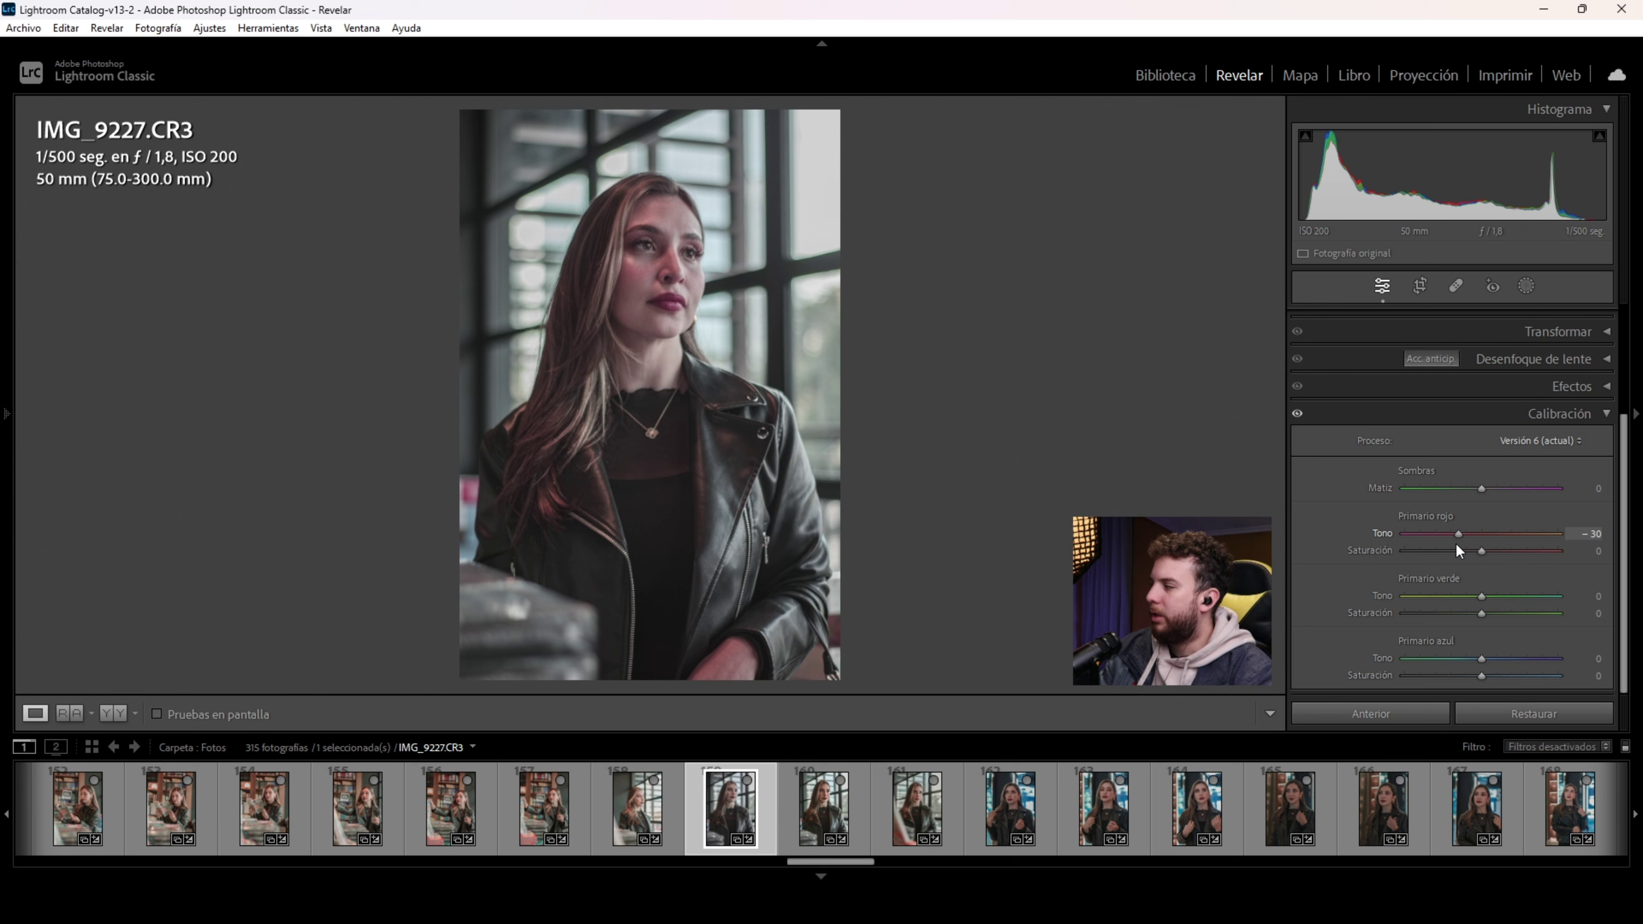
key("Up")
key("Up")
key("Up")
key("Up")
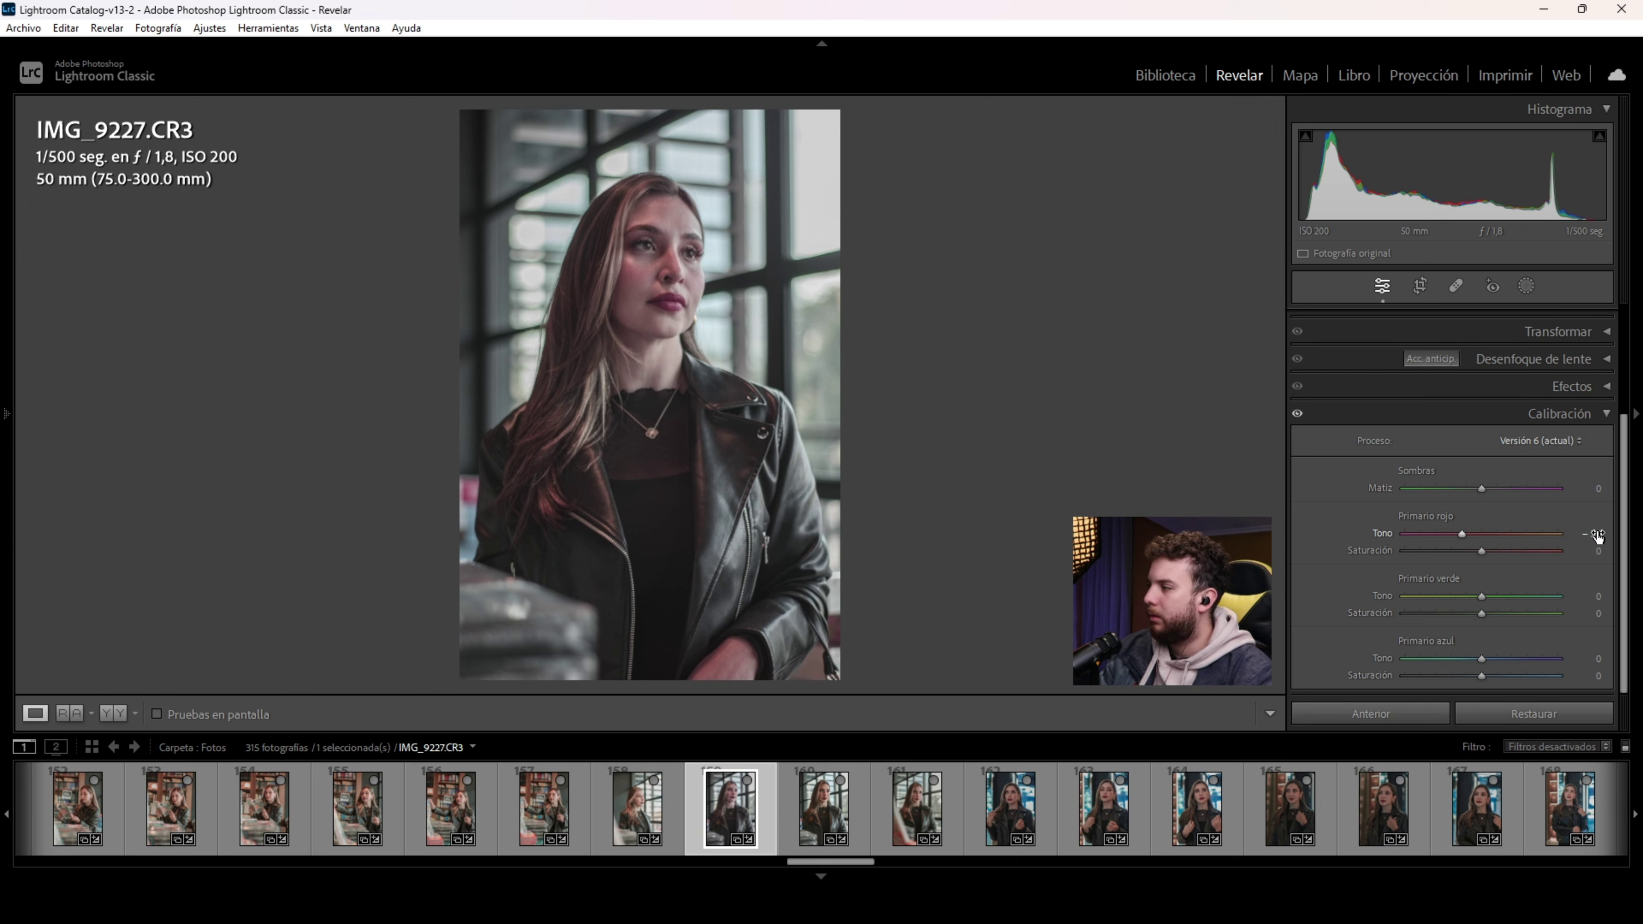
left_click(1596, 533)
type("-10")
key("Tab")
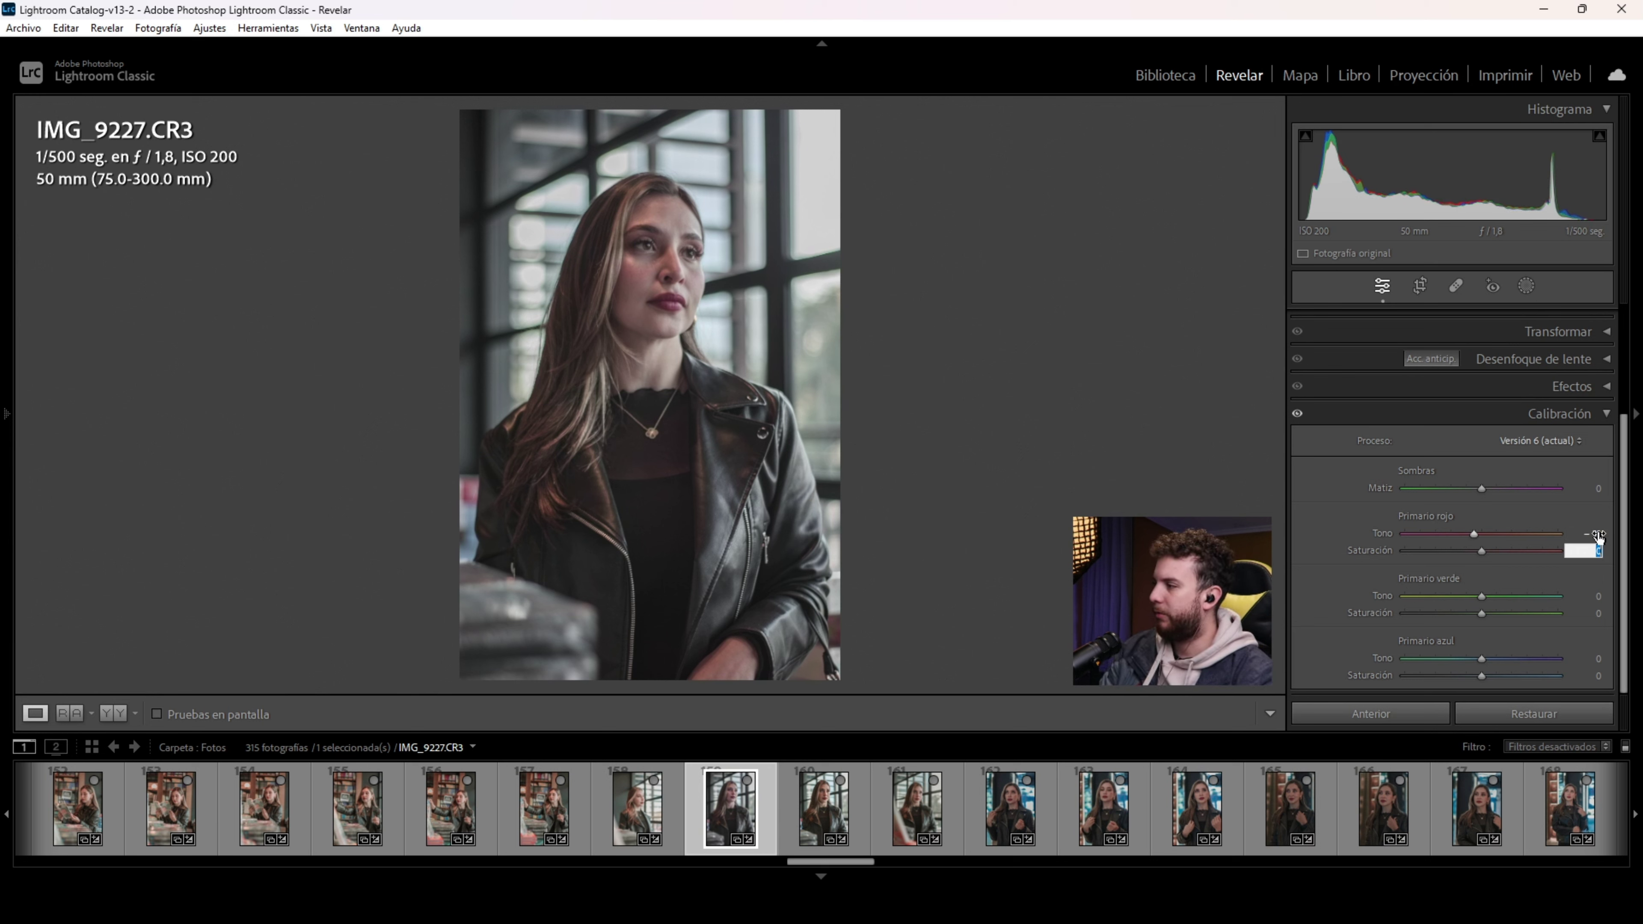
type("10")
key("Return")
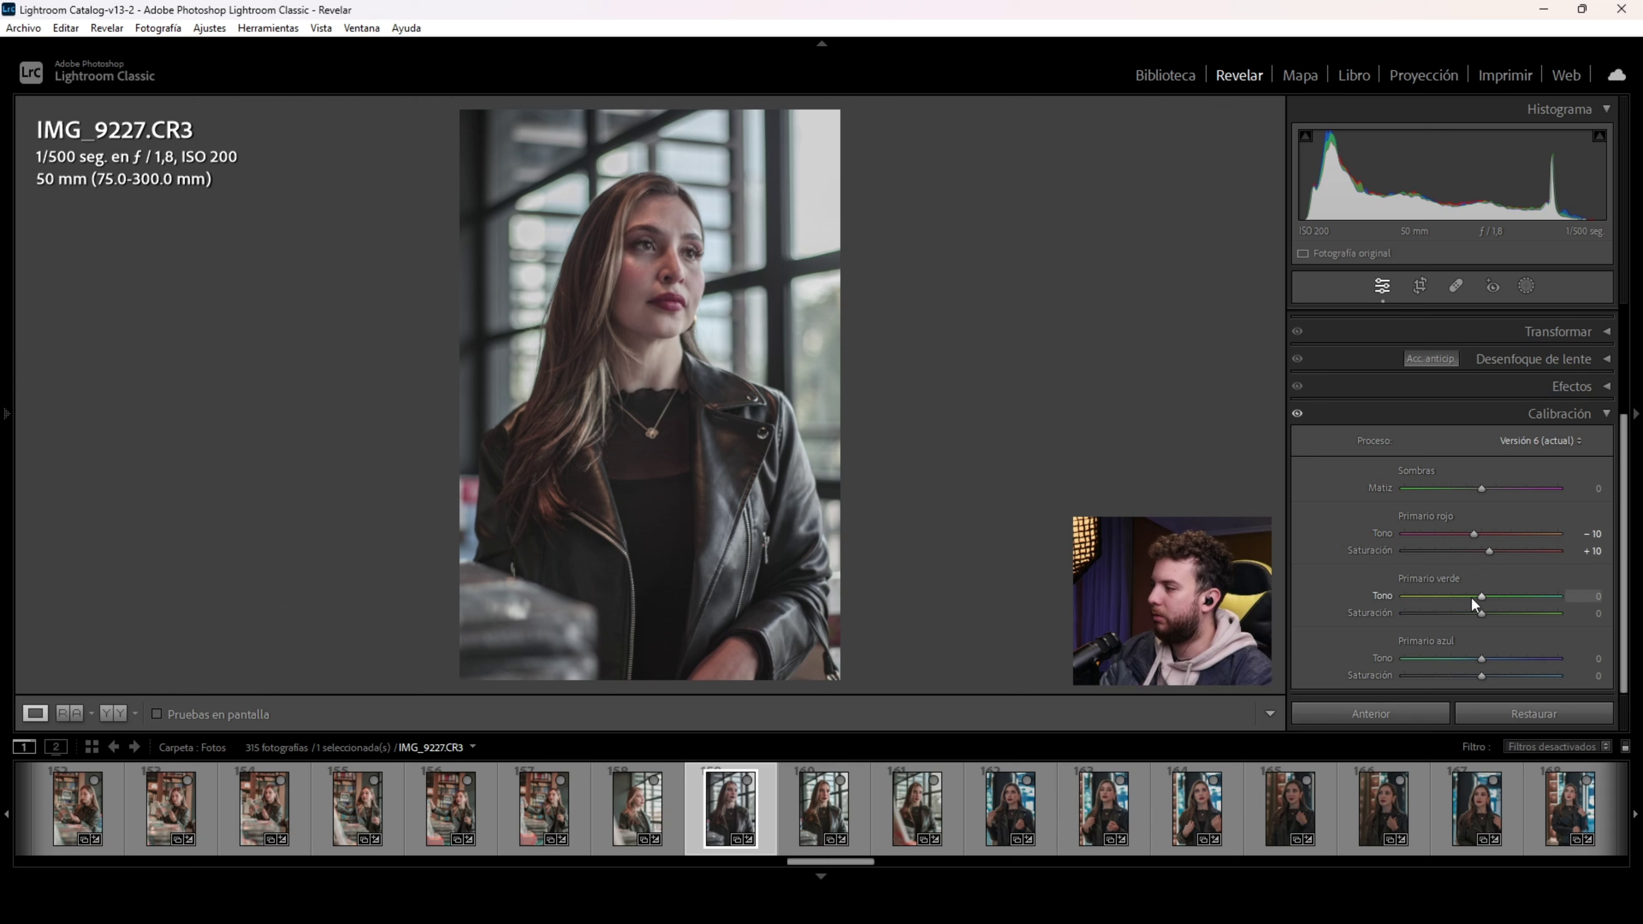
Step: Set green primary to hue −10, saturation +14, and blue primary hue −5 with boosted saturation
mouse_move(1481, 596)
left_mouse_down()
mouse_move(1447, 606)
mouse_move(1553, 612)
mouse_move(1459, 611)
mouse_move(1472, 611)
left_mouse_up()
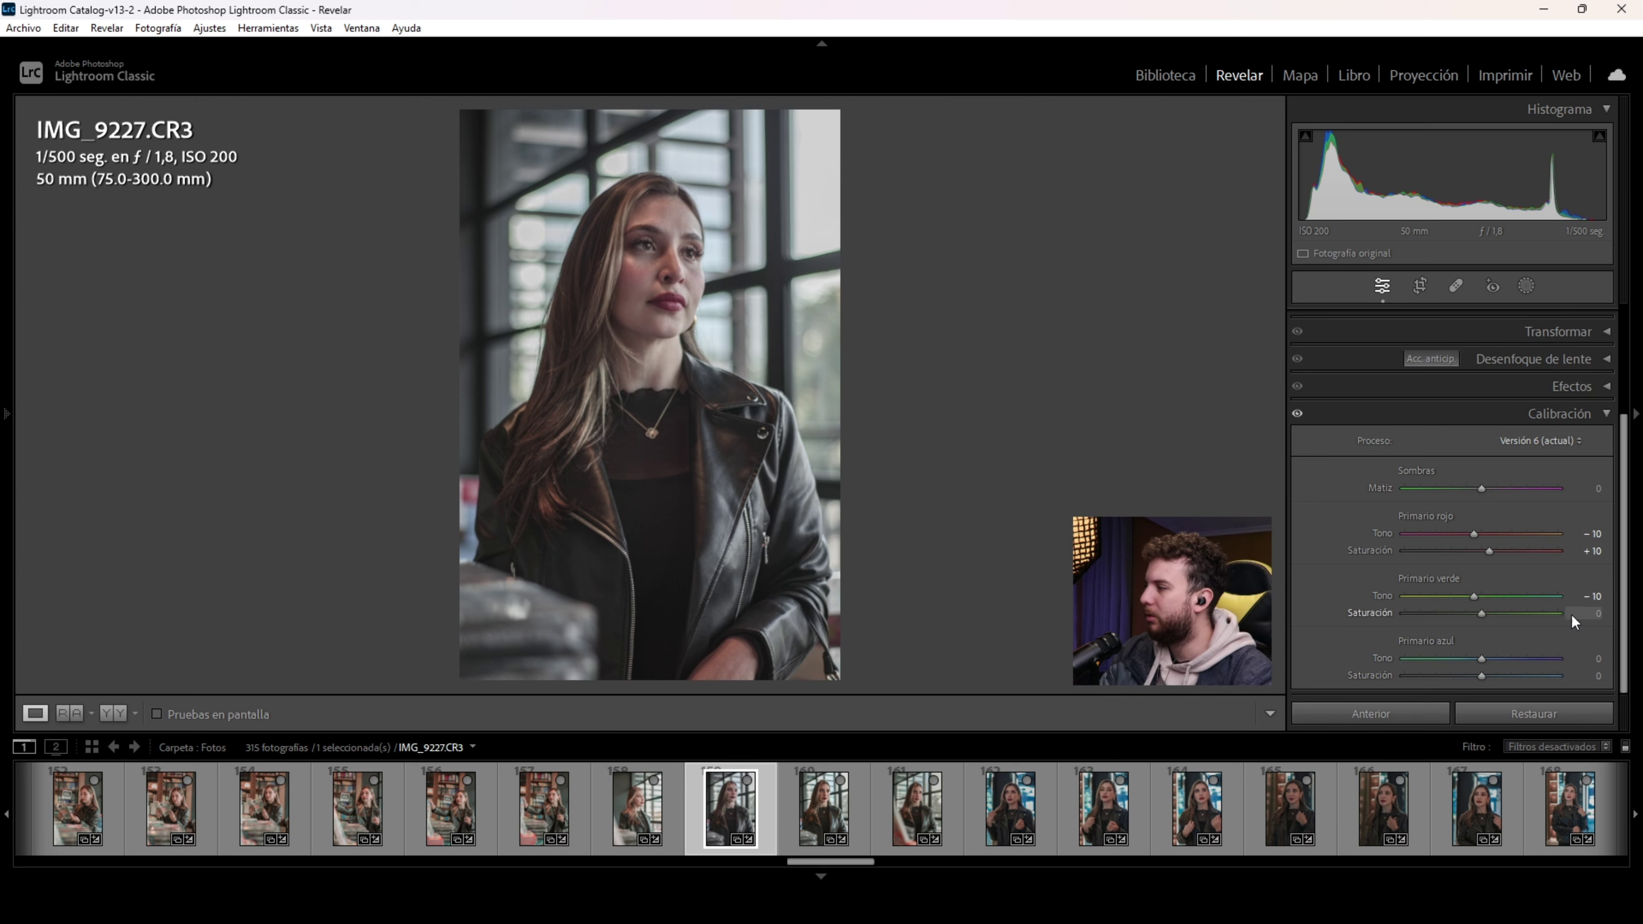
left_click(1598, 612)
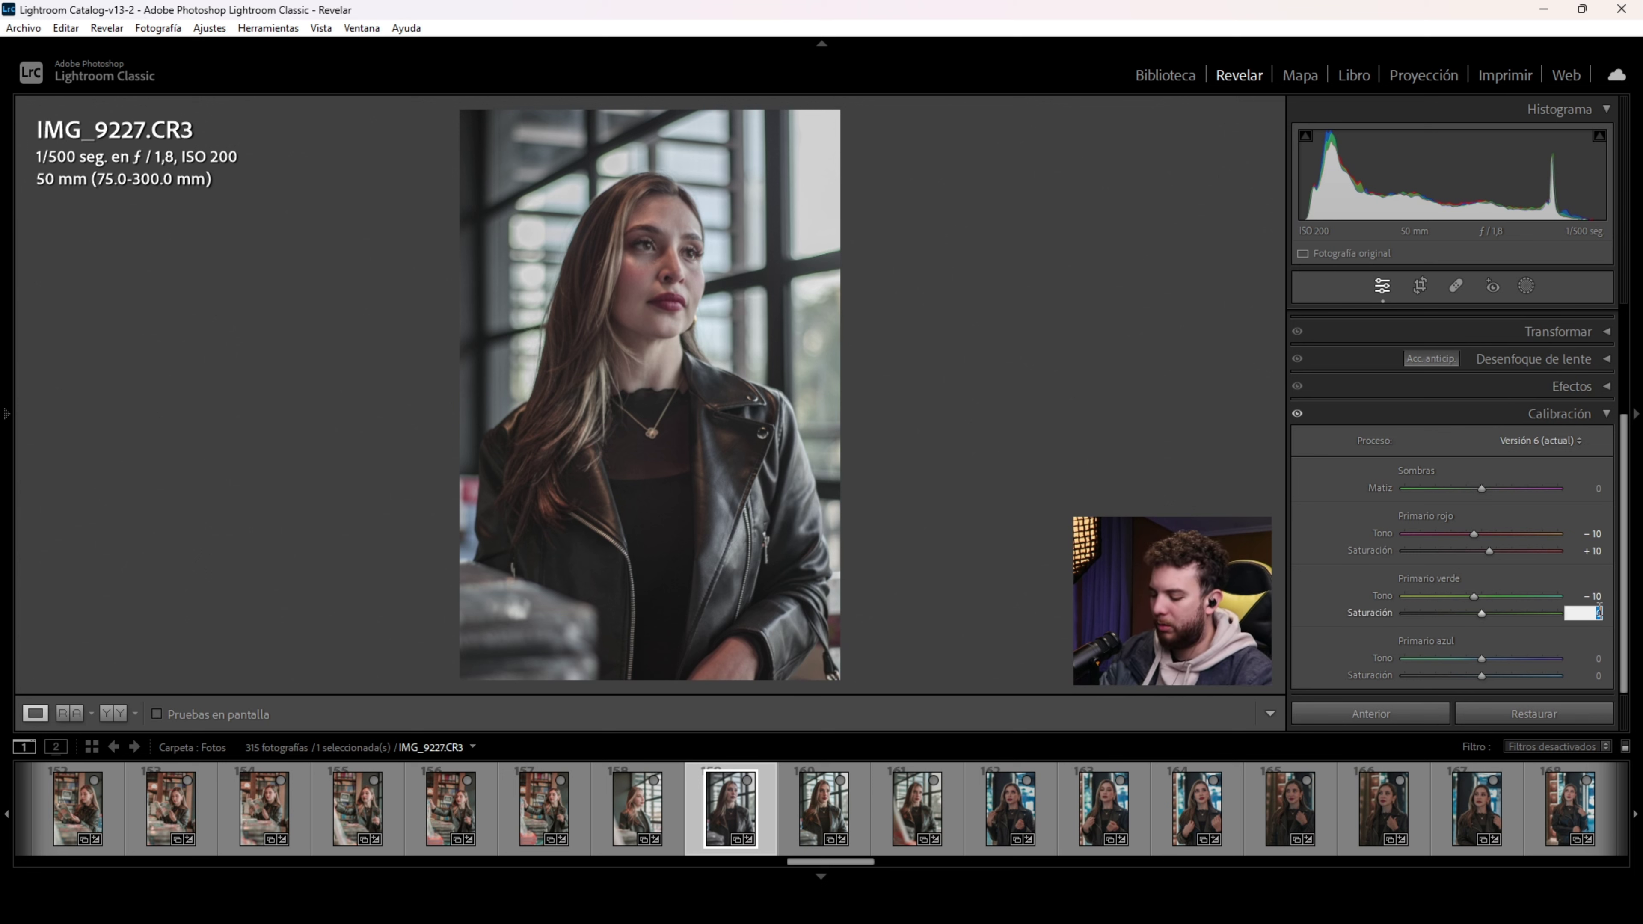
type("15")
key("Return")
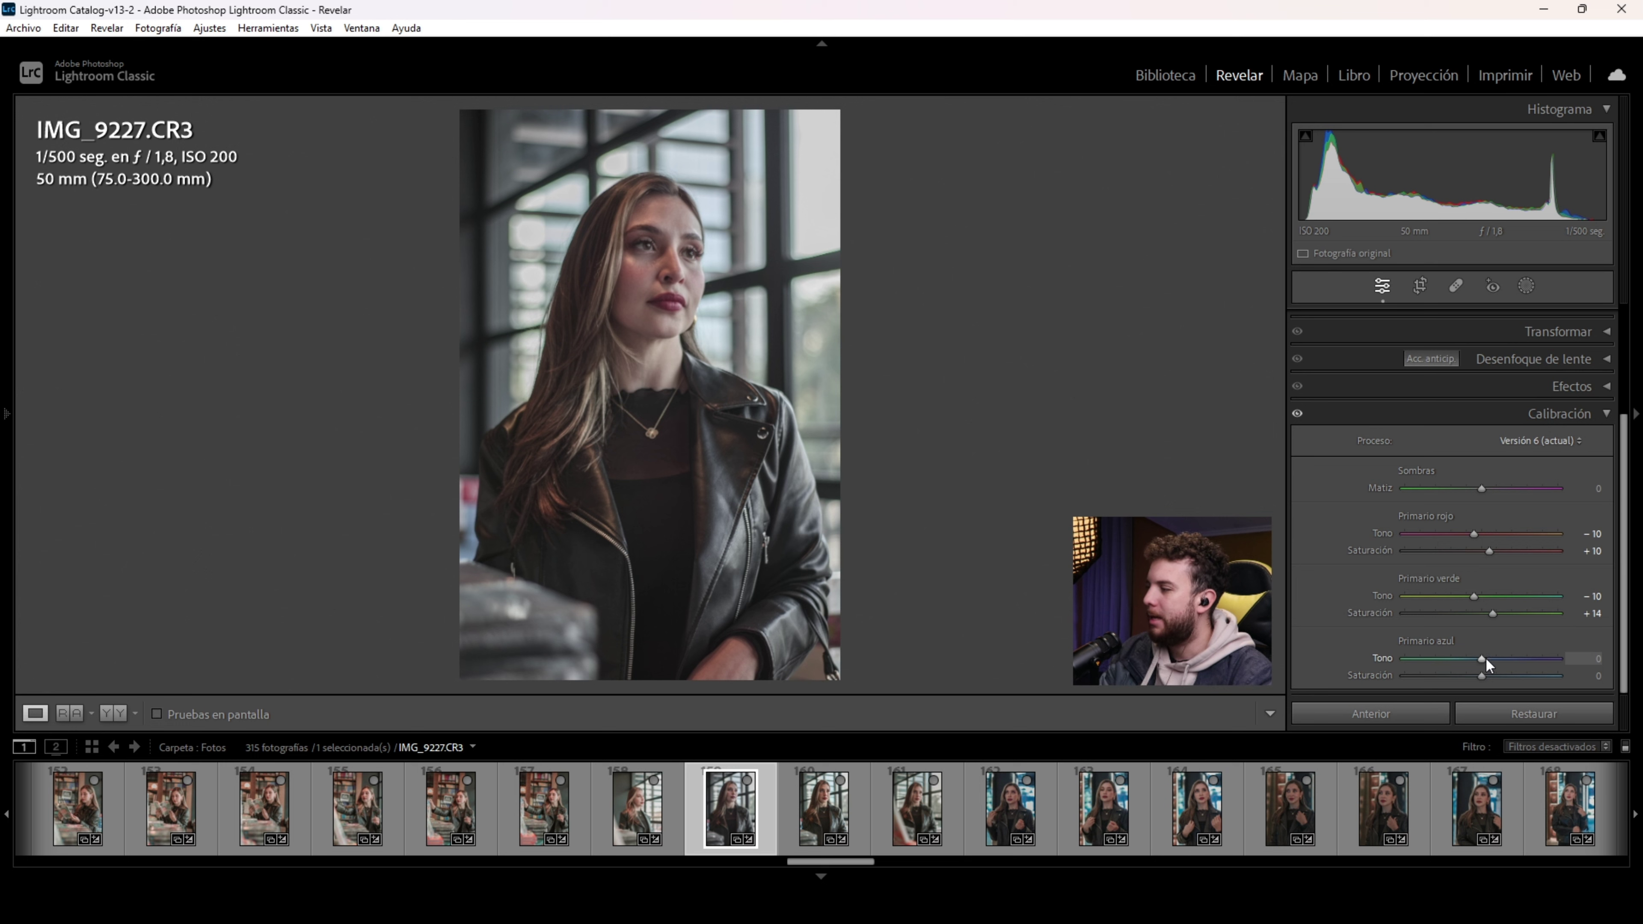
left_click_drag(1484, 663, 1441, 663)
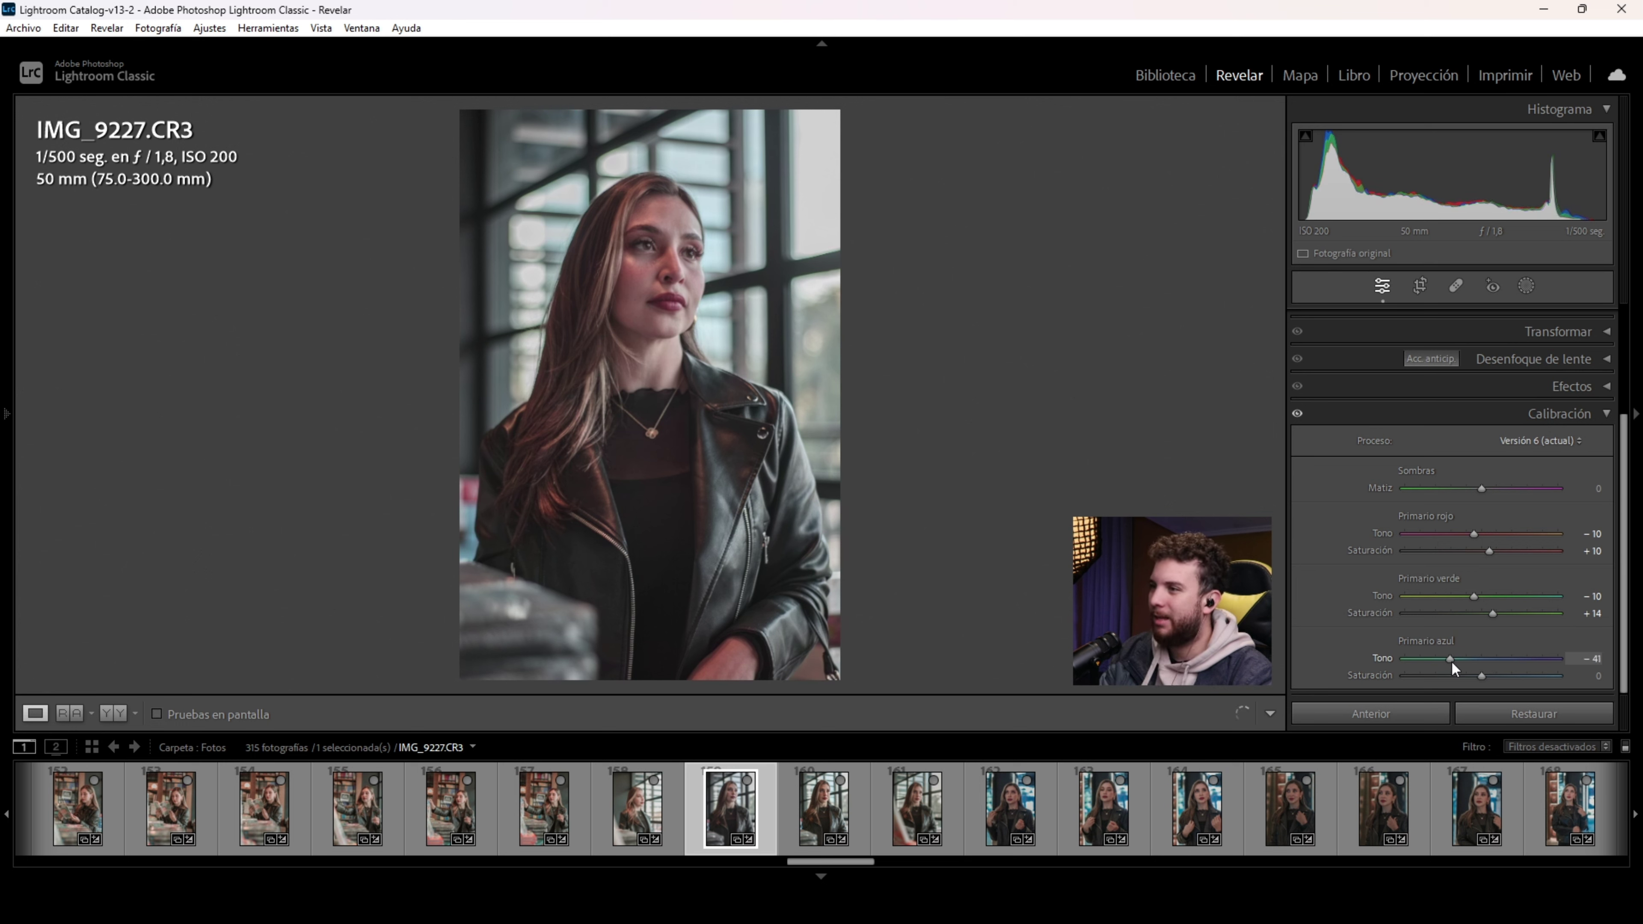
left_click_drag(1441, 664, 1478, 670)
left_click(1586, 658)
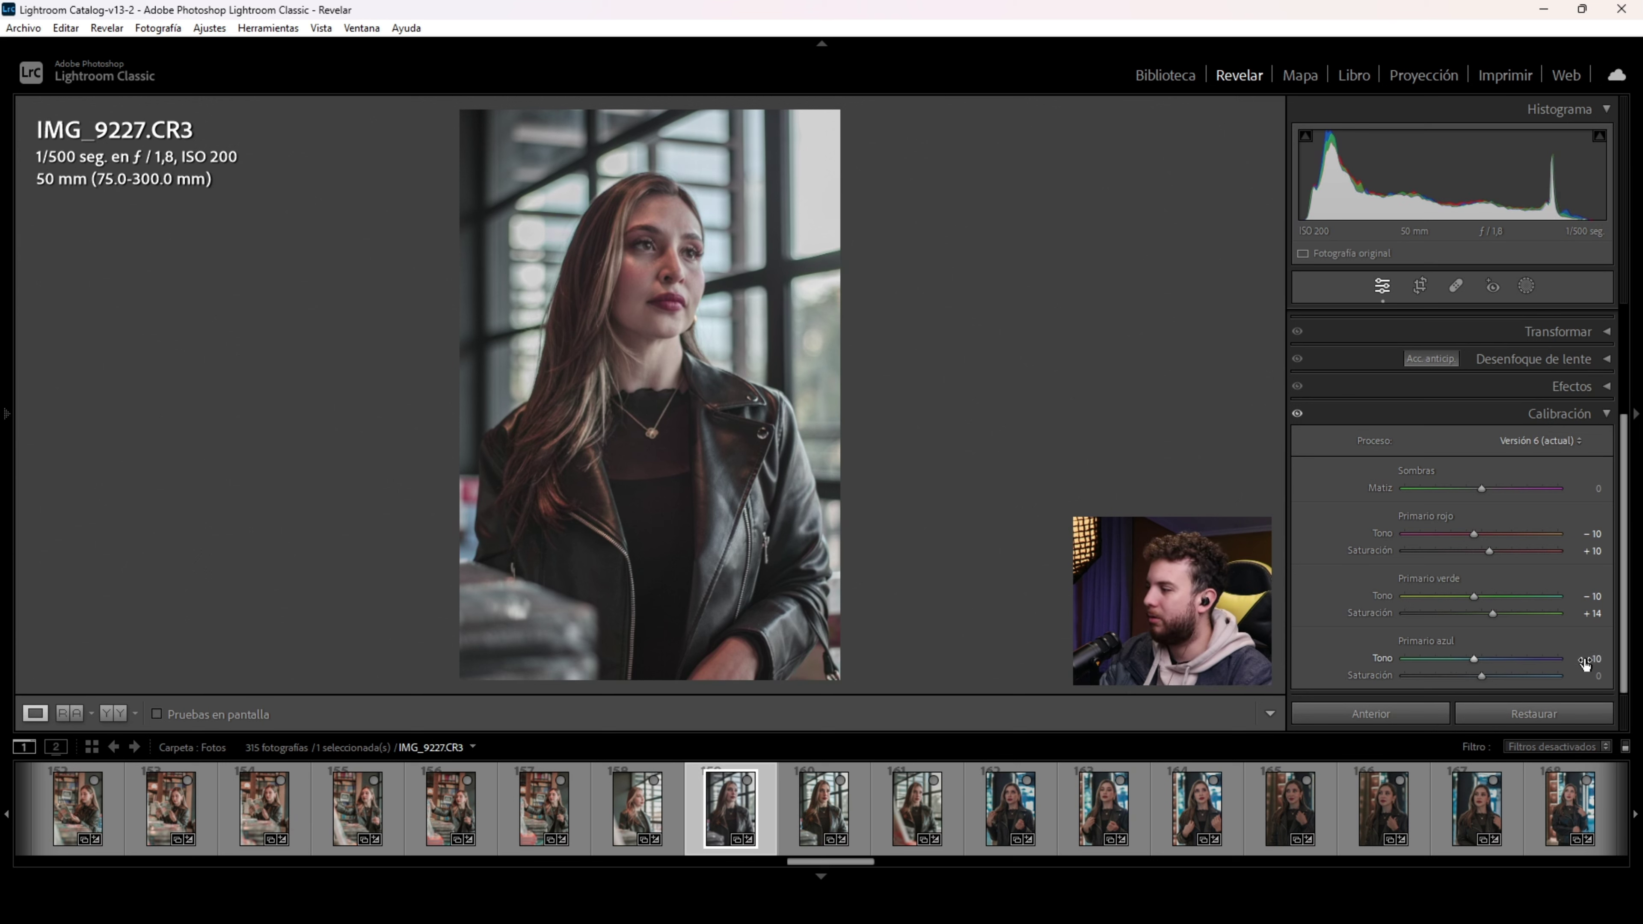
type("-5")
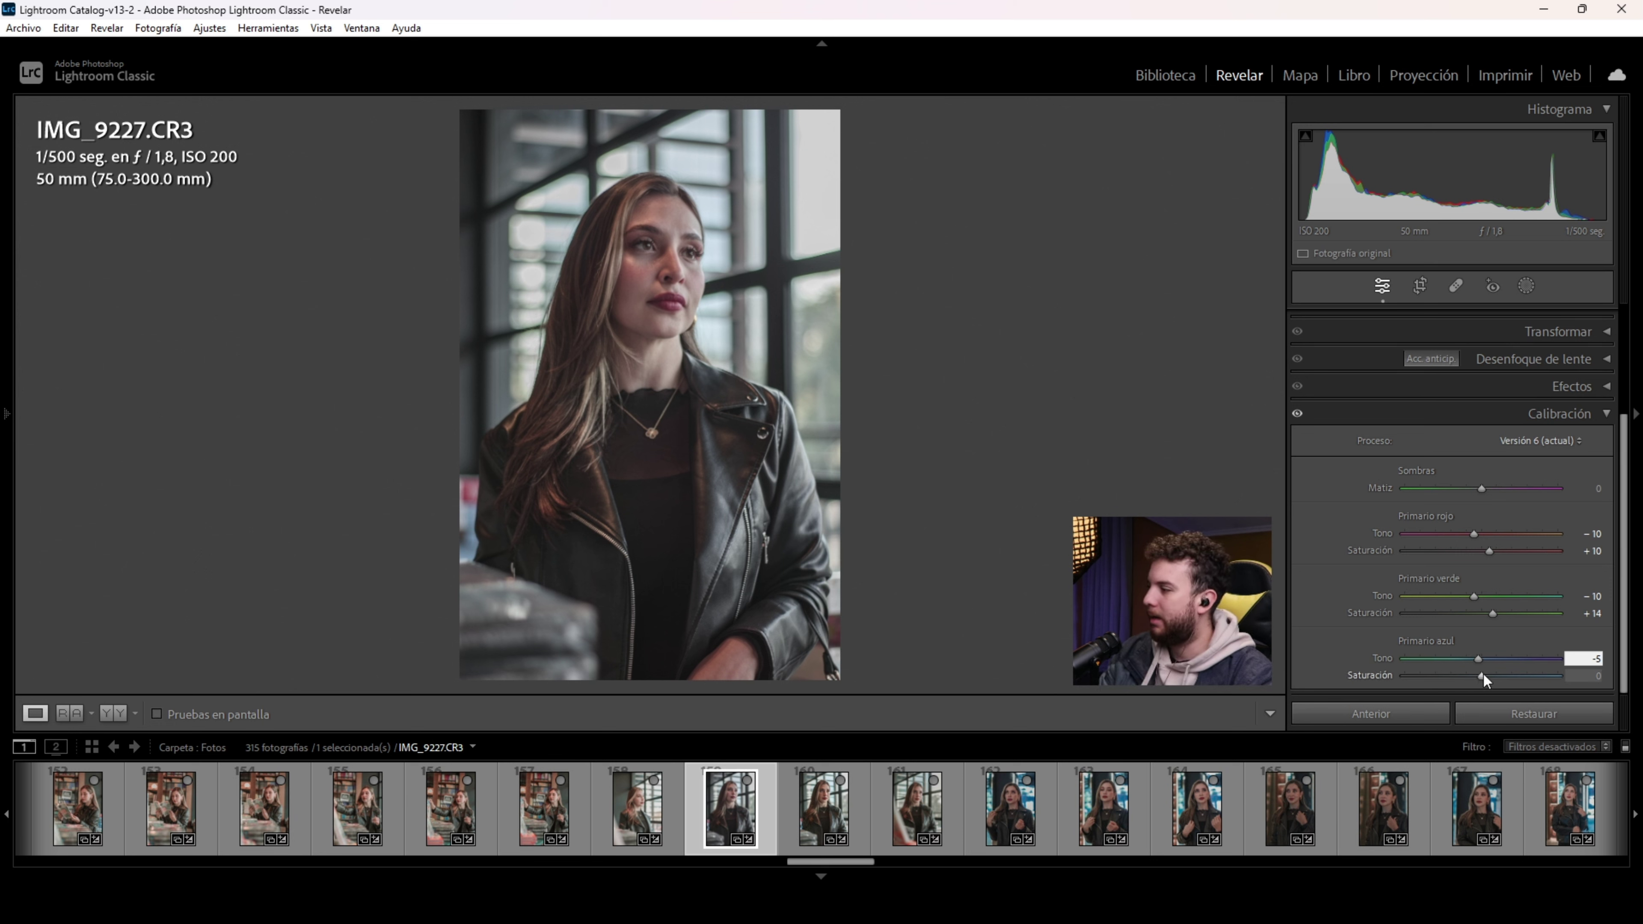
left_click_drag(1483, 676, 1494, 679)
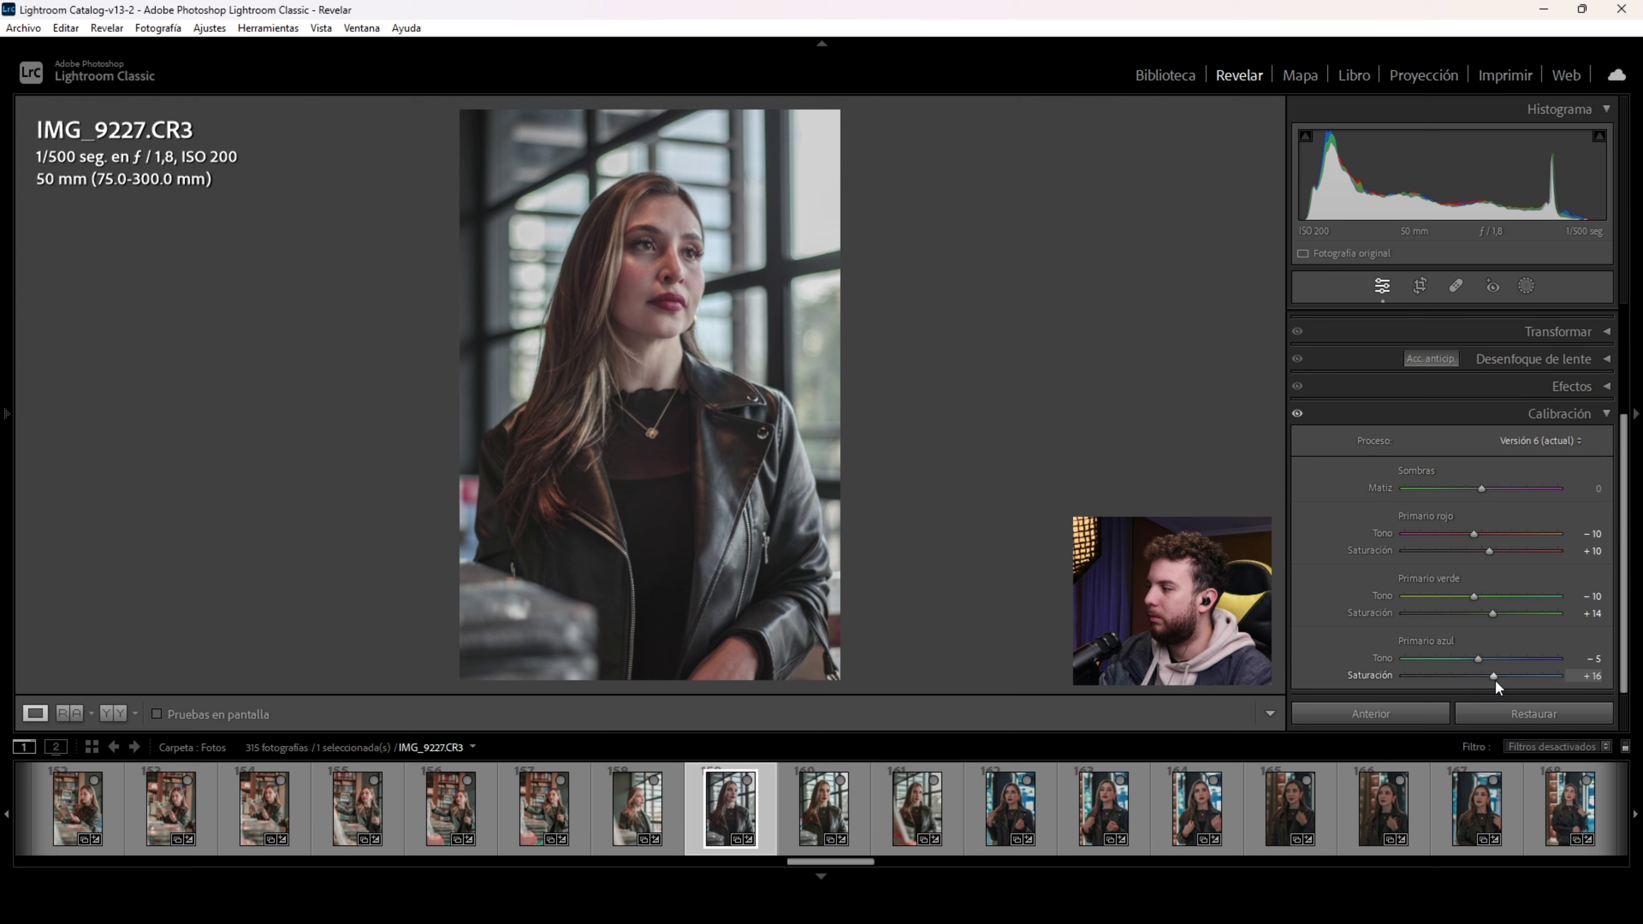
left_click(1584, 676)
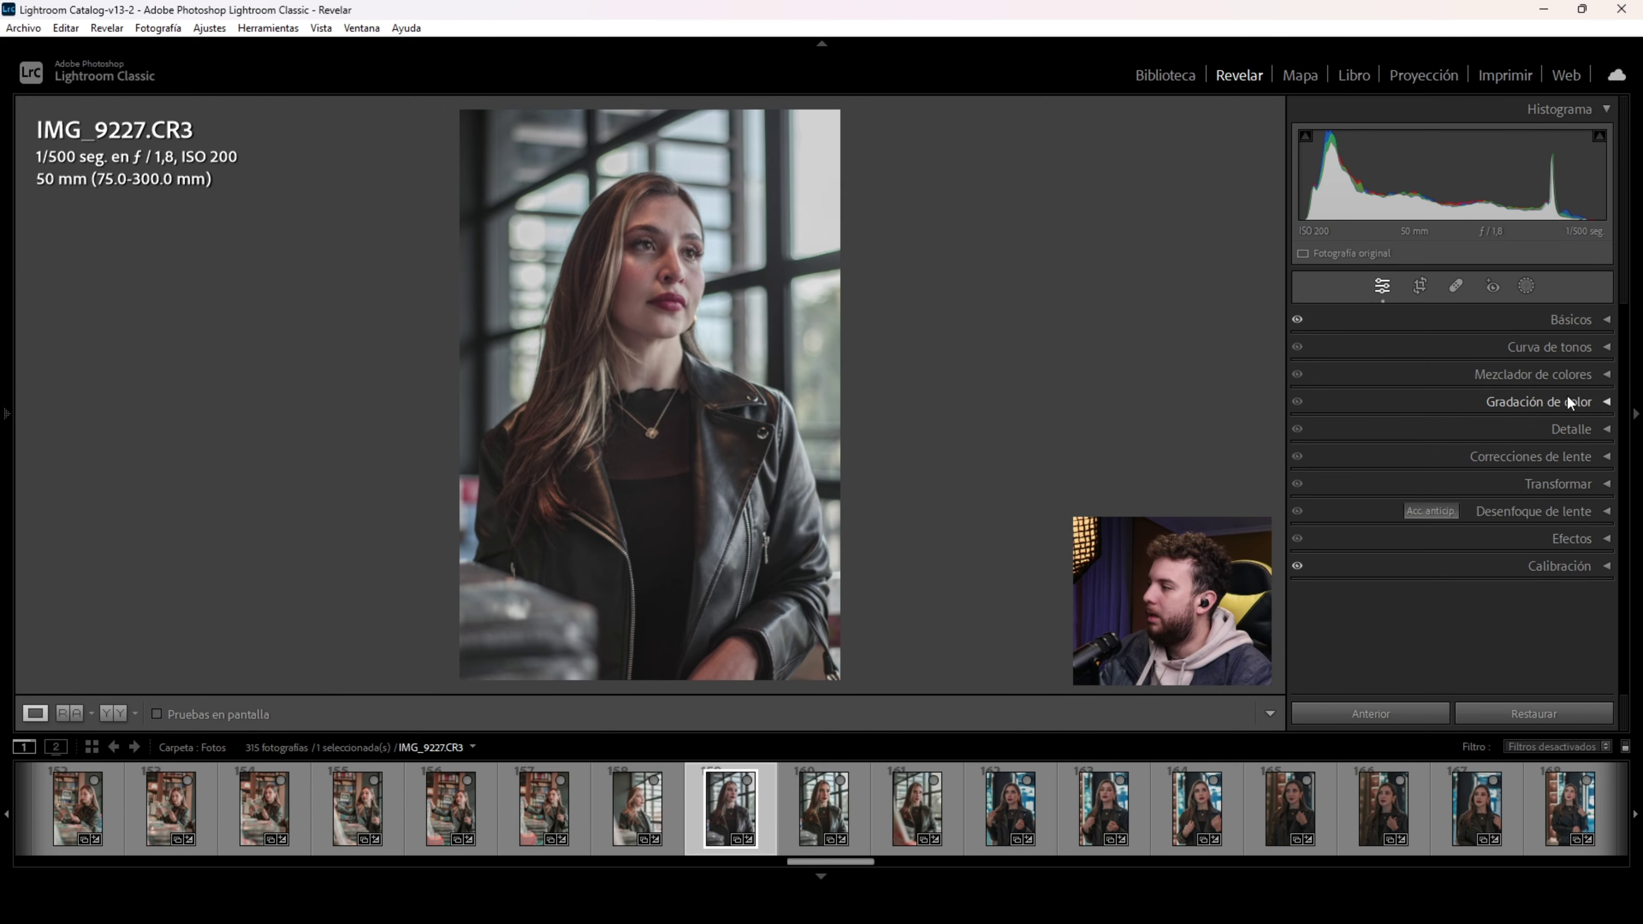
Step: In the Color Mixer Hue tab, set red −39, orange −4, yellow +13, green +32
left_click(1603, 377)
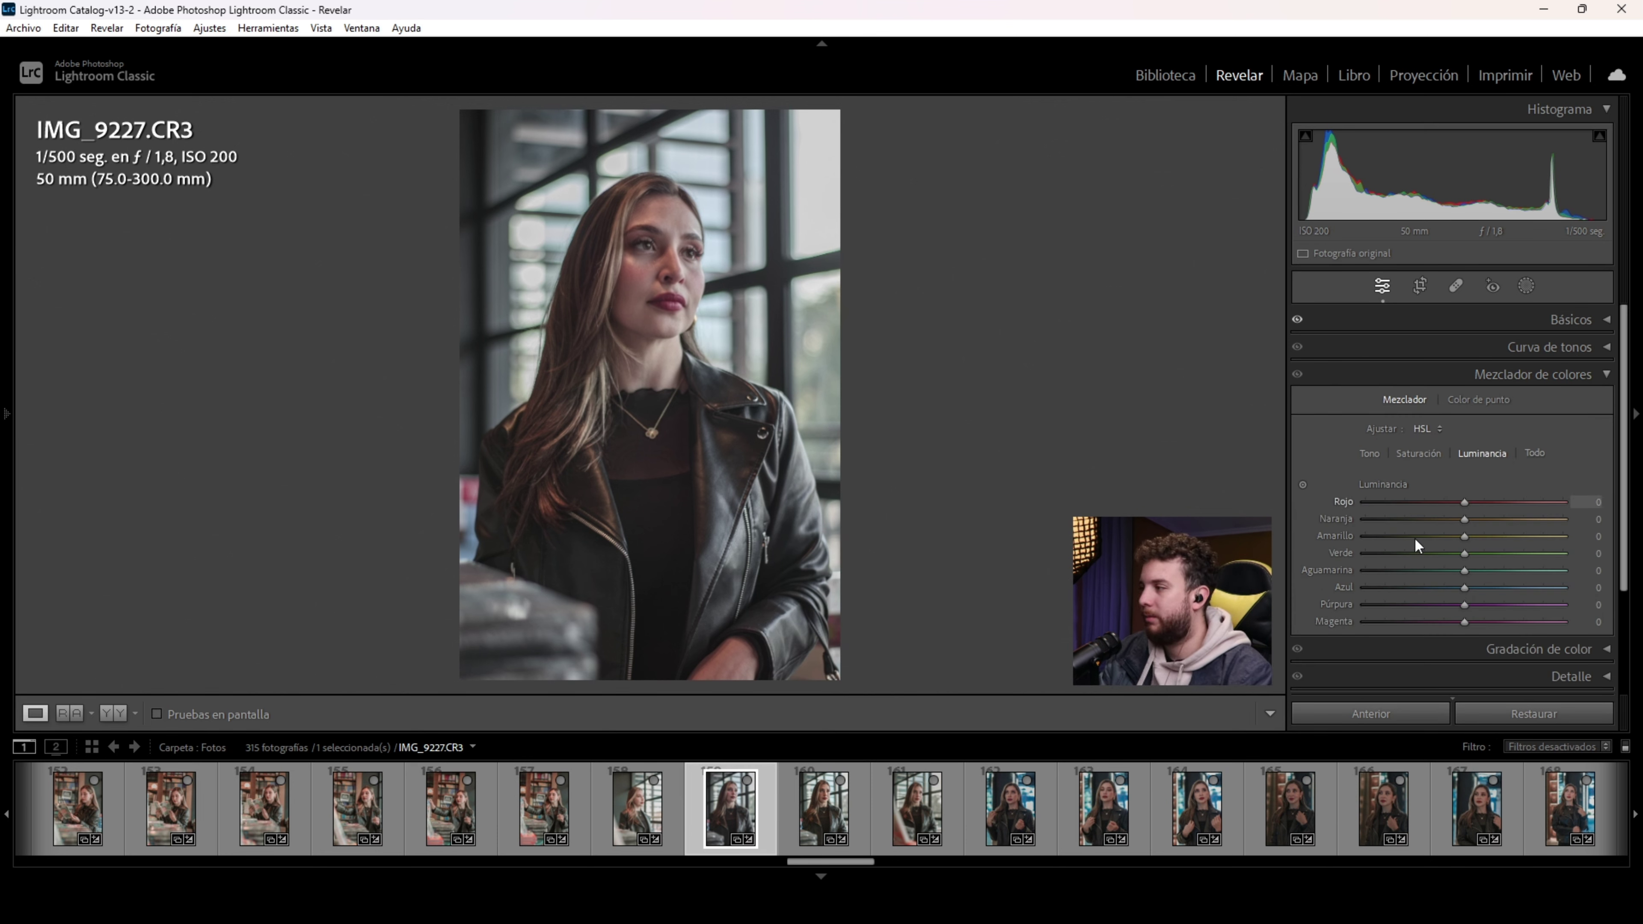
left_click(1367, 453)
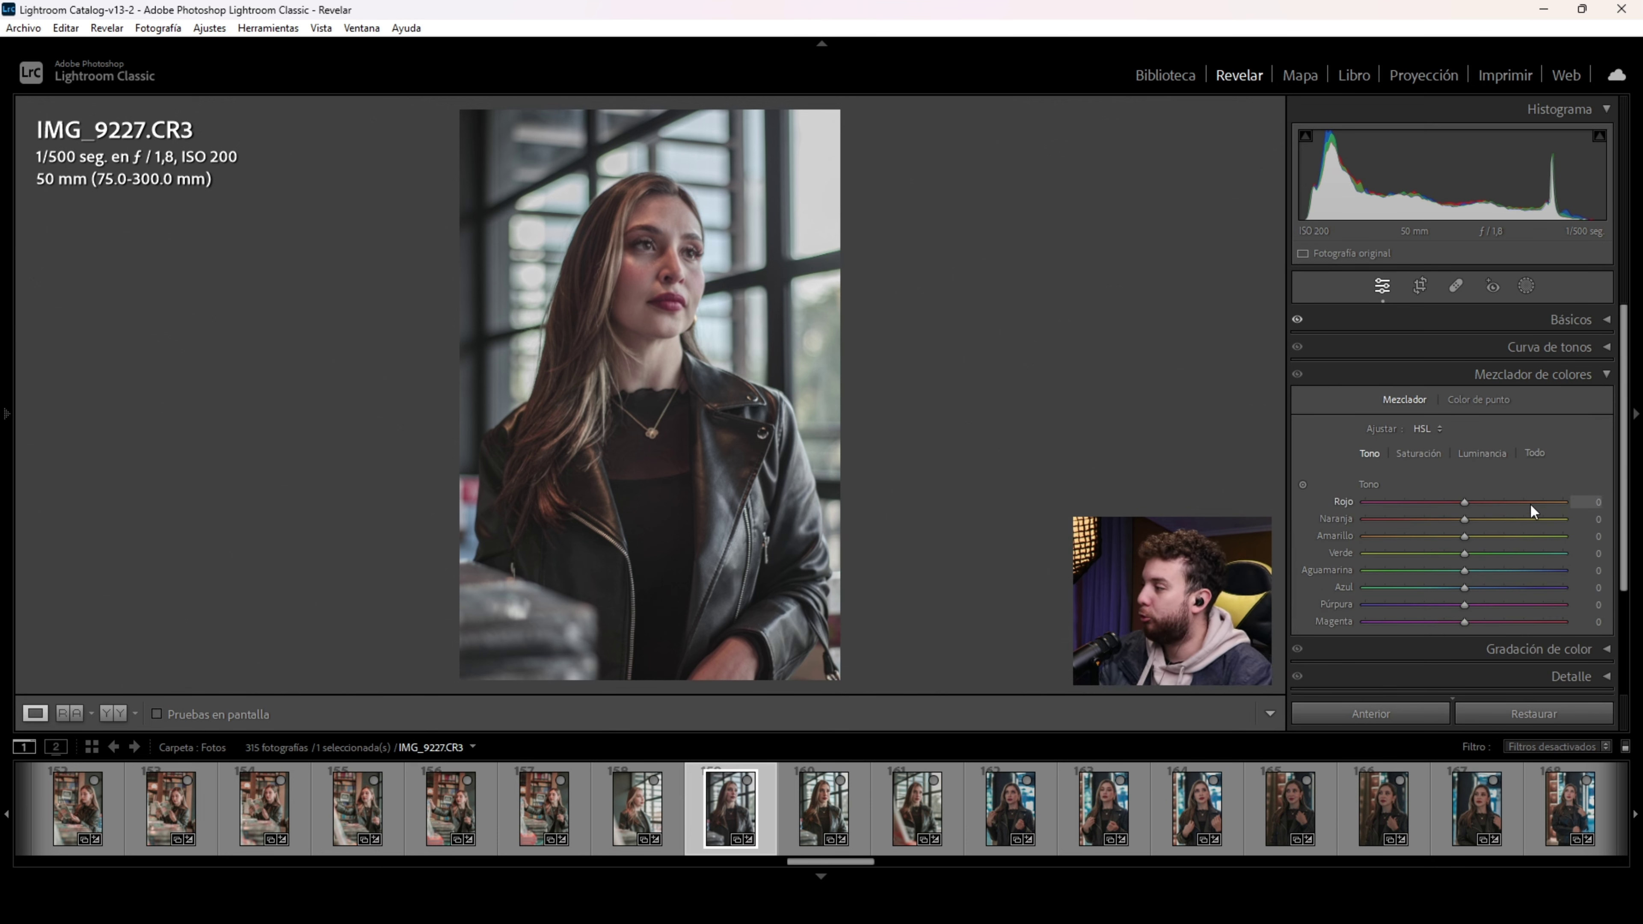
left_click(1583, 501)
type("-39")
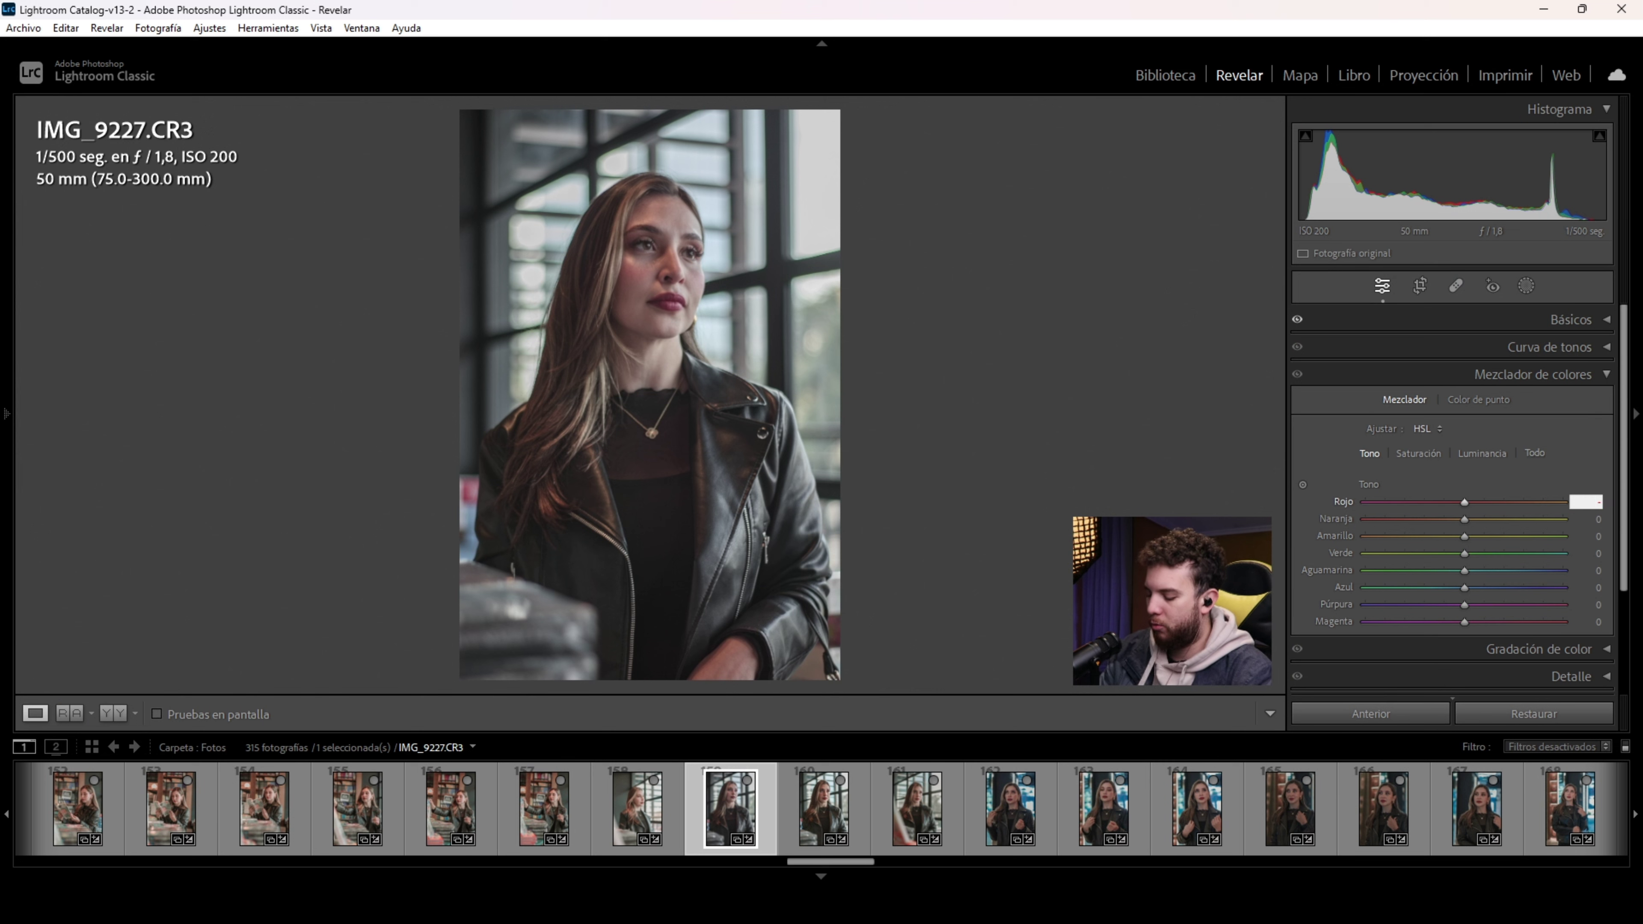
key("Tab")
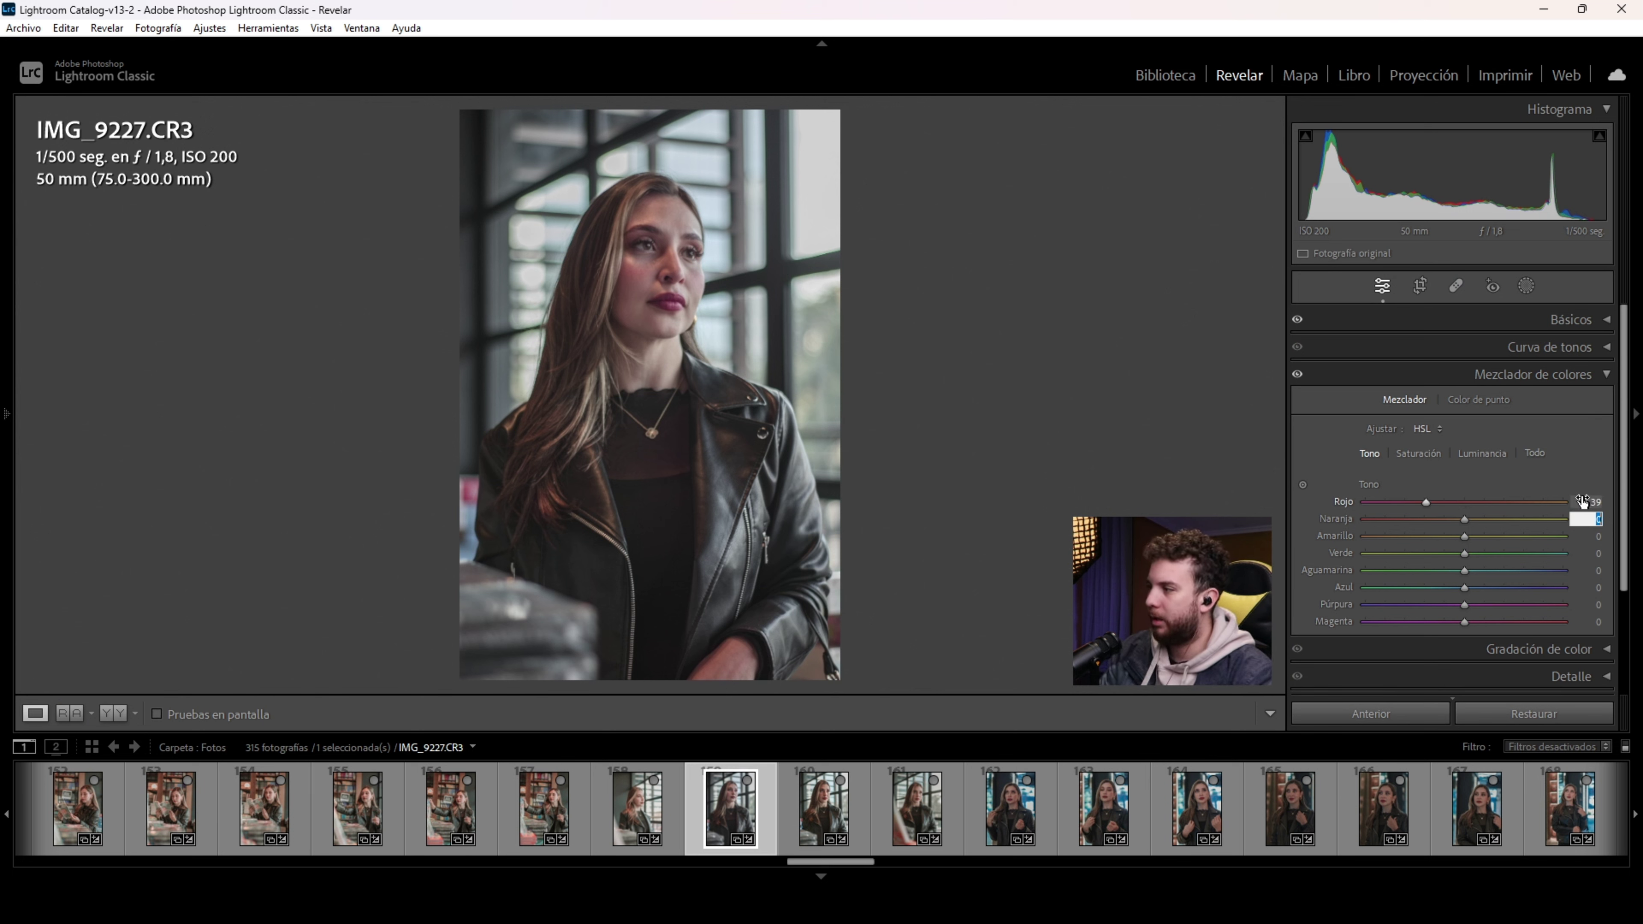
type("-")
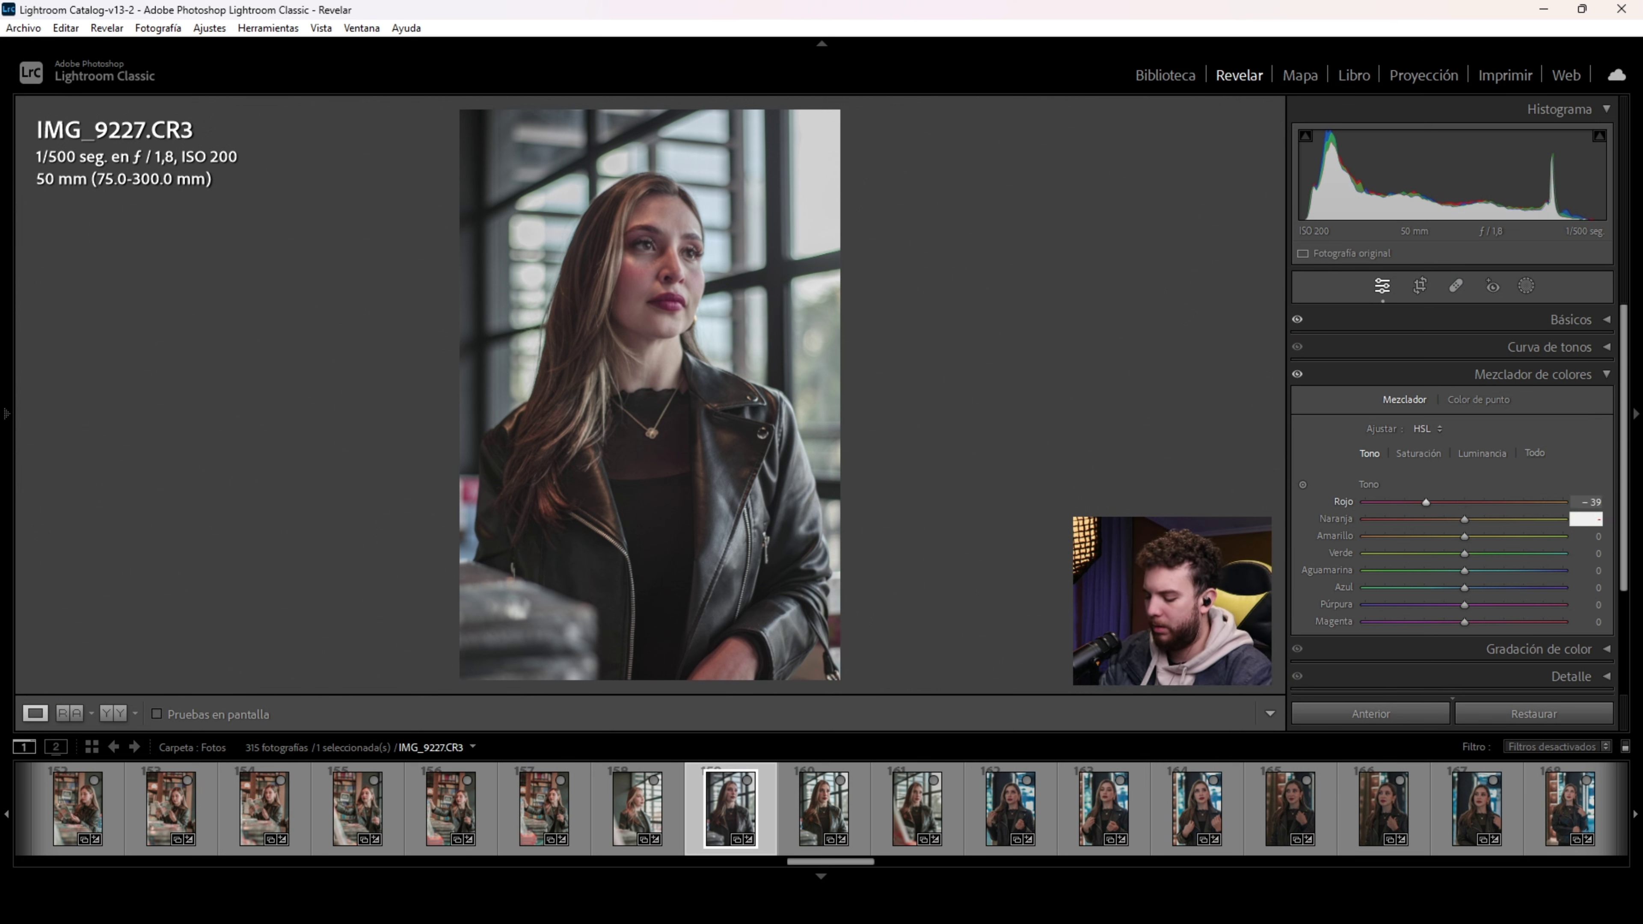
type("4")
key("Tab")
type("13")
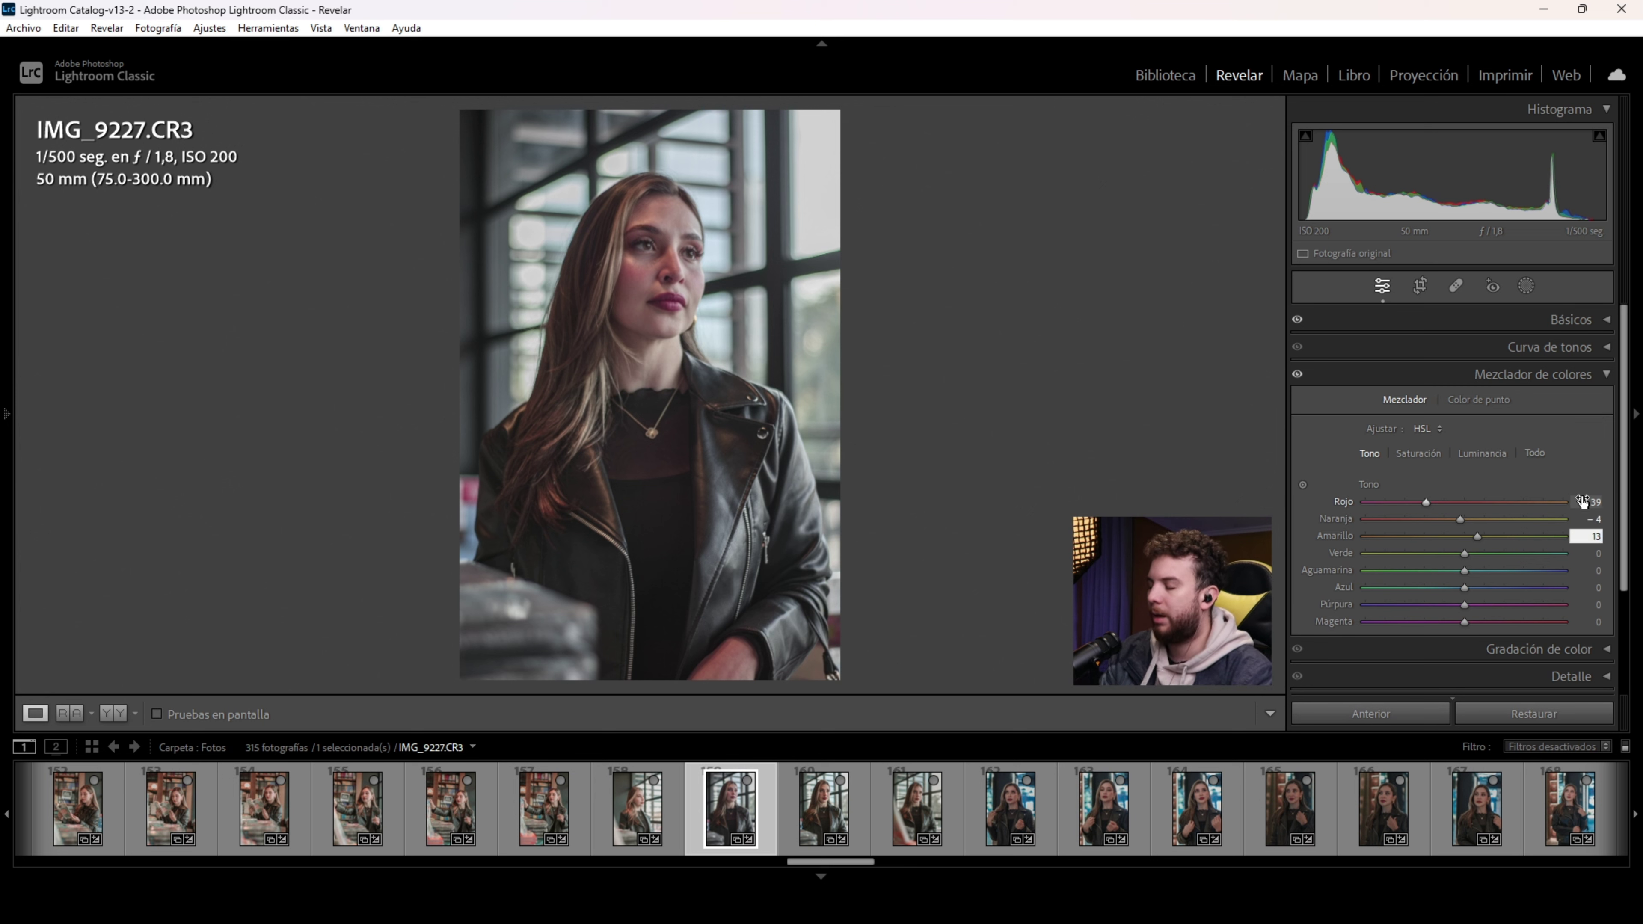
key("Tab")
type("32")
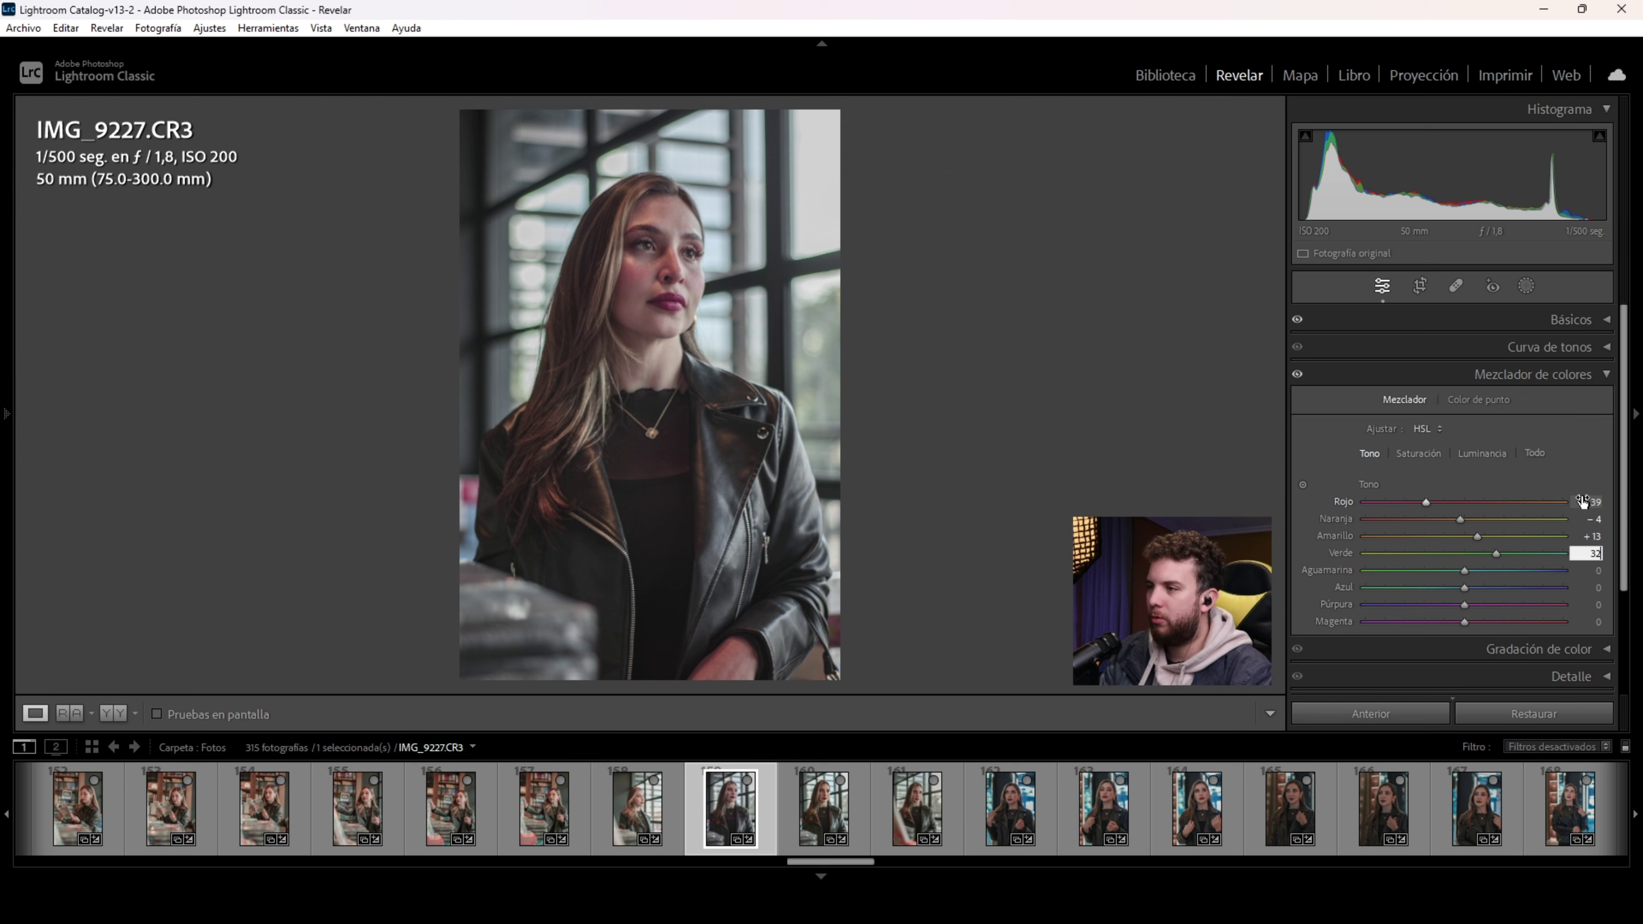
key("Tab")
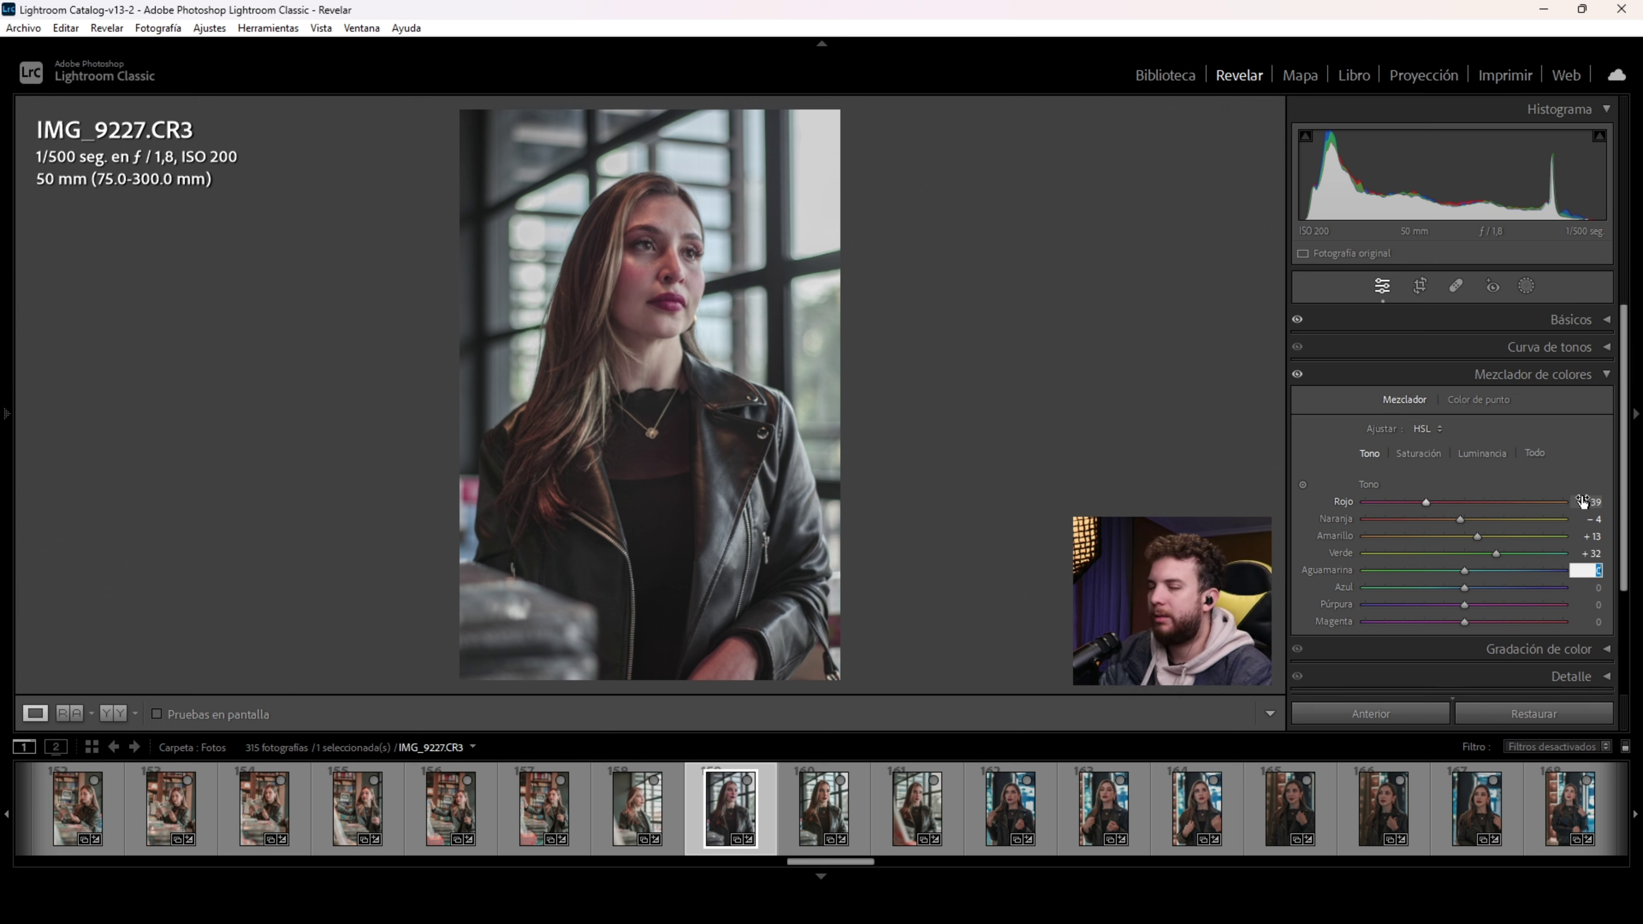
Step: Leave aqua hue at 0 and set blue −4, purple +22, magenta +25
key("Tab")
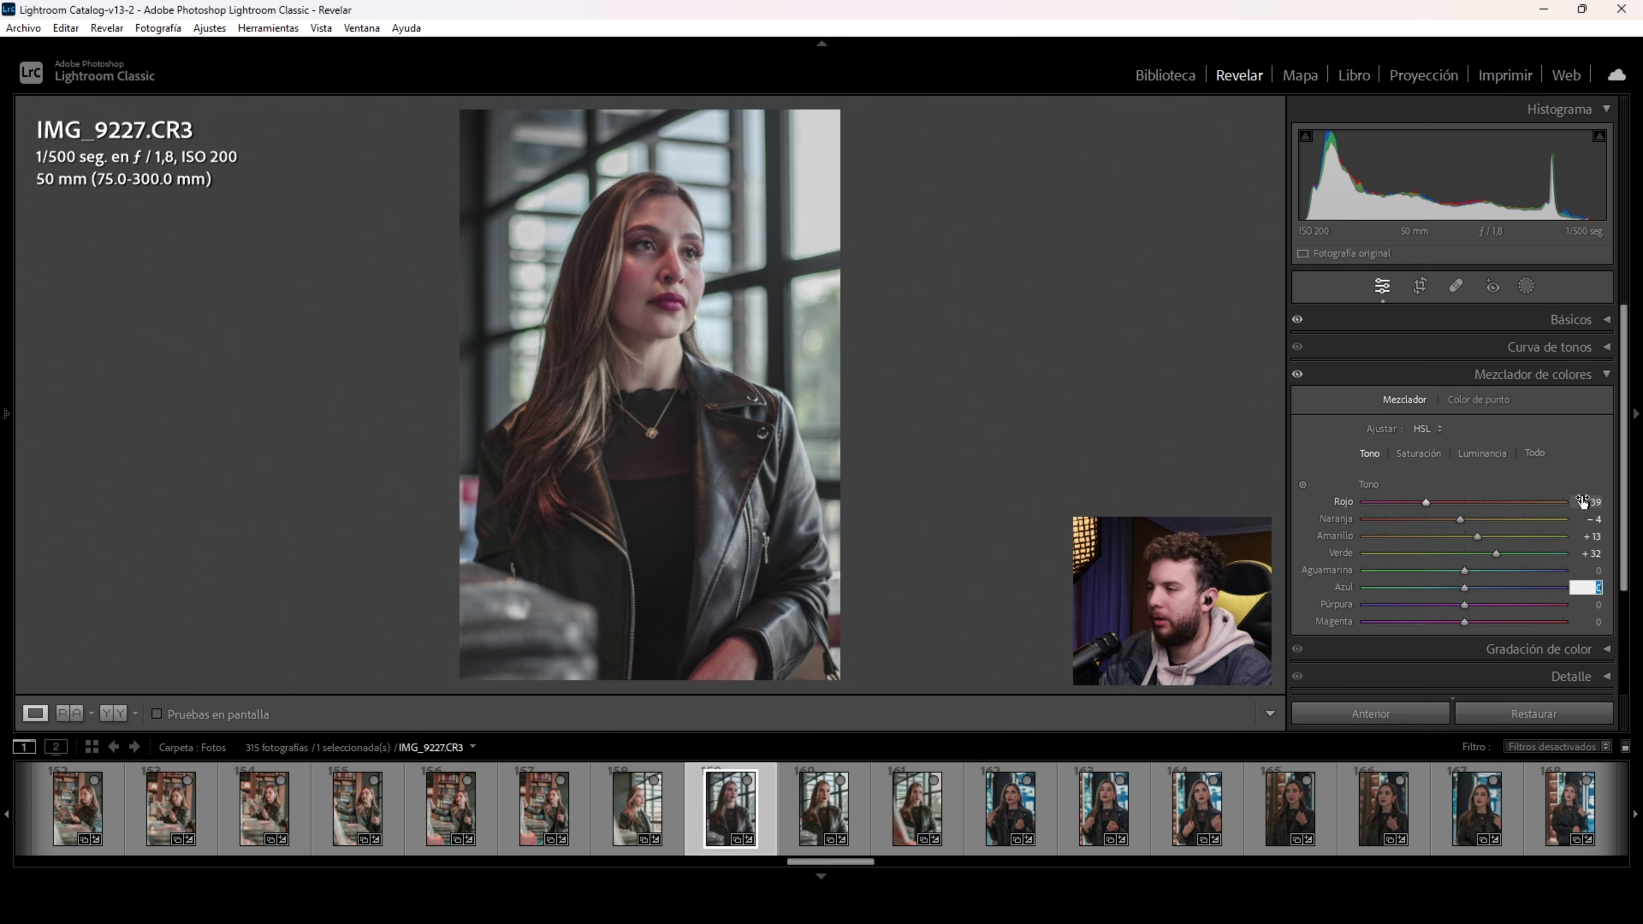
type("-4")
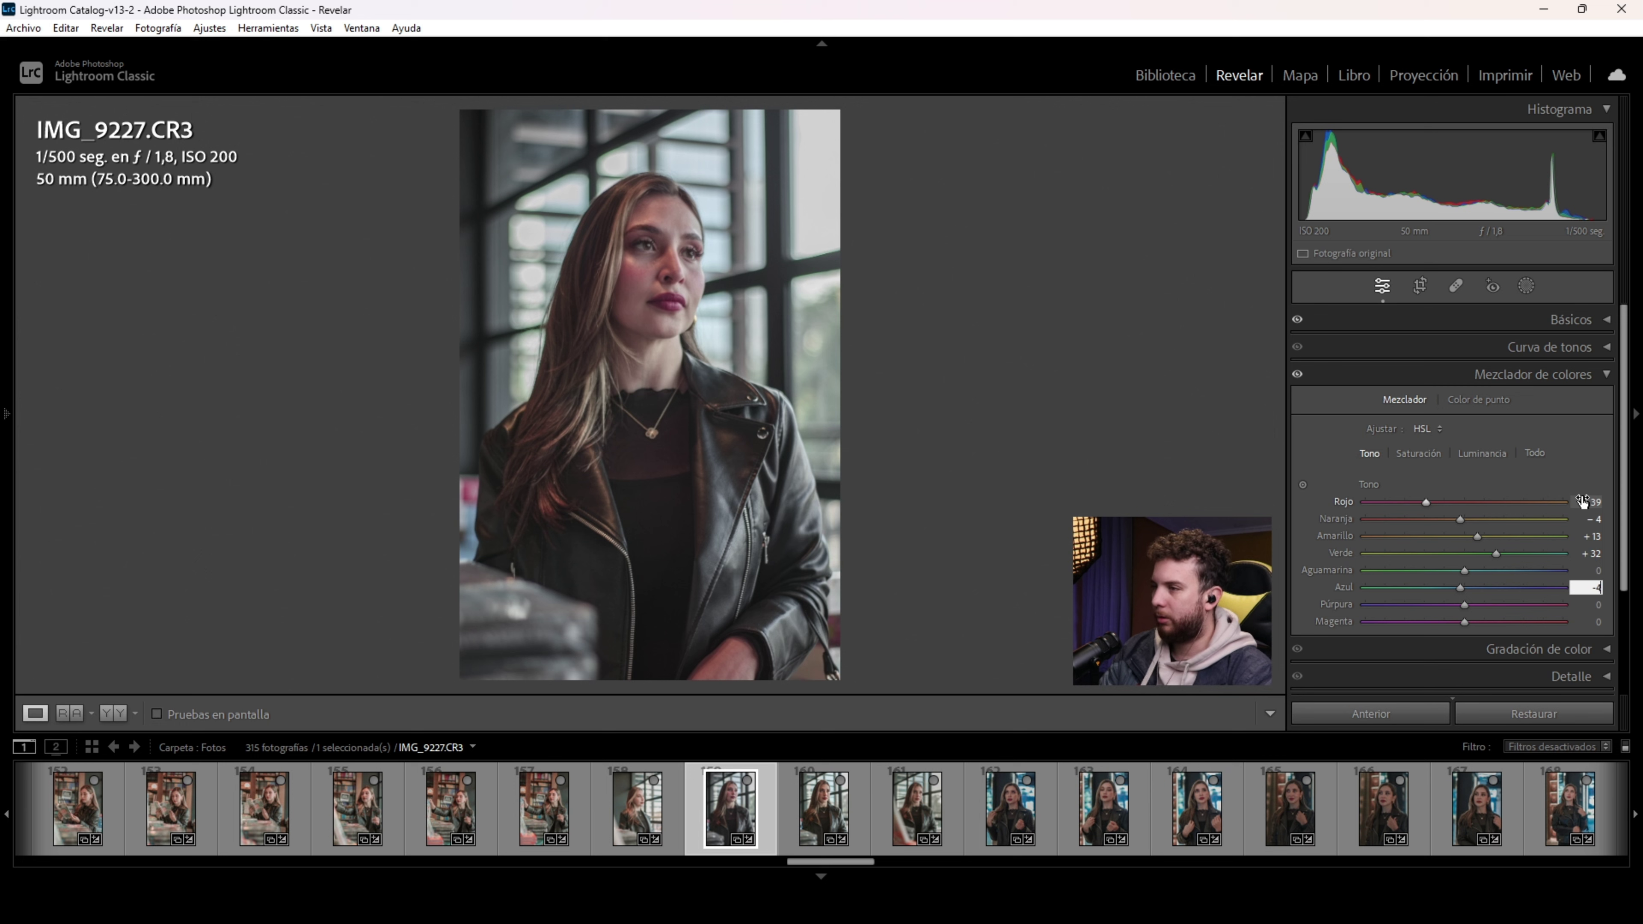
key("Tab")
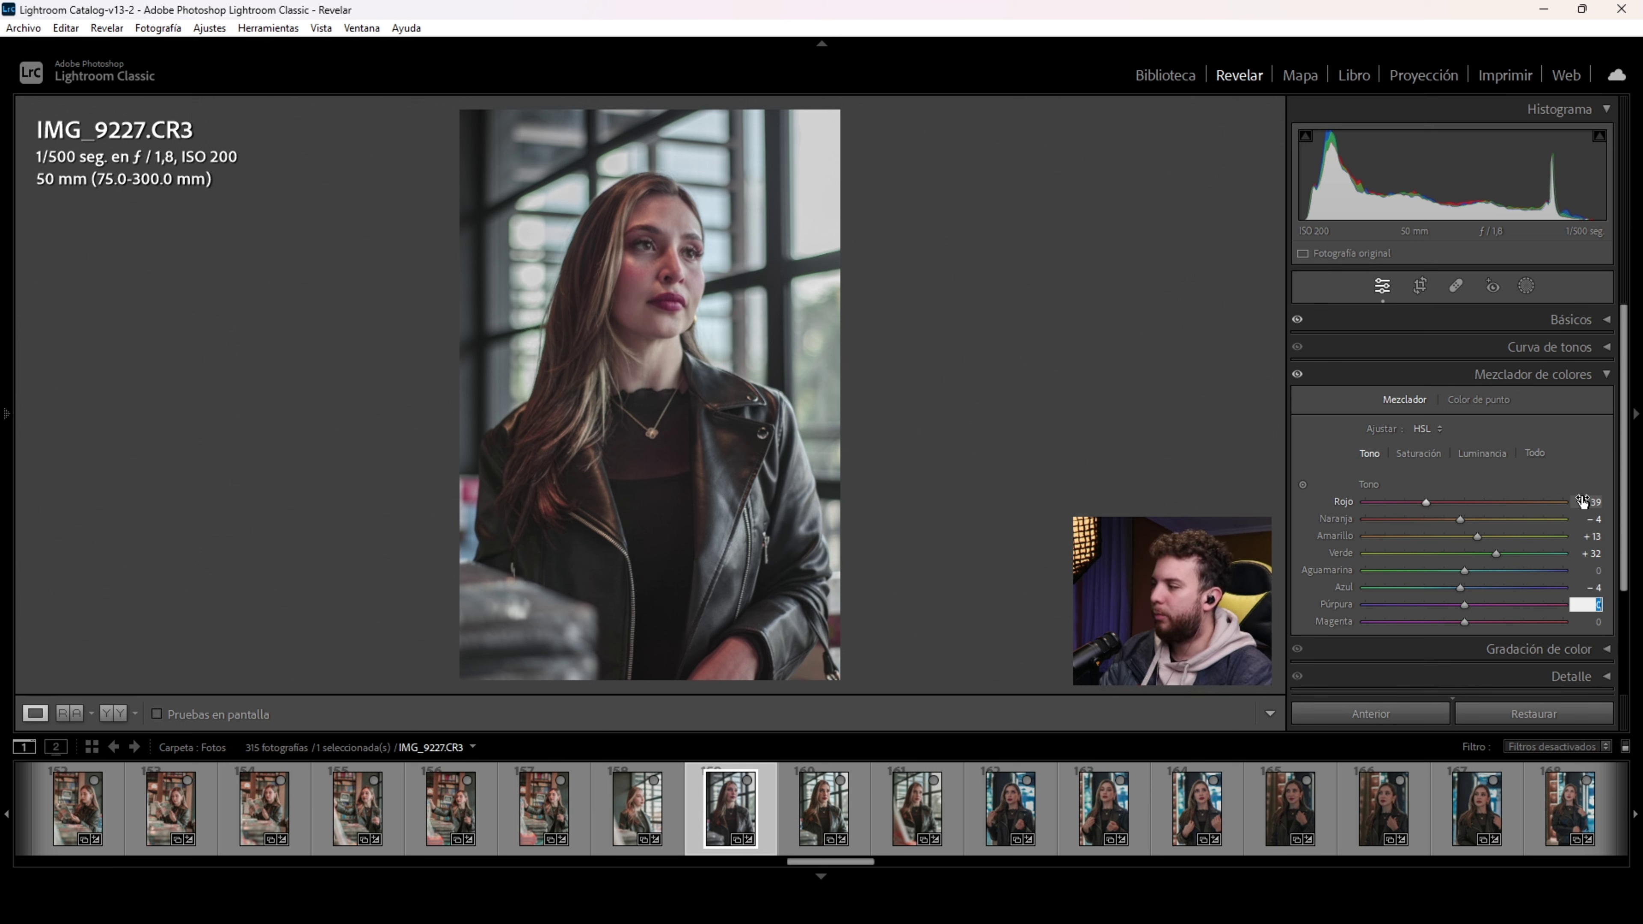
type("22")
key("Tab")
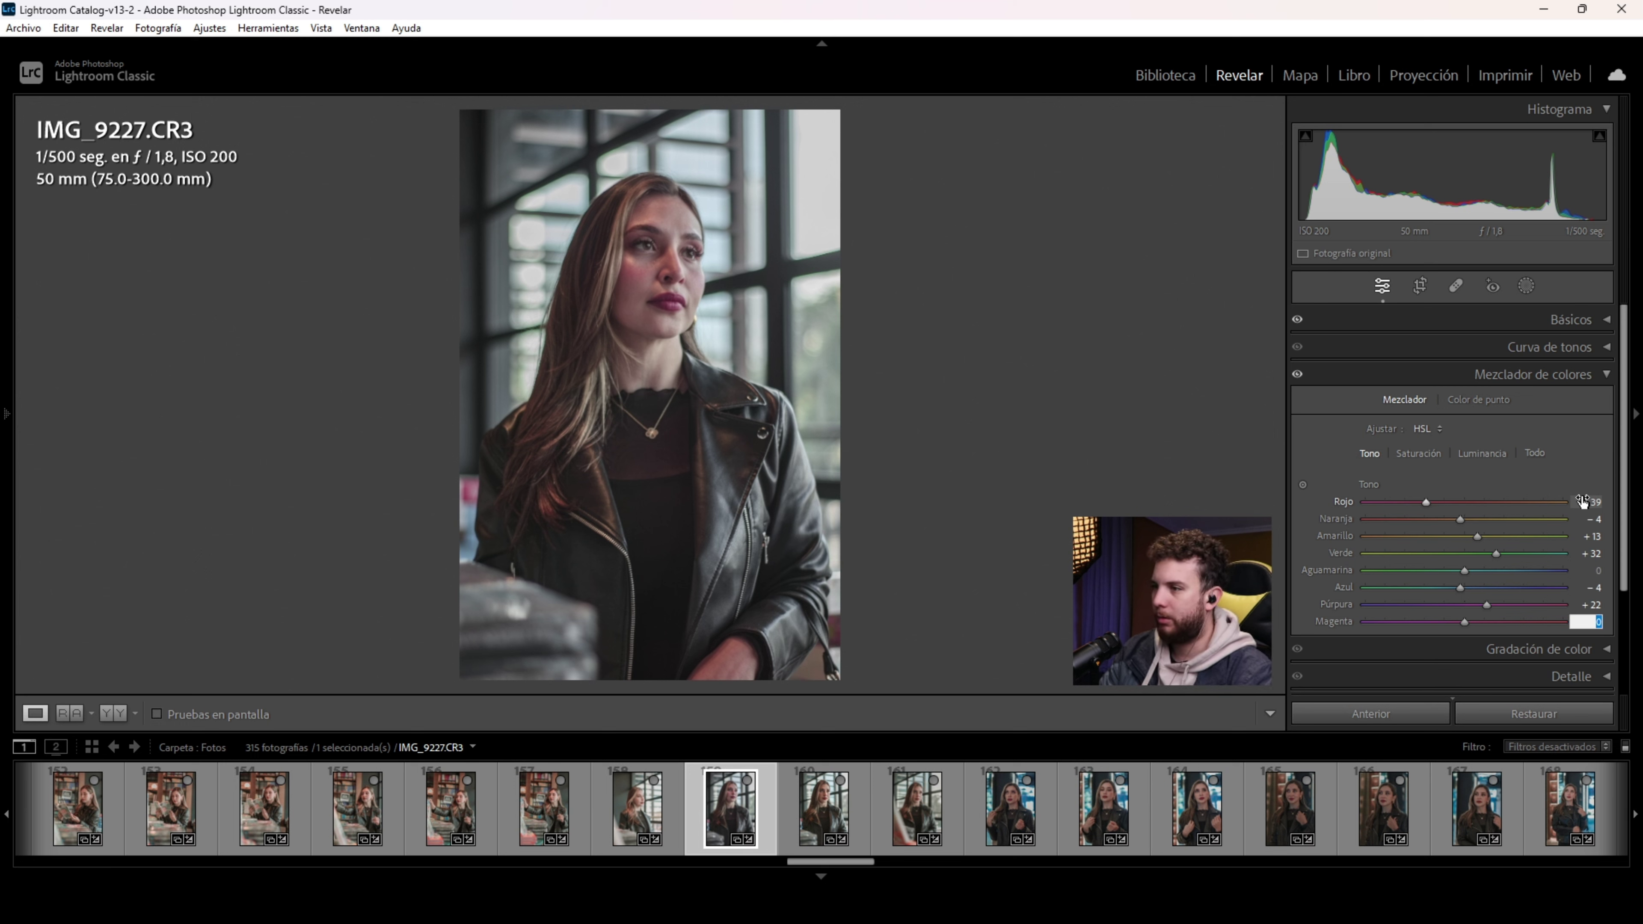
type("25")
key("Return")
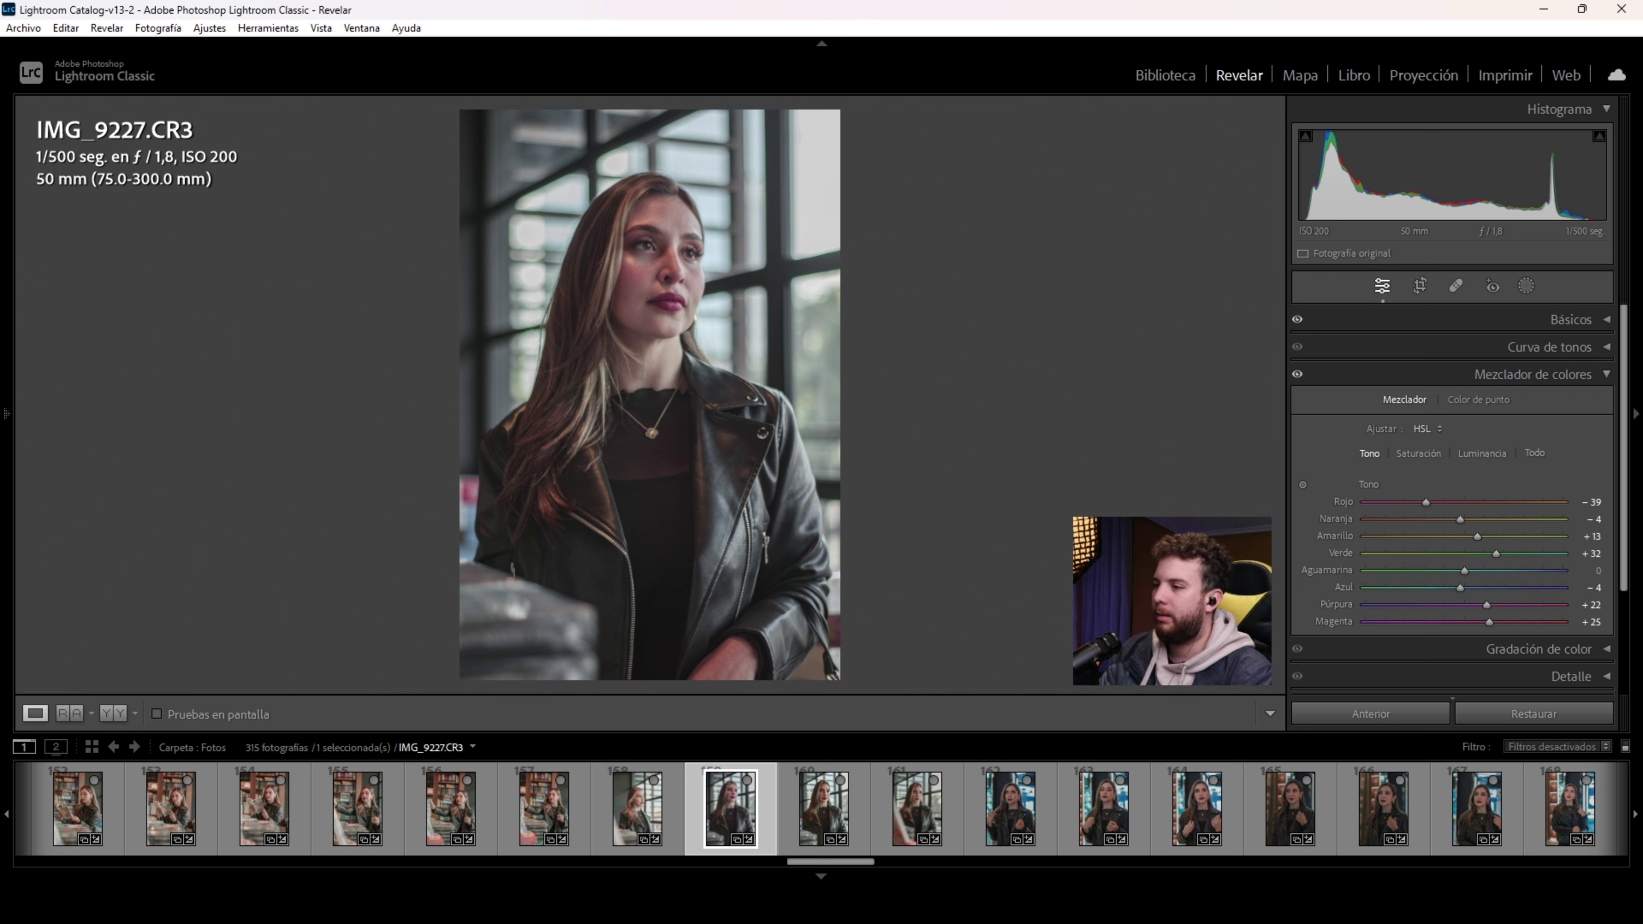
Step: In the HSL Saturación tab, set red +73, orange +18 and yellow -24
left_click(1419, 452)
left_click(1587, 502)
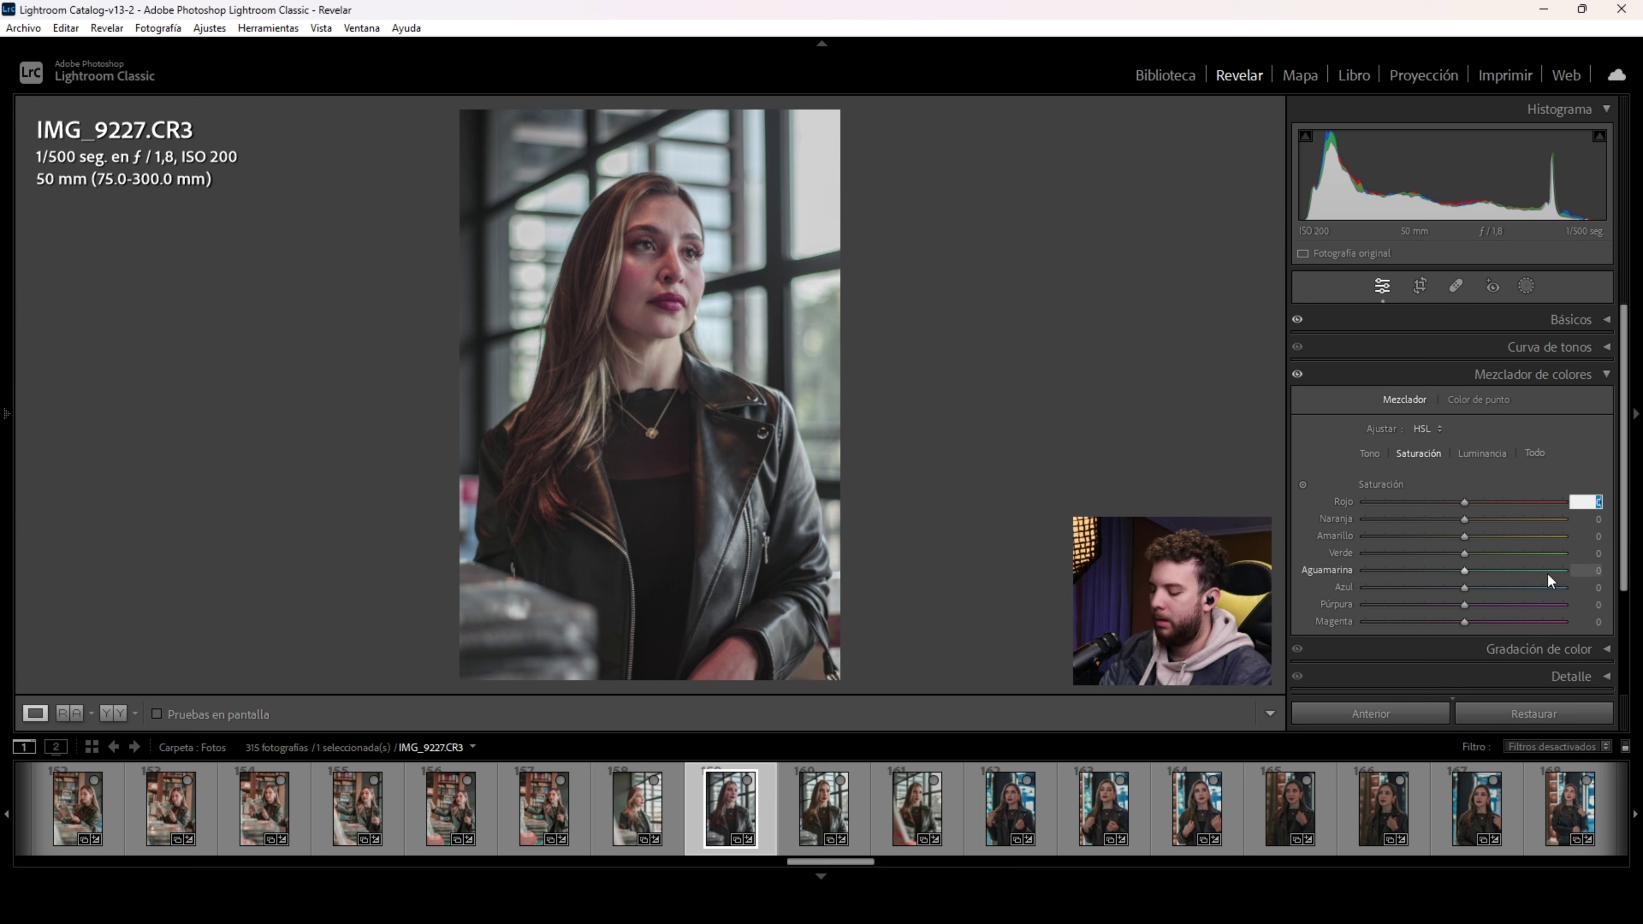
type("73")
key("Tab")
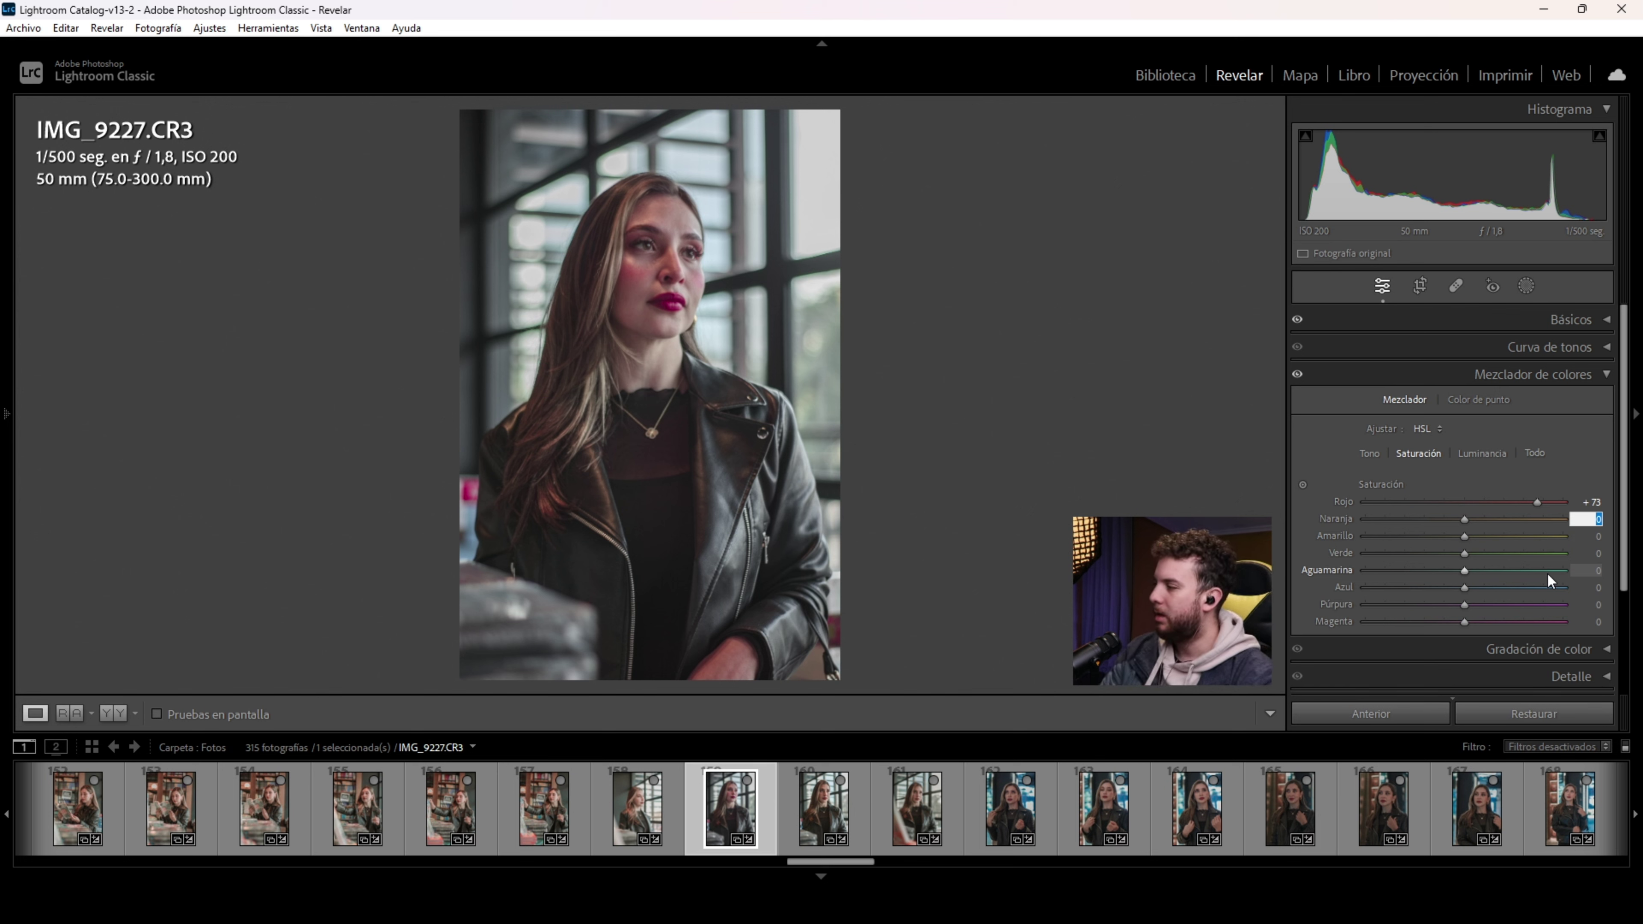
type("18")
key("Tab")
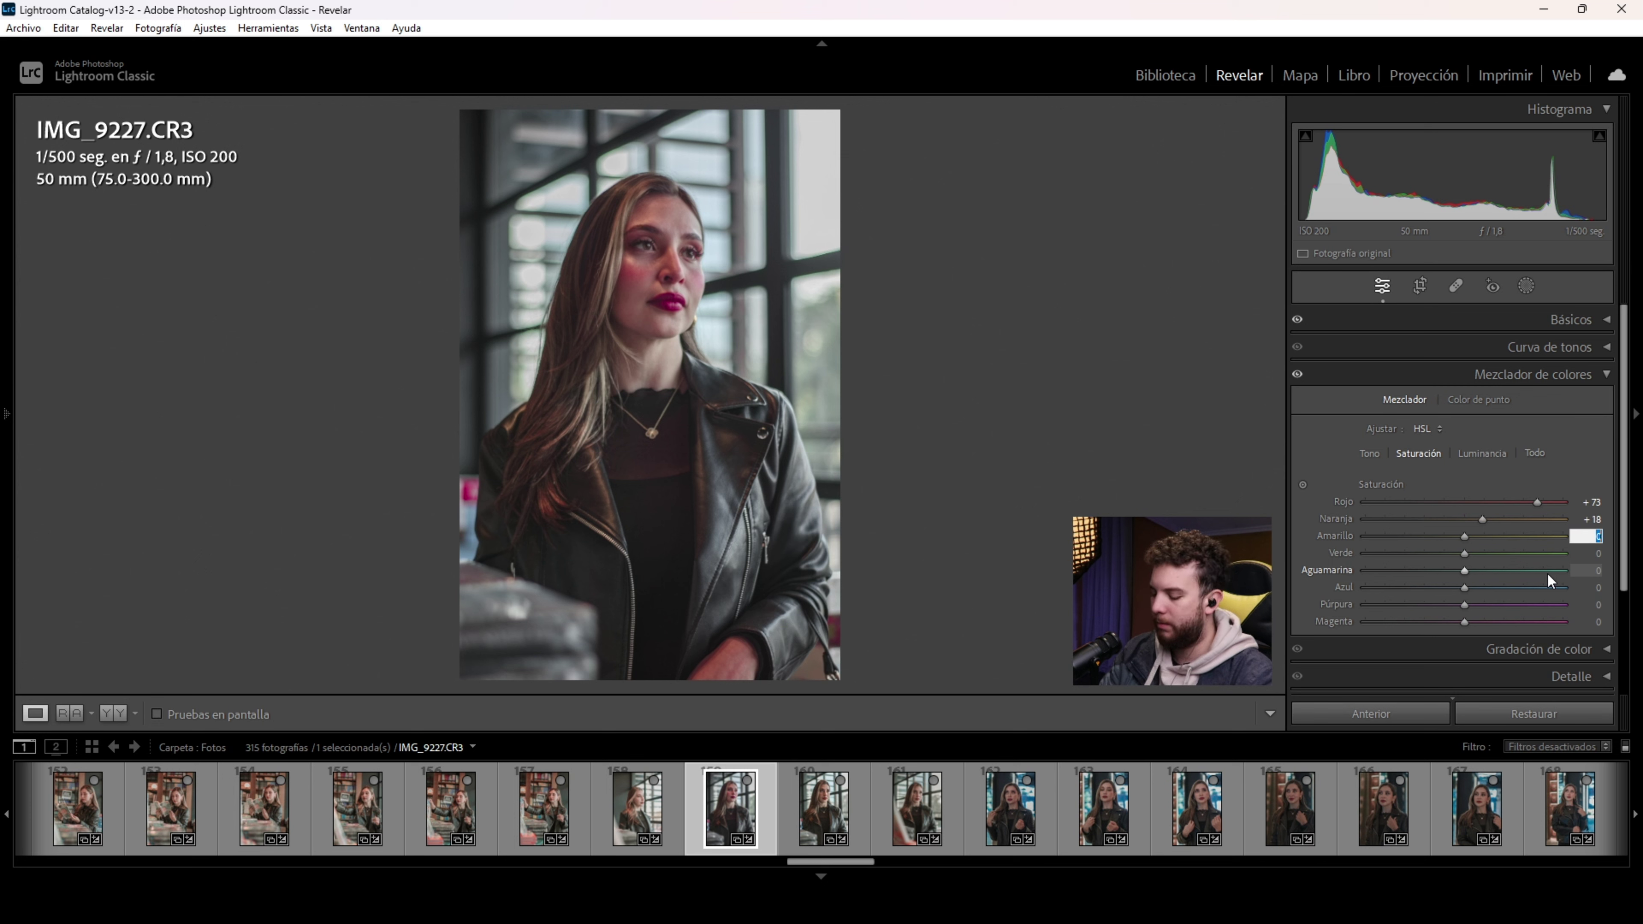
type("-24")
key("Return")
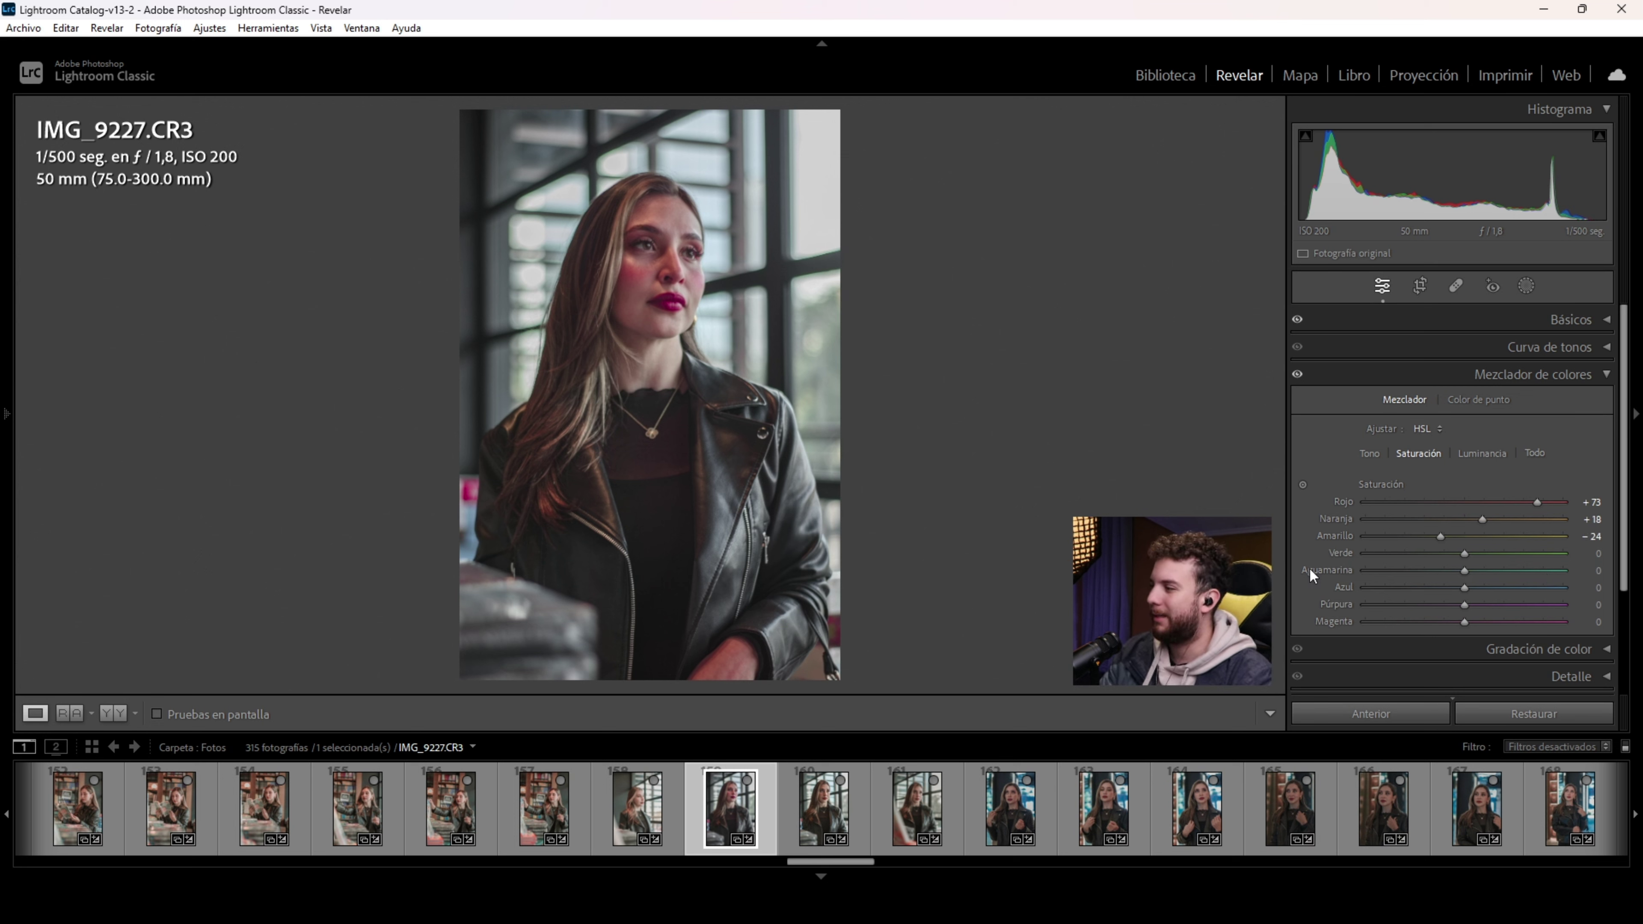
Step: Set green saturation -80, aqua -3, blue +56, purple +2 and magenta +37
left_click(1586, 554)
type("-80")
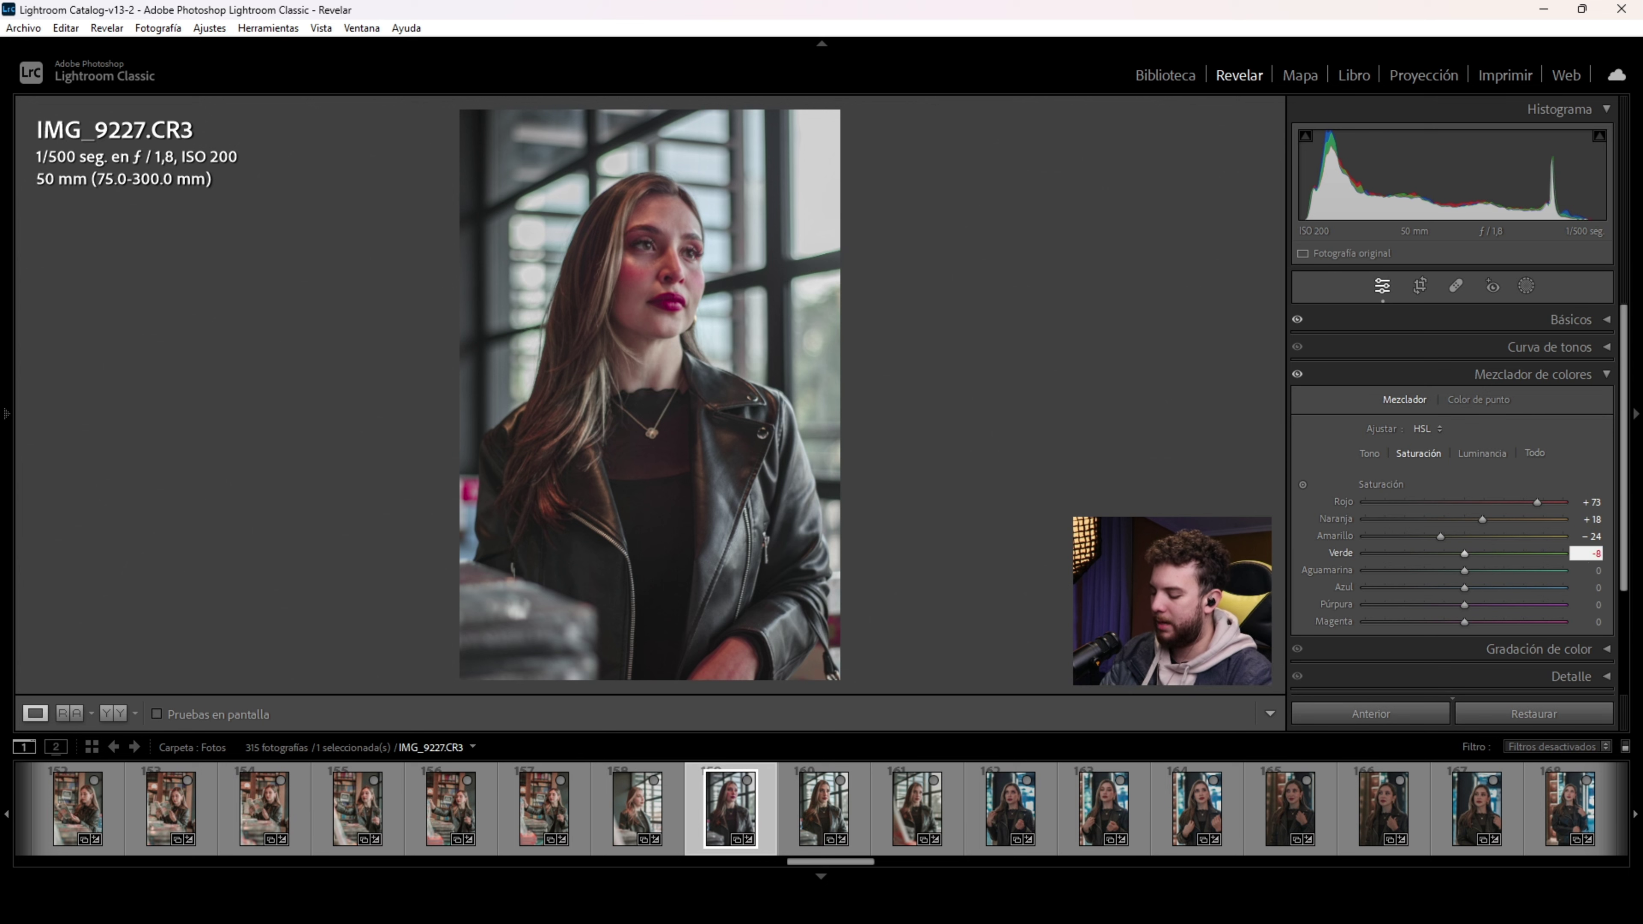
key("Tab")
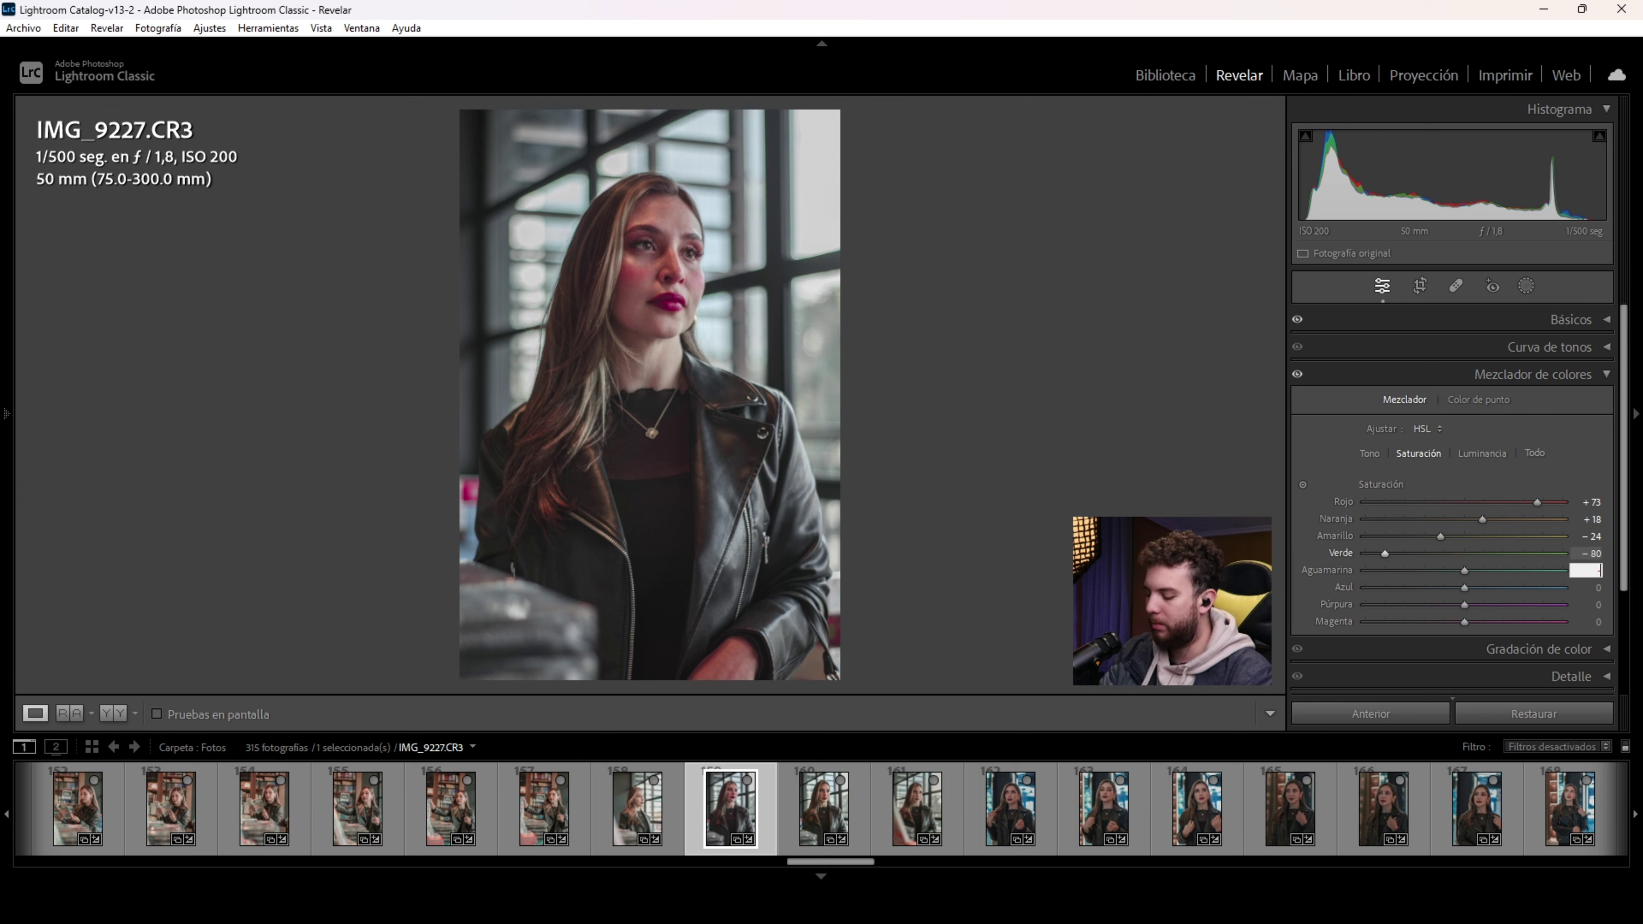
type("-3")
key("Tab")
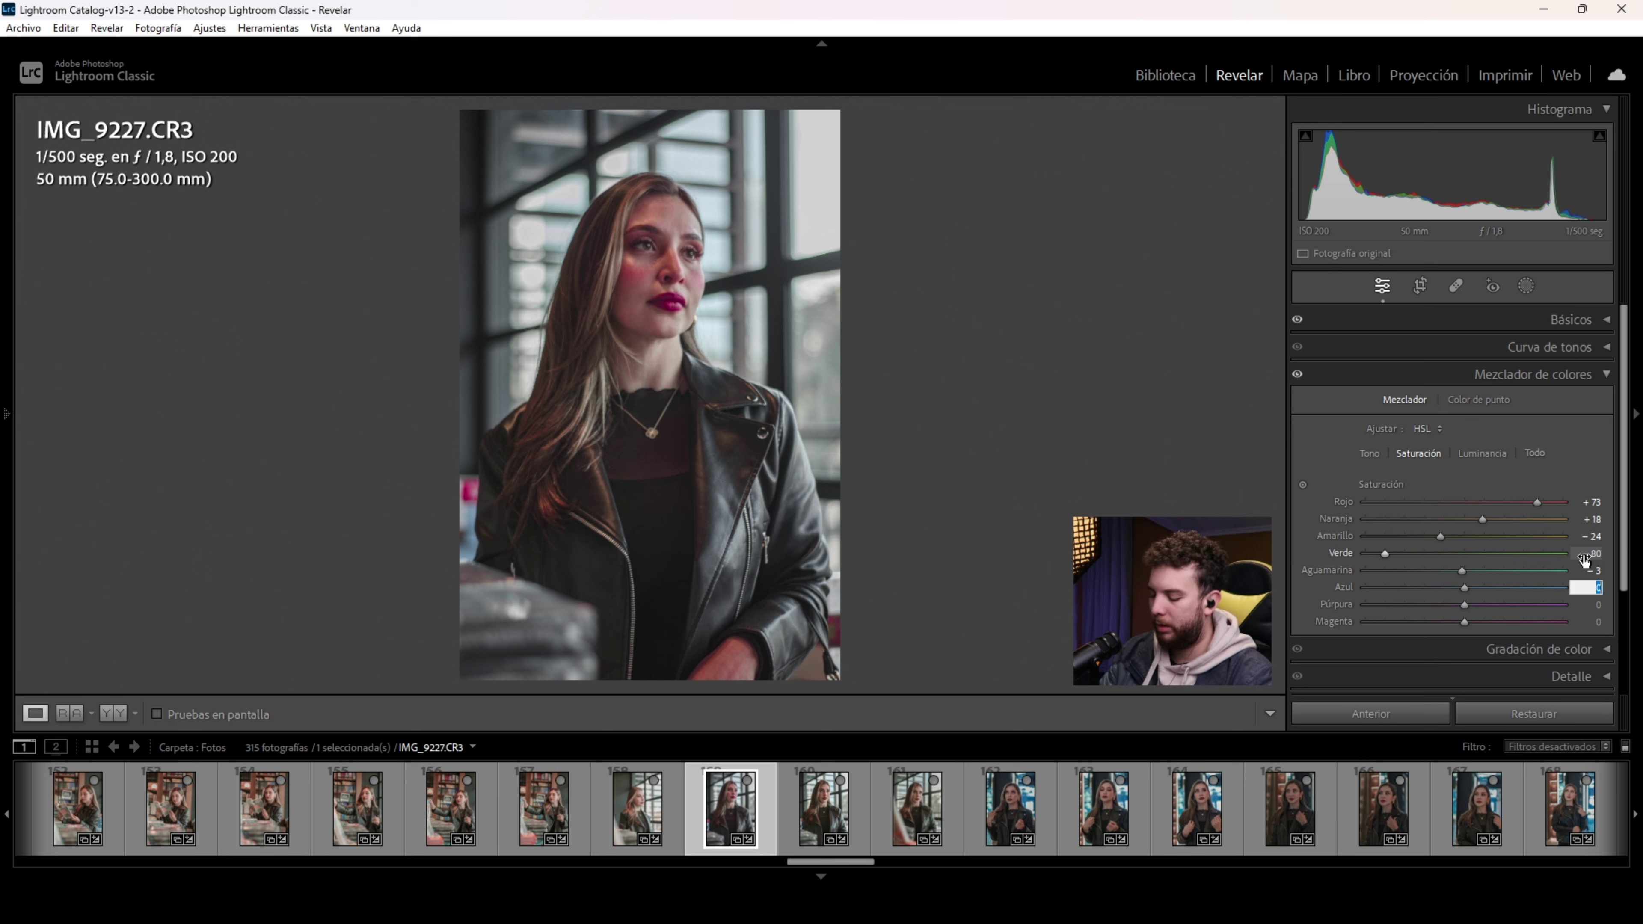
type("56")
key("Tab")
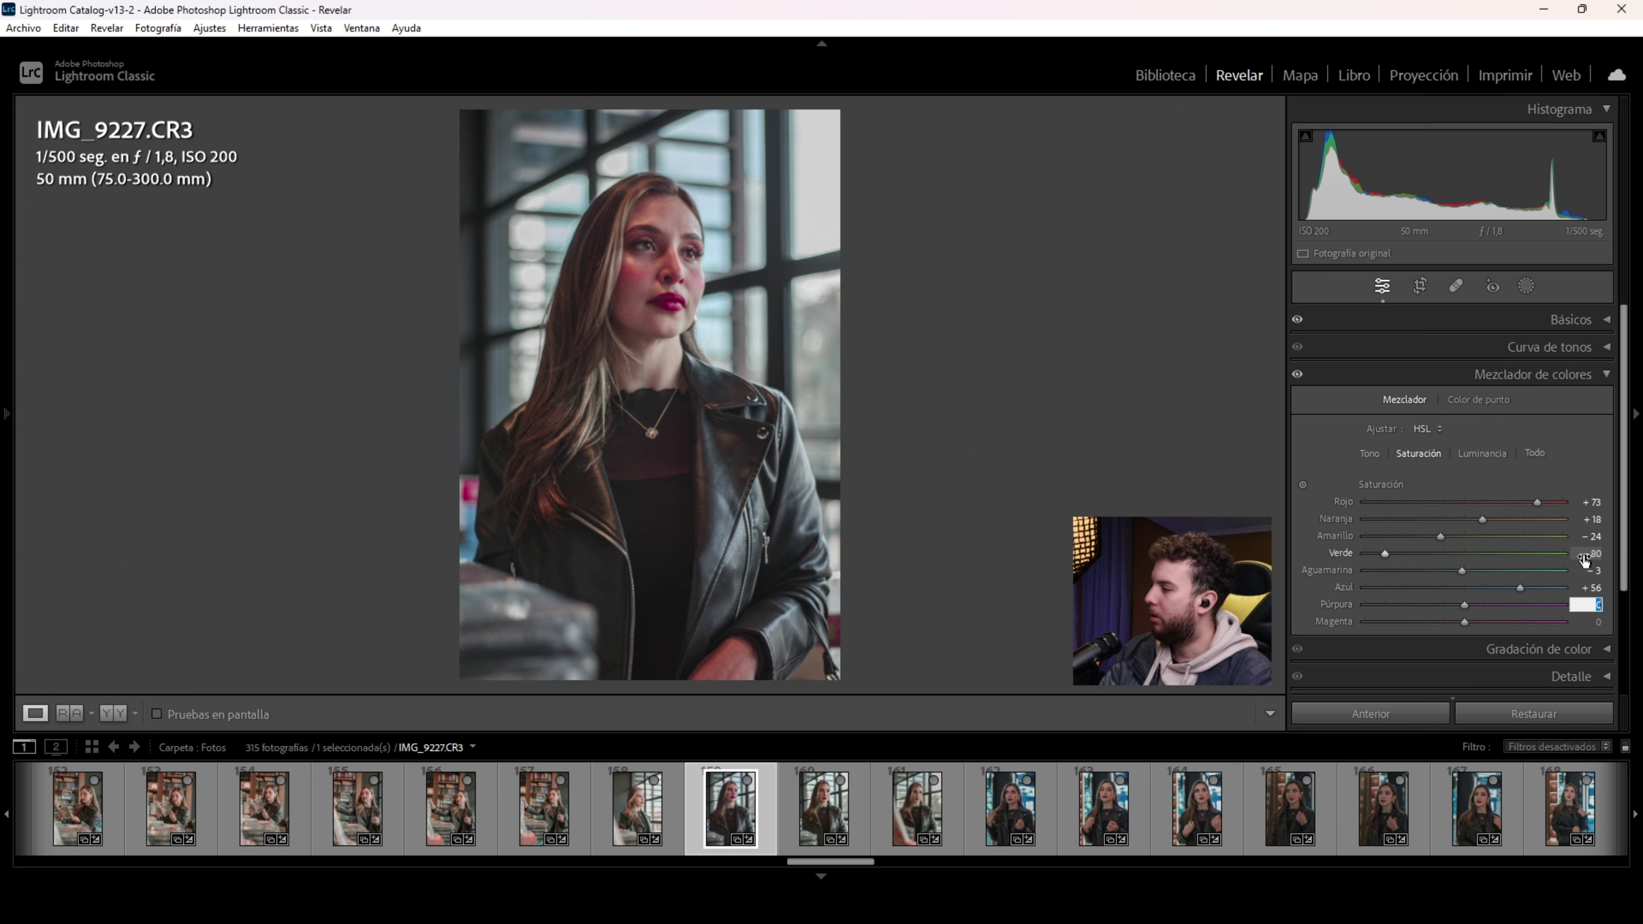
type("2")
key("Tab")
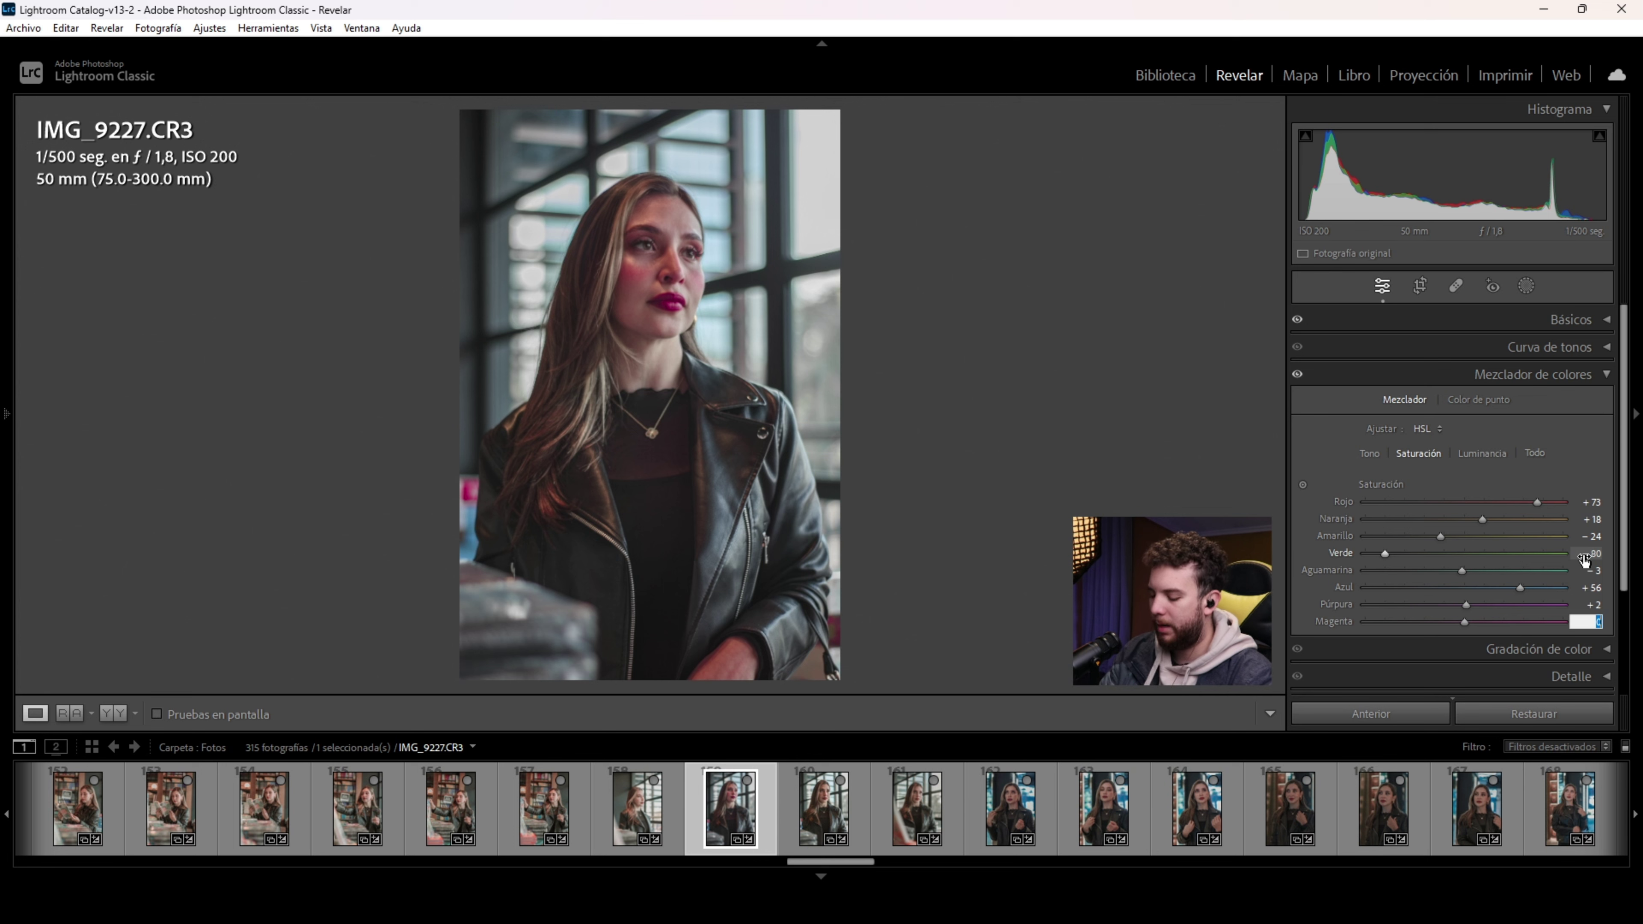
type("37")
key("Return")
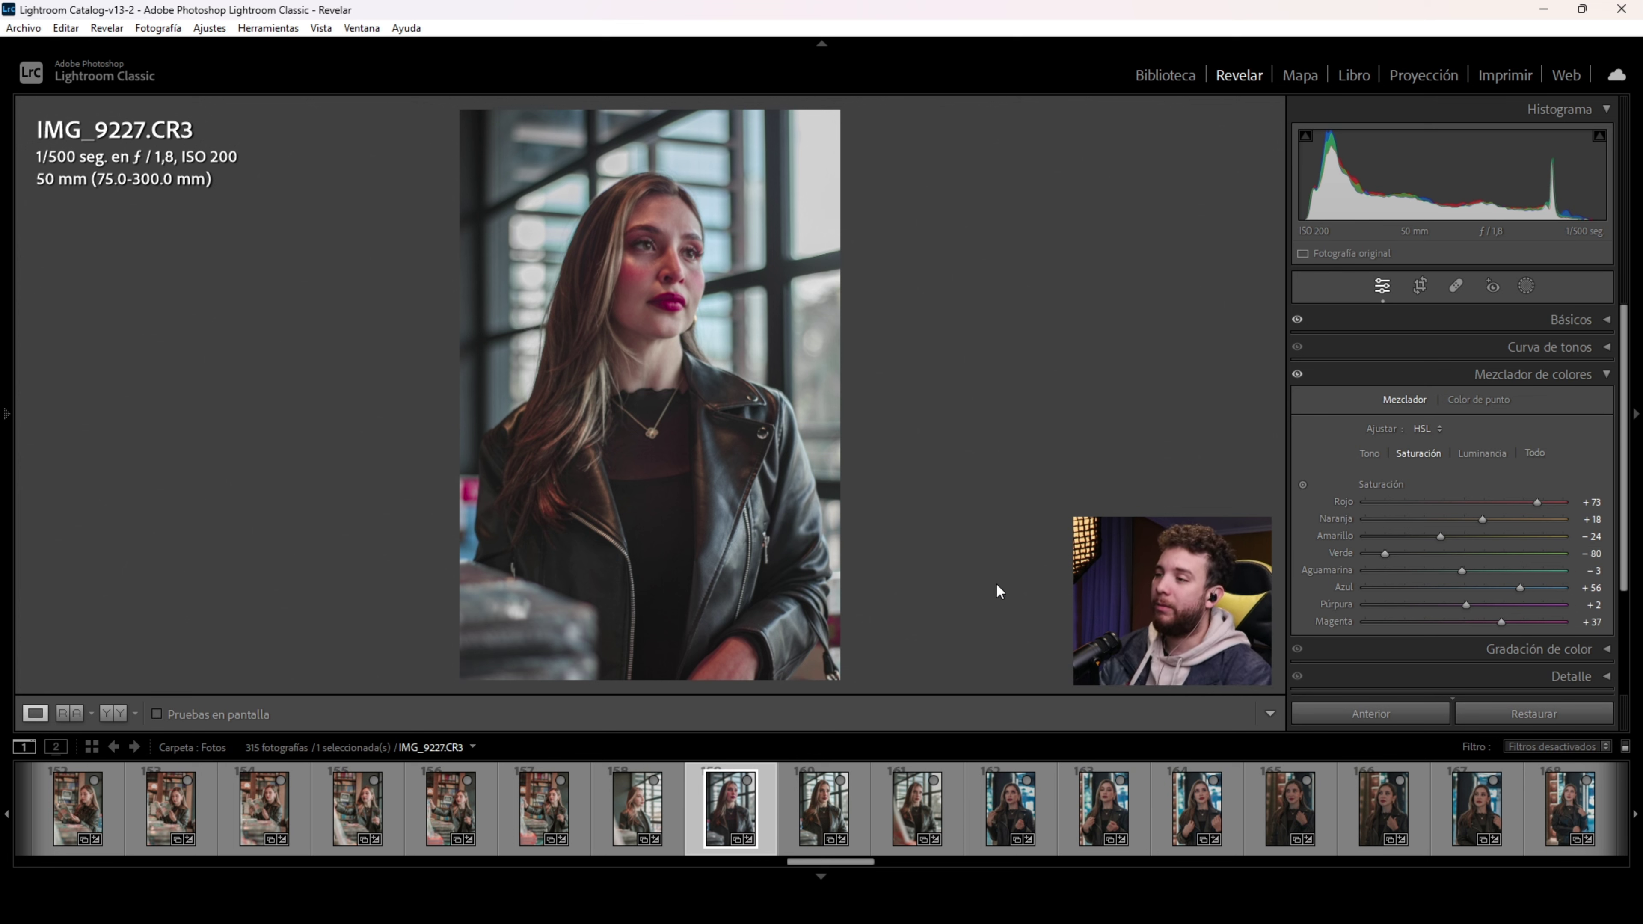
Step: In the HSL Luminance tab, set red to −11, orange +5, yellow −14 and green −10
left_click(1482, 452)
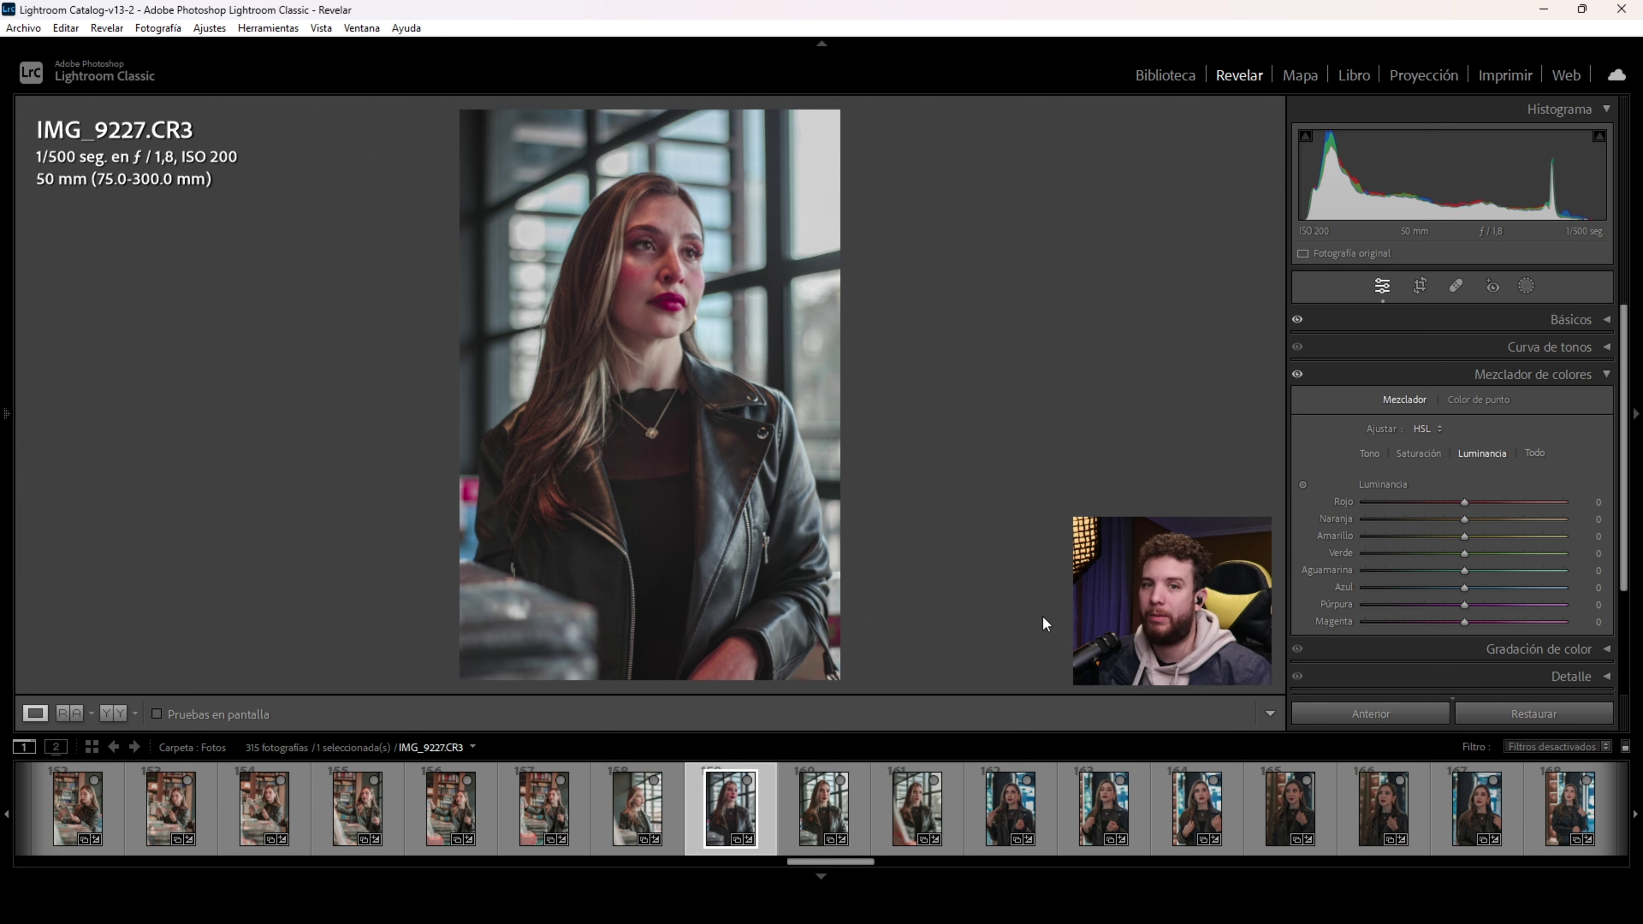
left_click(1596, 502)
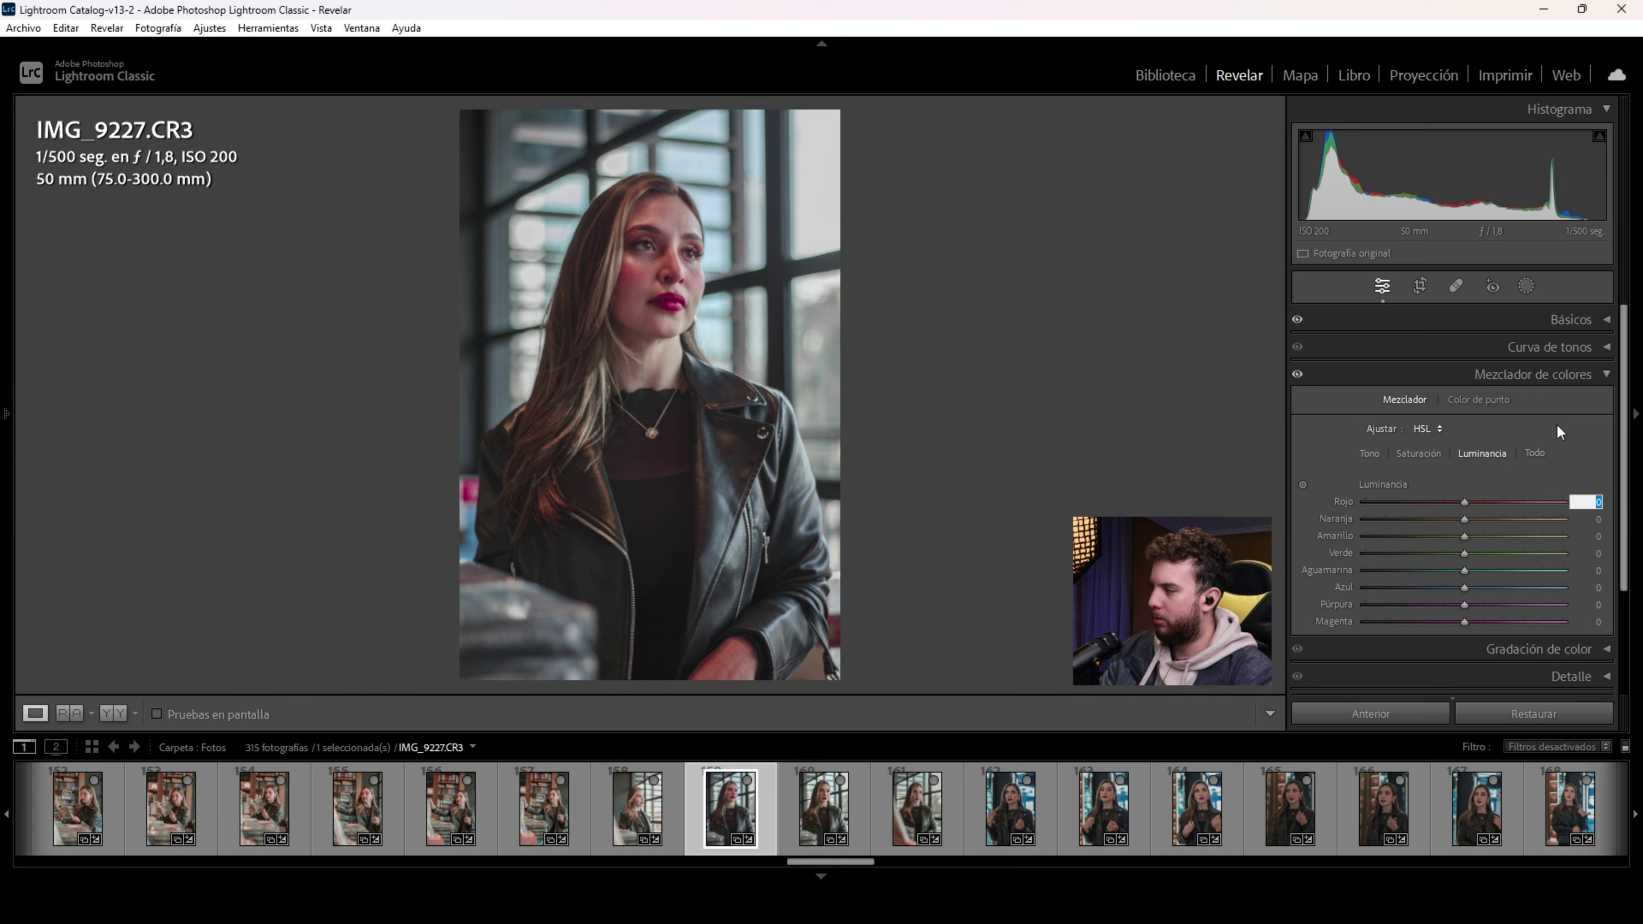
type("-11")
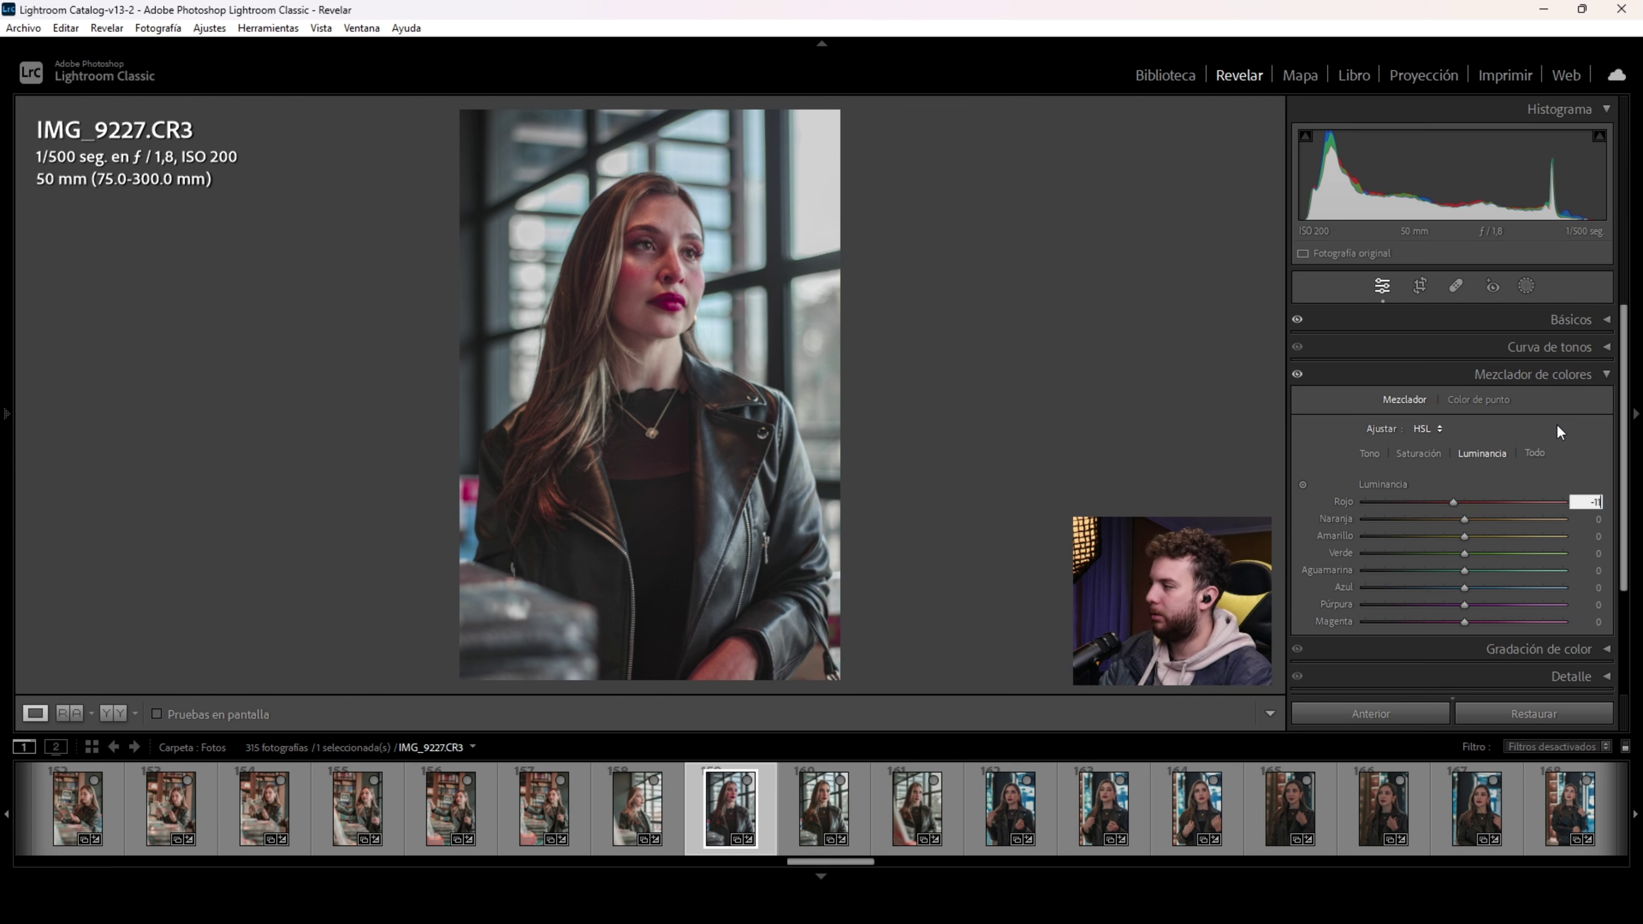
key("Tab")
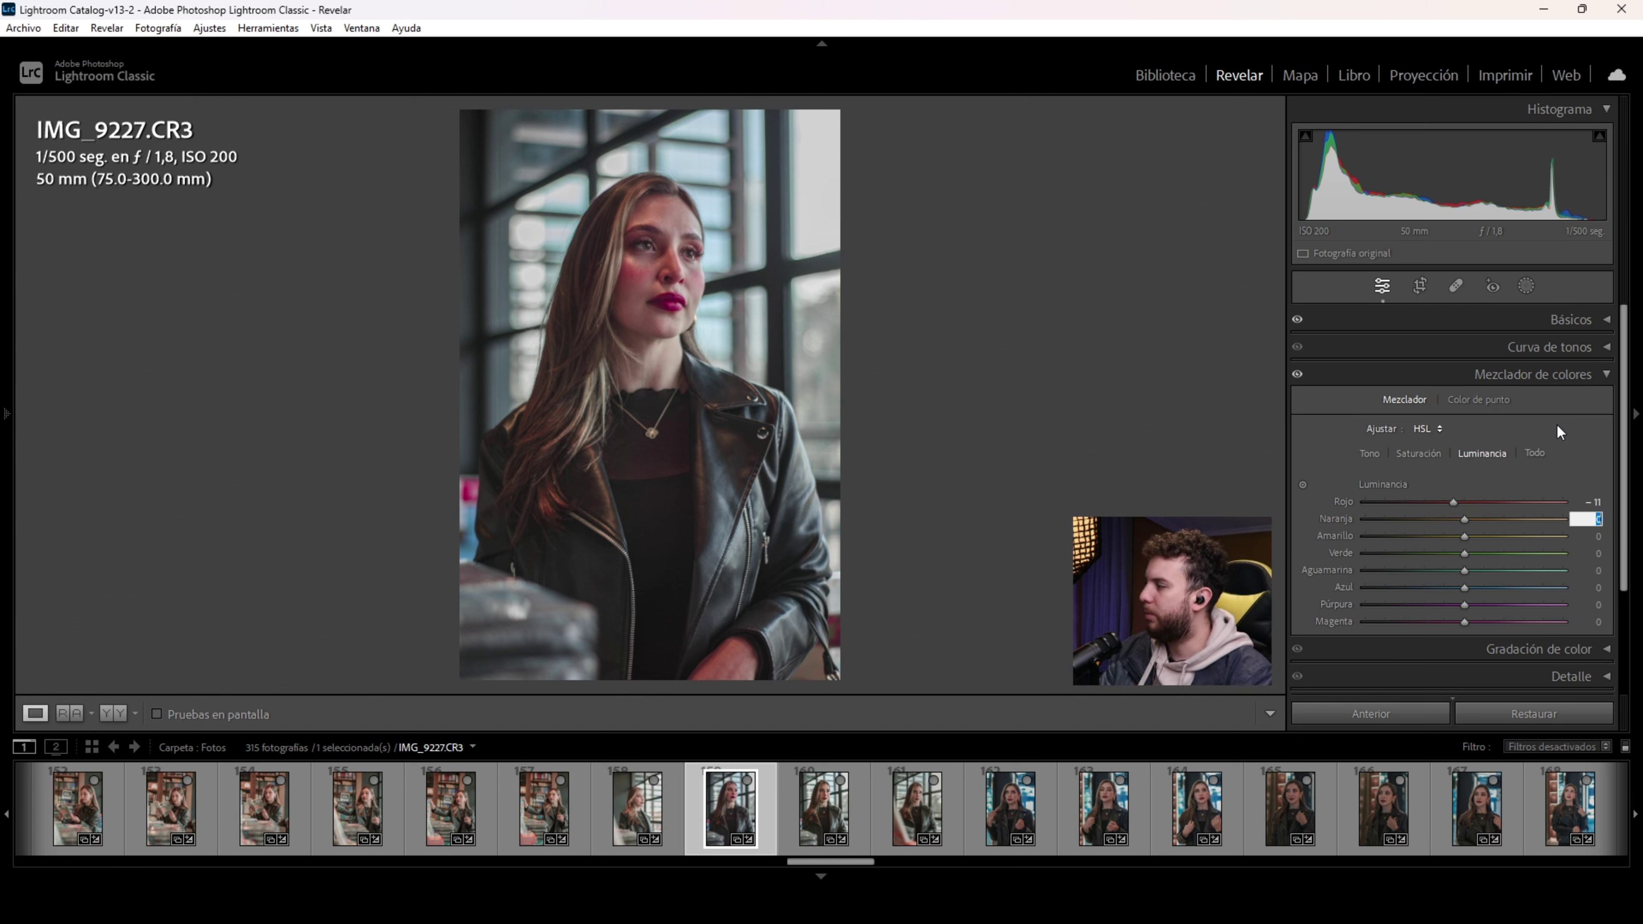
type("5")
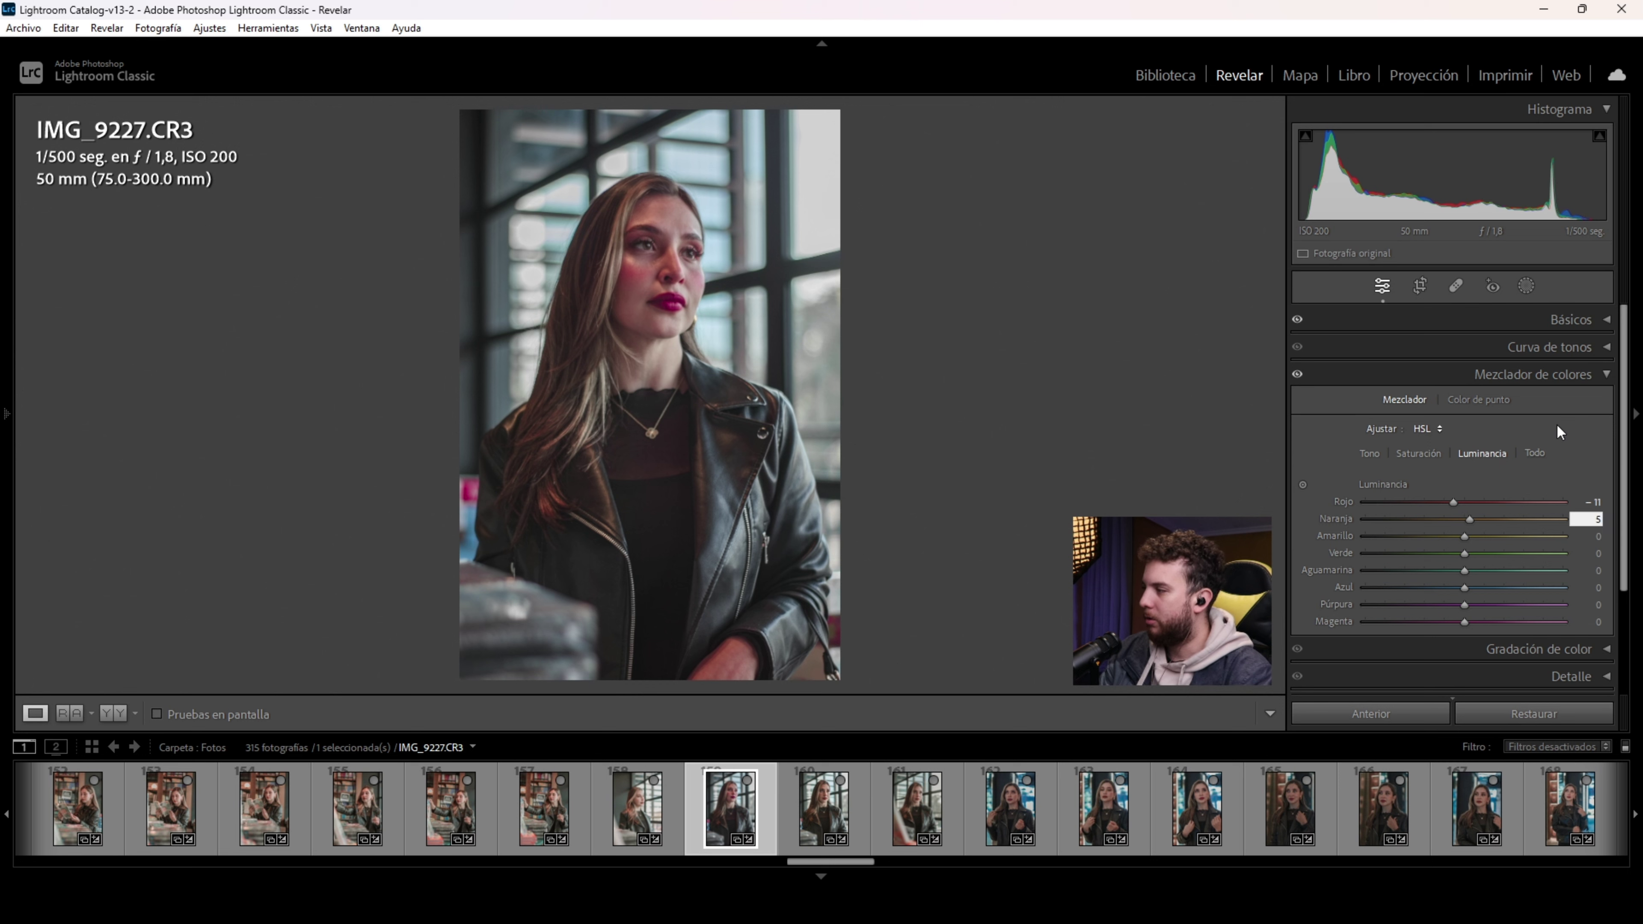
key("Tab")
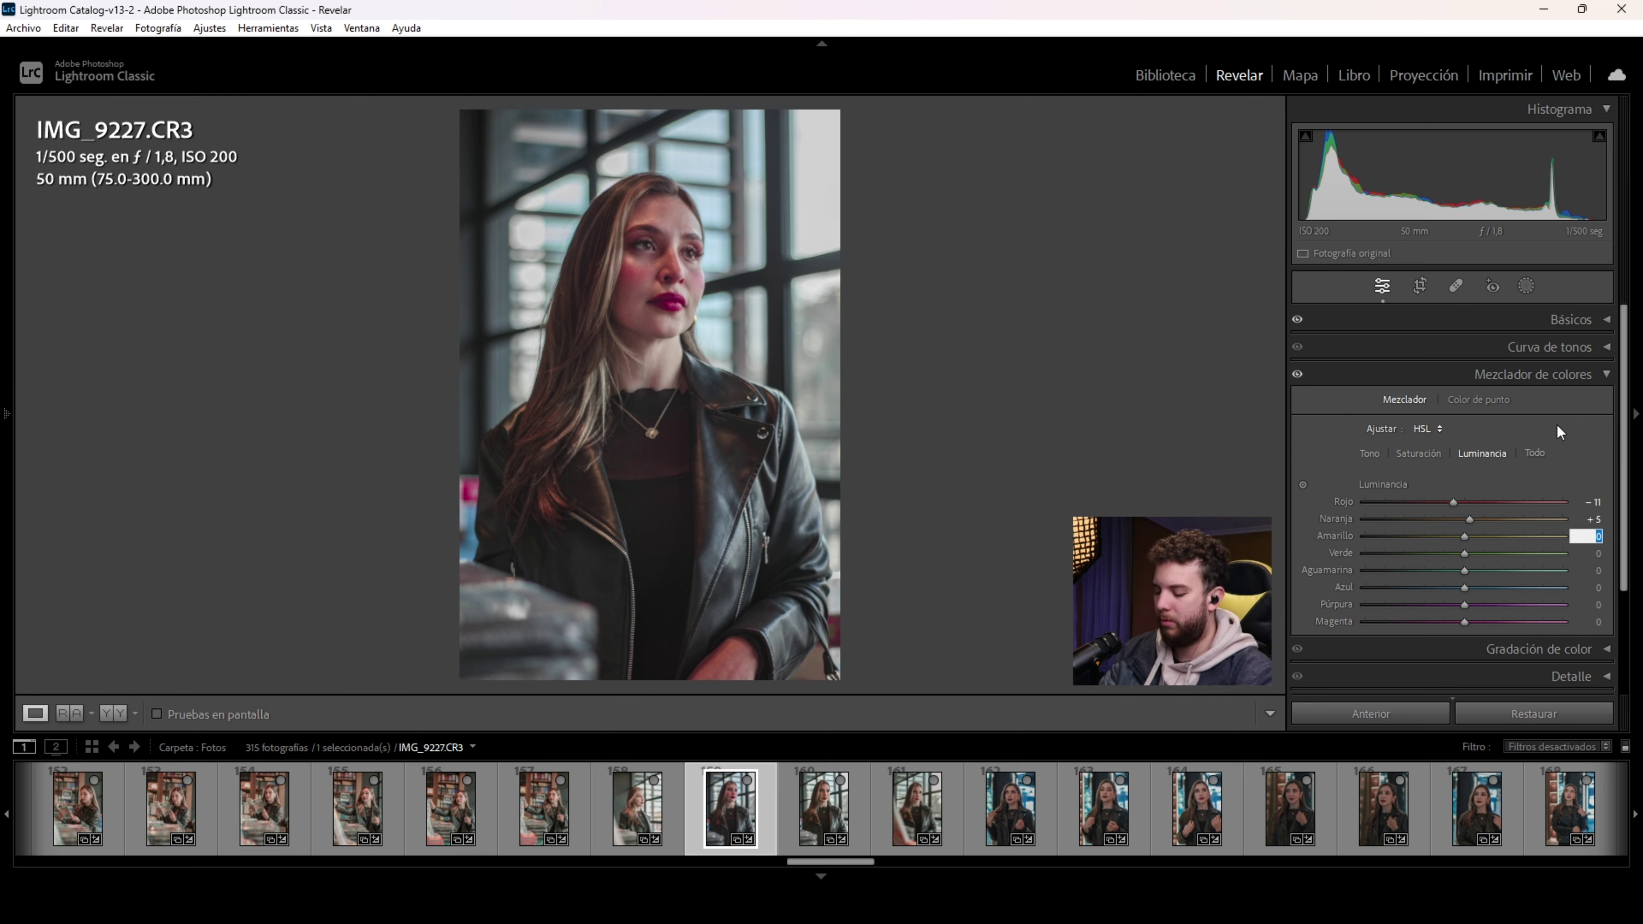
type("-14")
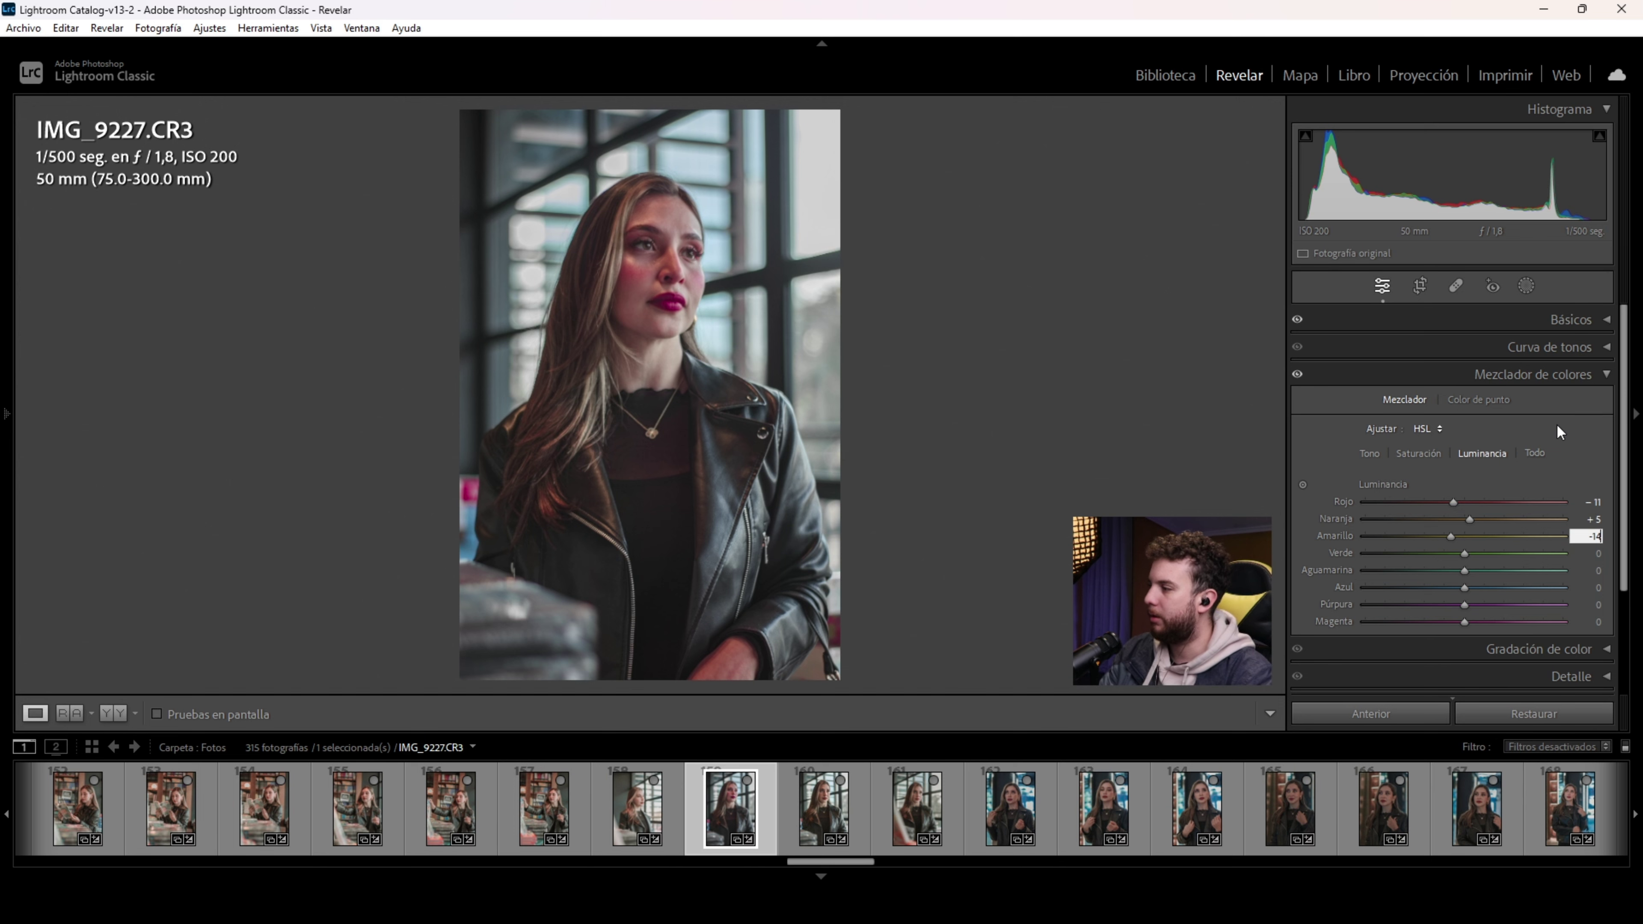
key("Tab")
type("-")
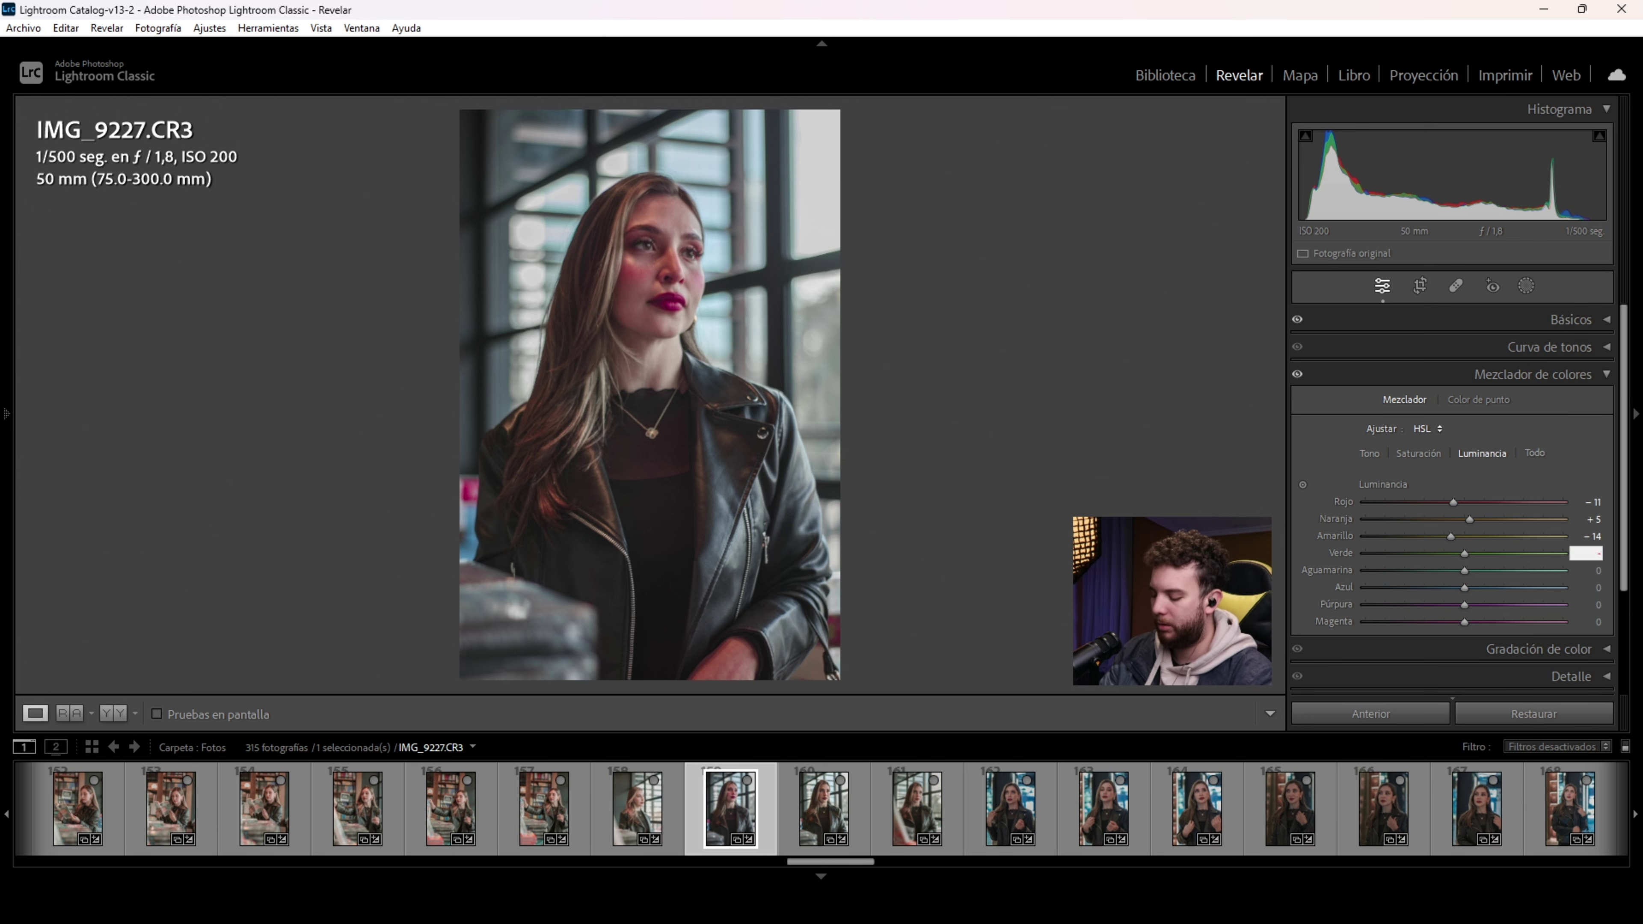
type("10")
key("Tab")
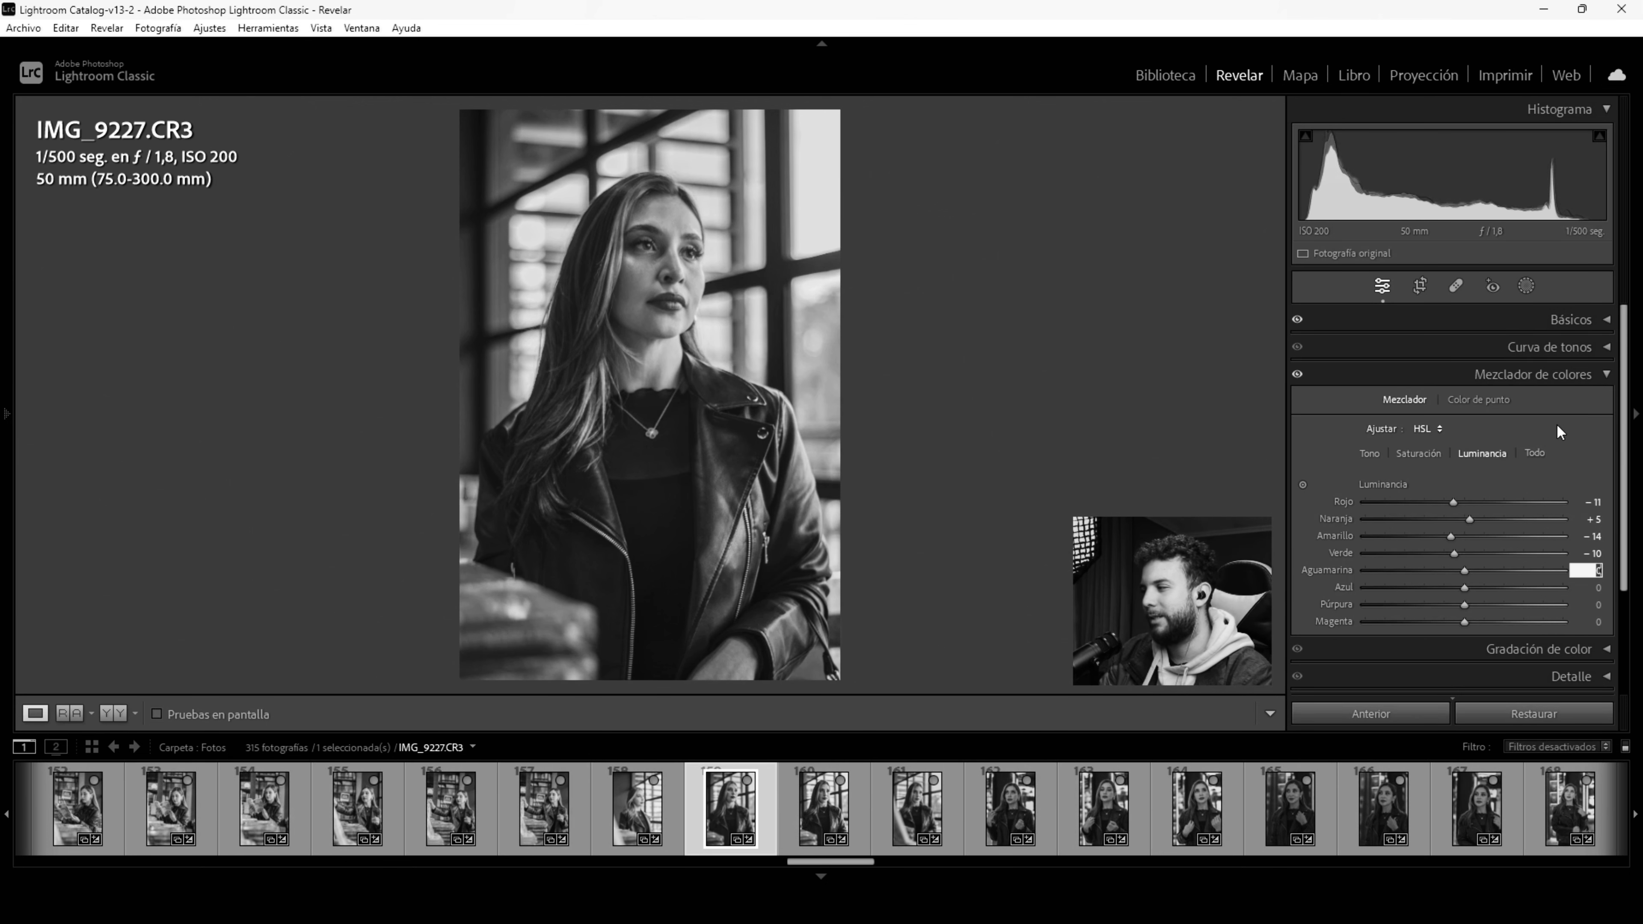
Step: Leave aqua luminance at 0 and set blue −15, purple −15 and magenta 2
key("Tab")
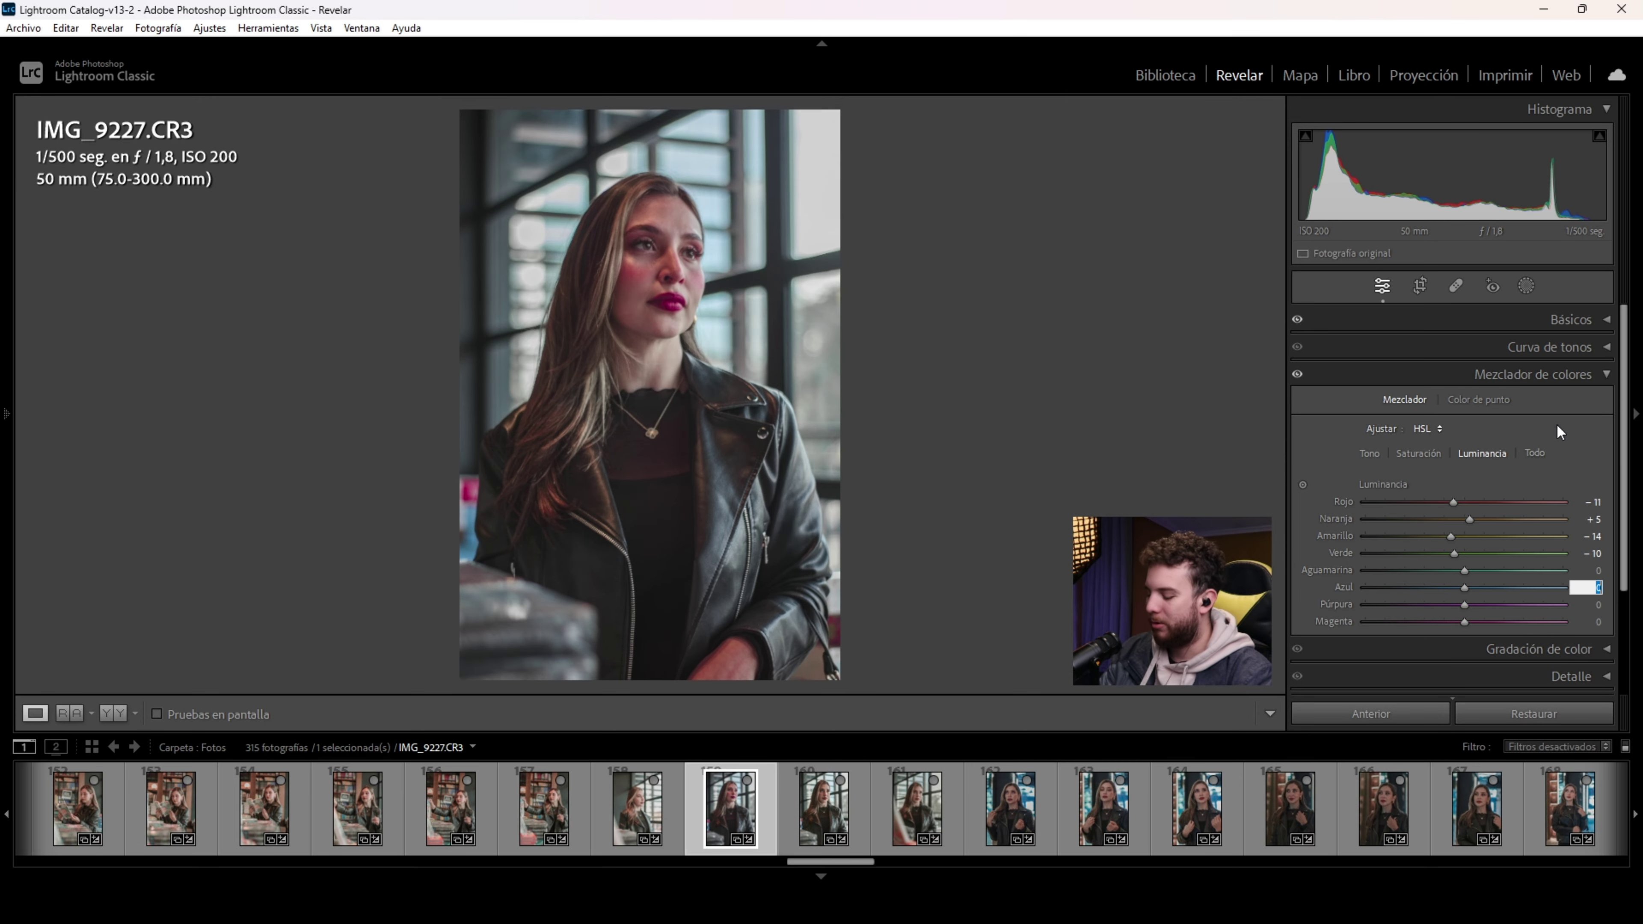
type("-15")
key("Tab")
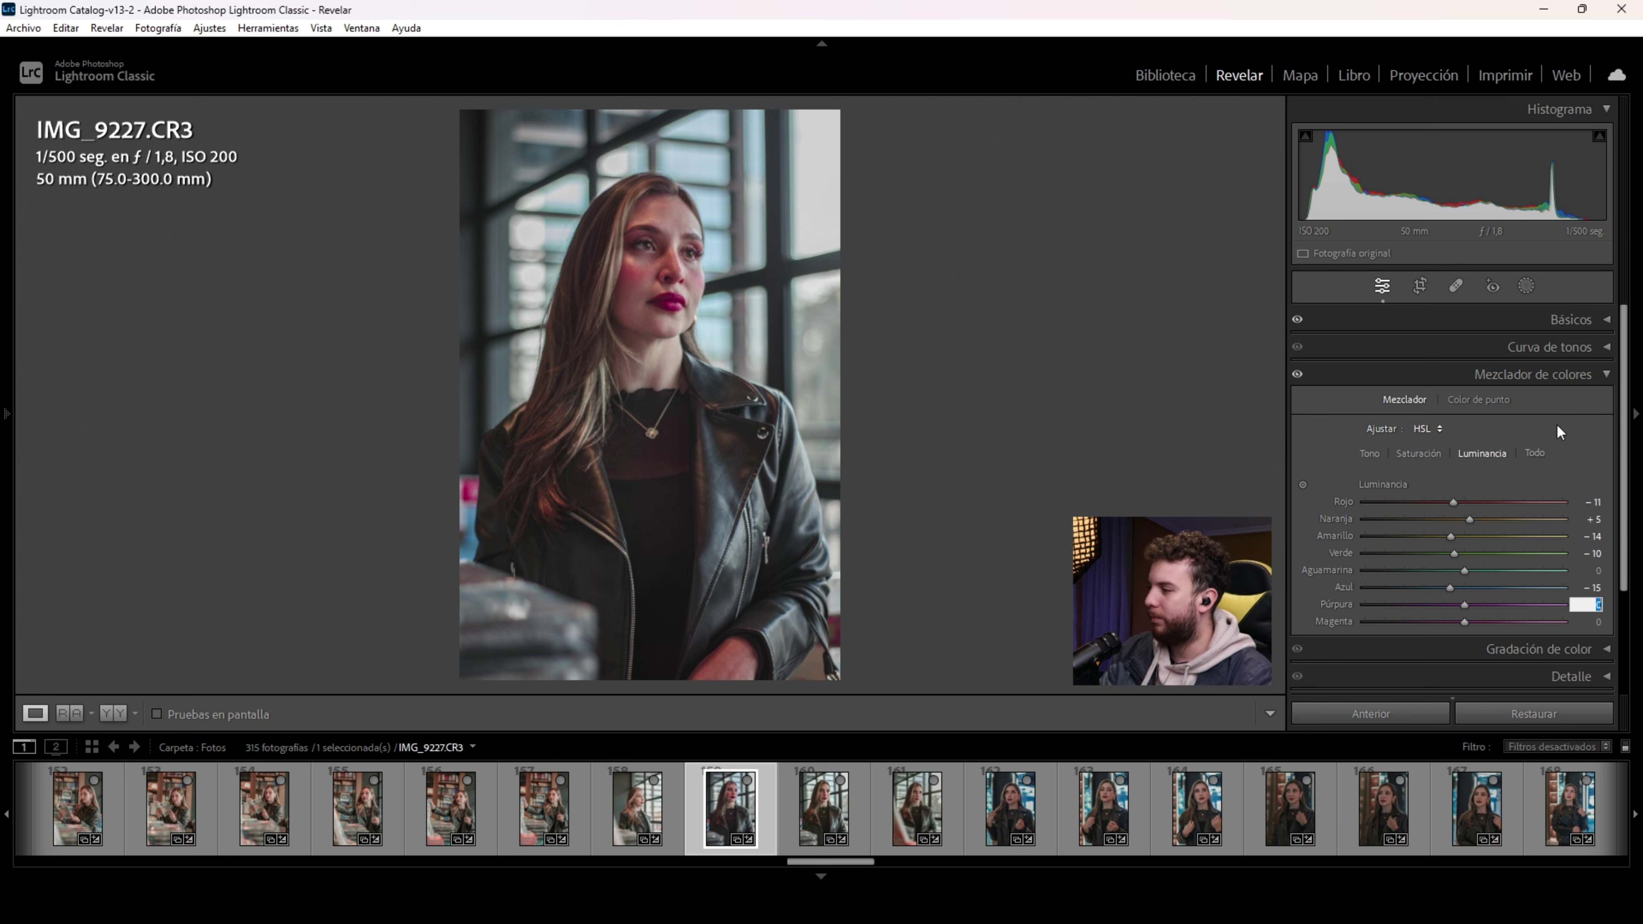
type("-15")
key("Tab")
type("2")
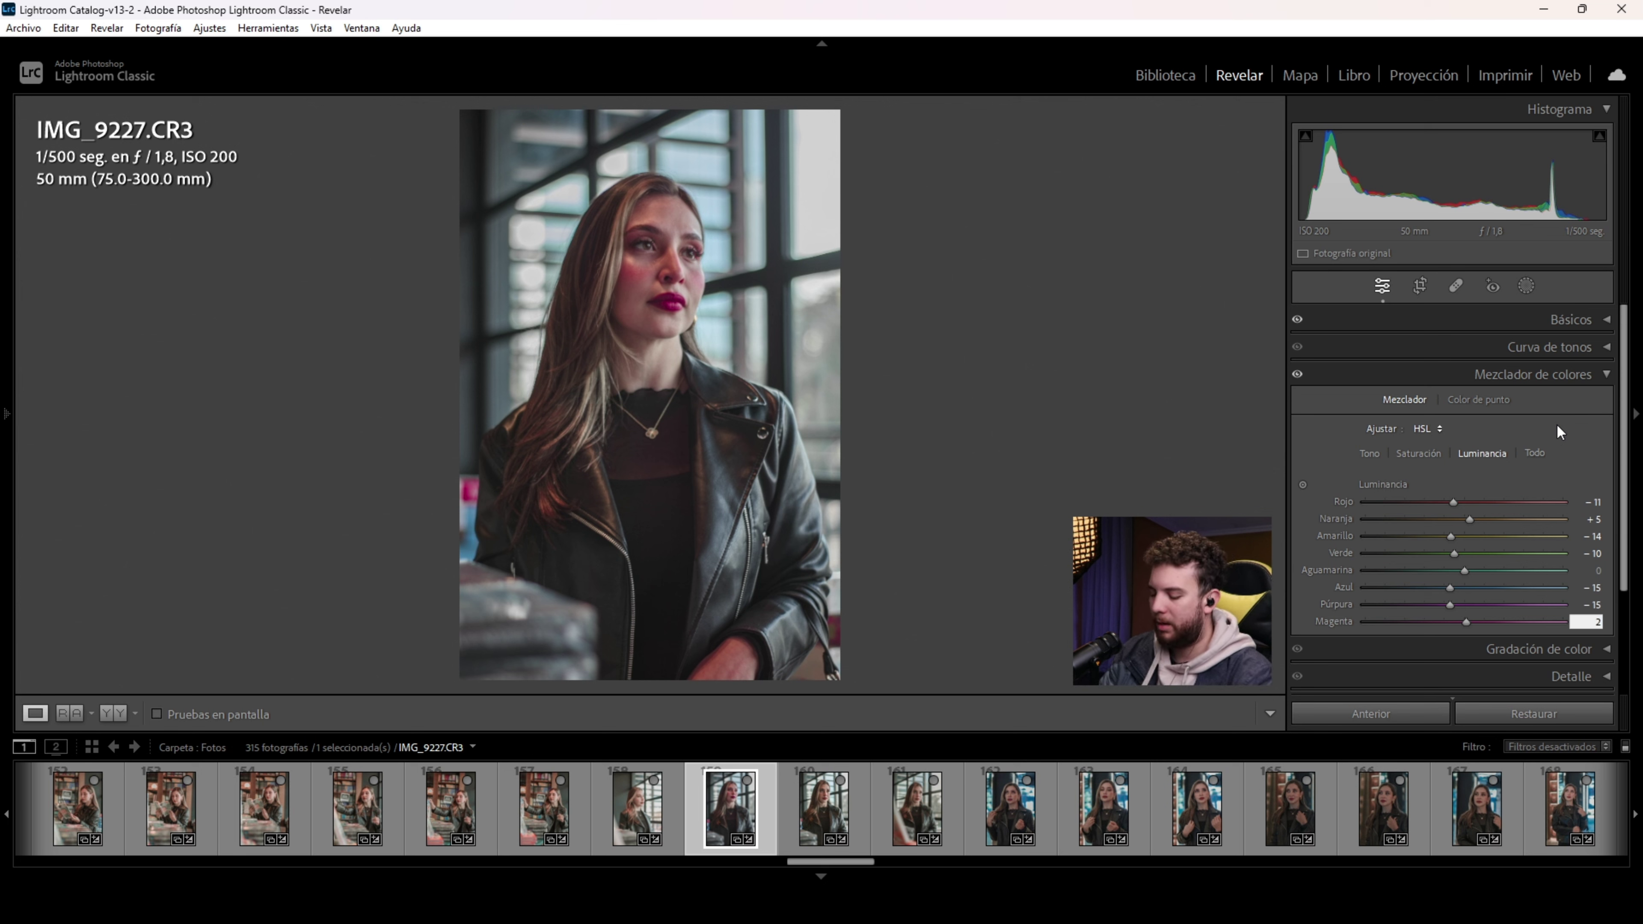
key("Return")
Step: Collapse the colour mixer and toggle the Color Mixer, Calibration and Basic panels to compare before/after
left_click(1299, 376)
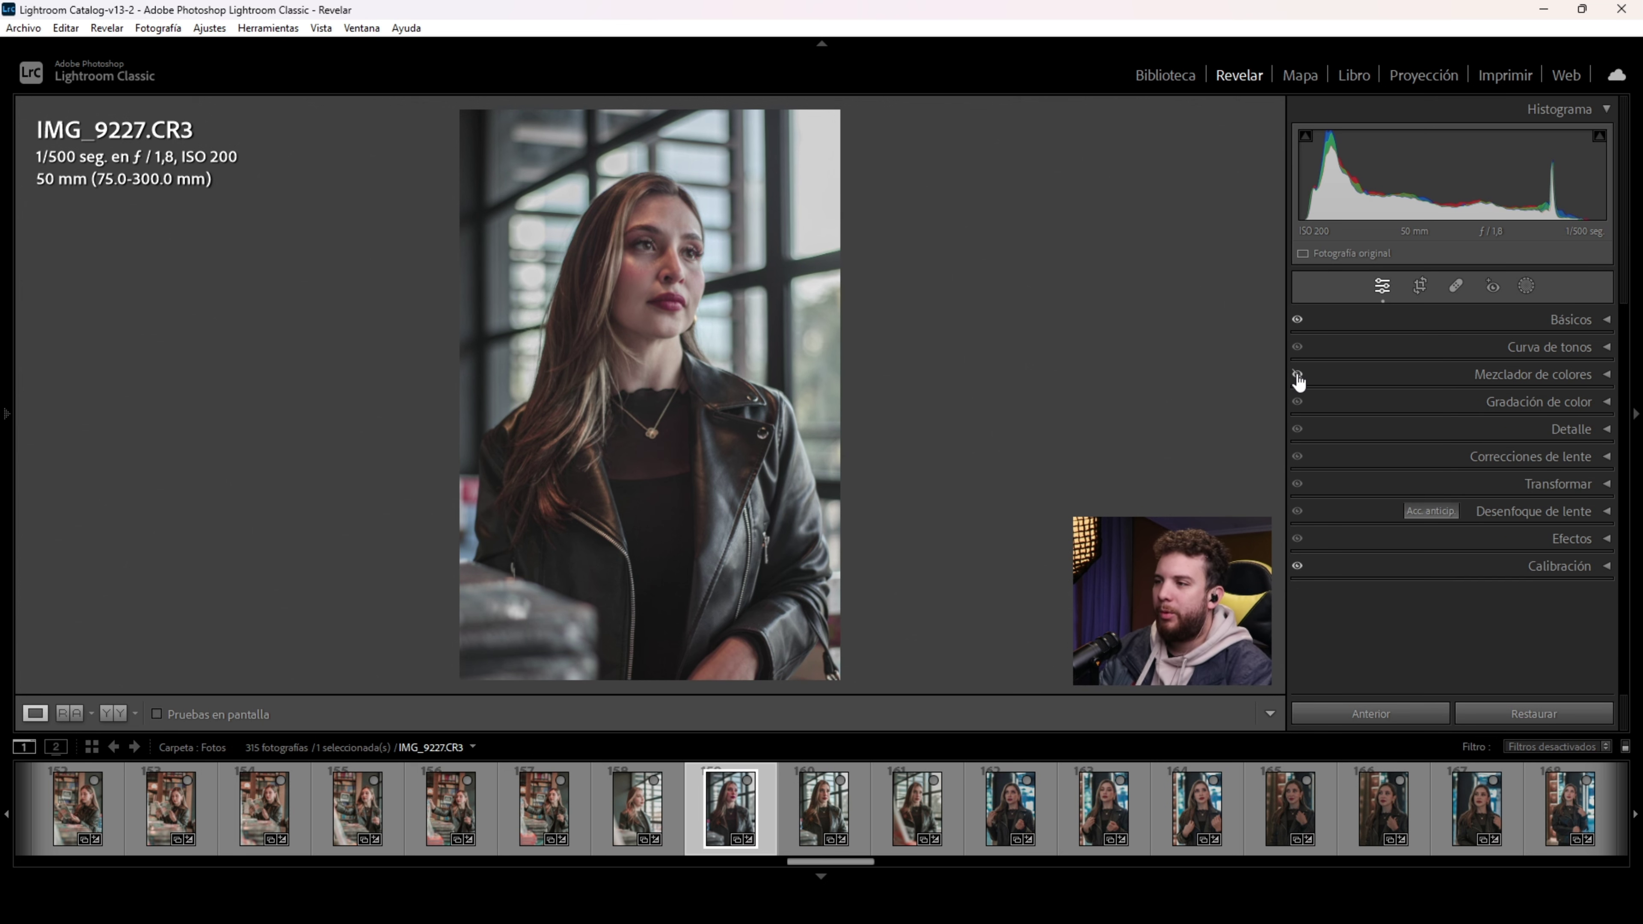
left_click(1298, 376)
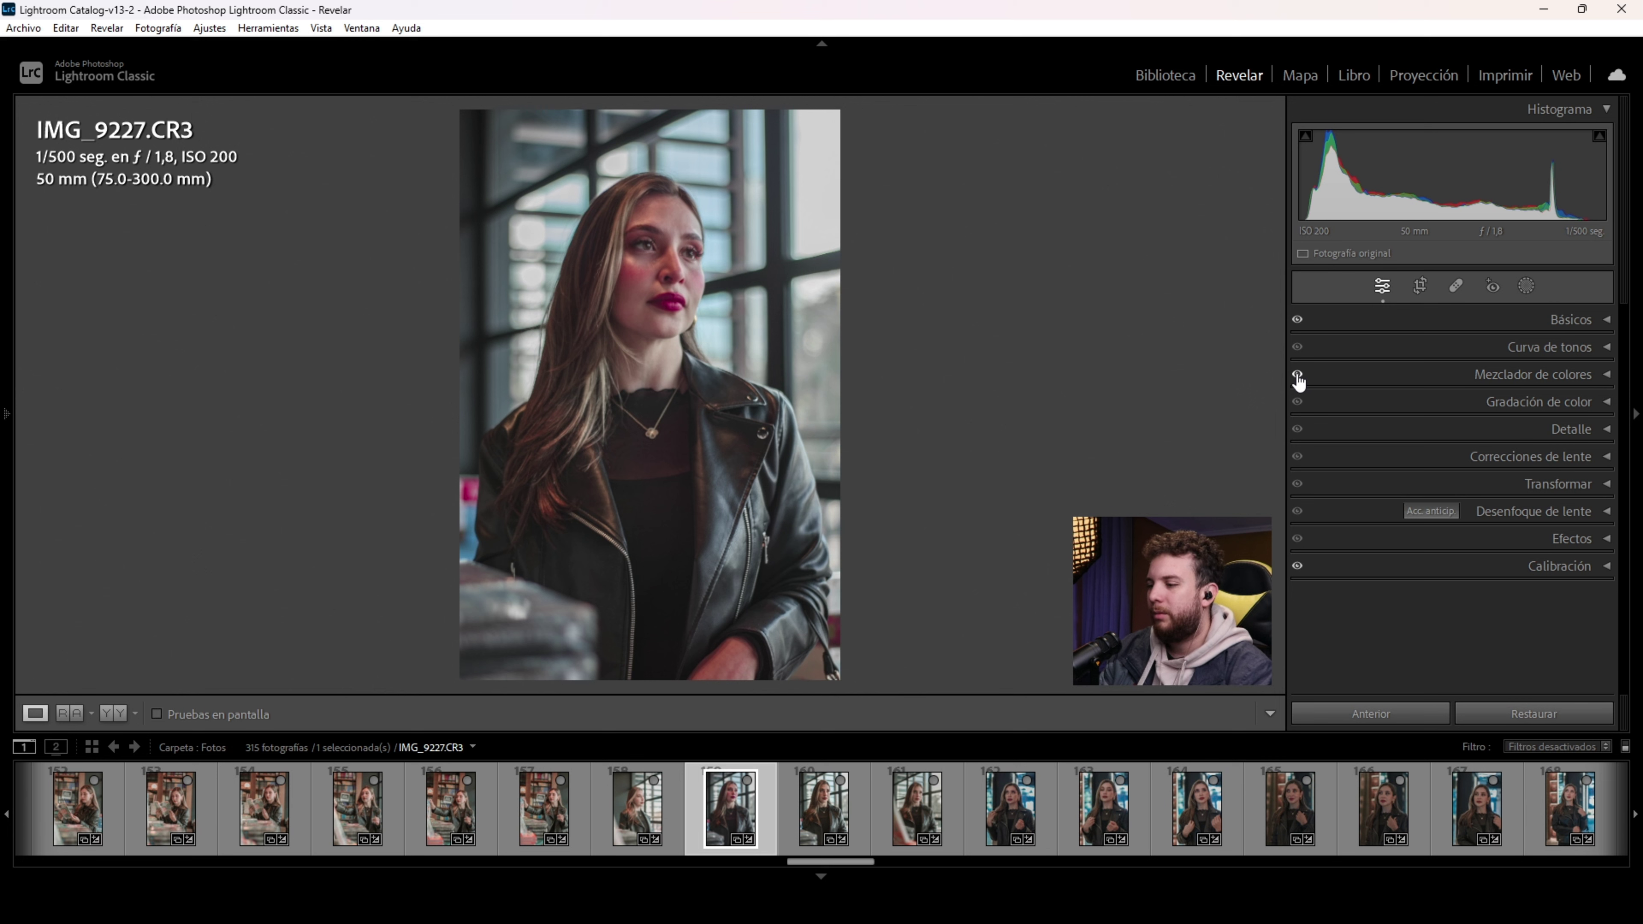
left_click(1297, 375)
left_click(1298, 375)
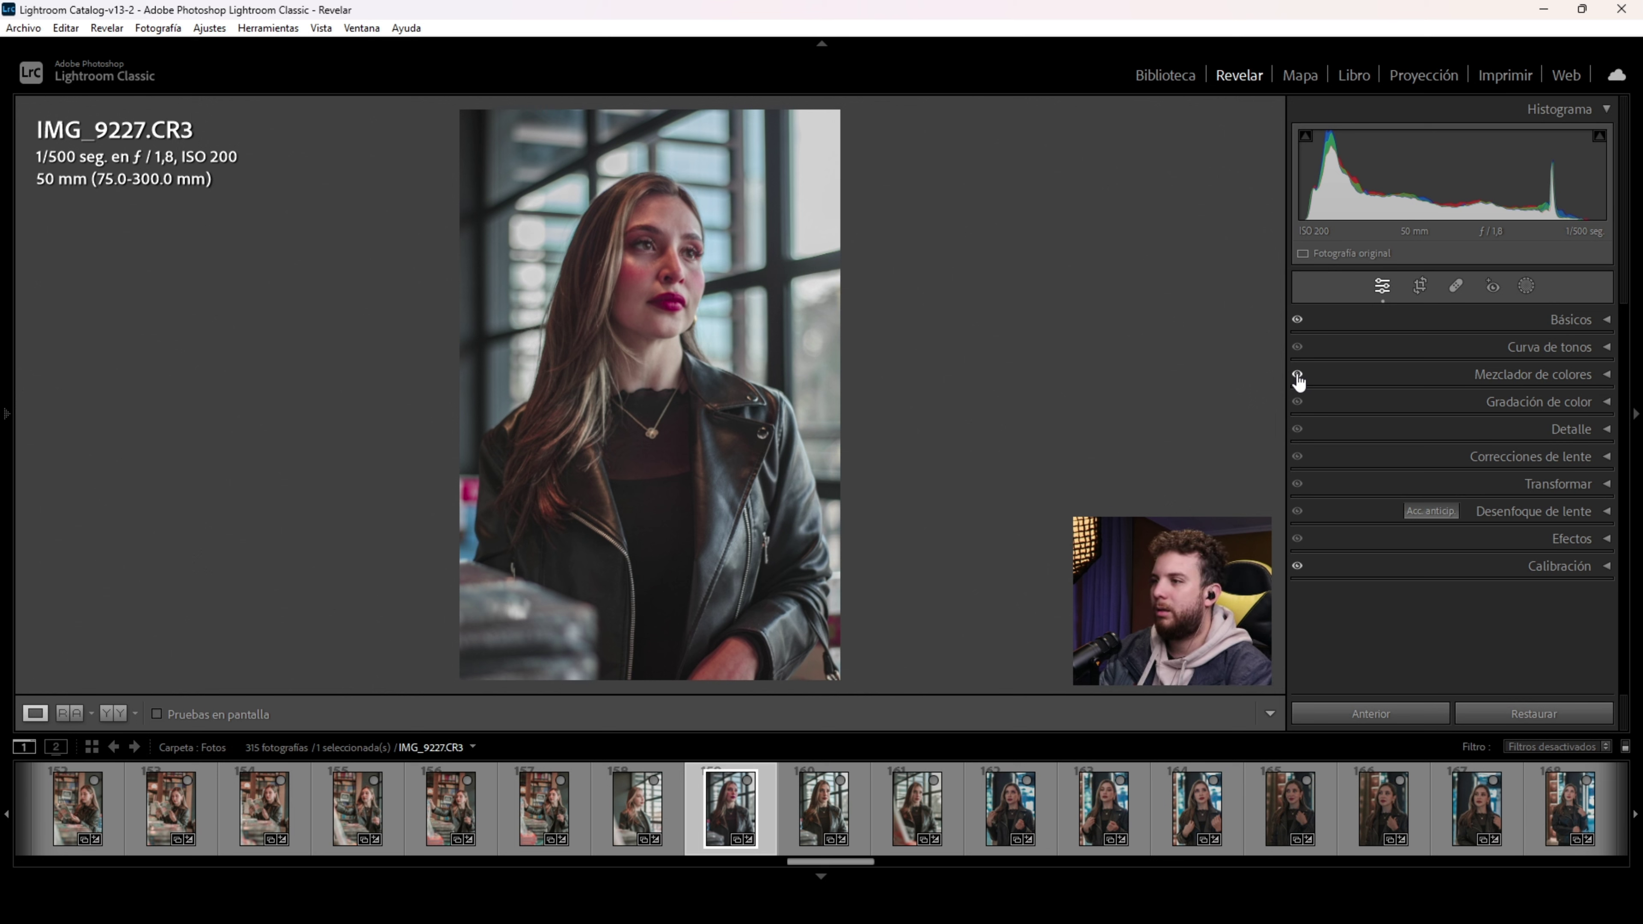
left_click(1299, 568)
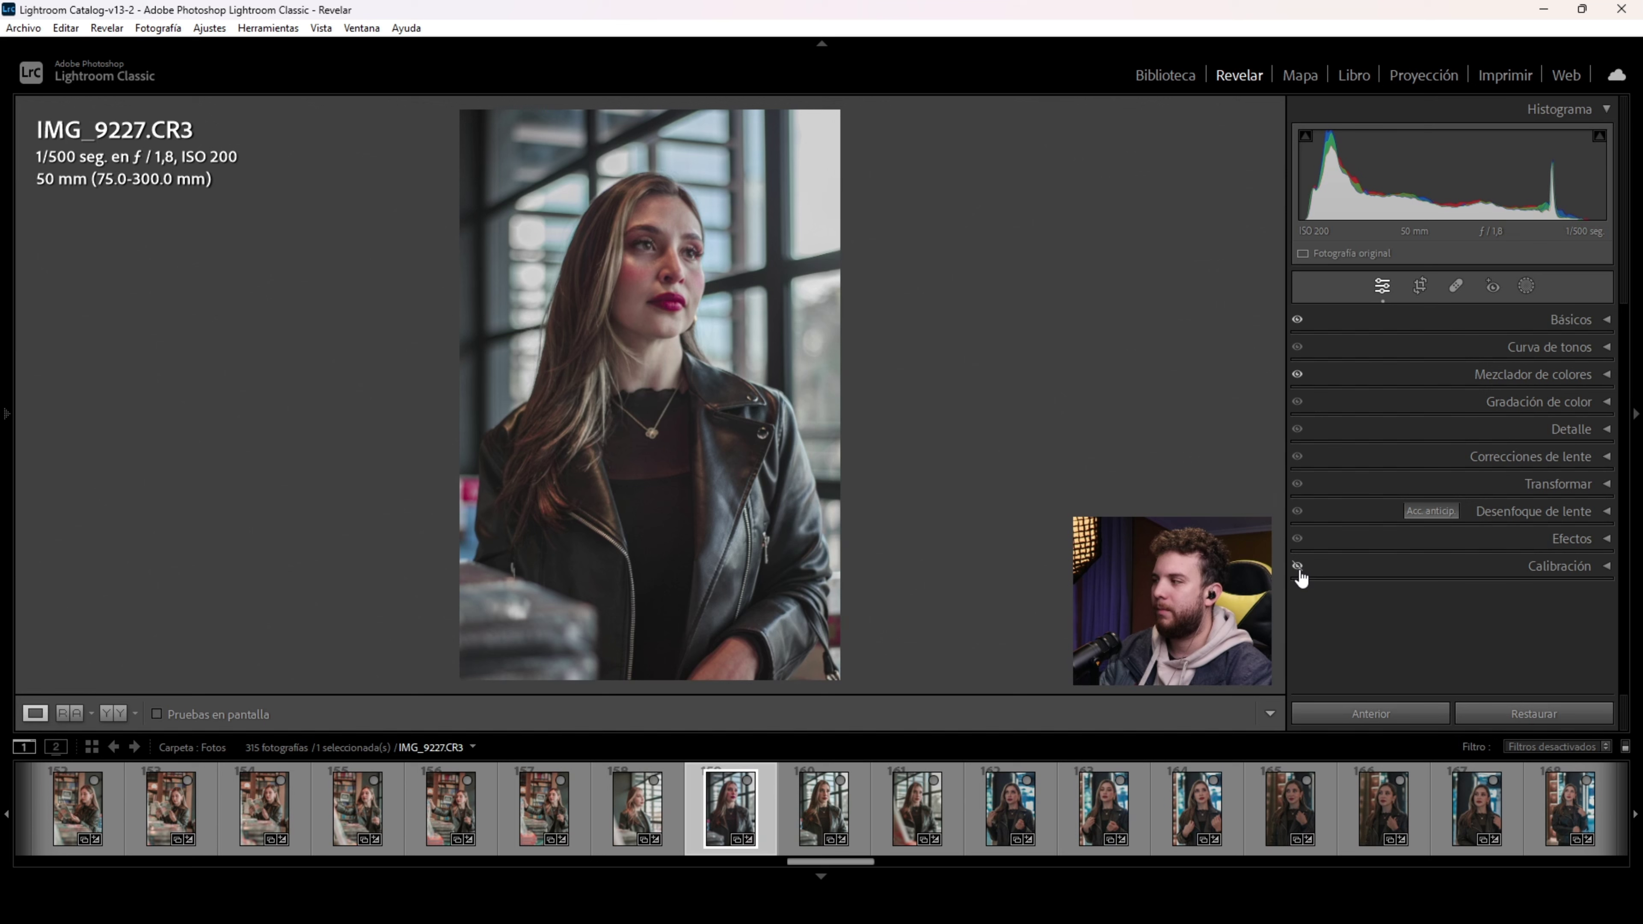
left_click(1297, 320)
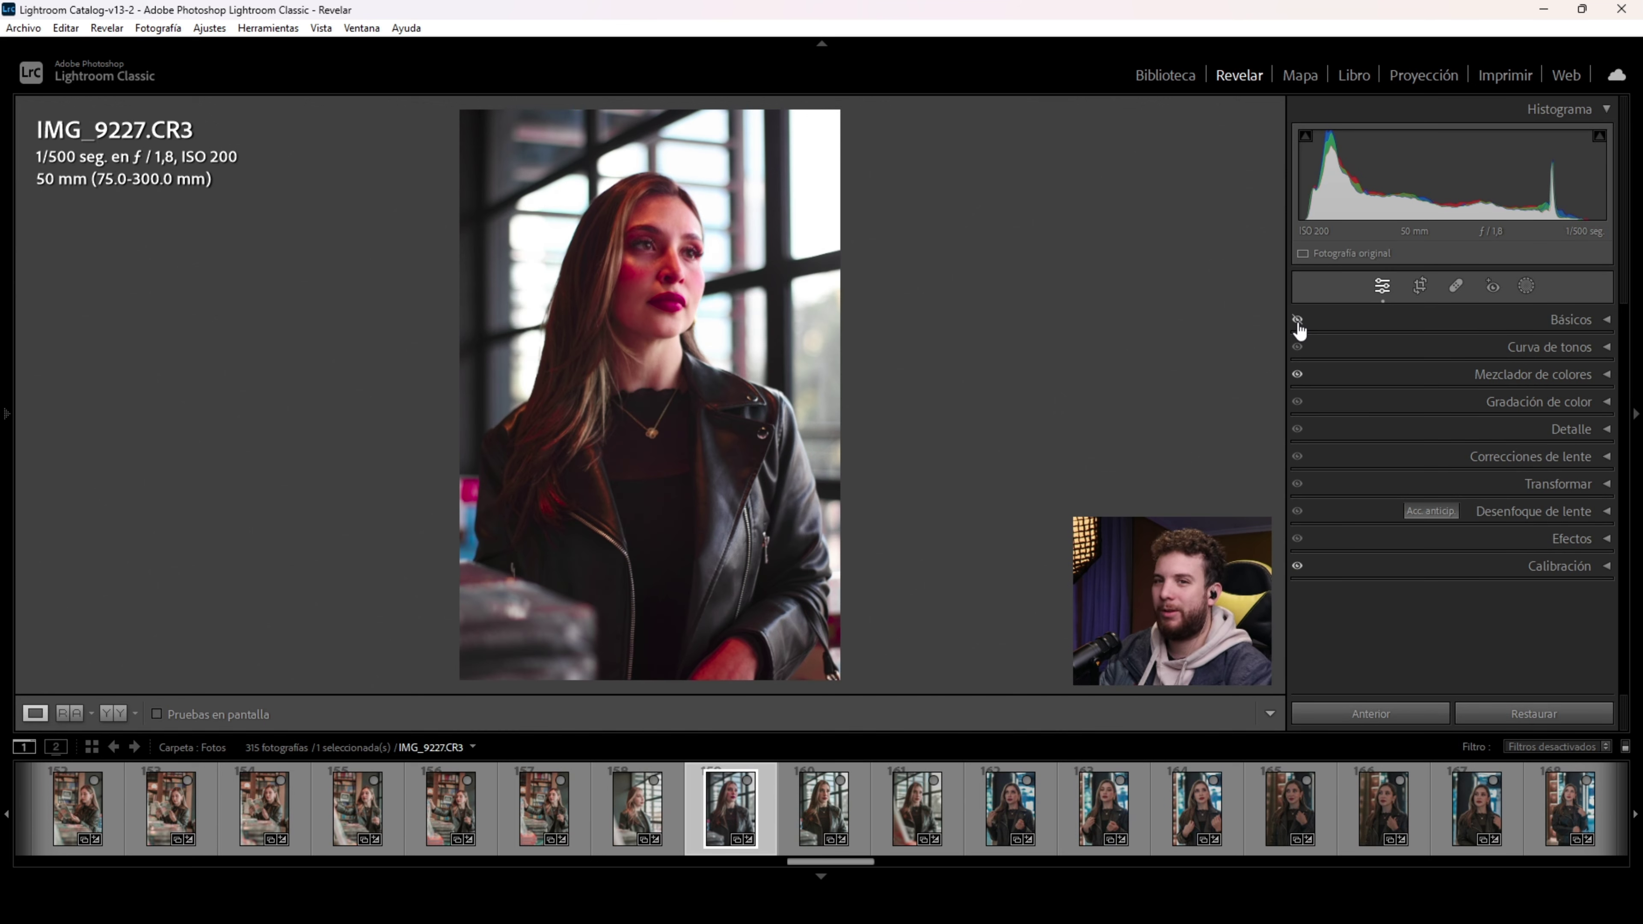
left_click(1297, 321)
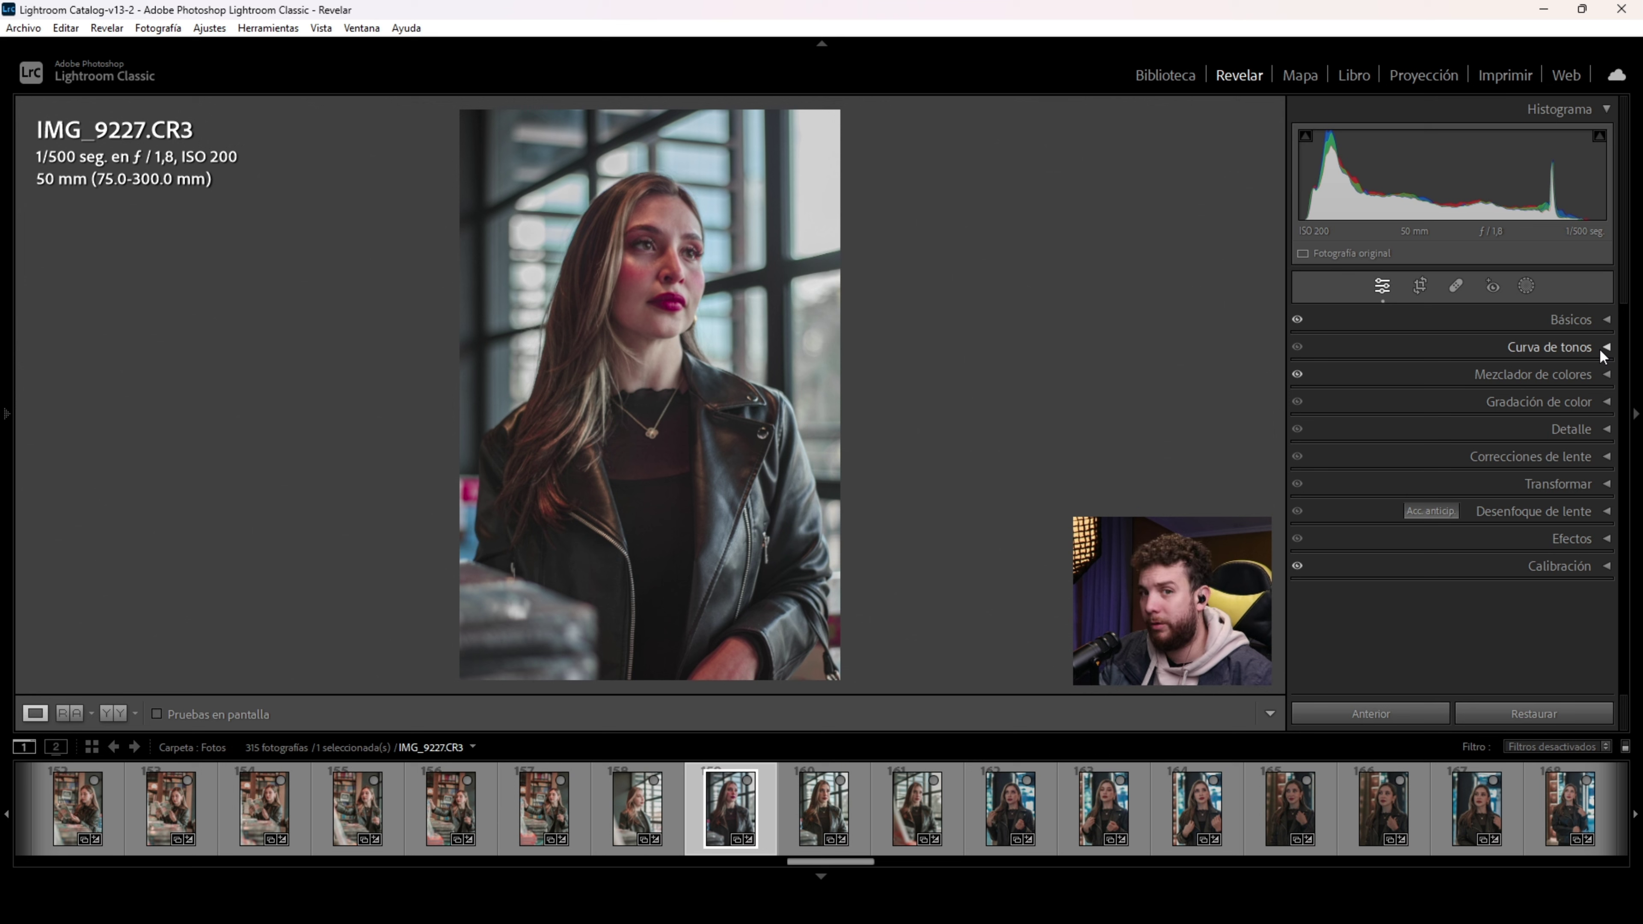
Step: Expand Curva de tonos and select the combined RGB channel of the point curve
left_click(1600, 349)
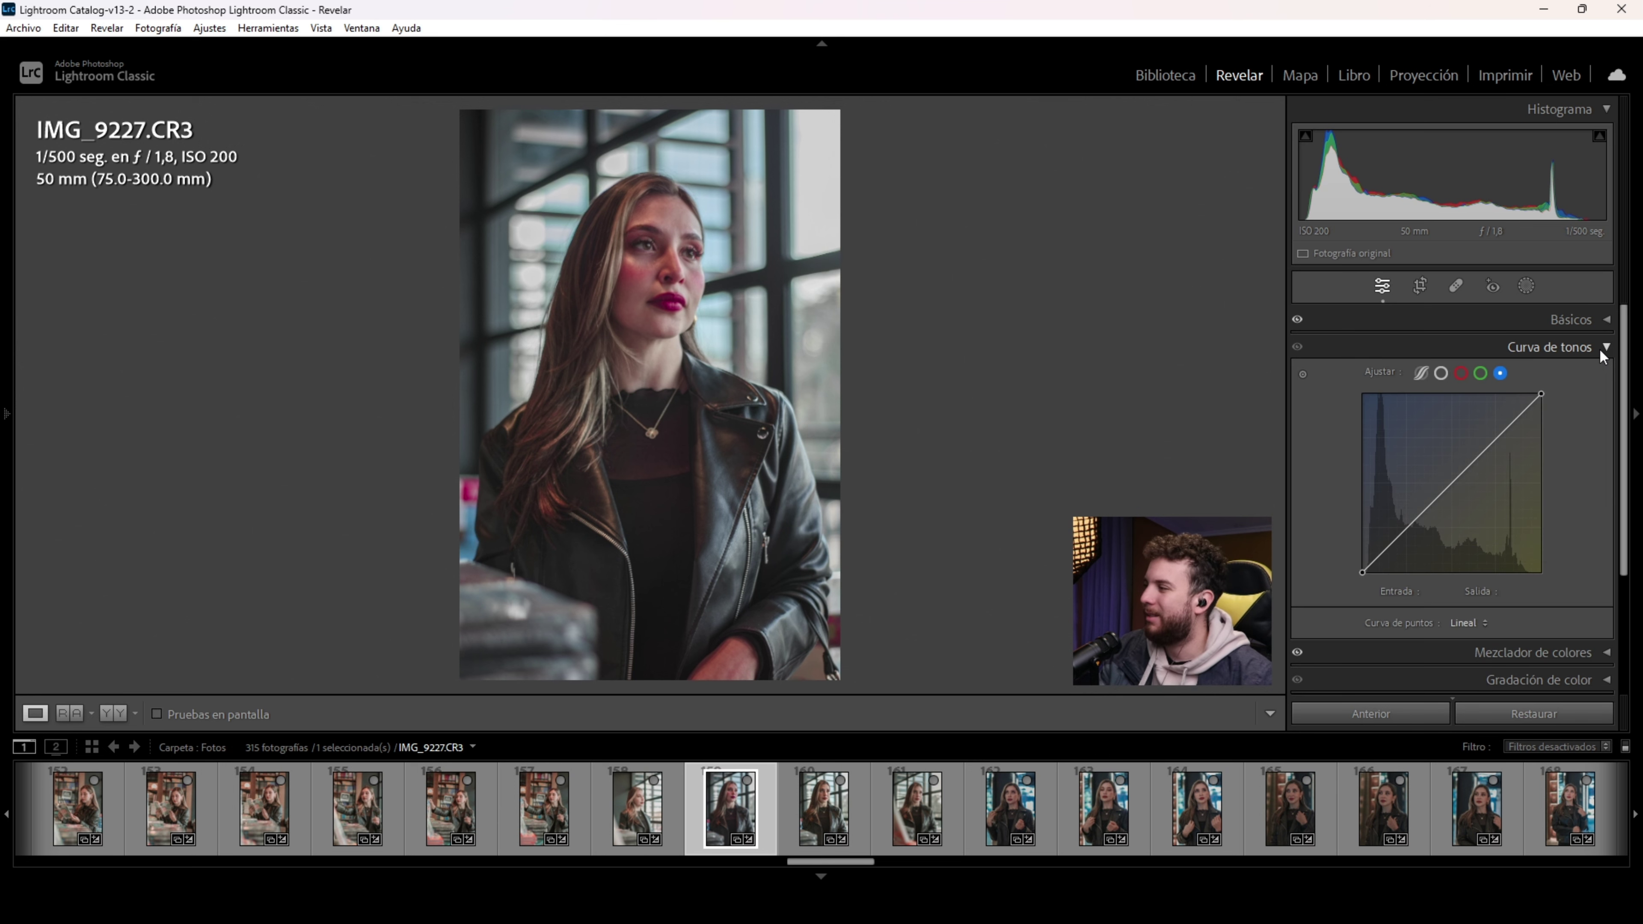
left_click(1439, 374)
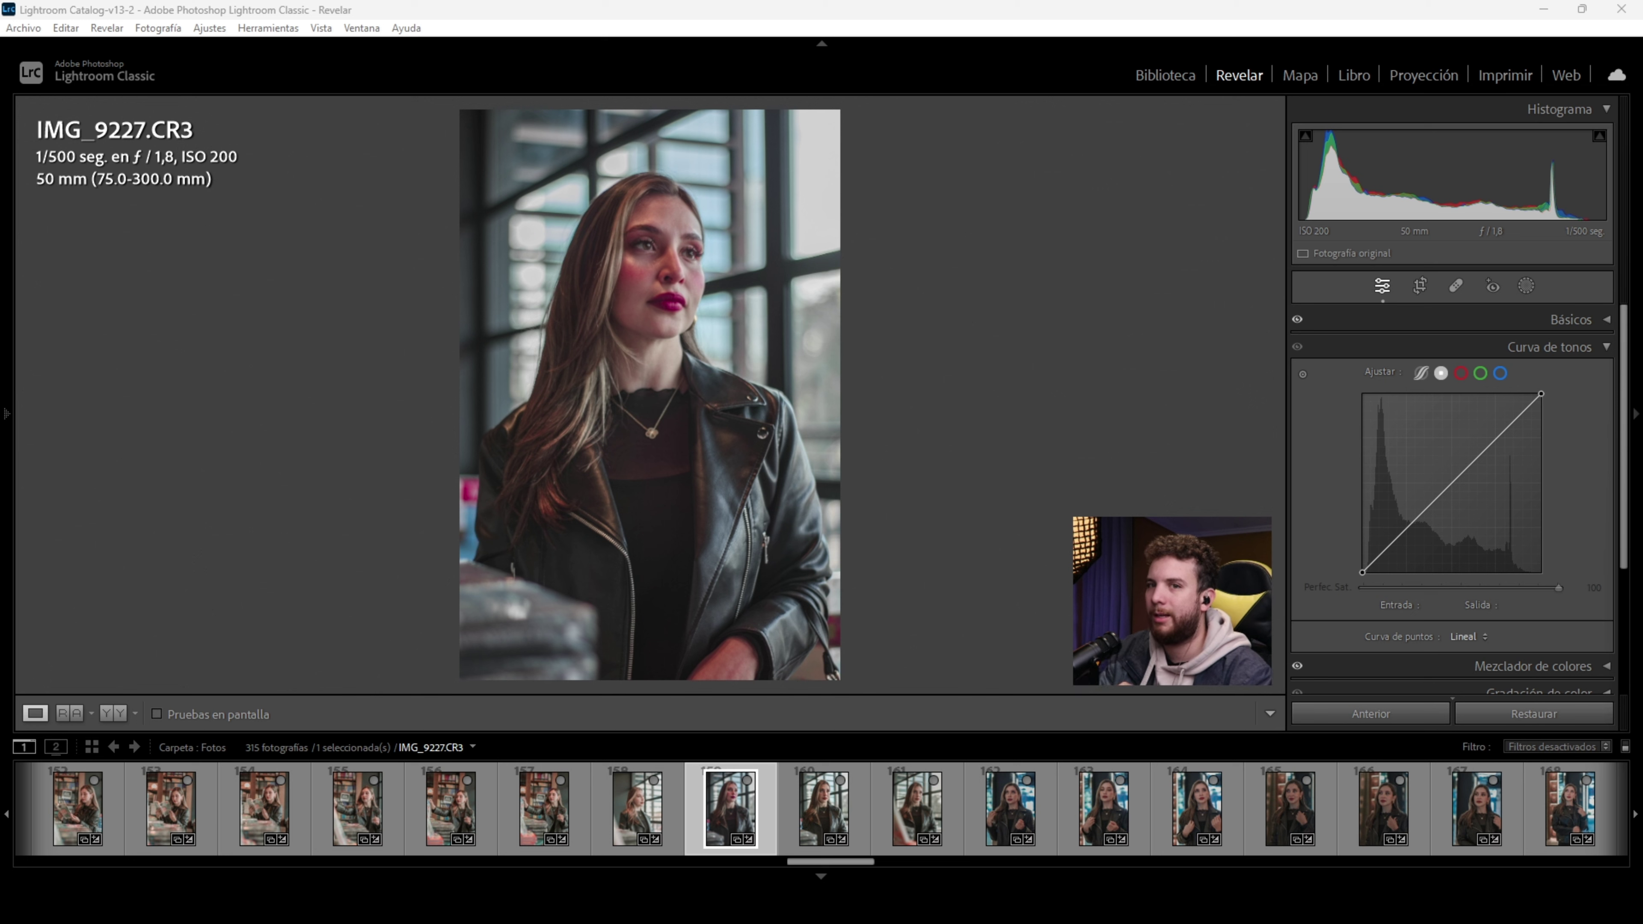
Step: Add three points to the RGB curve, lift the shadows and lower the highlight and white points
left_click(1452, 482)
left_click(1501, 433)
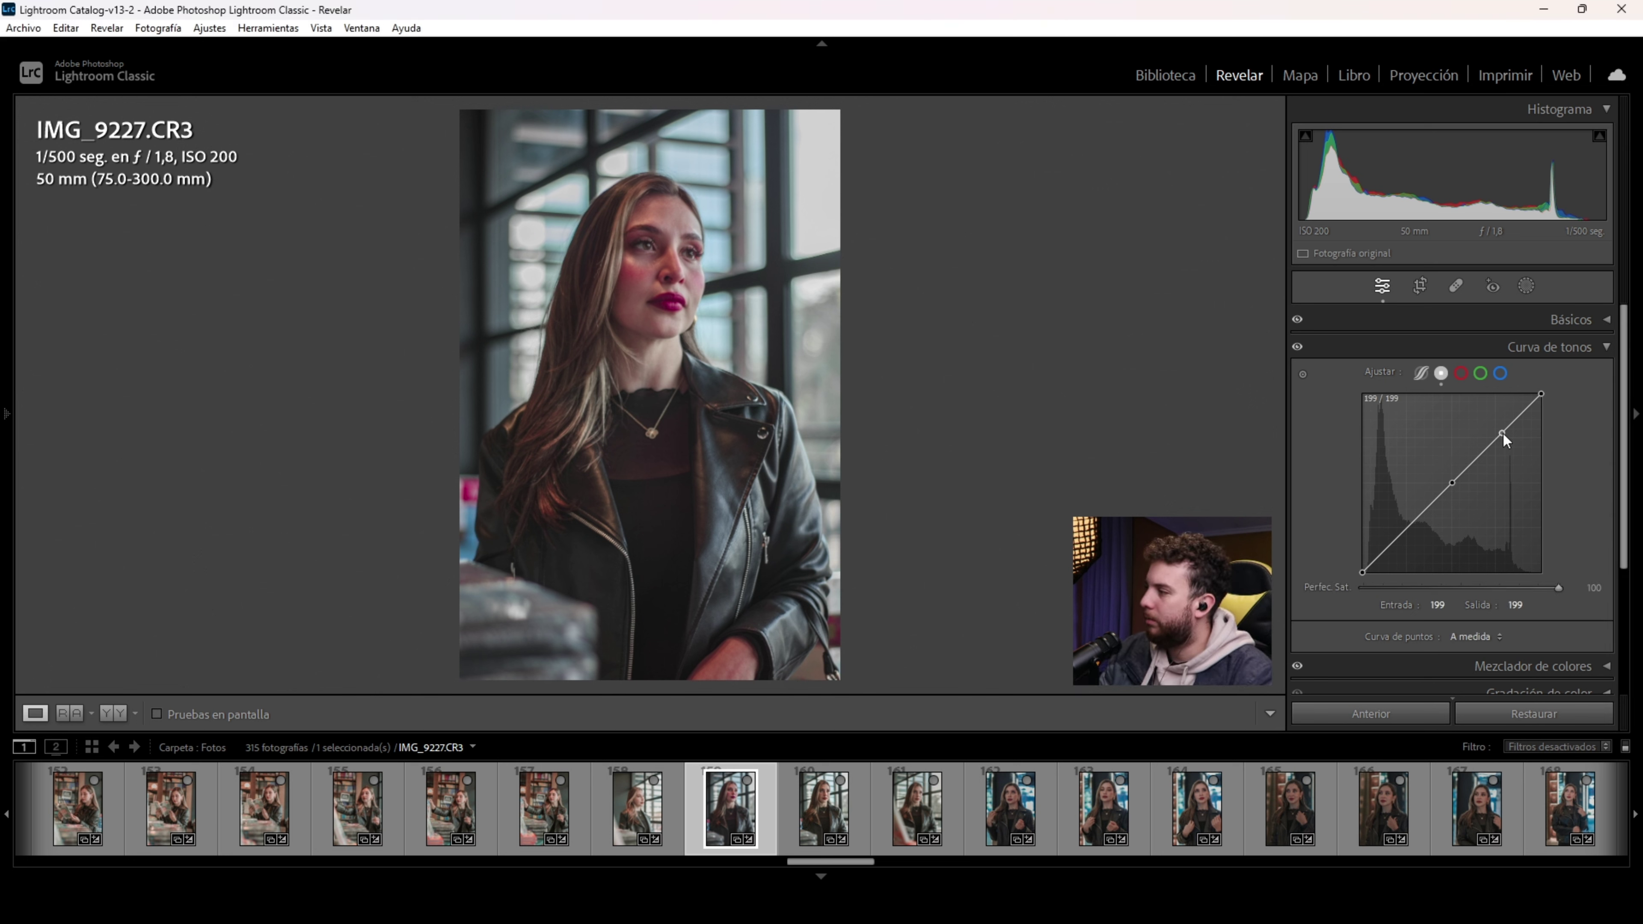
left_click(1408, 526)
left_click_drag(1408, 527, 1408, 525)
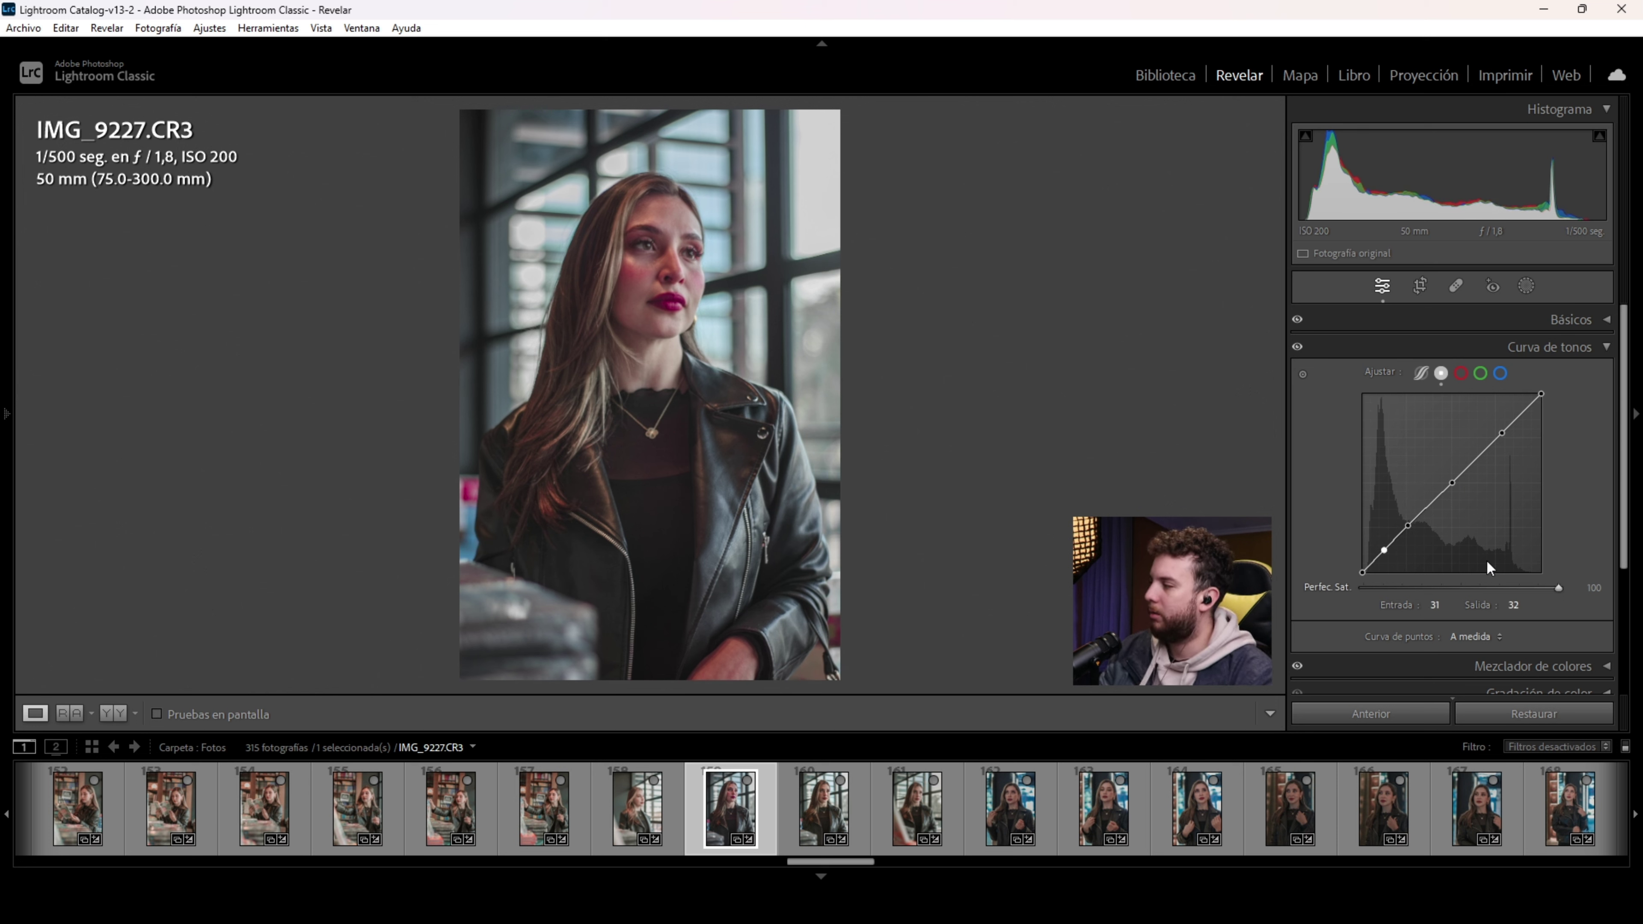
left_click_drag(1502, 434, 1502, 441)
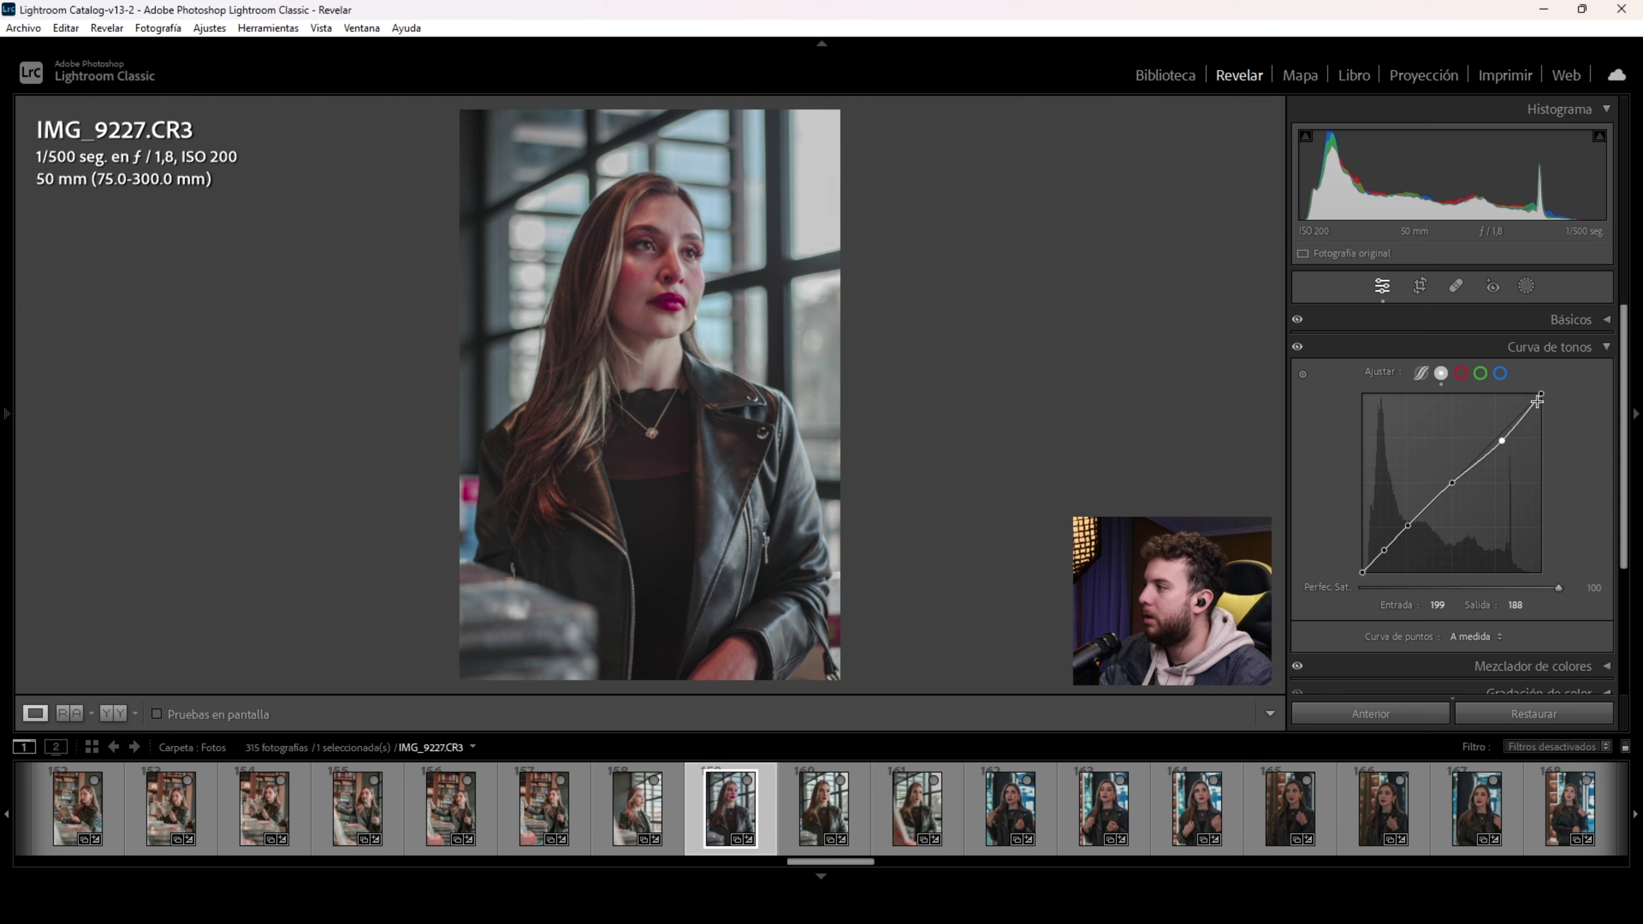
left_click_drag(1541, 395, 1552, 401)
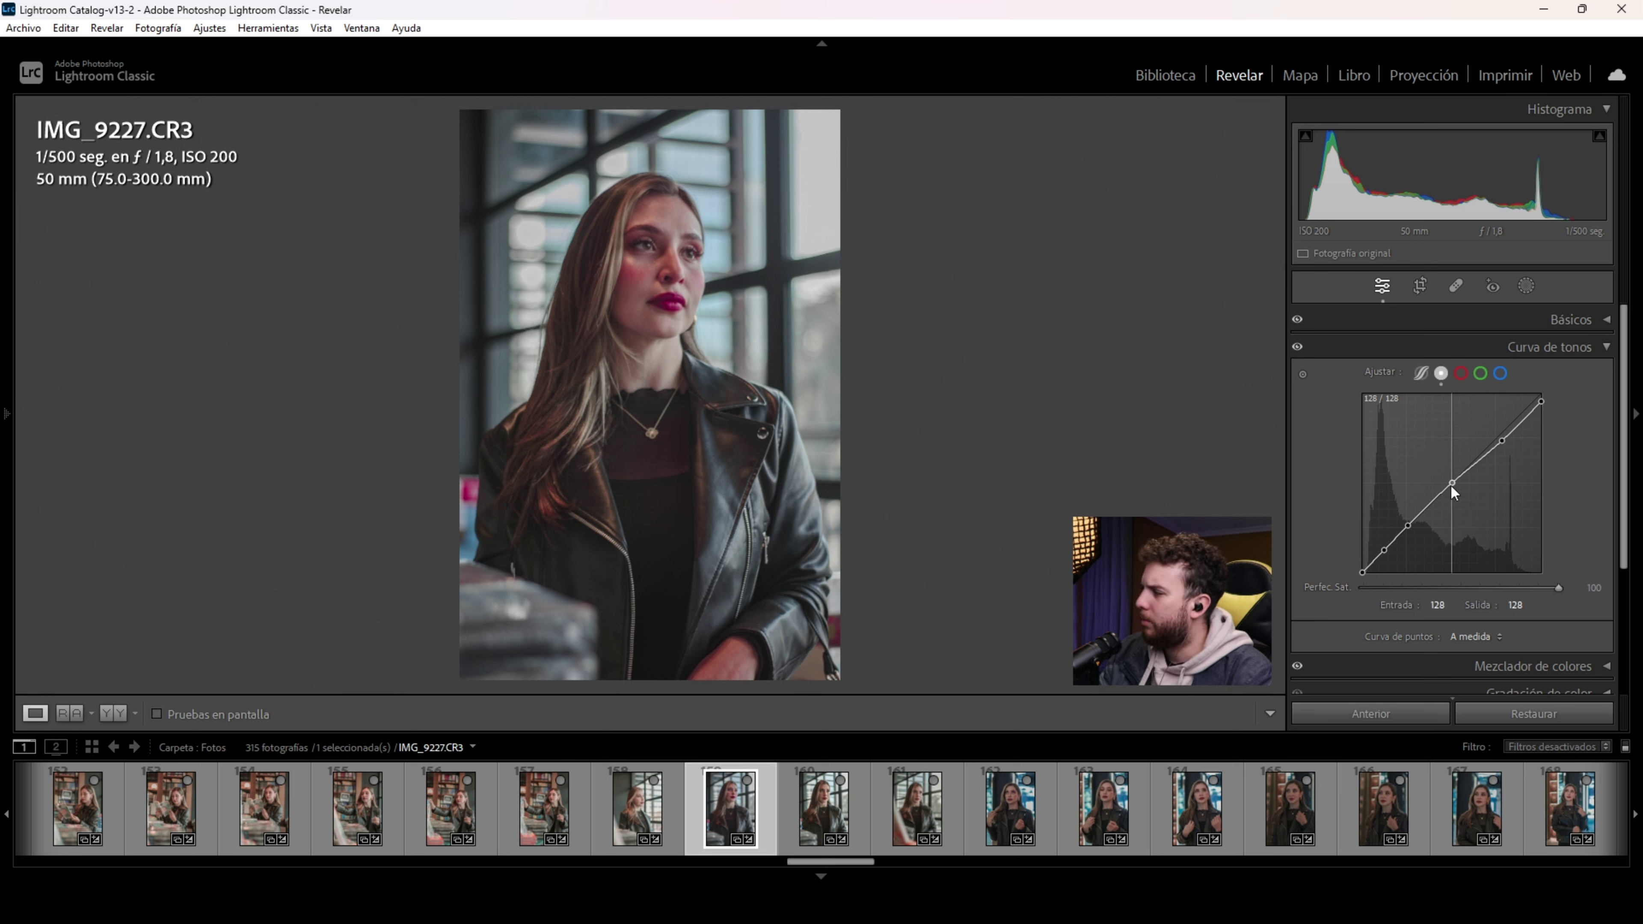
Step: Raise the midtones, lift the shadow point further and lower the white point to 241
left_click_drag(1451, 486, 1462, 472)
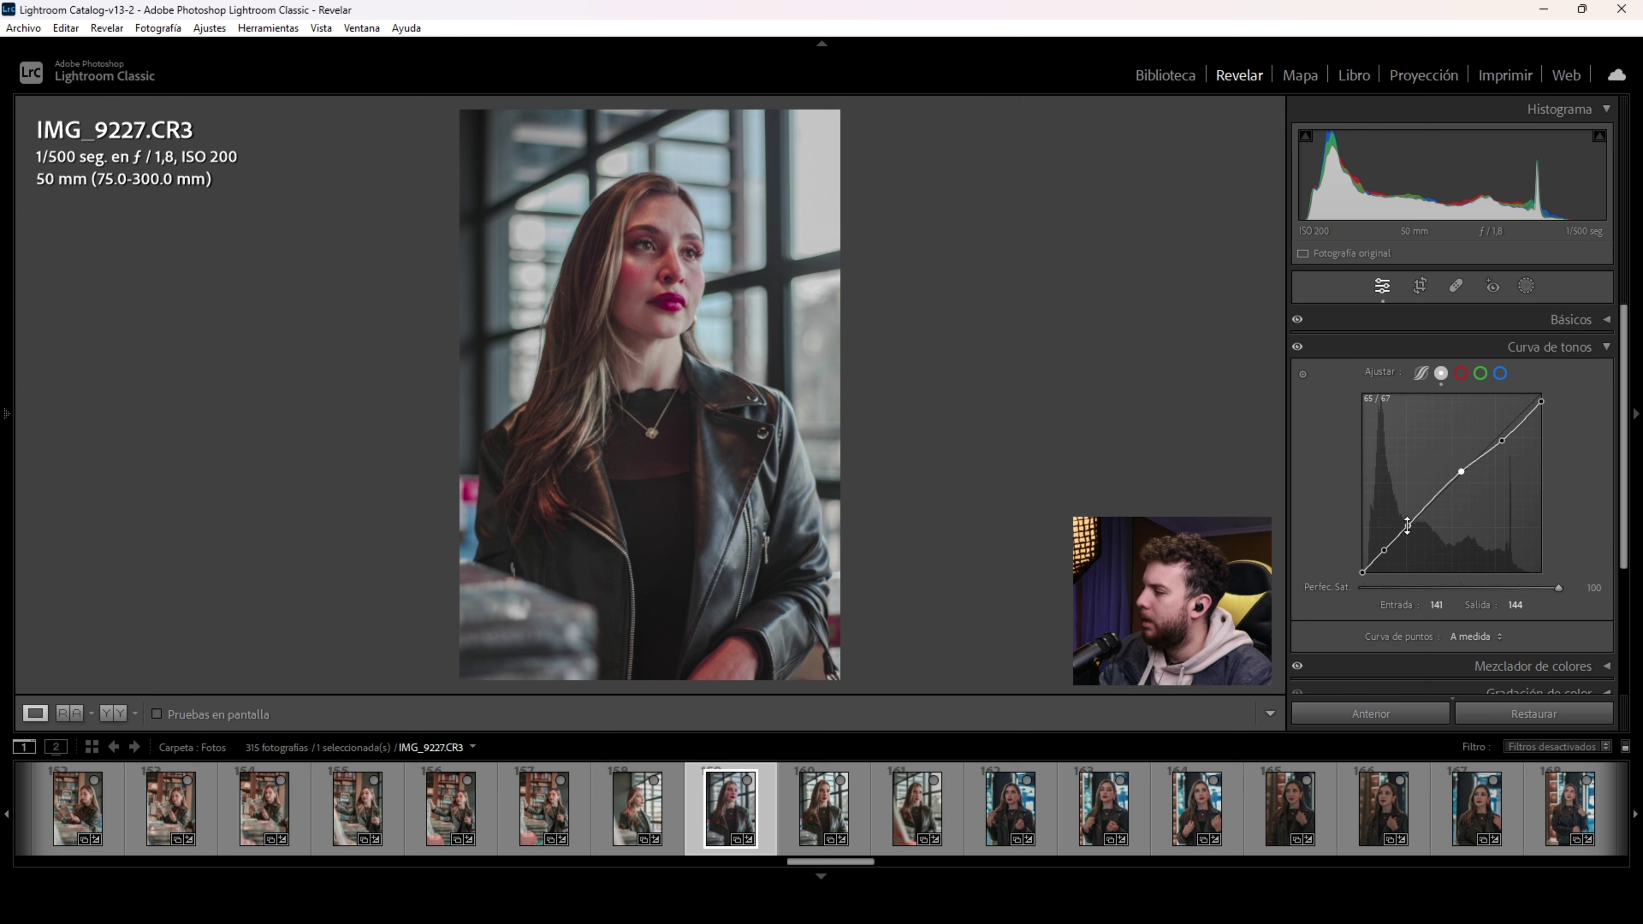
left_click_drag(1406, 525, 1381, 551)
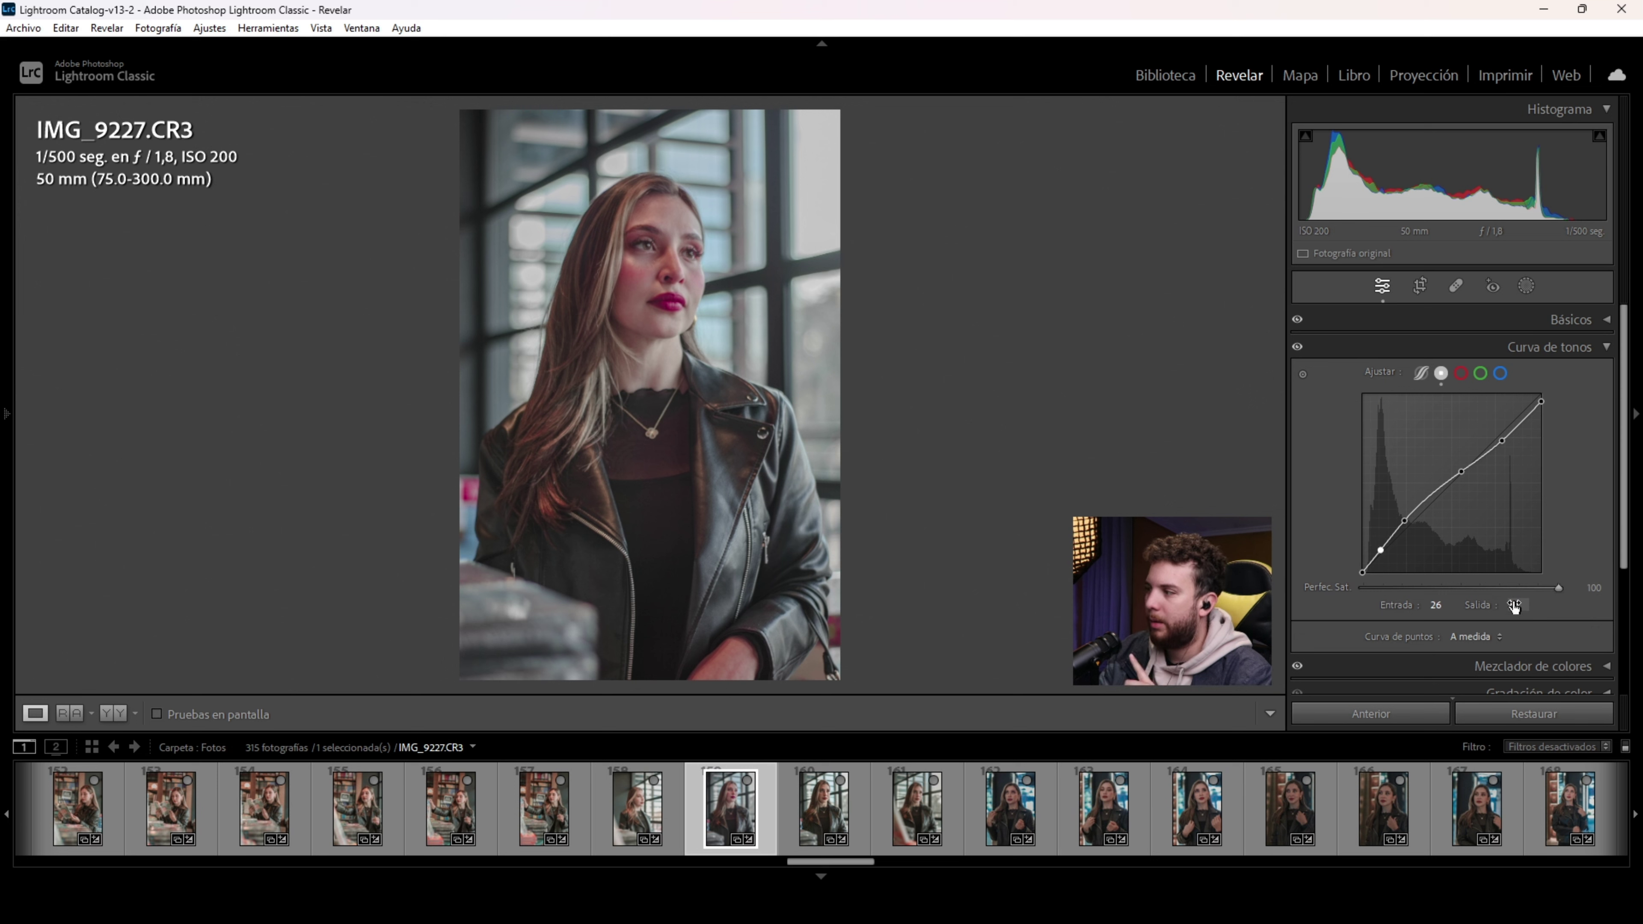
left_click(1405, 521)
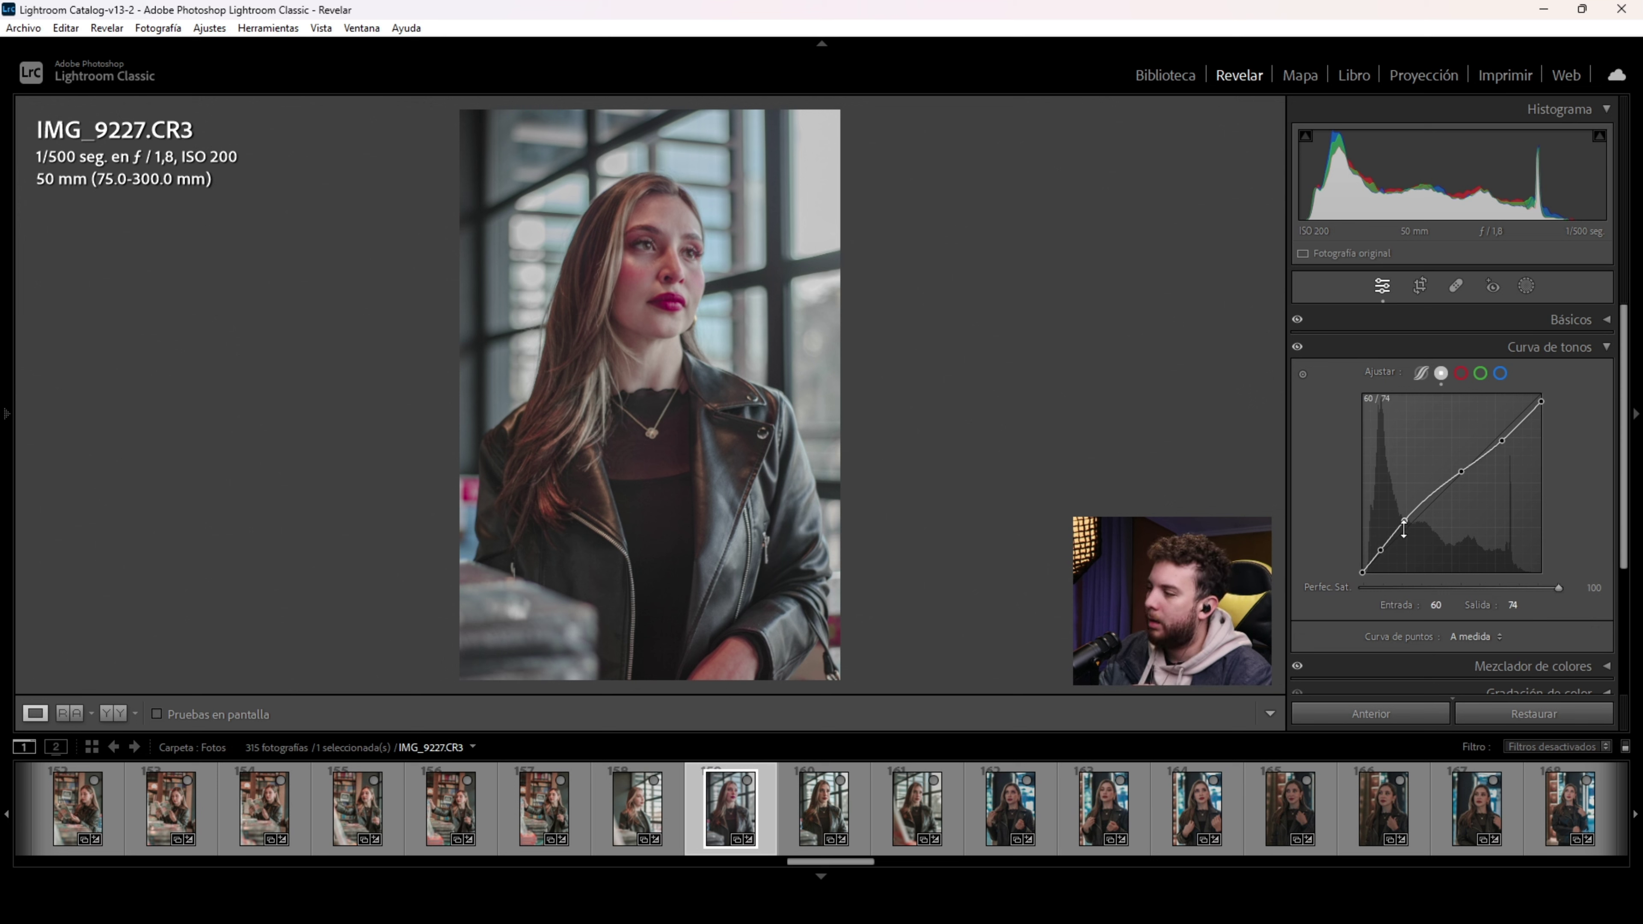
left_click(1462, 472)
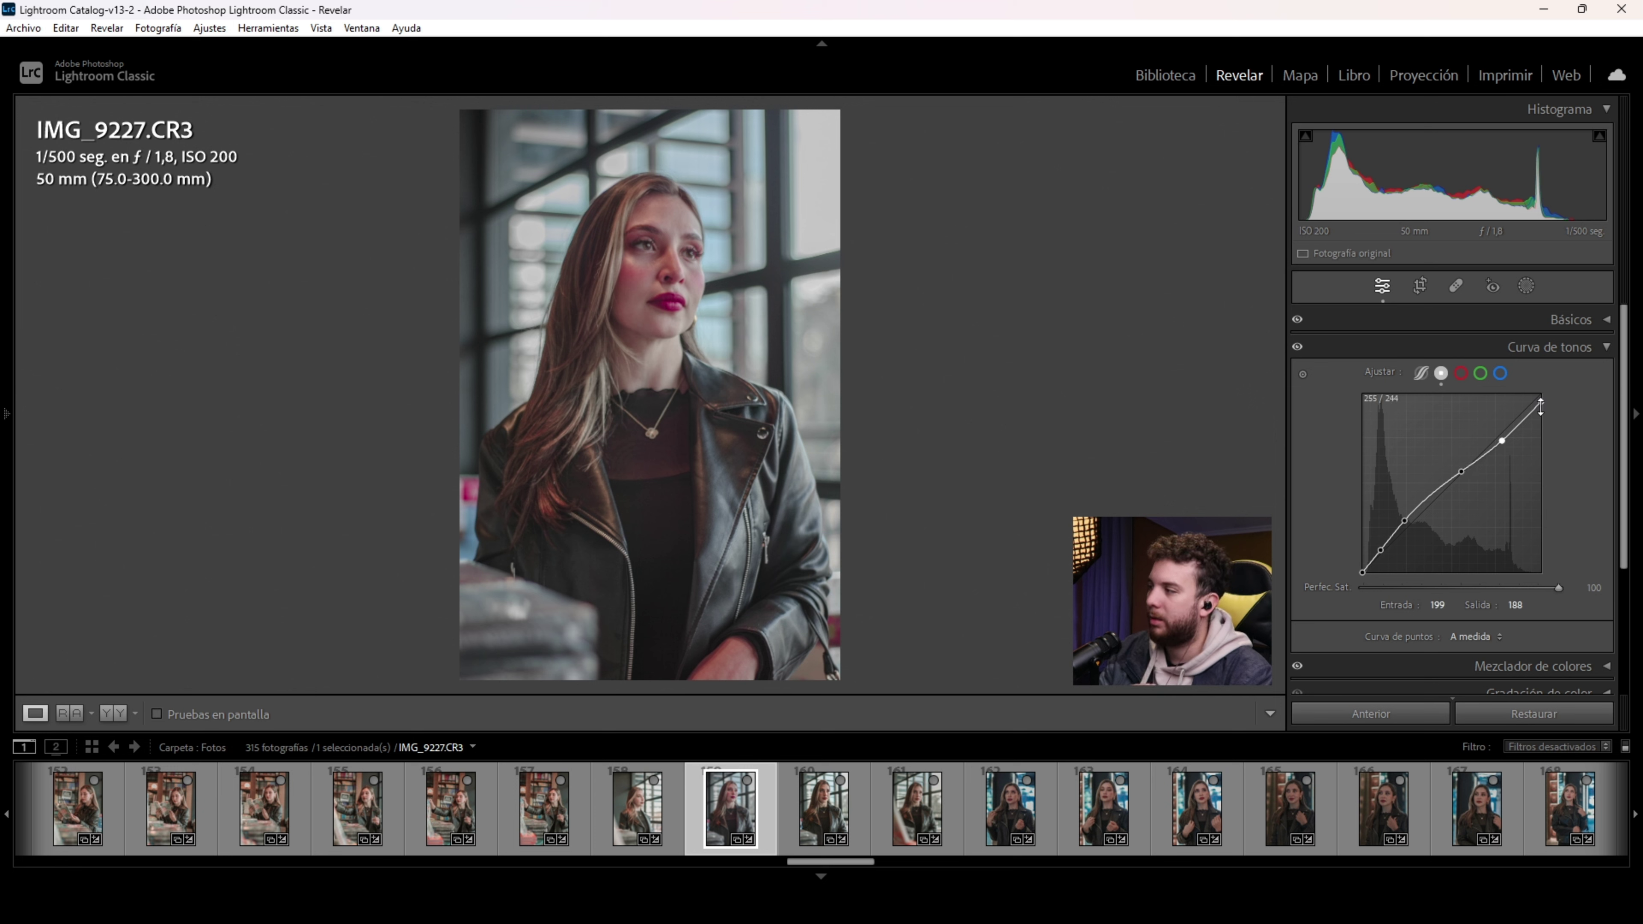
left_click_drag(1540, 401, 1543, 405)
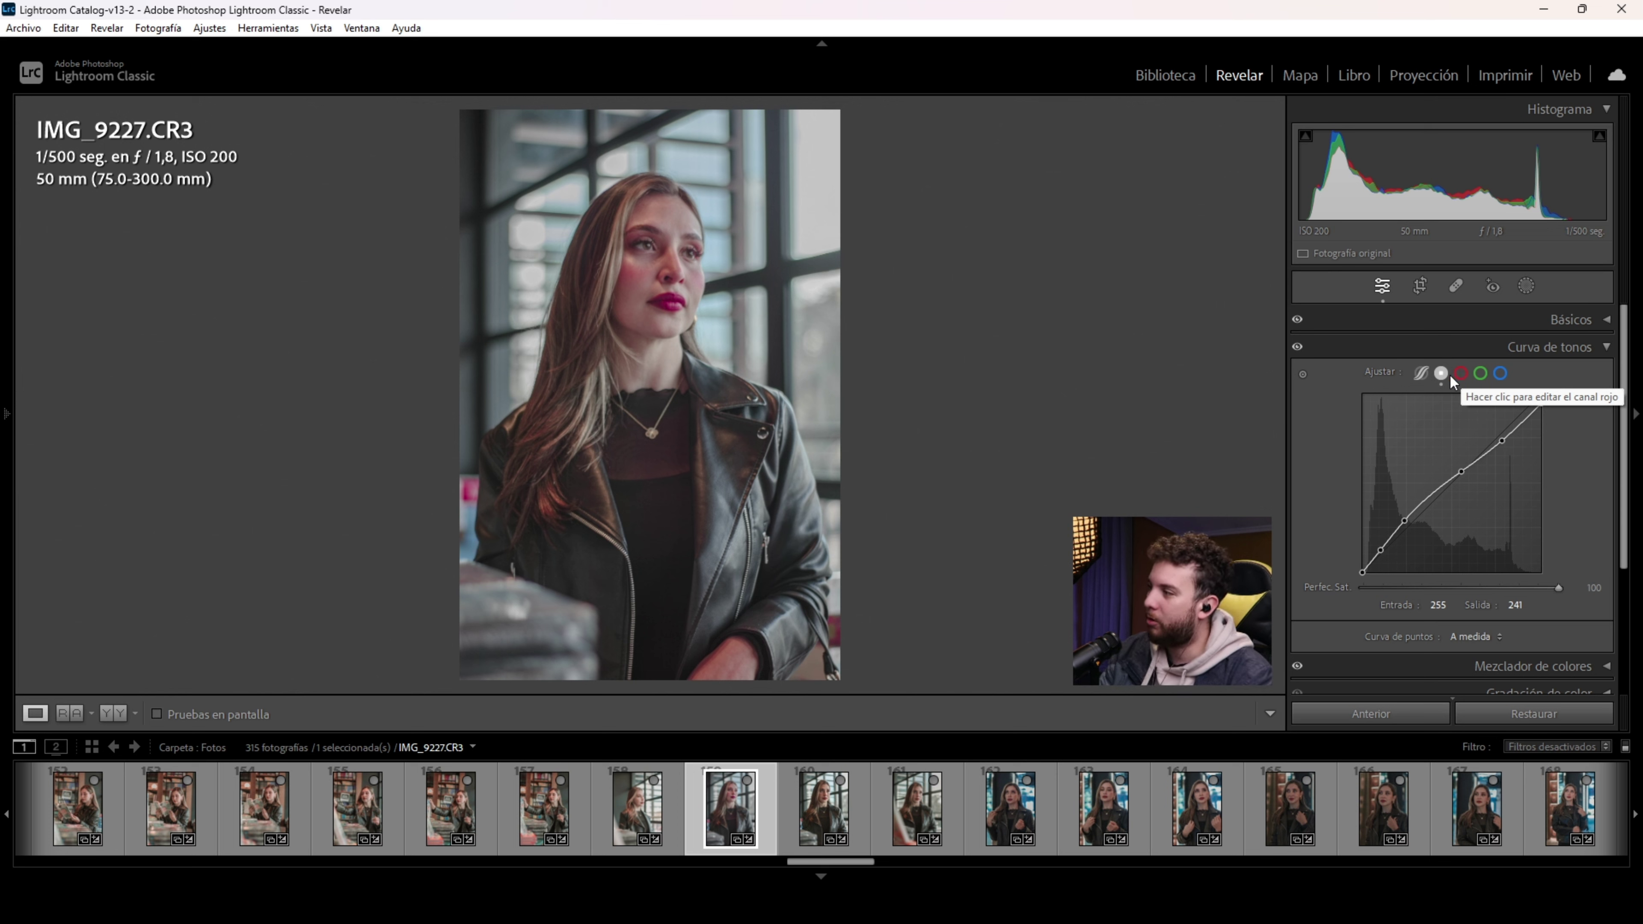
Step: On the red channel curve, add upper, middle and shadow points, undoing a trial shadow drag
left_click(1461, 373)
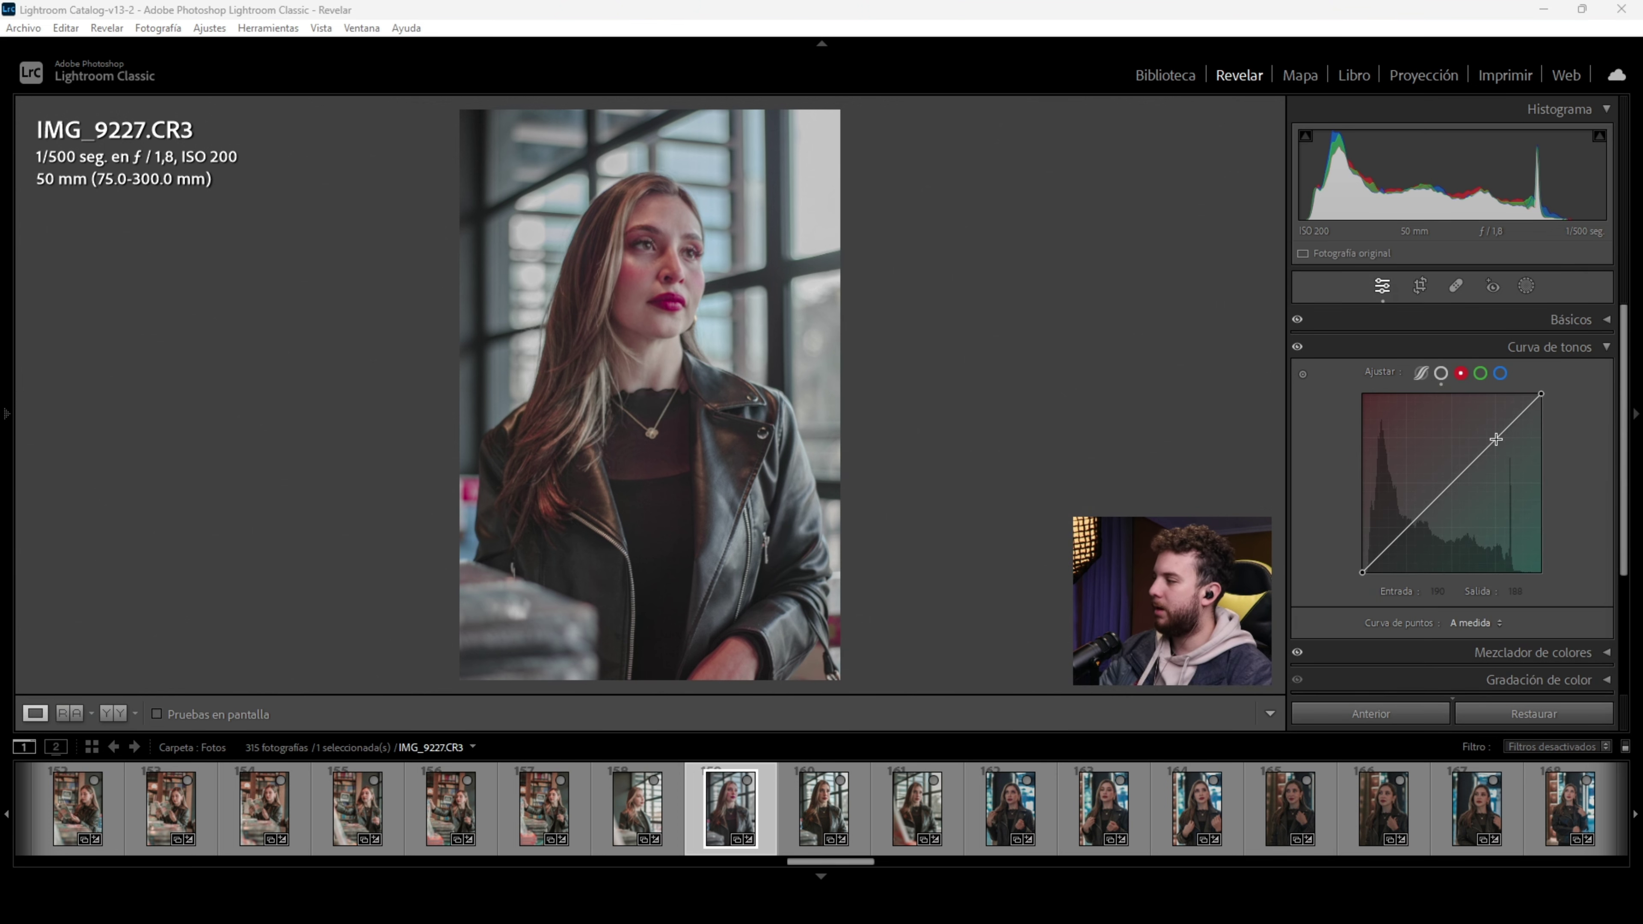
left_click(1497, 439)
left_click(1452, 484)
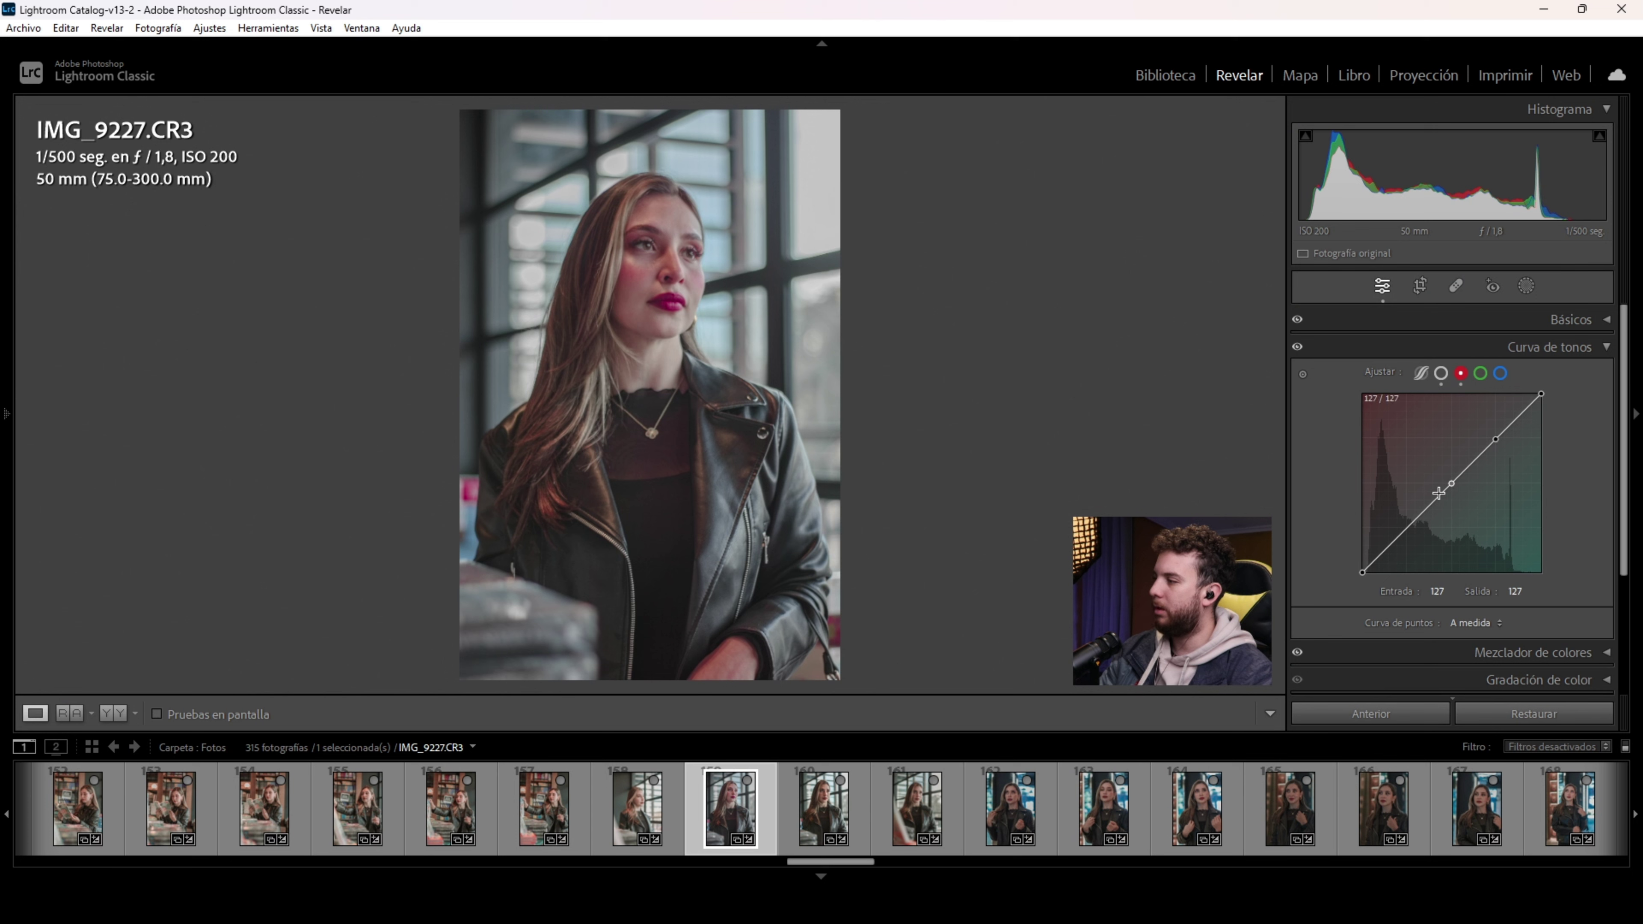
left_click(1406, 528)
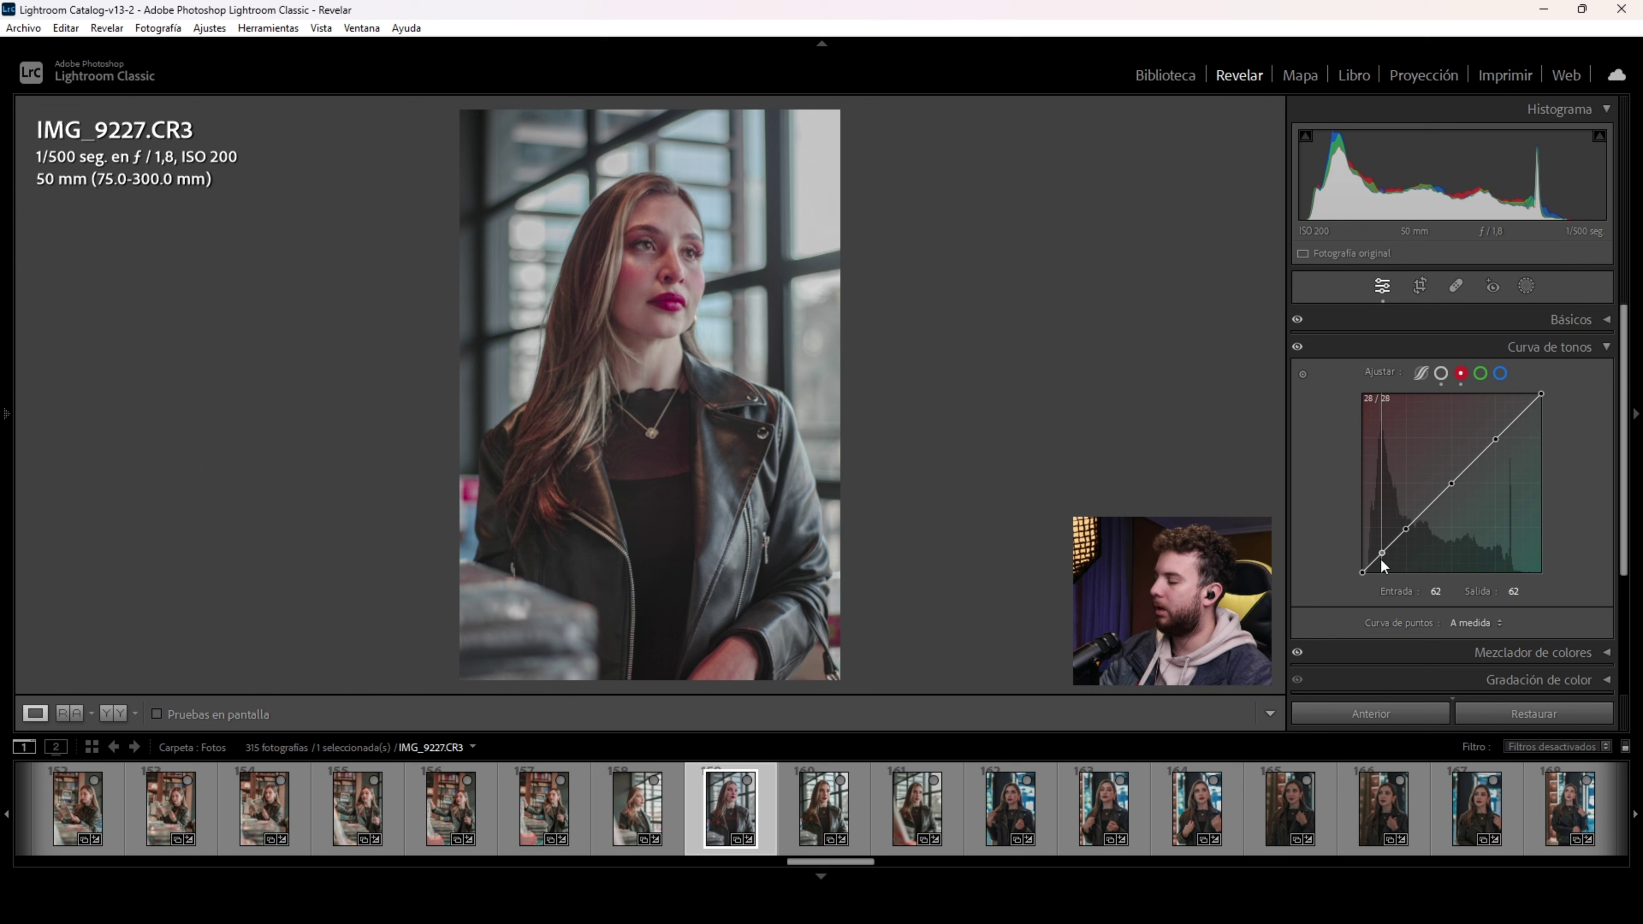
left_click_drag(1381, 561, 1382, 566)
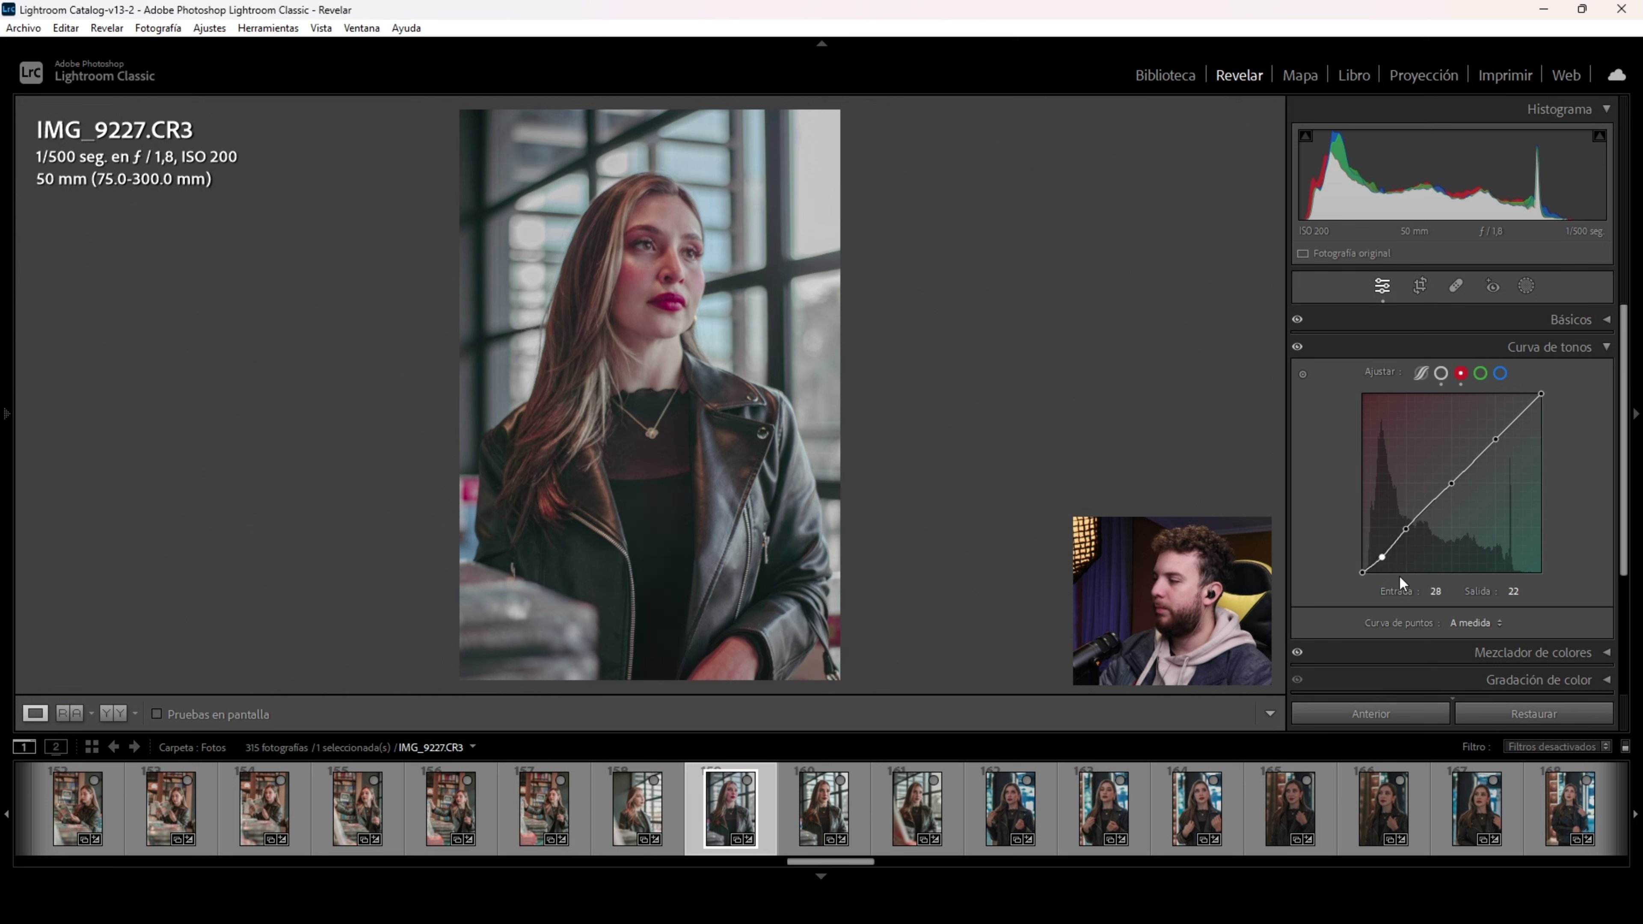
key("ctrl+z")
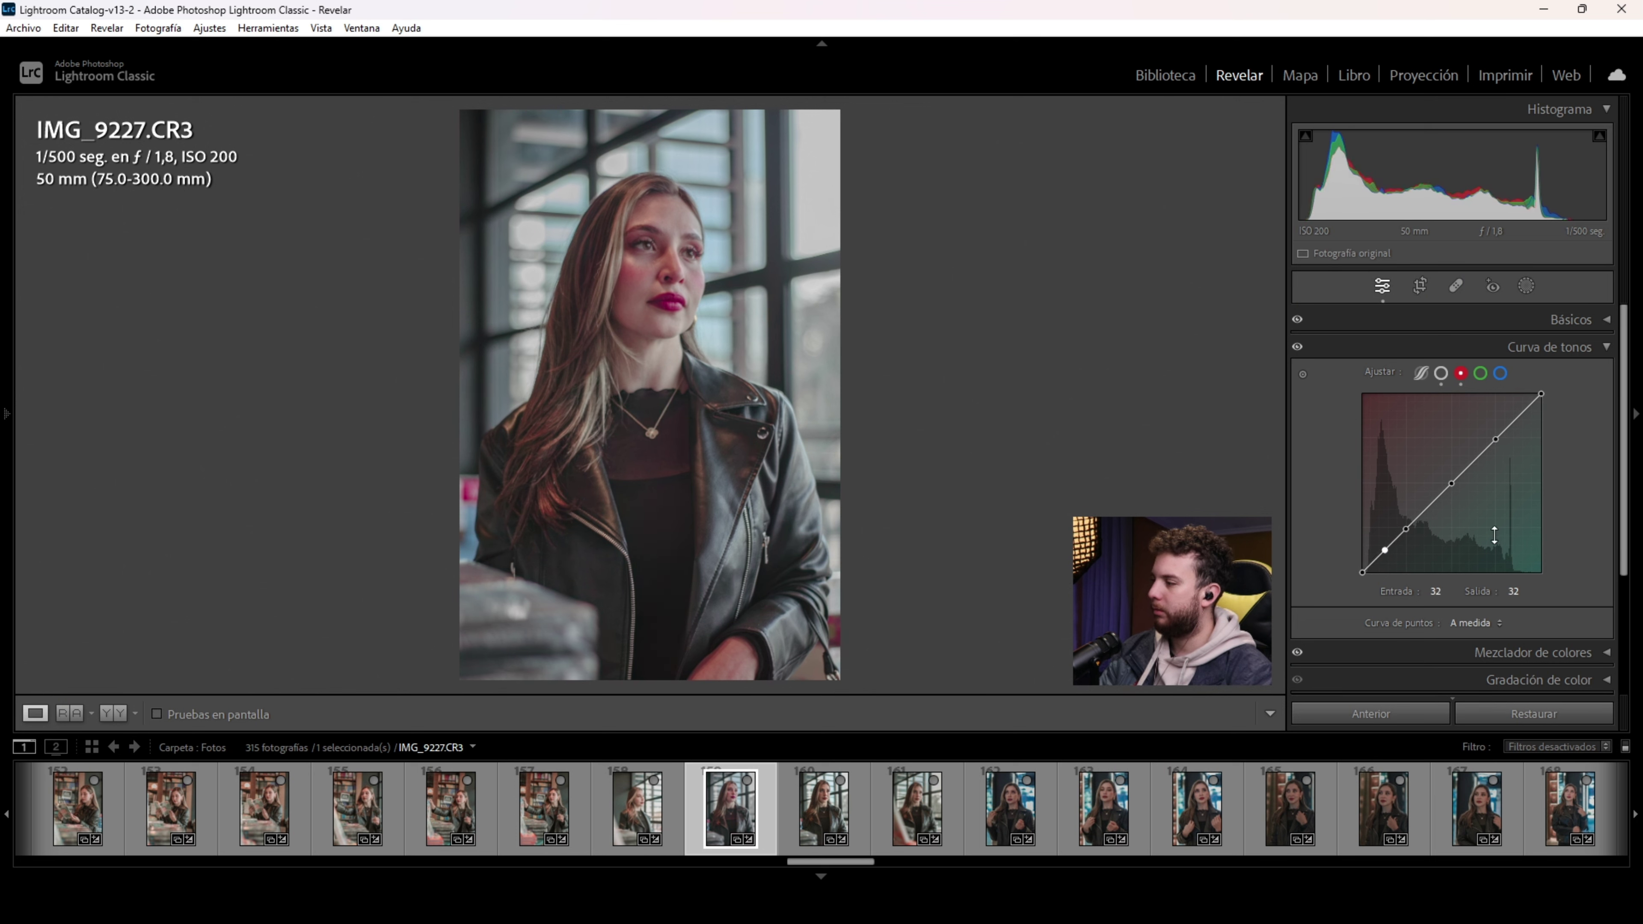
Step: Raise red in the highlights and midtones and pull red down in the shadows
left_click_drag(1495, 440, 1492, 437)
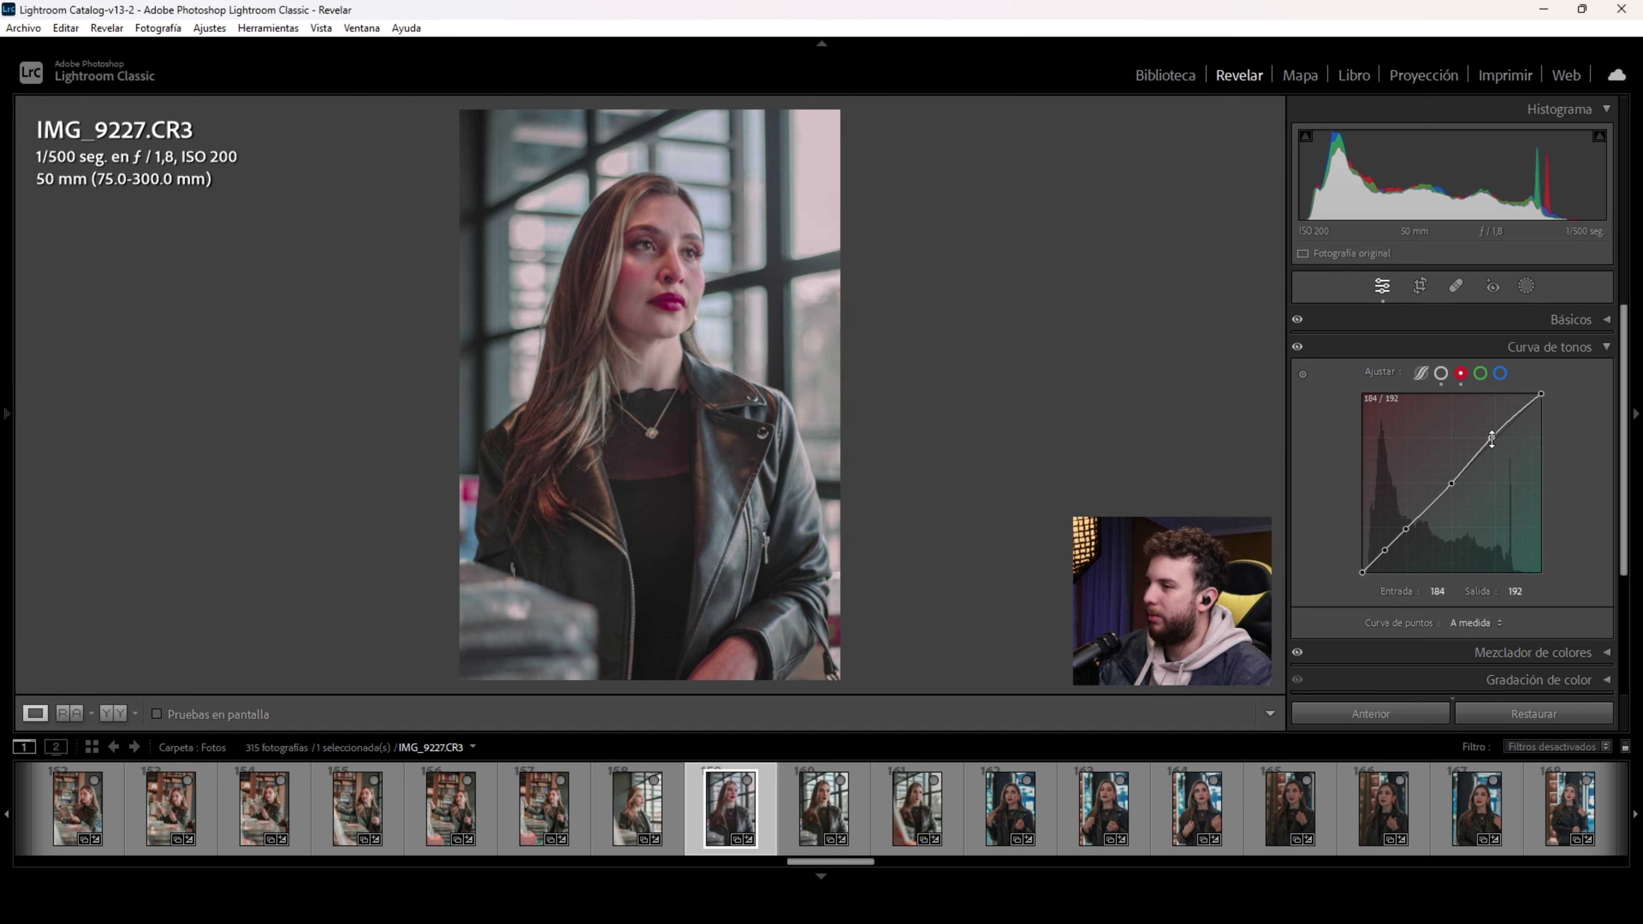
left_click(1451, 483)
left_click_drag(1453, 483, 1458, 475)
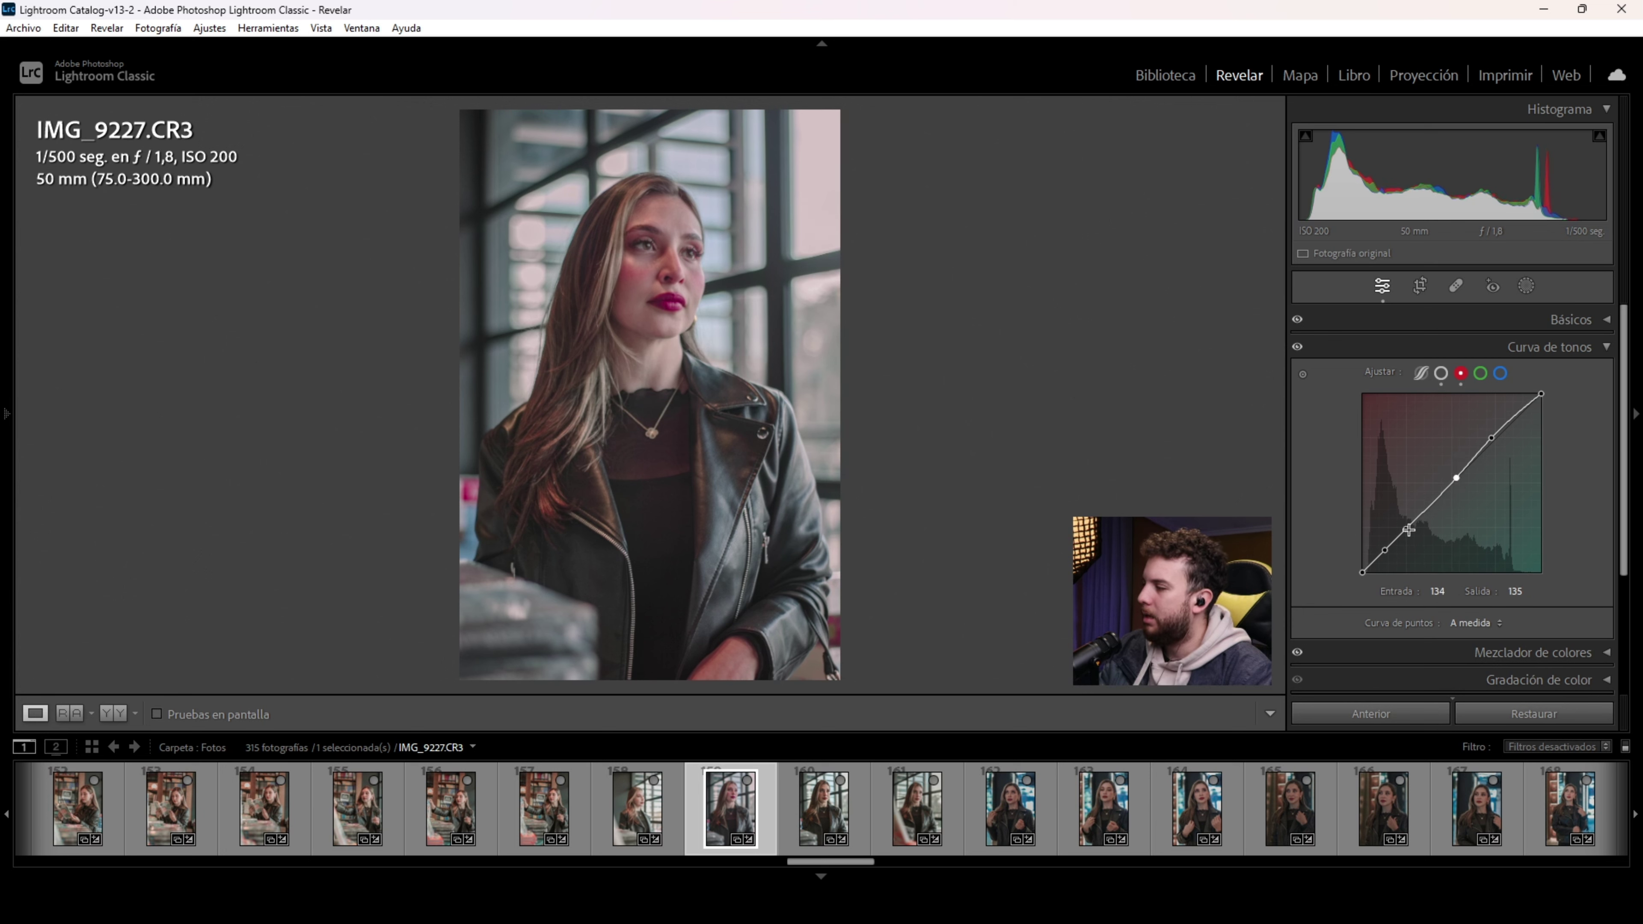
left_click_drag(1409, 529, 1405, 534)
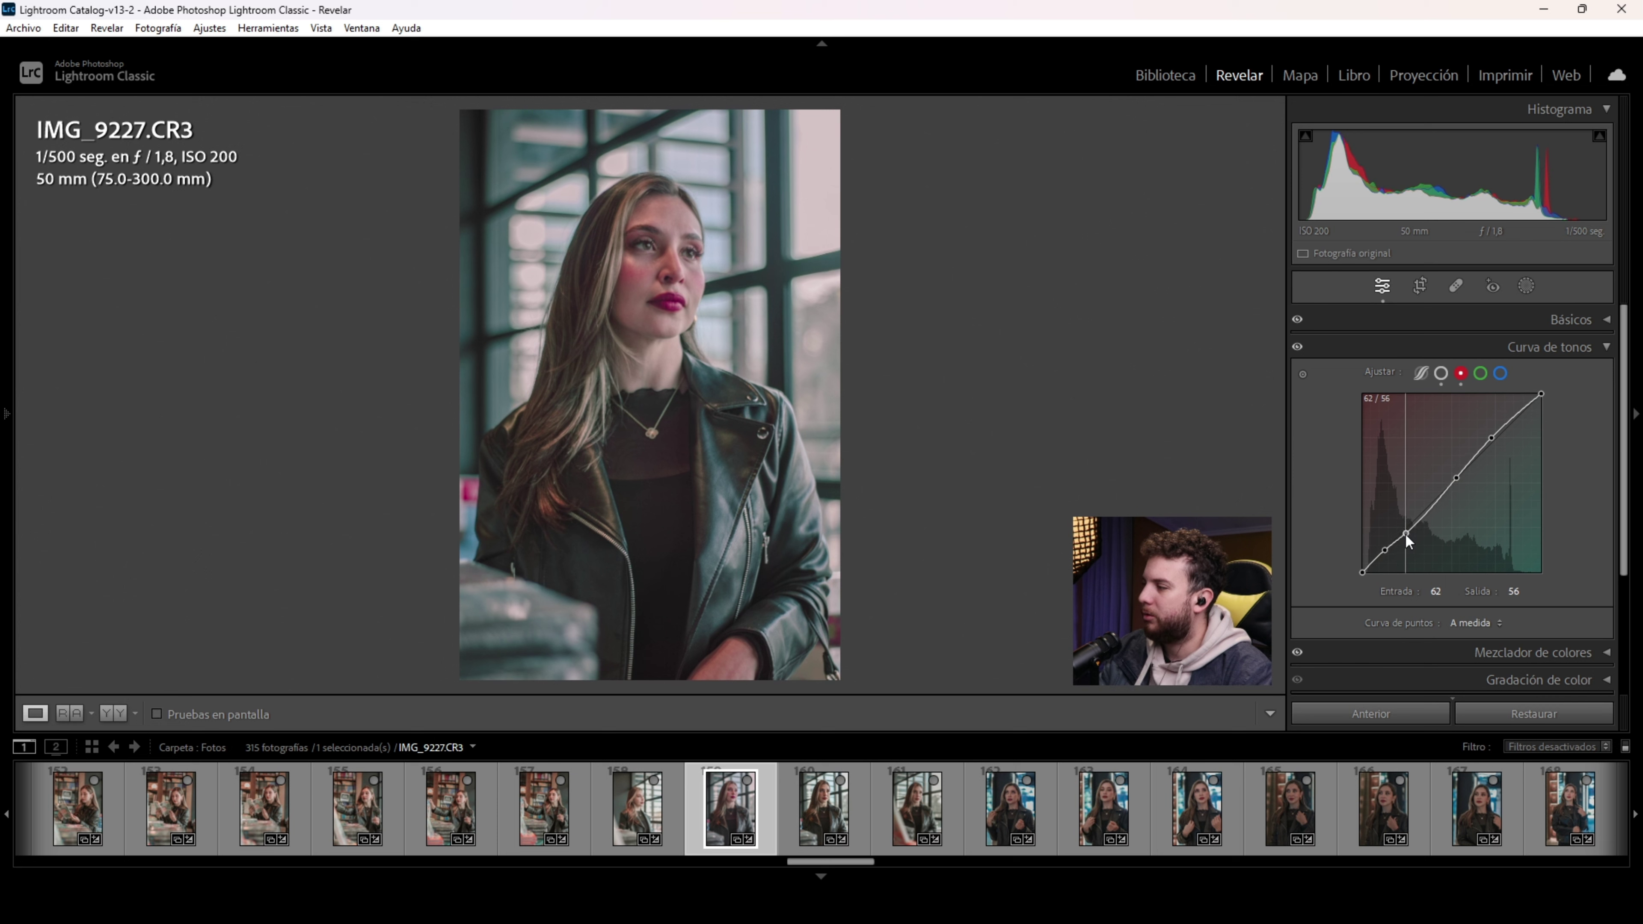
left_click_drag(1381, 553, 1382, 558)
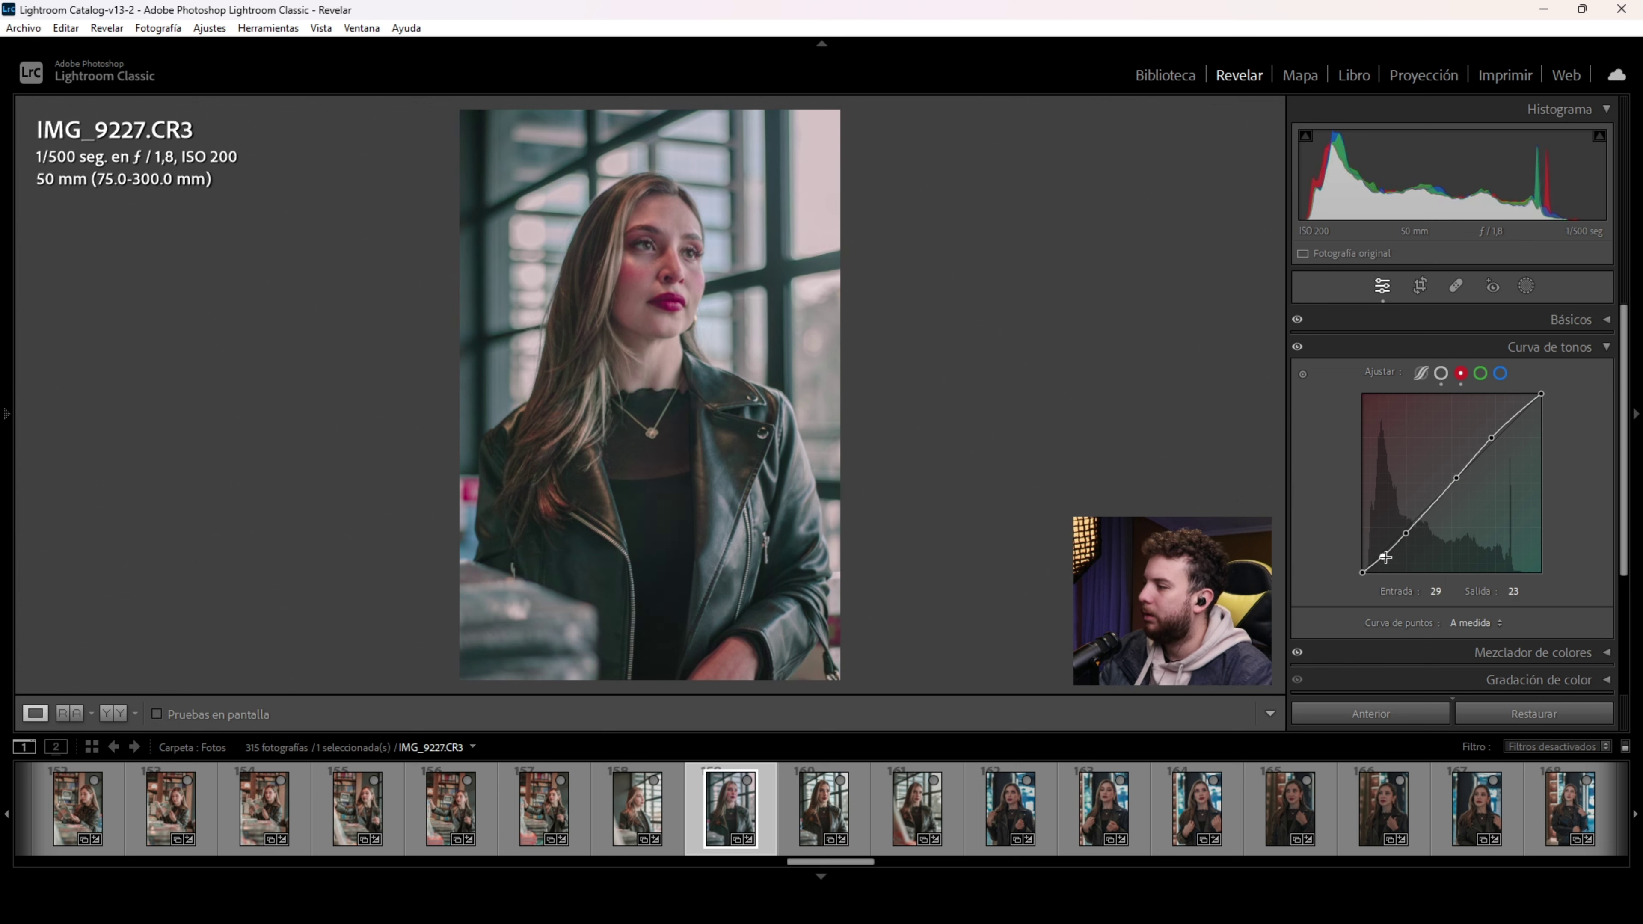
left_click_drag(1382, 558, 1405, 537)
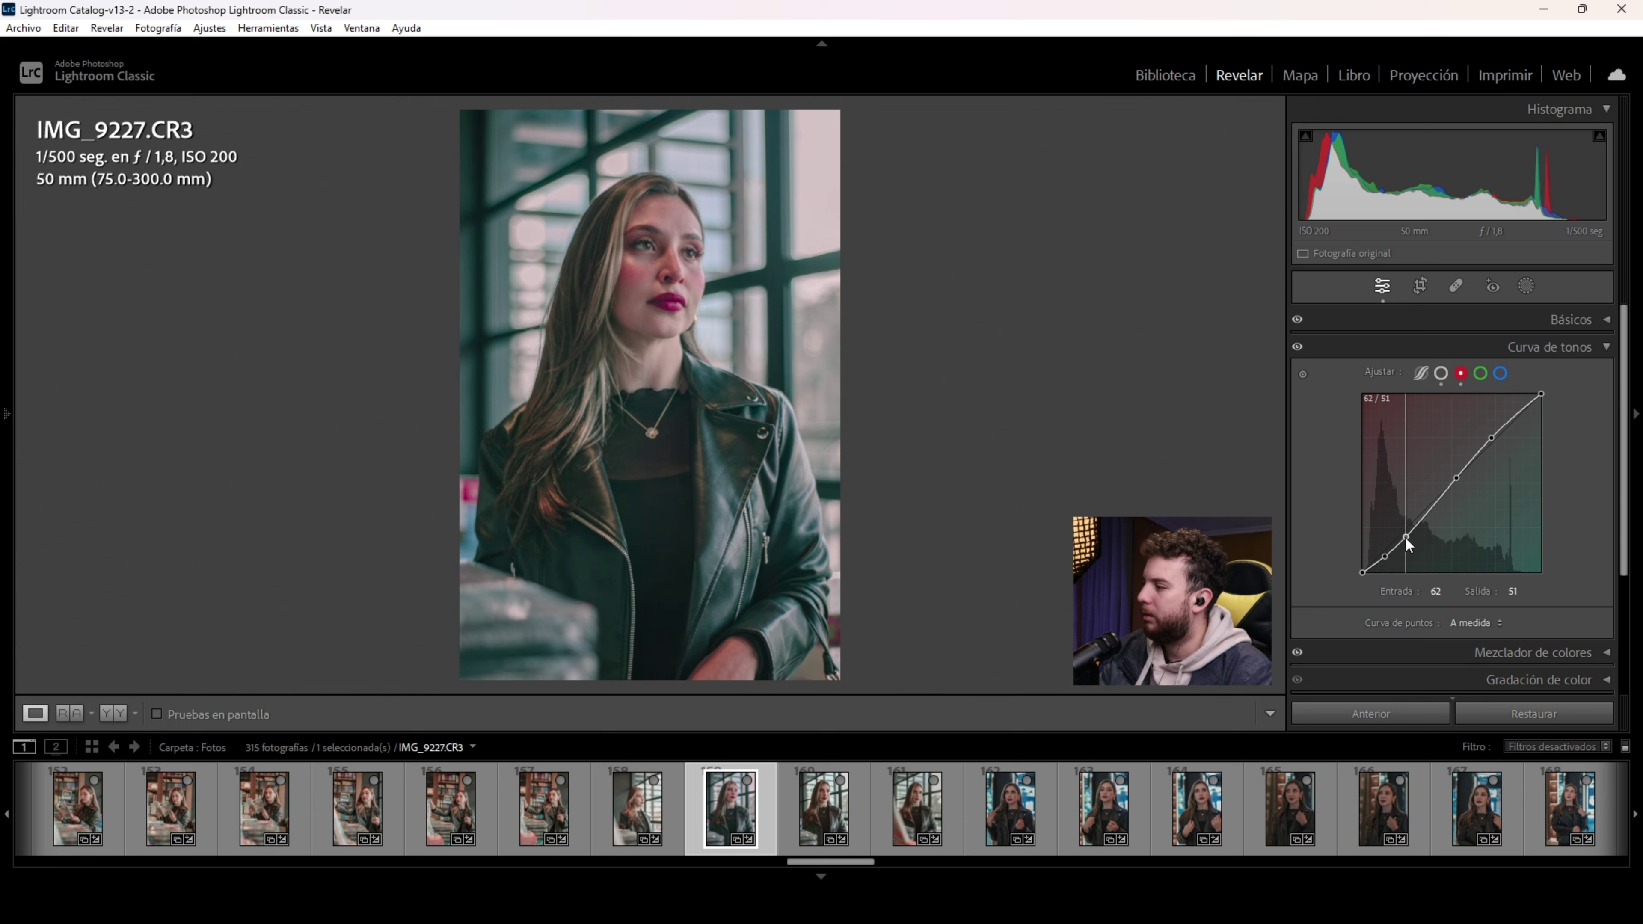
left_click(1454, 478)
left_click_drag(1491, 437, 1493, 435)
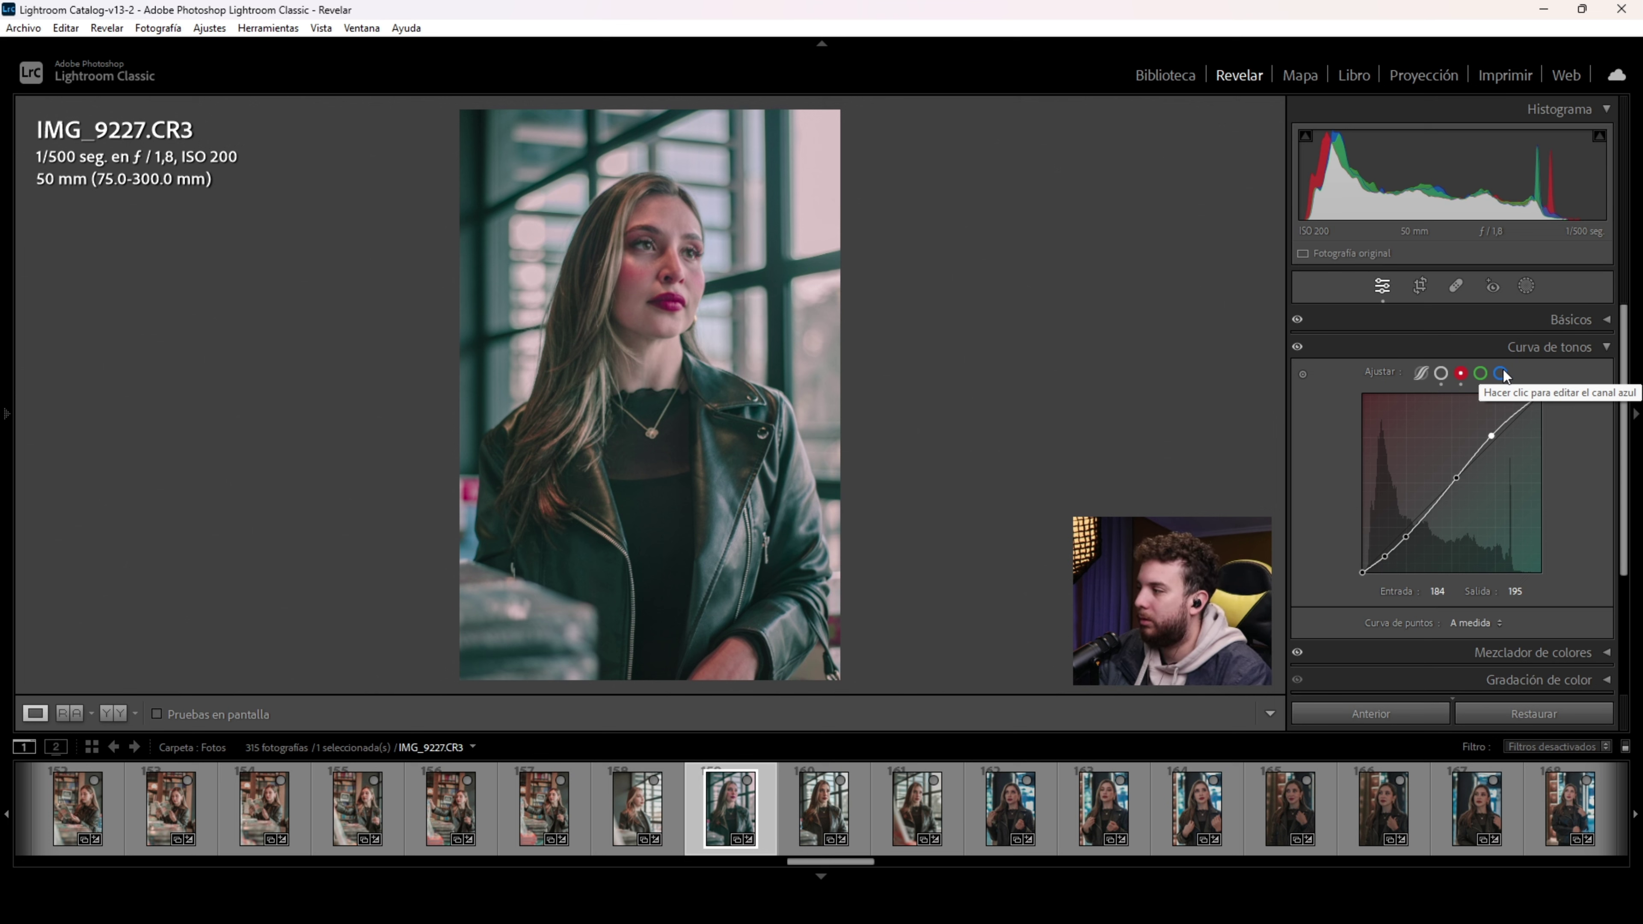
Step: Copy the red channel curve with Copiar ajustes de canal
left_click(1479, 374)
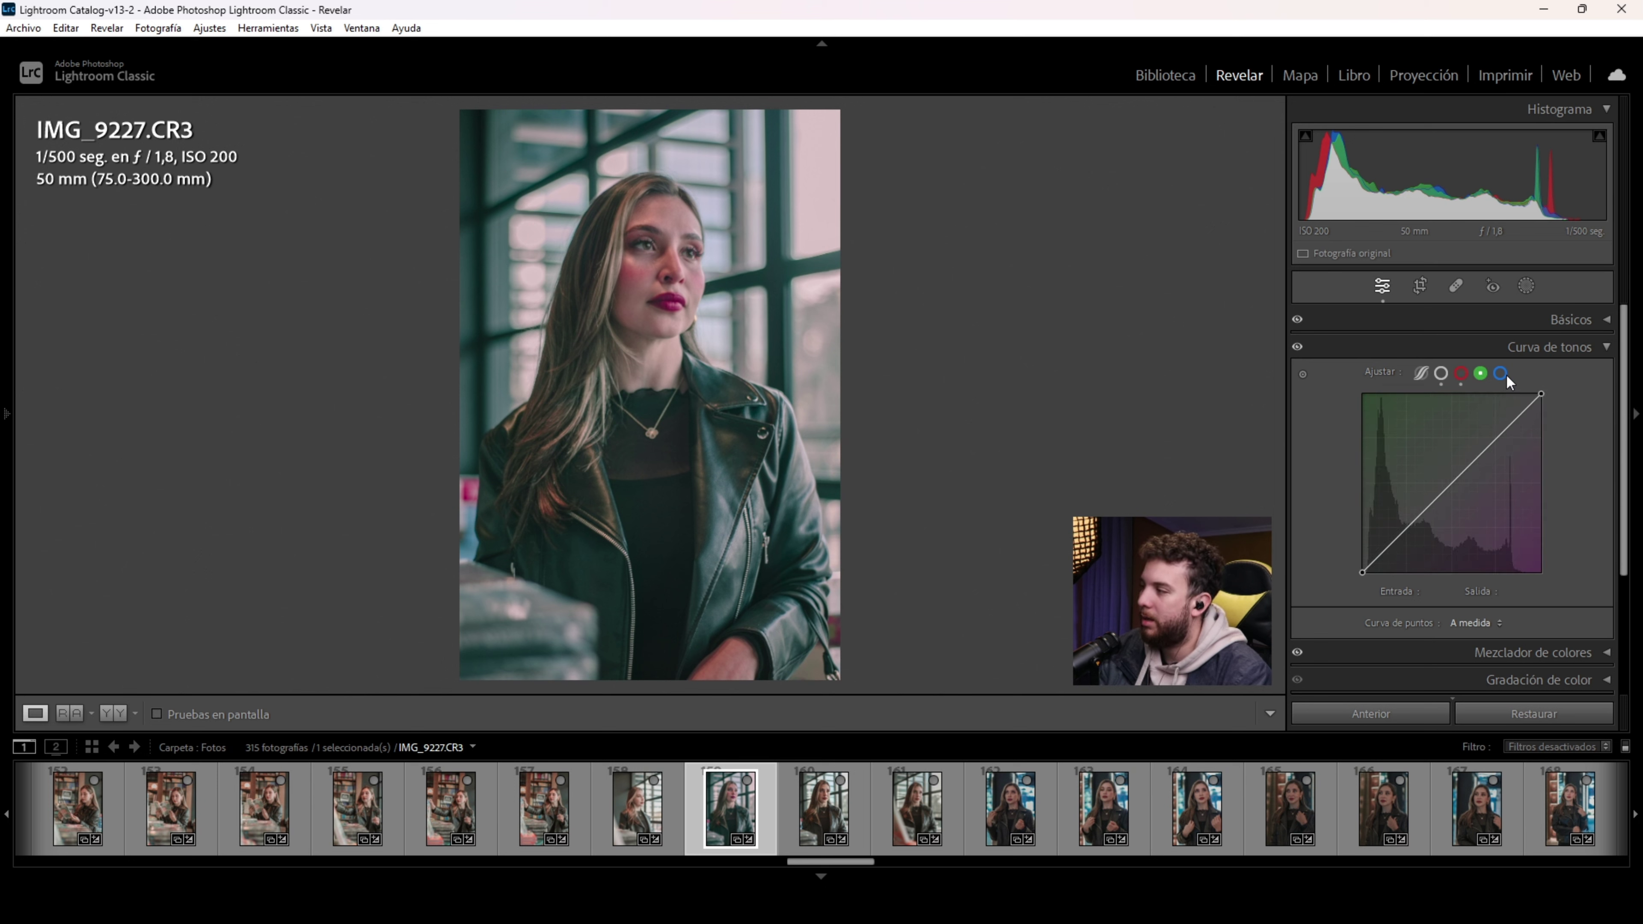
left_click(1500, 374)
left_click(1460, 373)
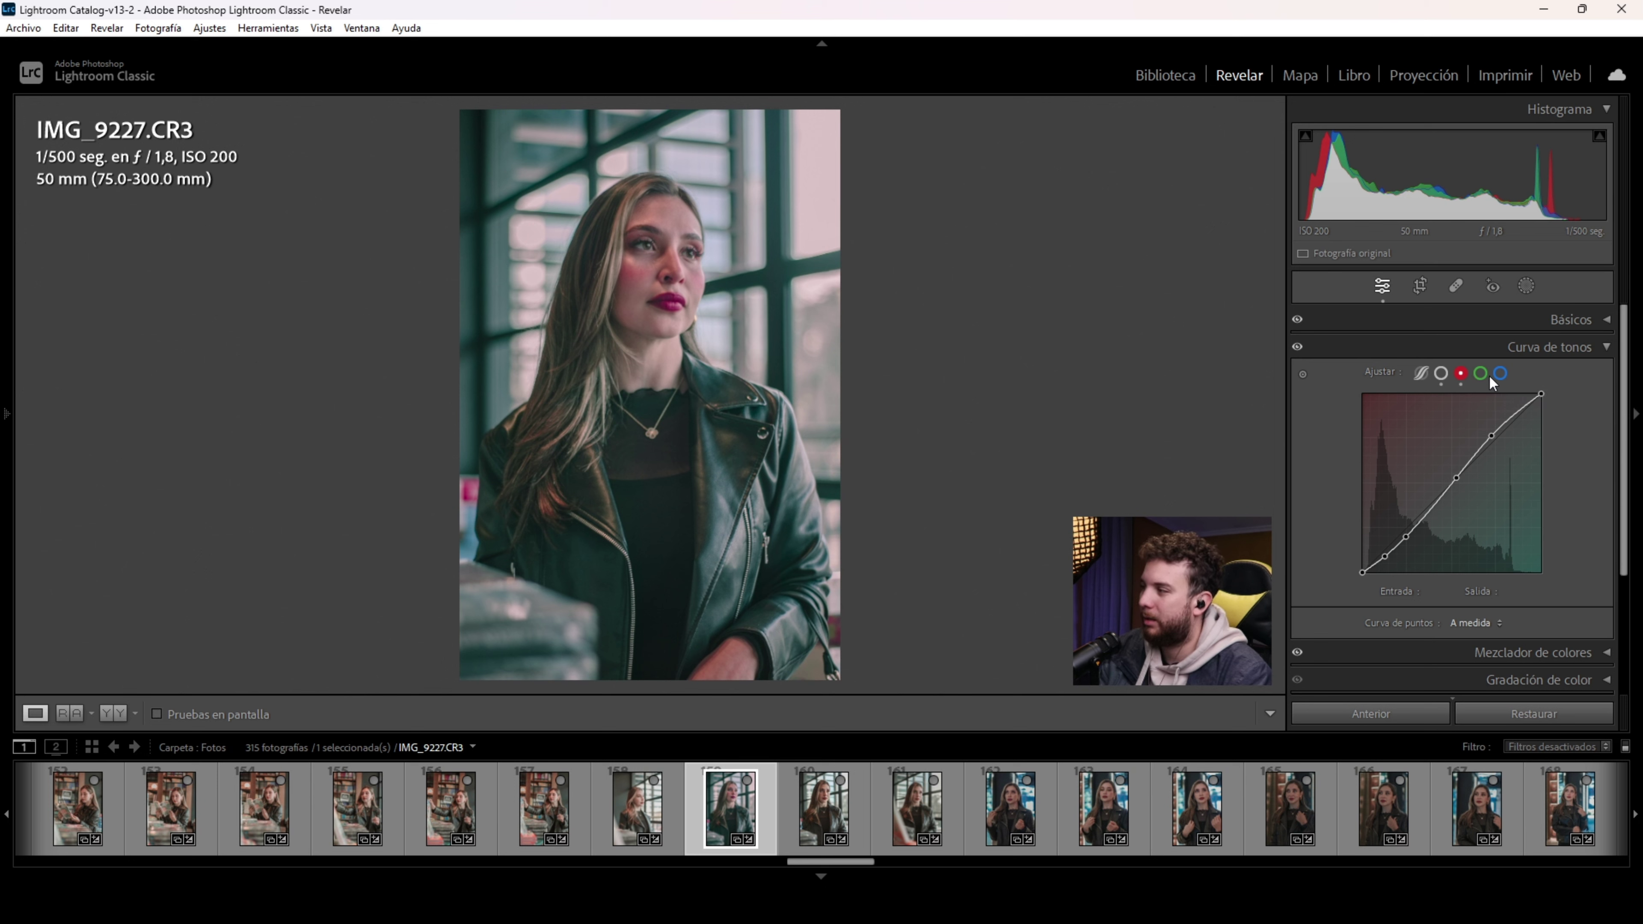
left_click(1477, 376)
left_click(1456, 376)
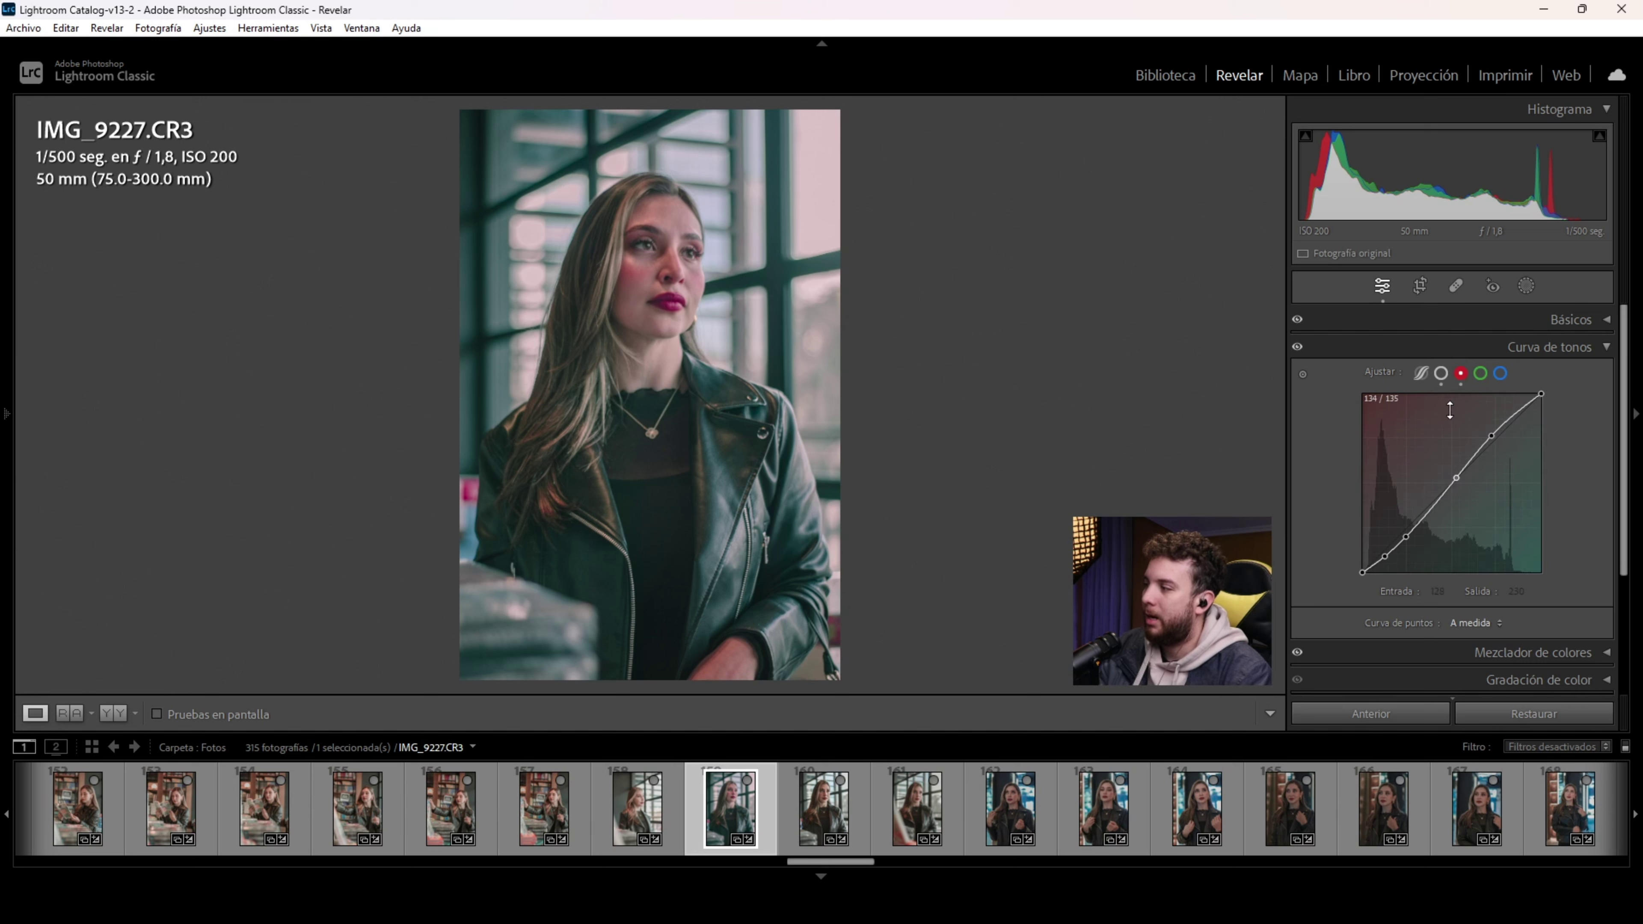
right_click(1445, 424)
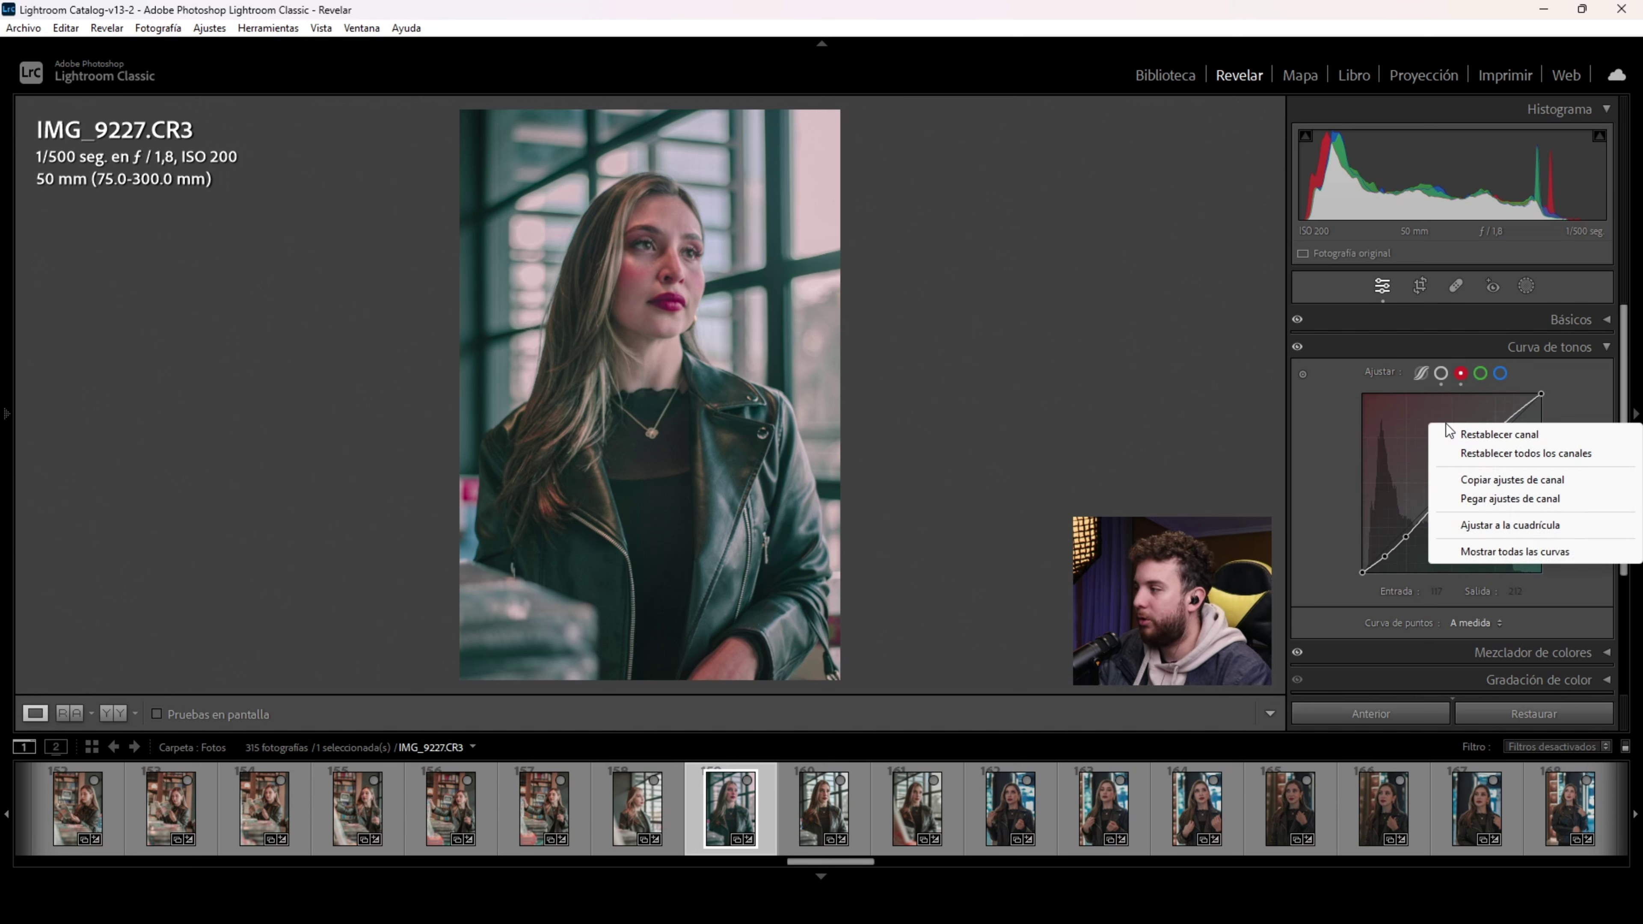
left_click(1501, 480)
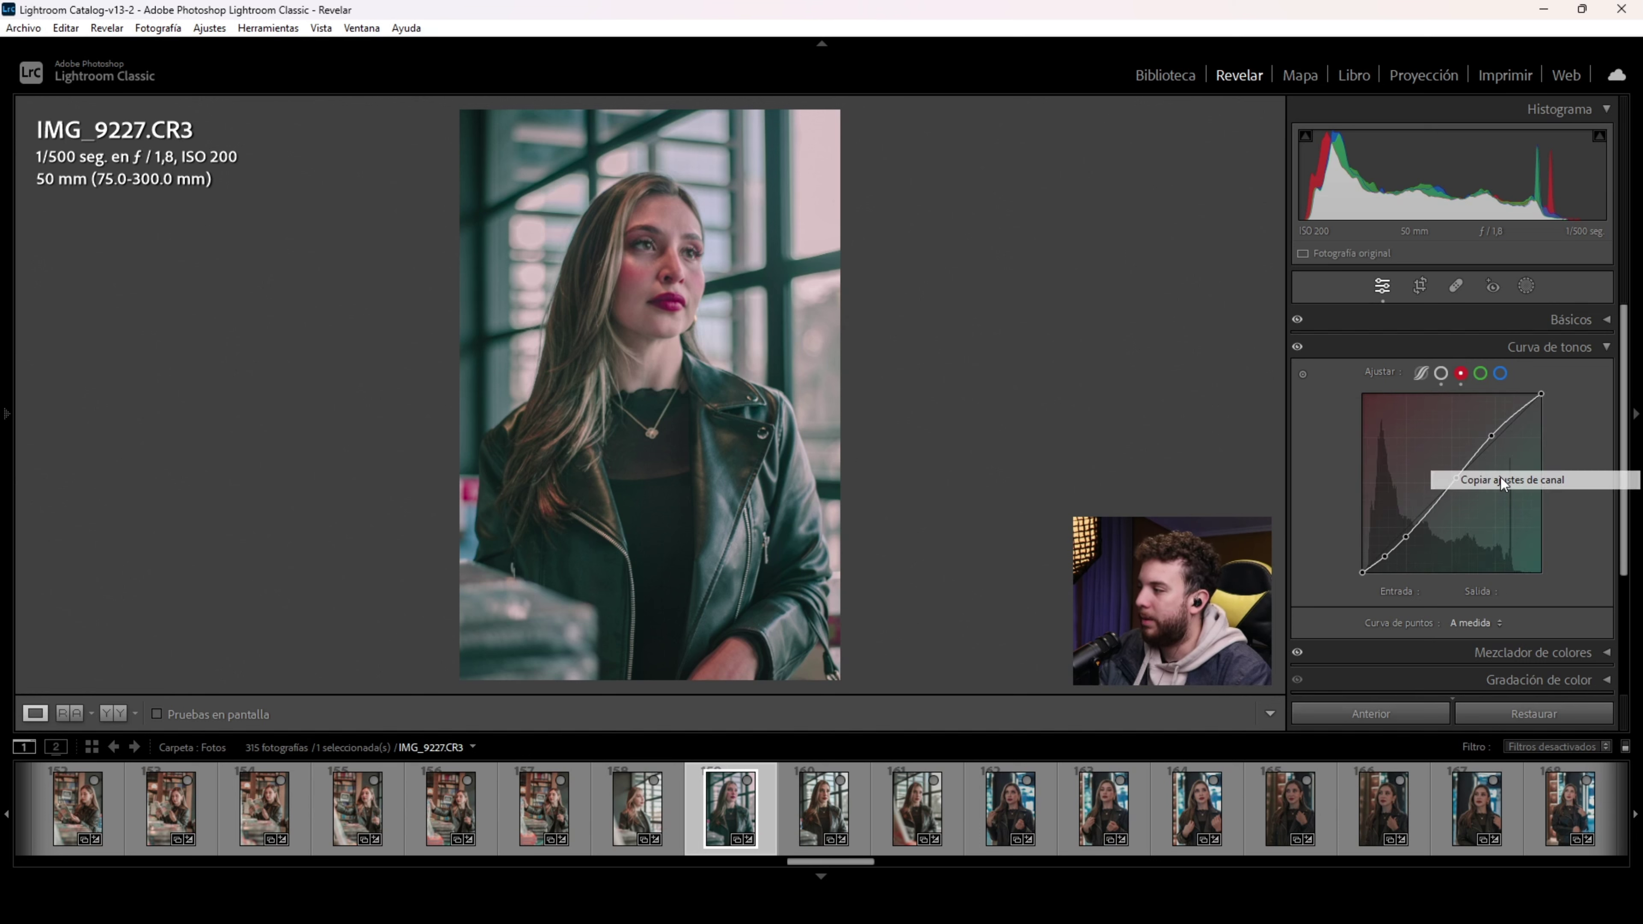
Step: Paste the red curve into the green and blue channels with Pegar ajustes de canal
left_click(1483, 377)
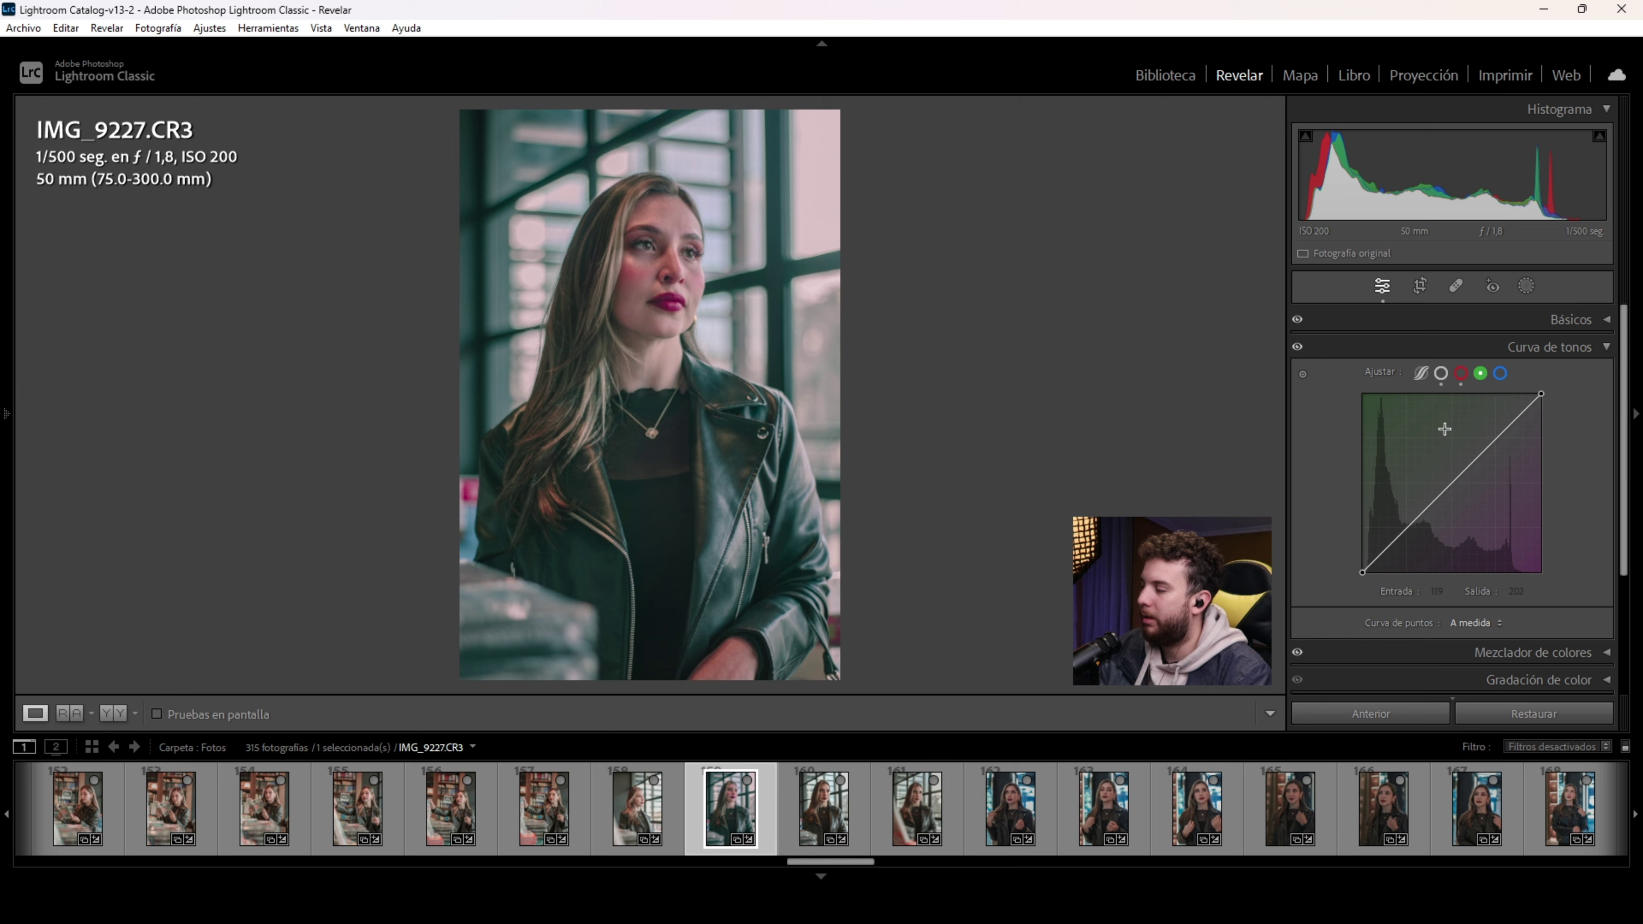
right_click(1431, 443)
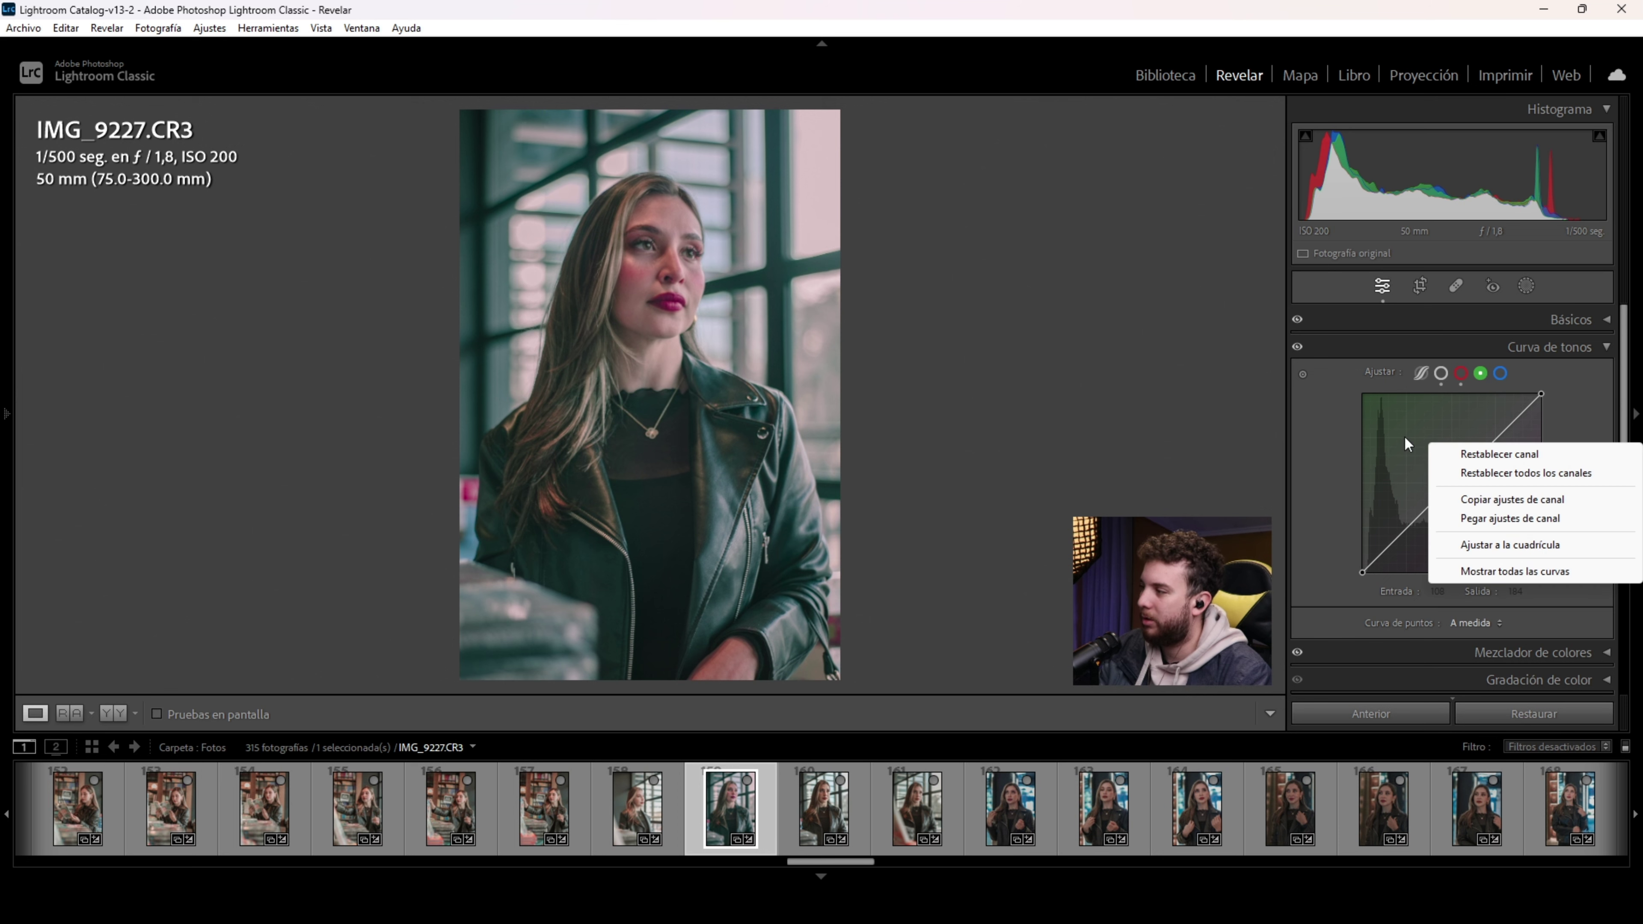
left_click(1508, 520)
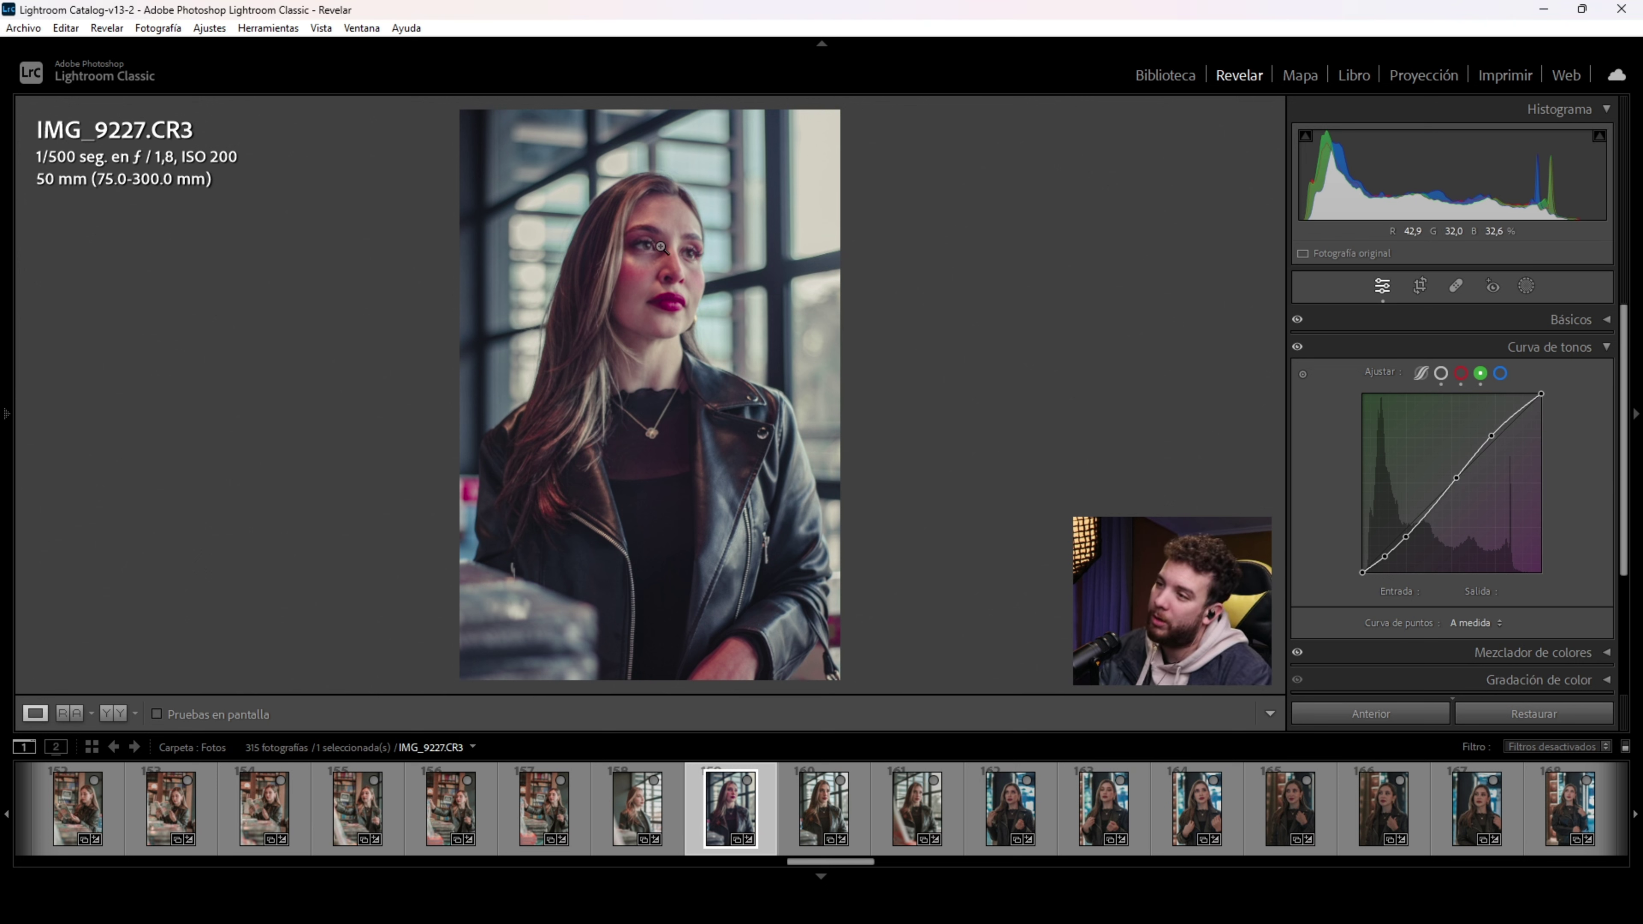
left_click(1500, 373)
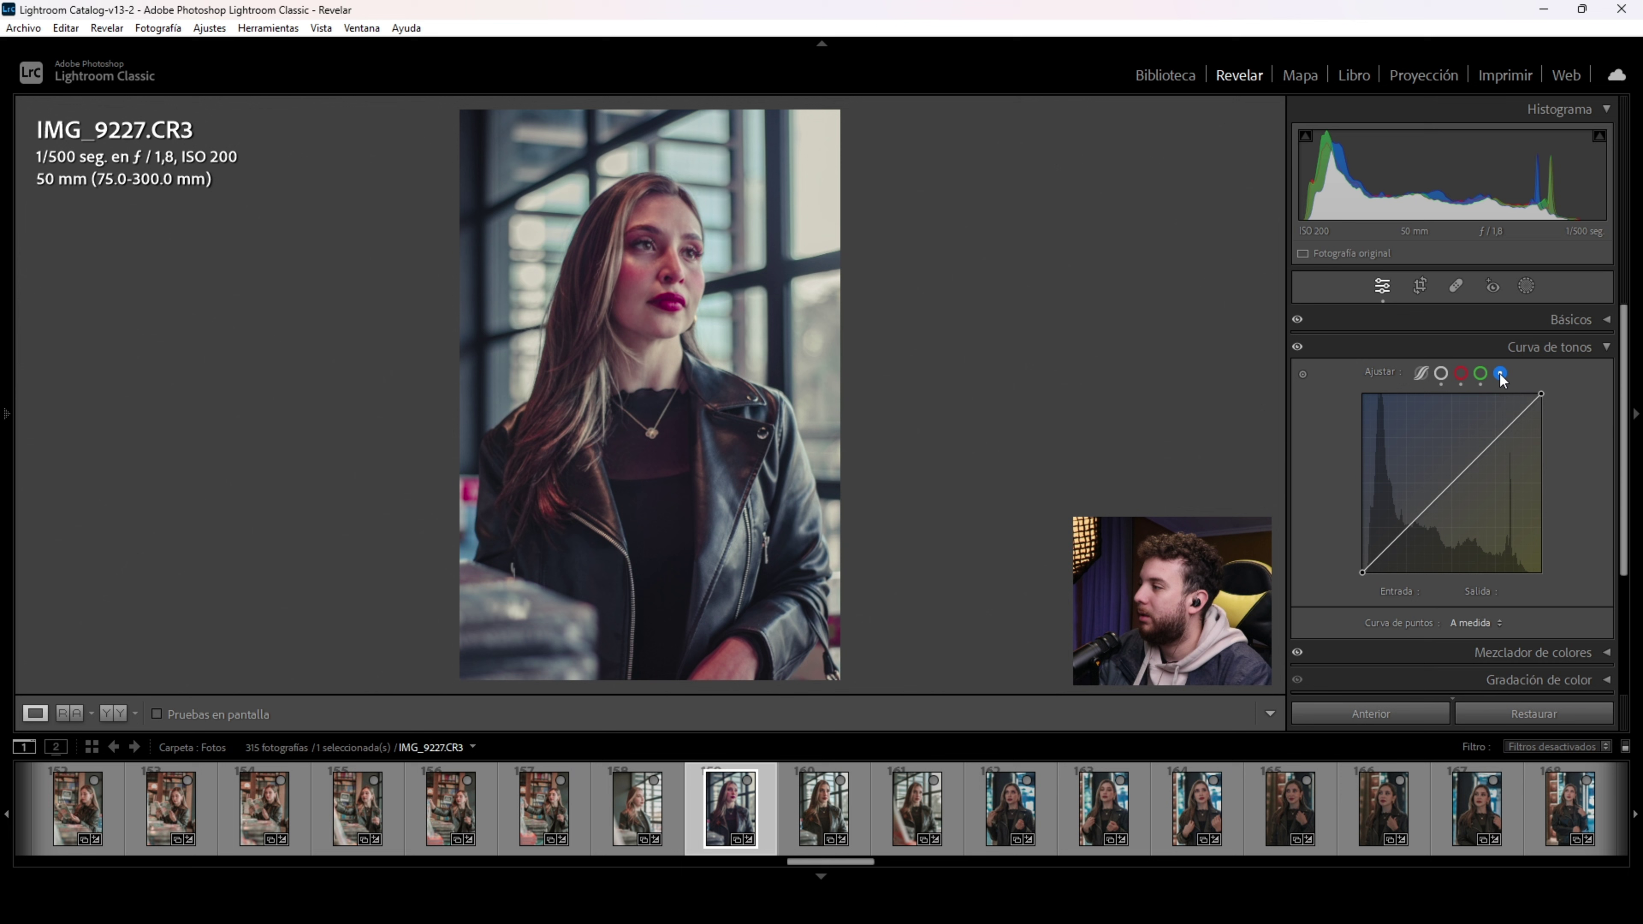
right_click(1459, 443)
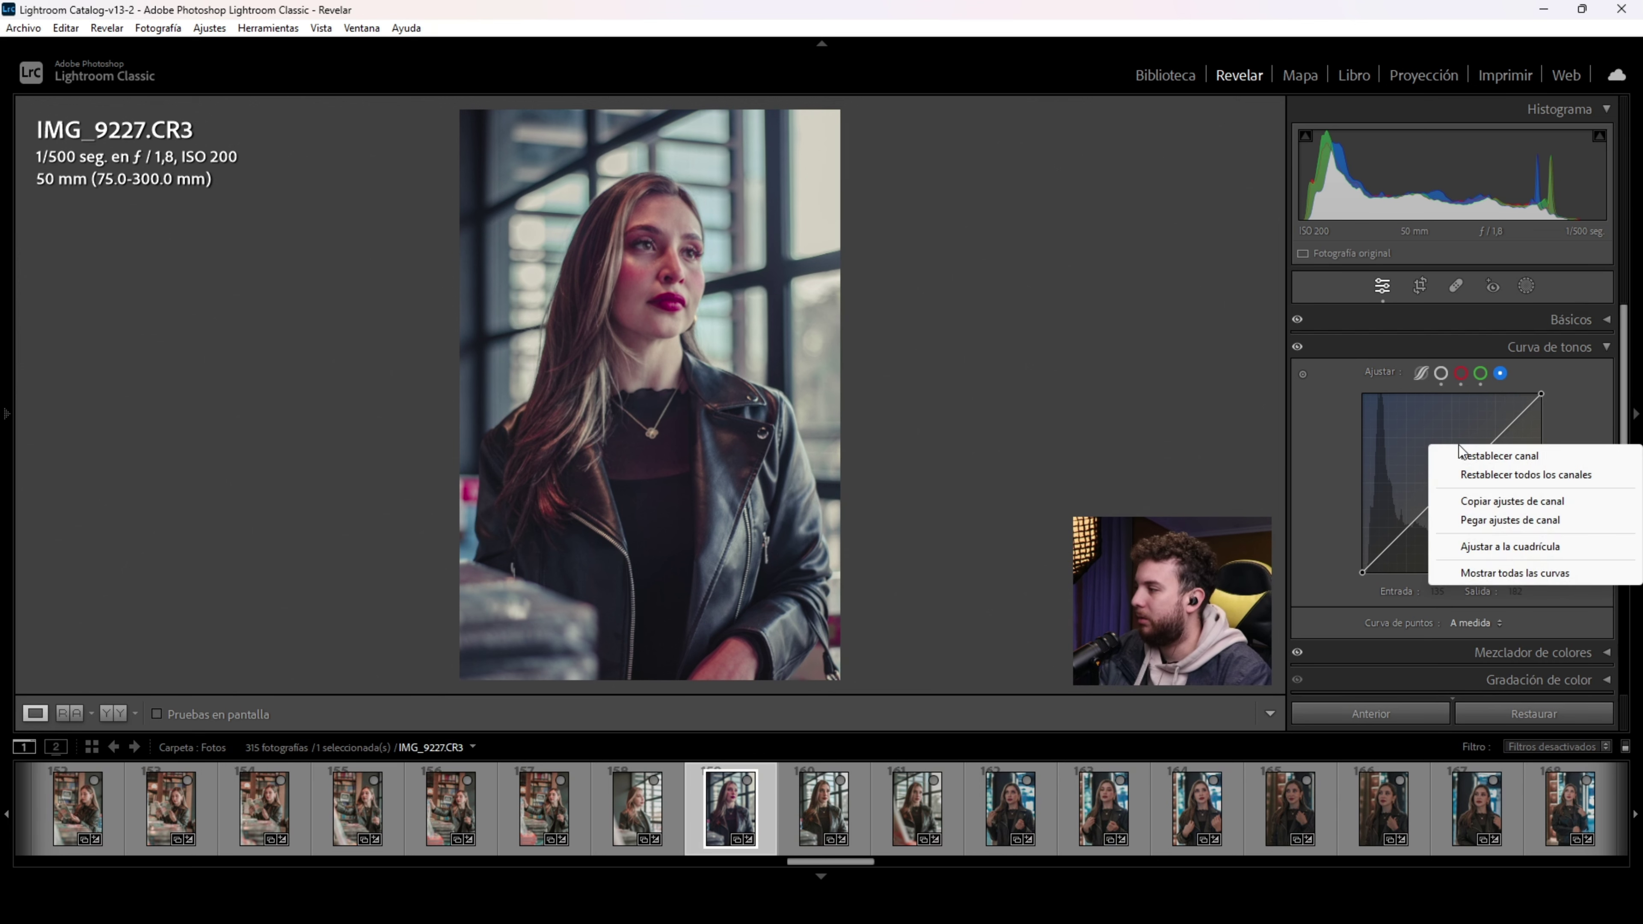
left_click(1484, 520)
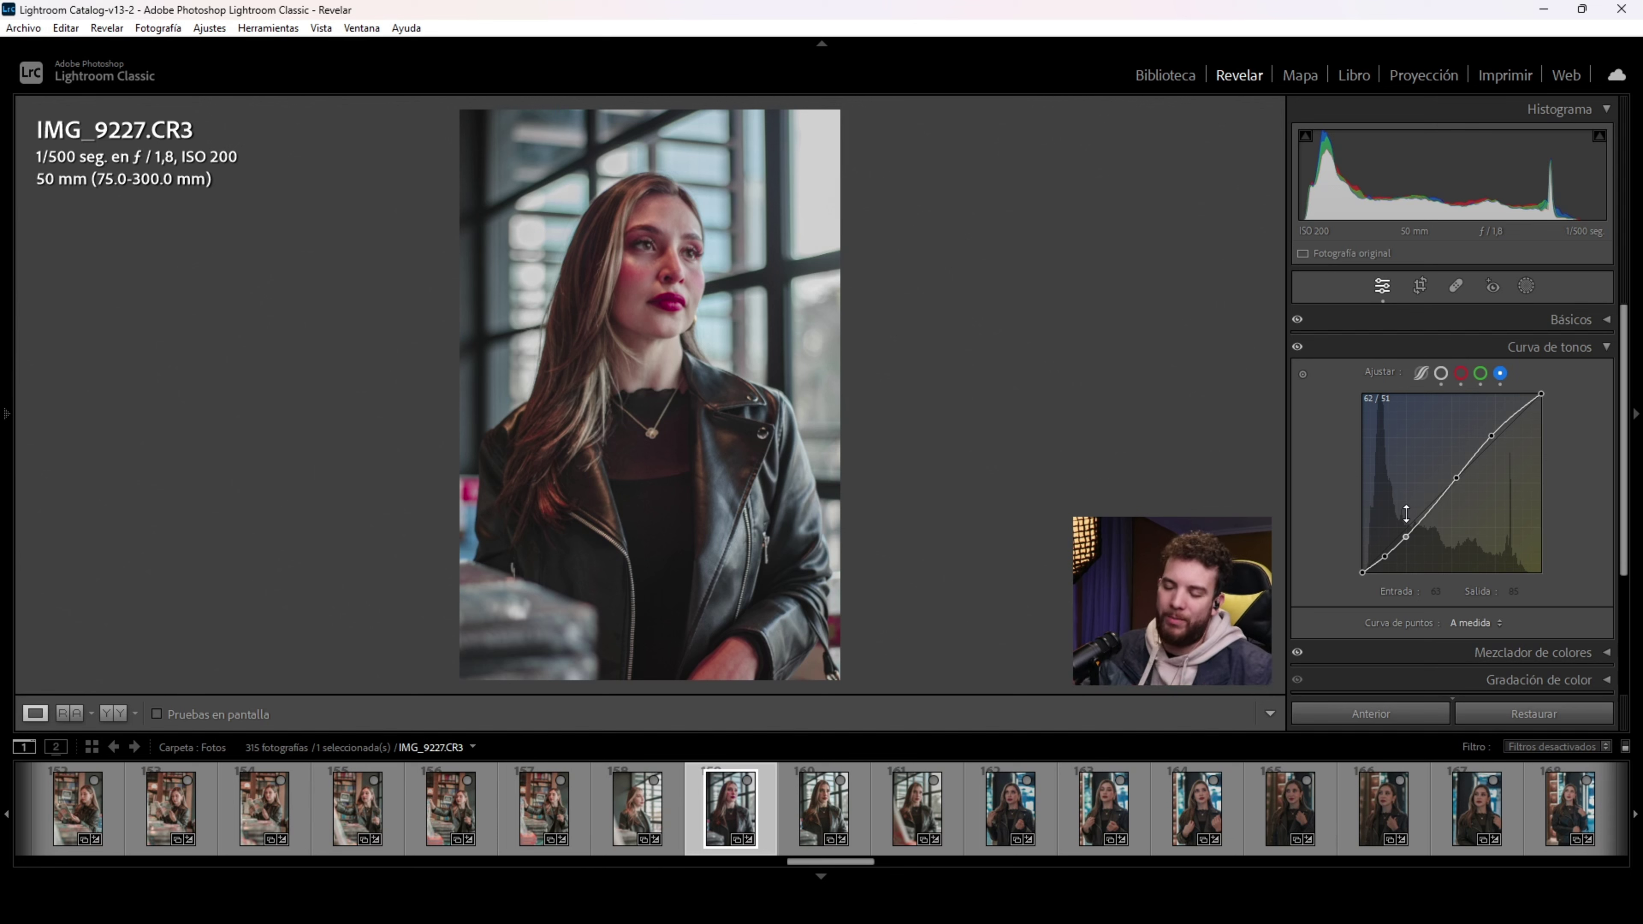
Step: In Gradación de color, set the shadows to hue 66 and saturation 12
left_click(1604, 347)
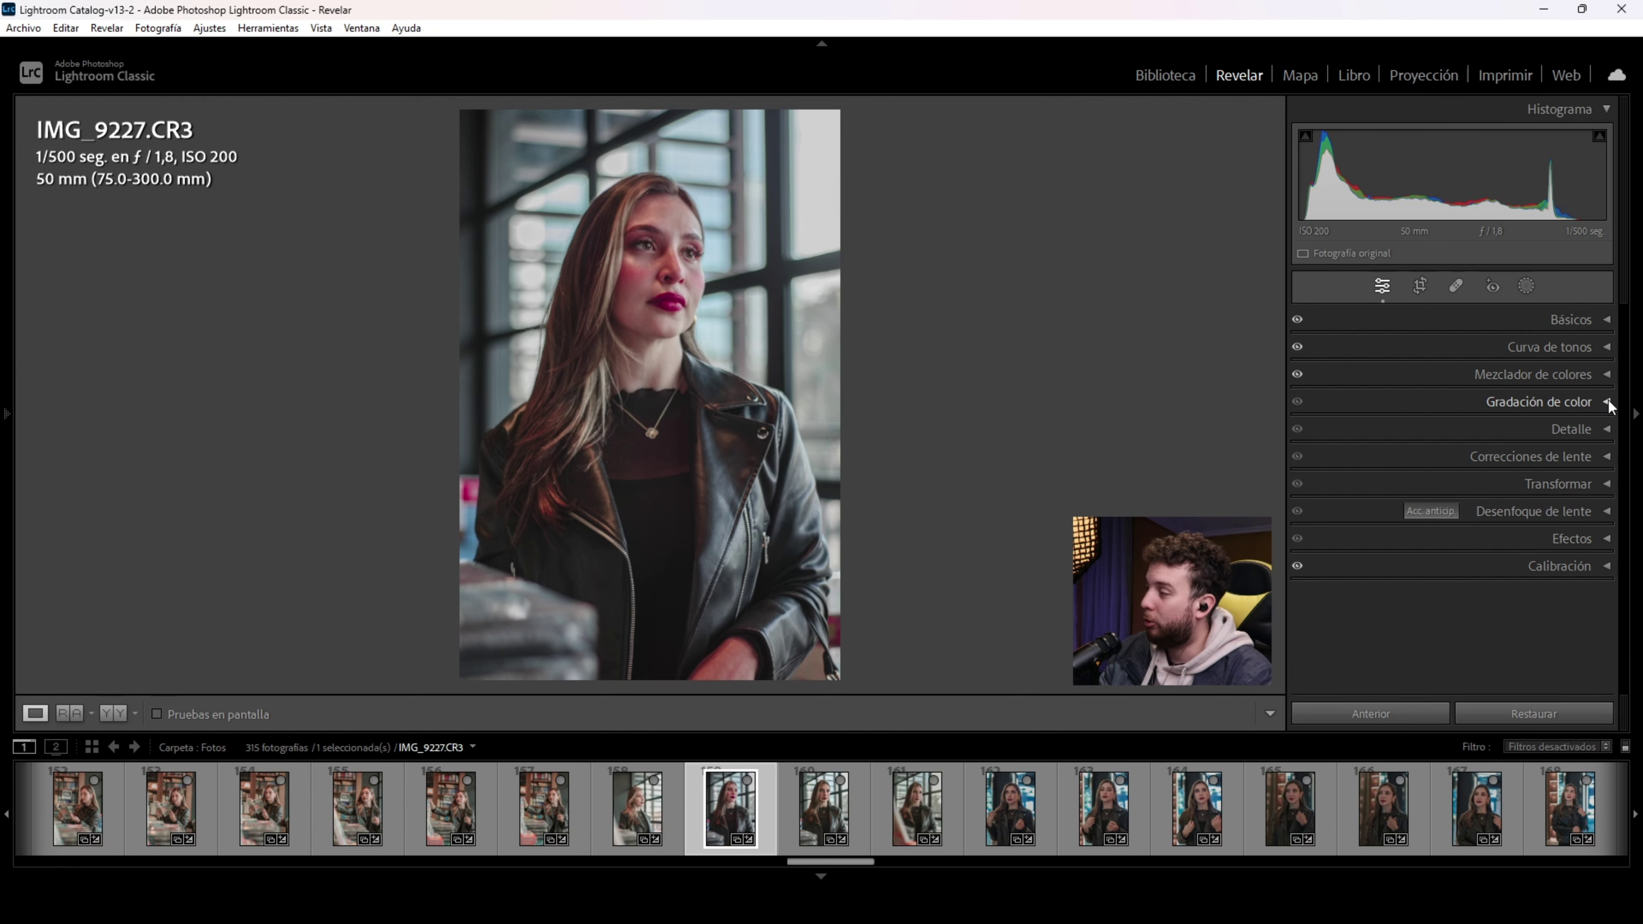
left_click(1609, 402)
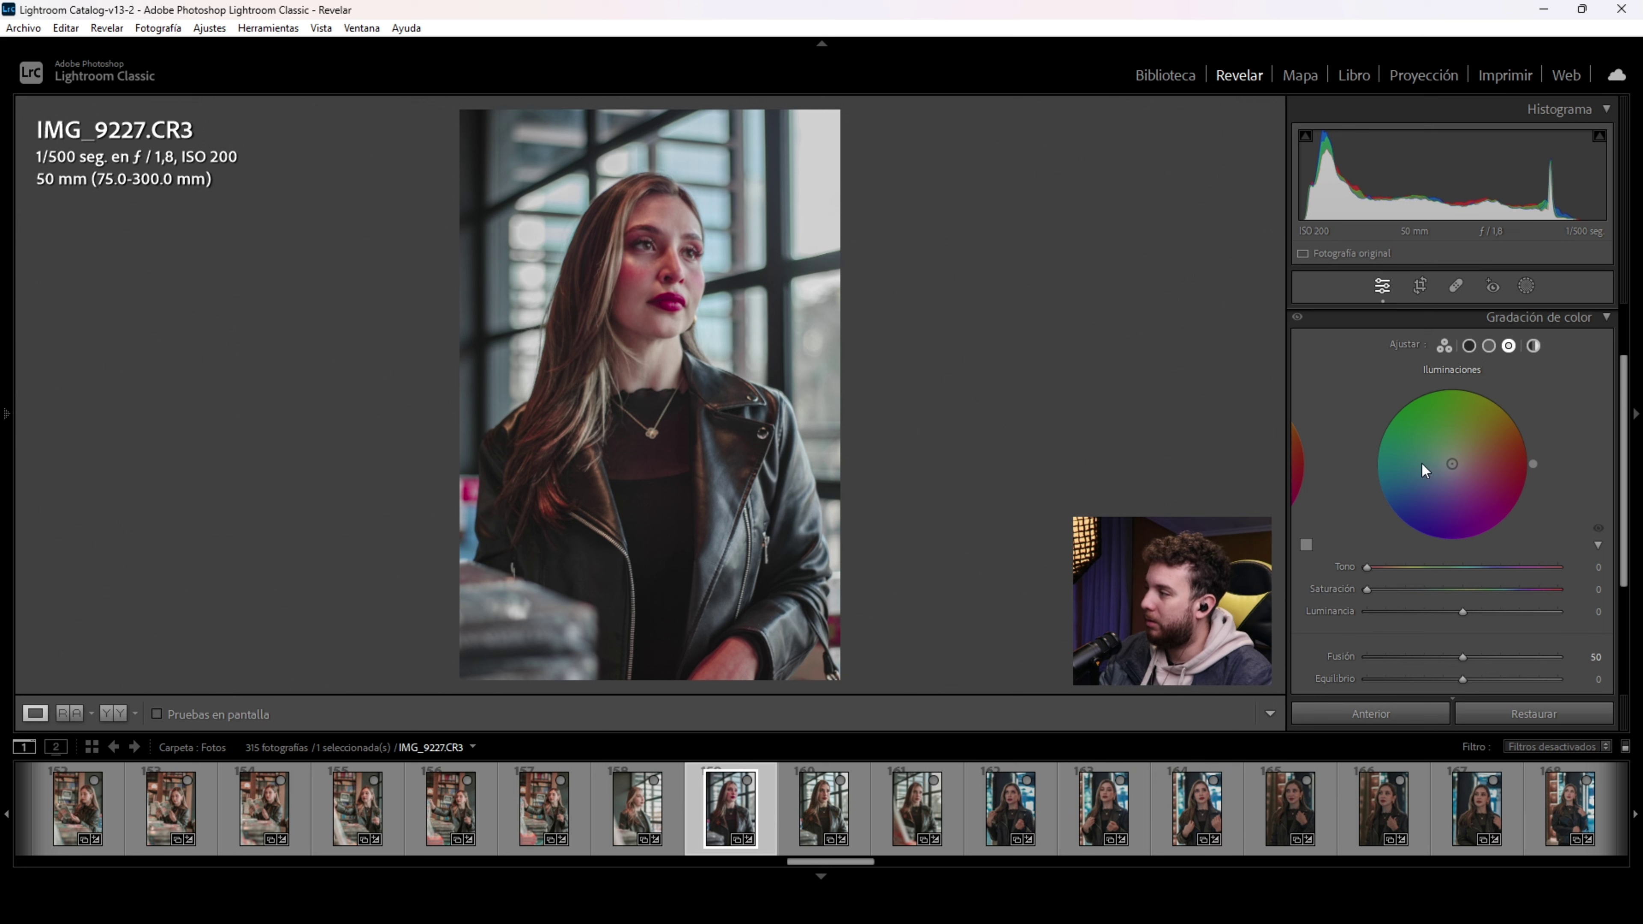
left_click(1447, 349)
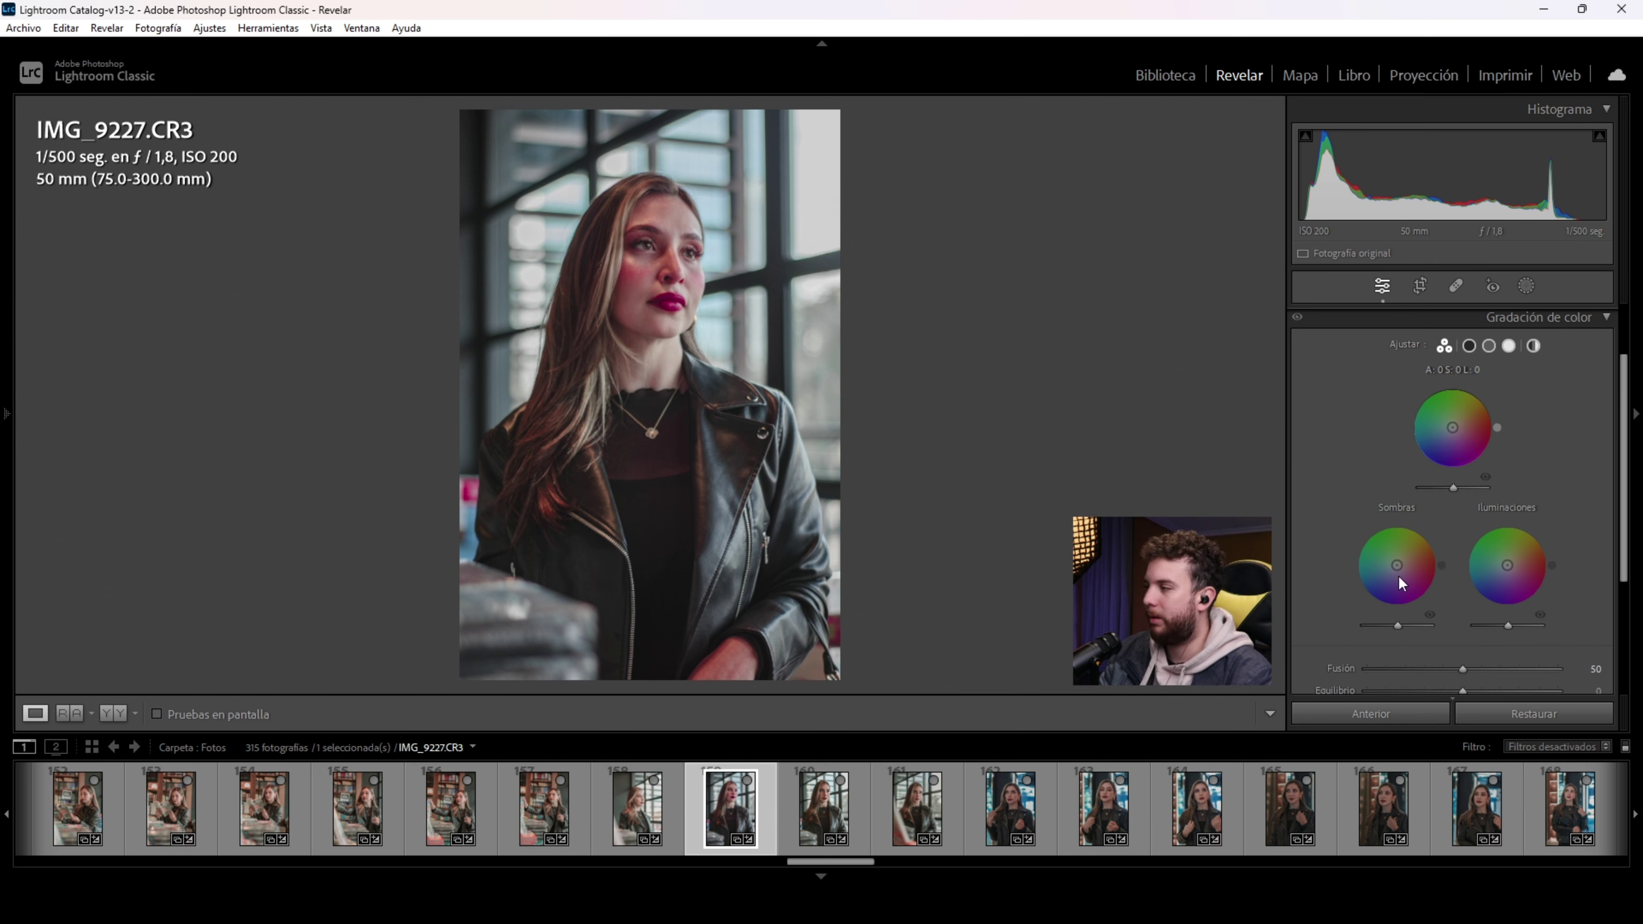
mouse_move(1451, 427)
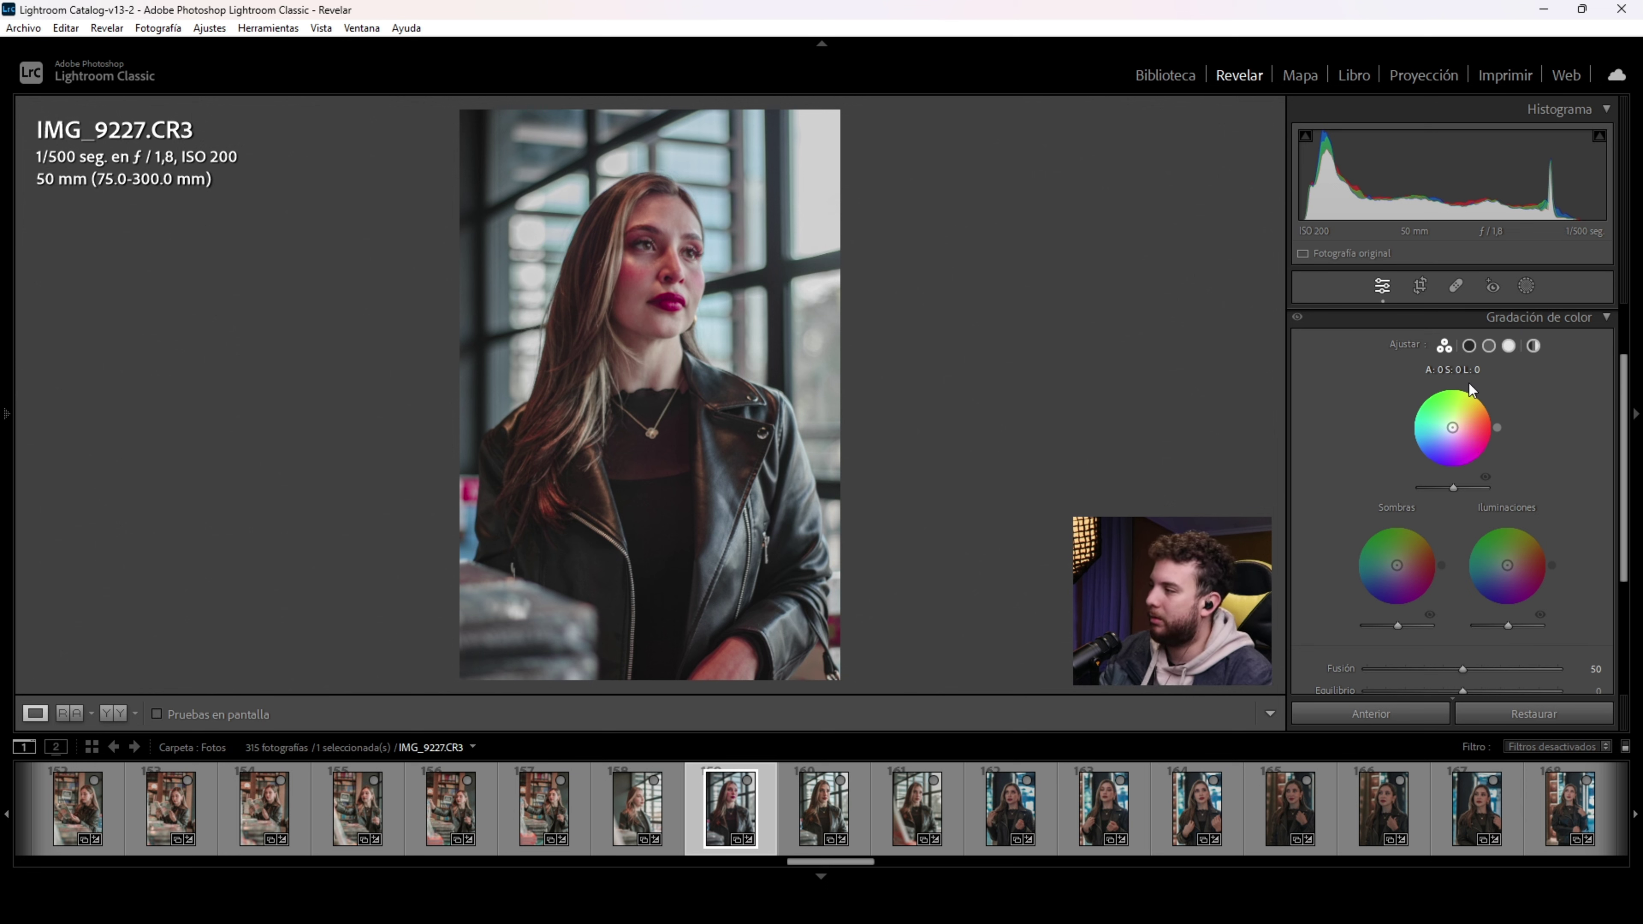
left_click(1468, 347)
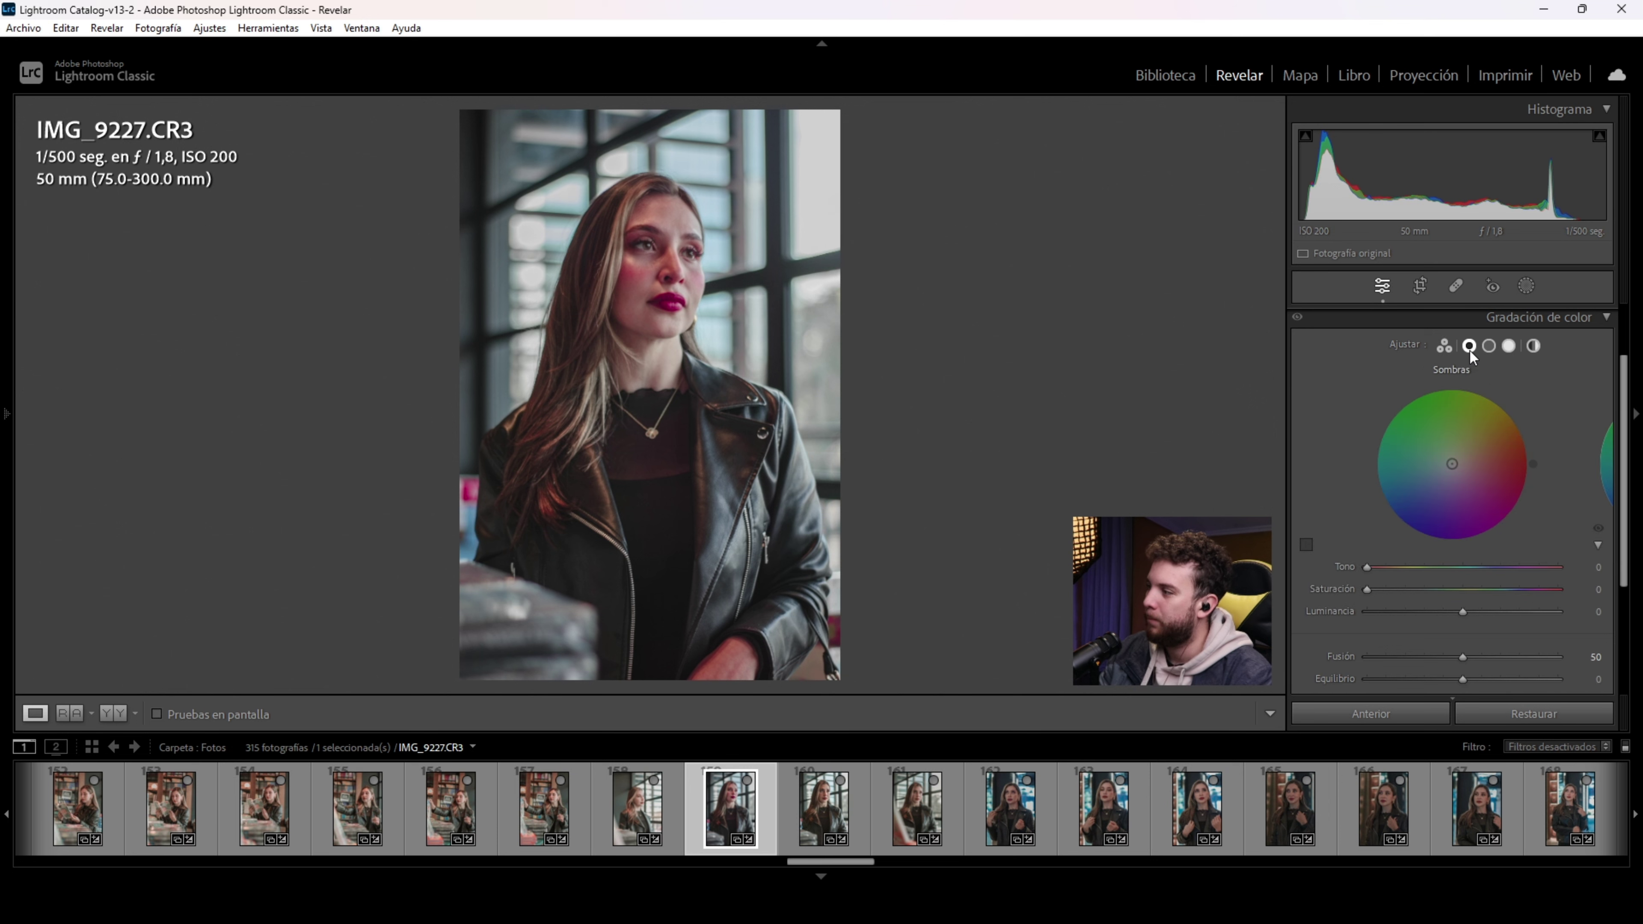
left_click(1597, 545)
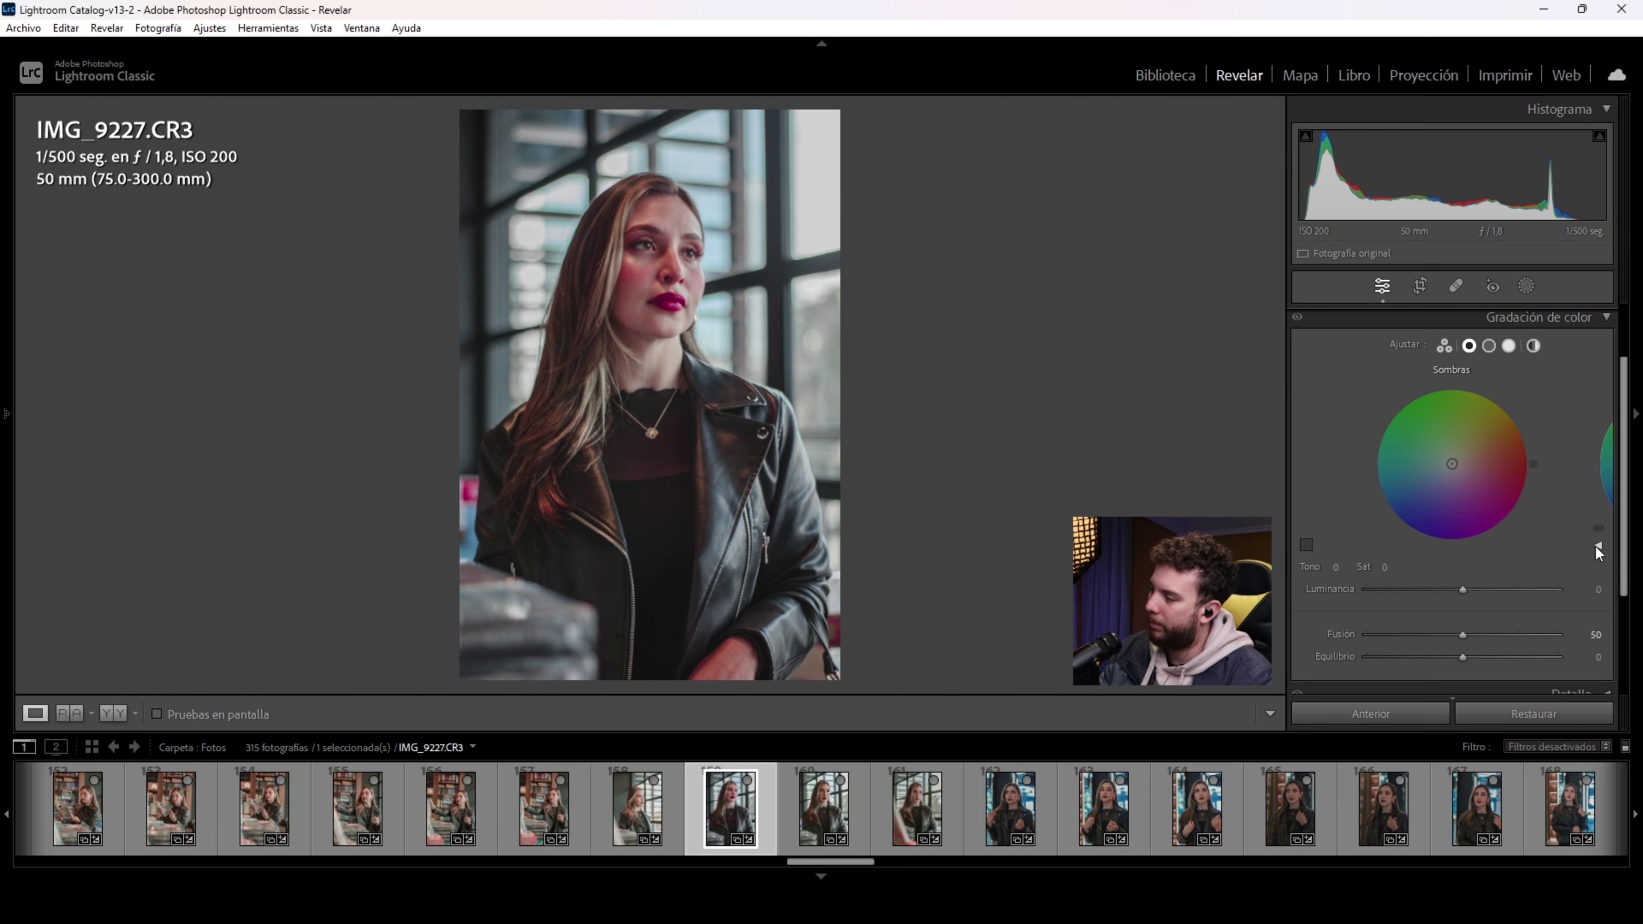
left_click(1596, 546)
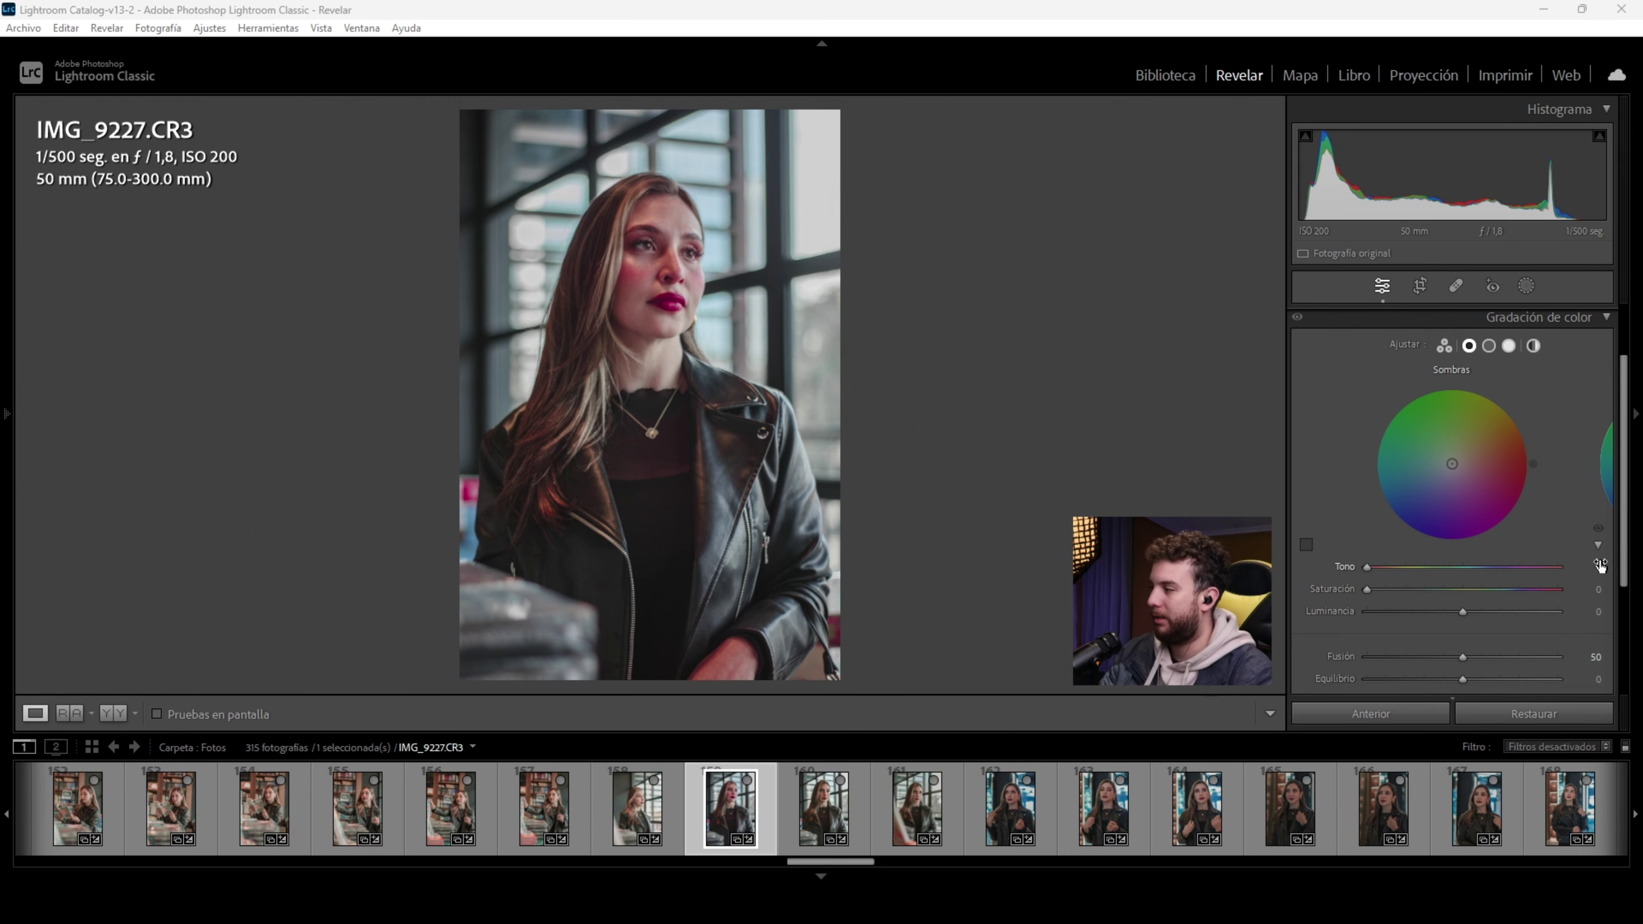
left_click_drag(1600, 566, 1611, 585)
type("66")
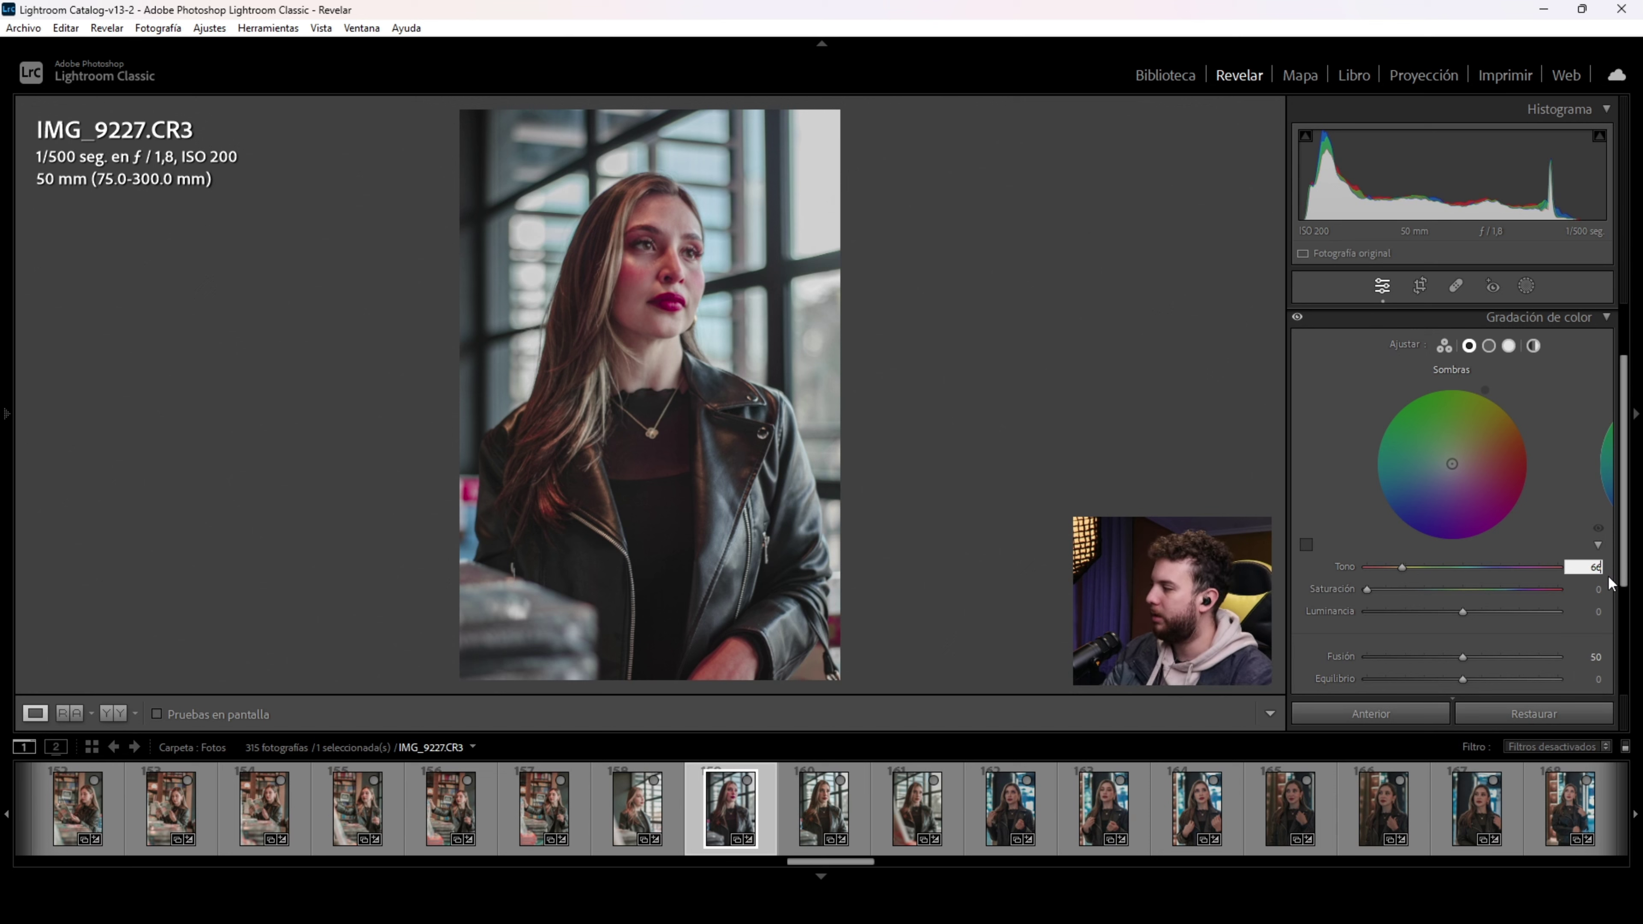
key("Tab")
type("12")
key("Return")
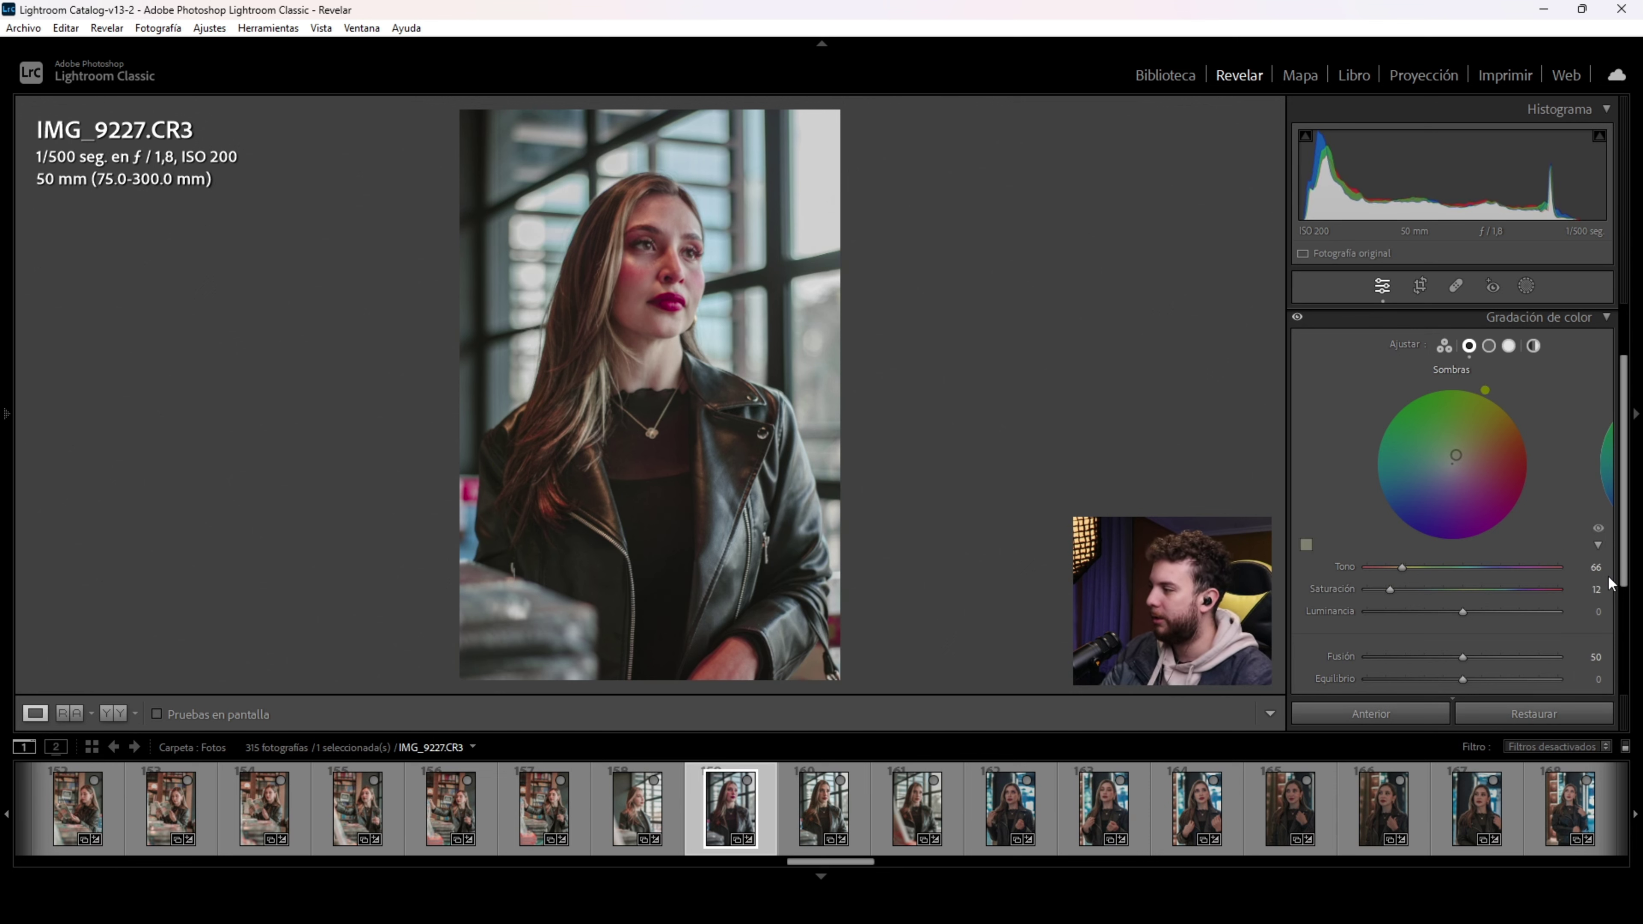
Step: Set the colour grading highlights to hue 49 and saturation 7
left_click(1488, 347)
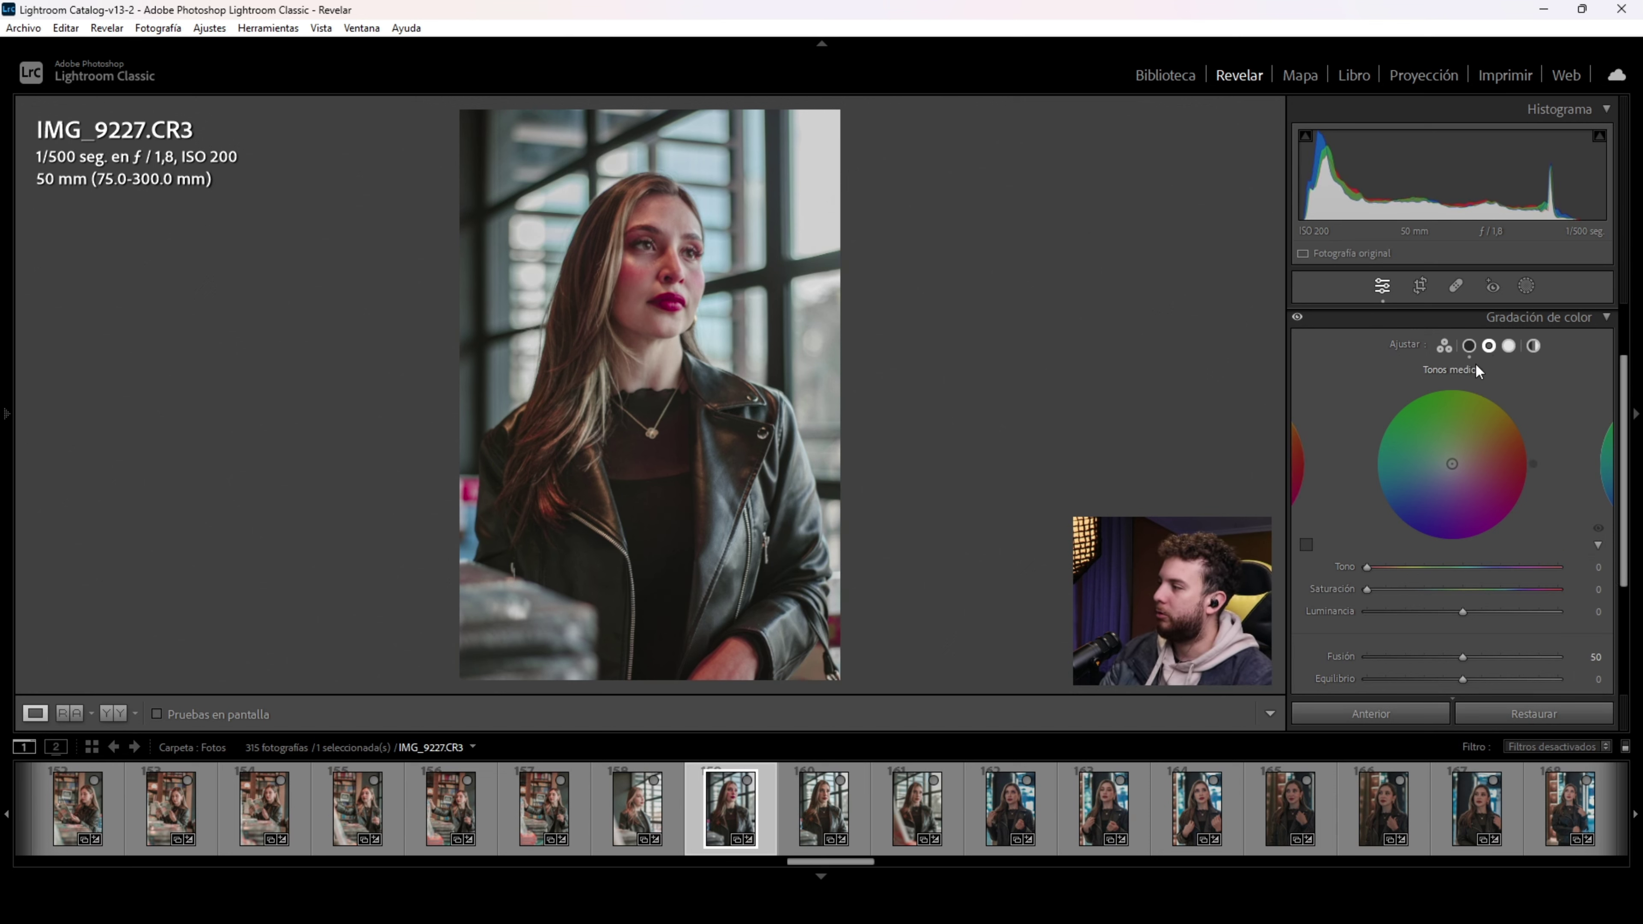
left_click(1510, 346)
left_click(1590, 570)
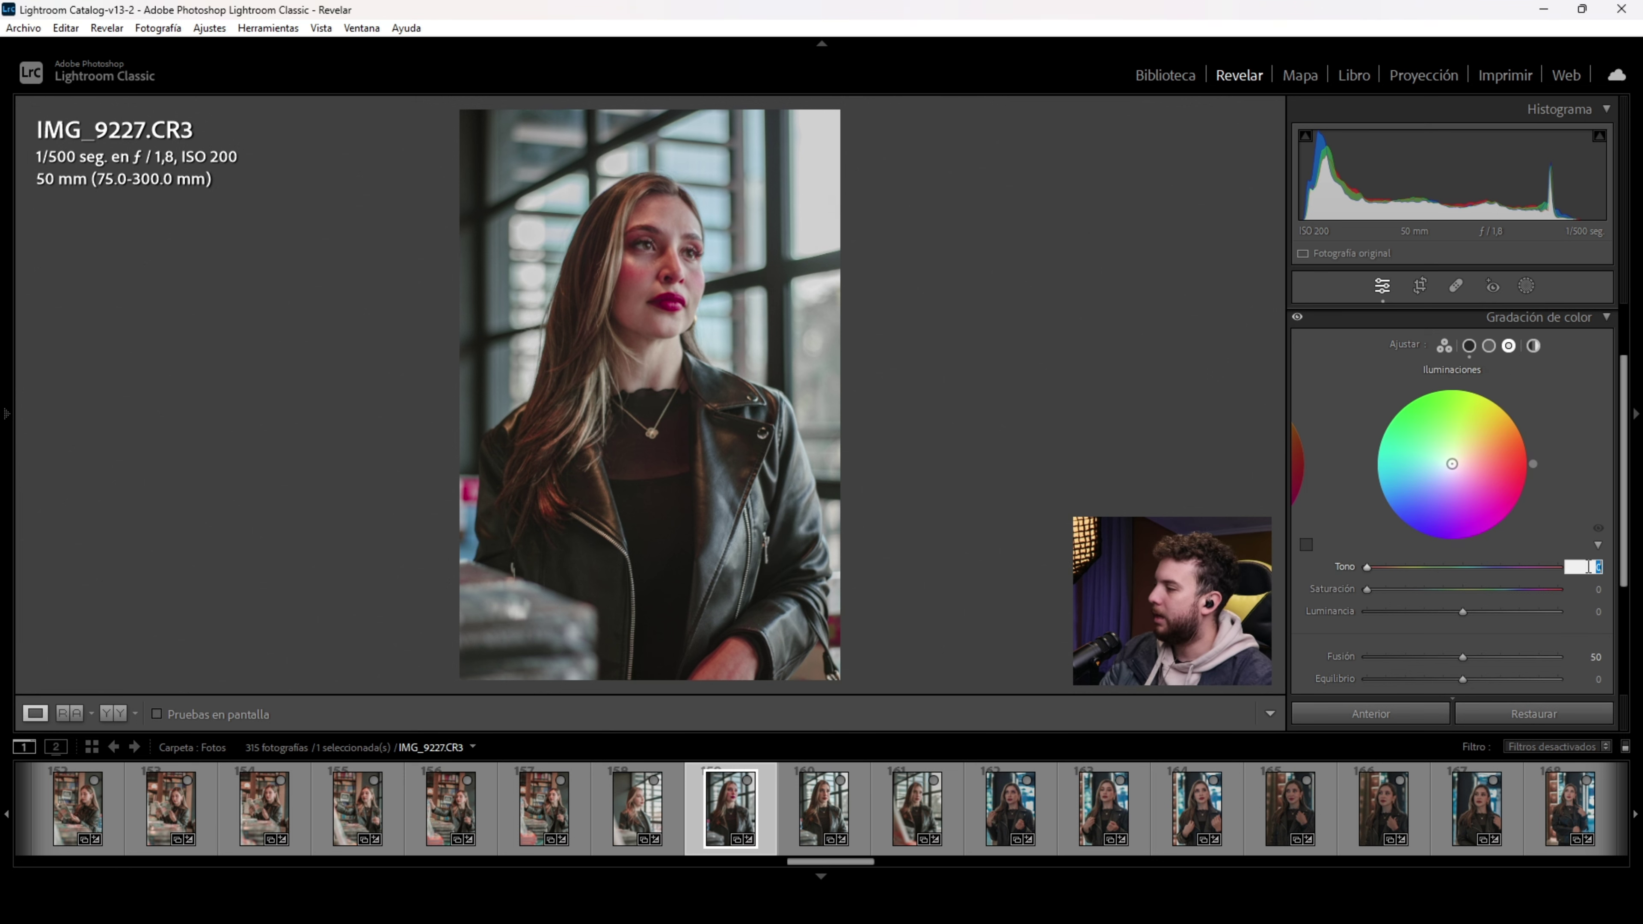
type("49")
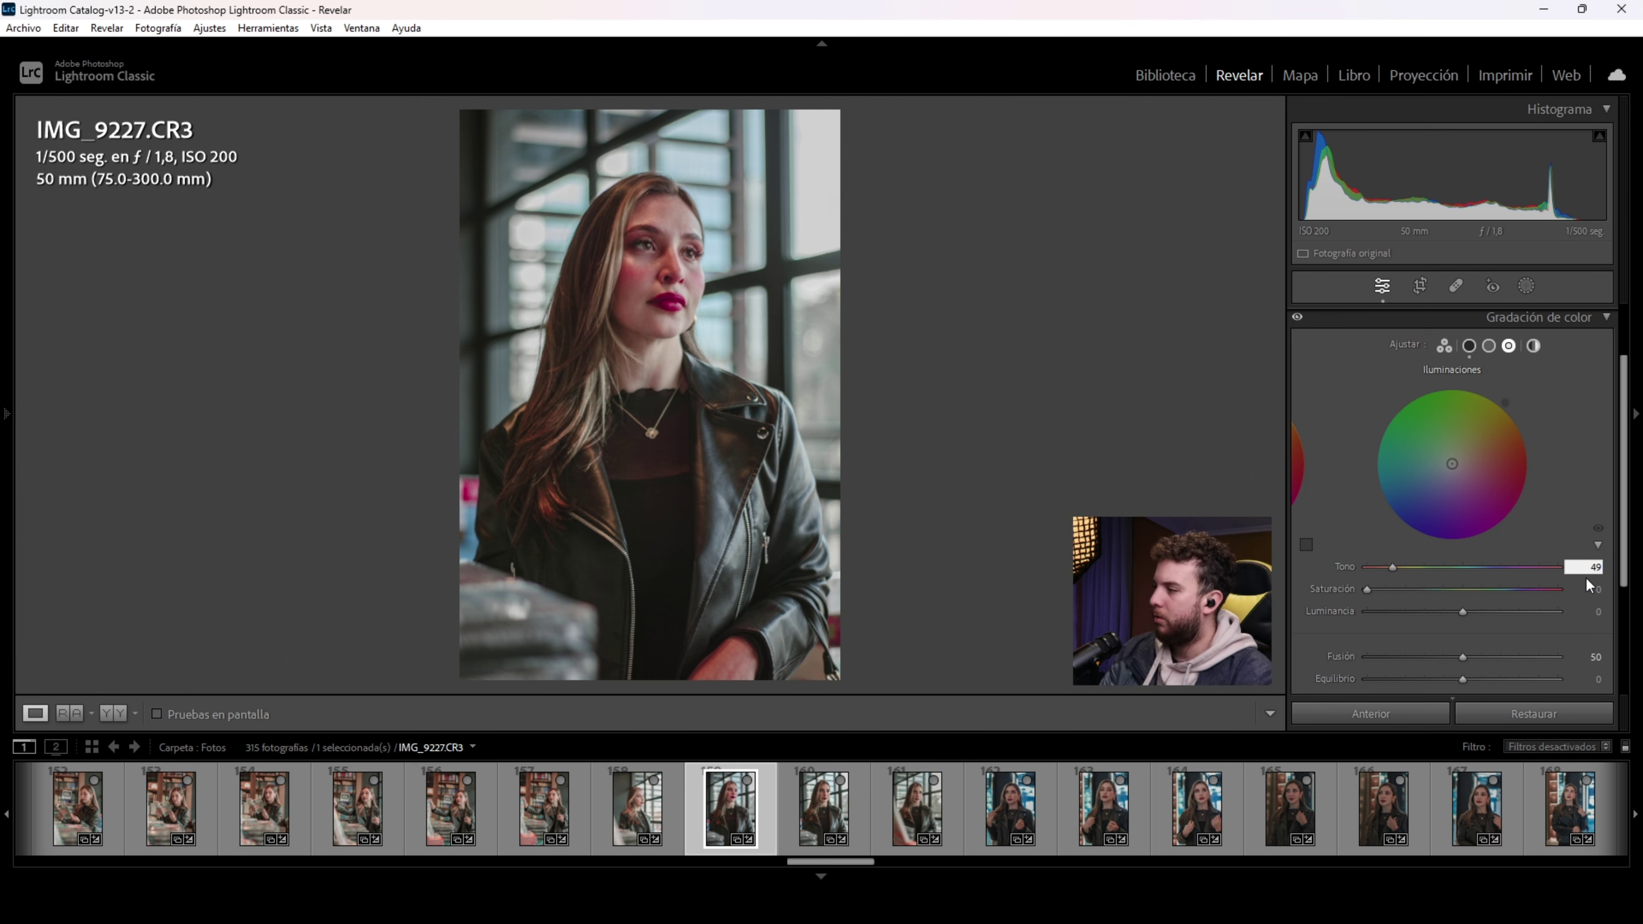
key("Tab")
type("7")
key("Return")
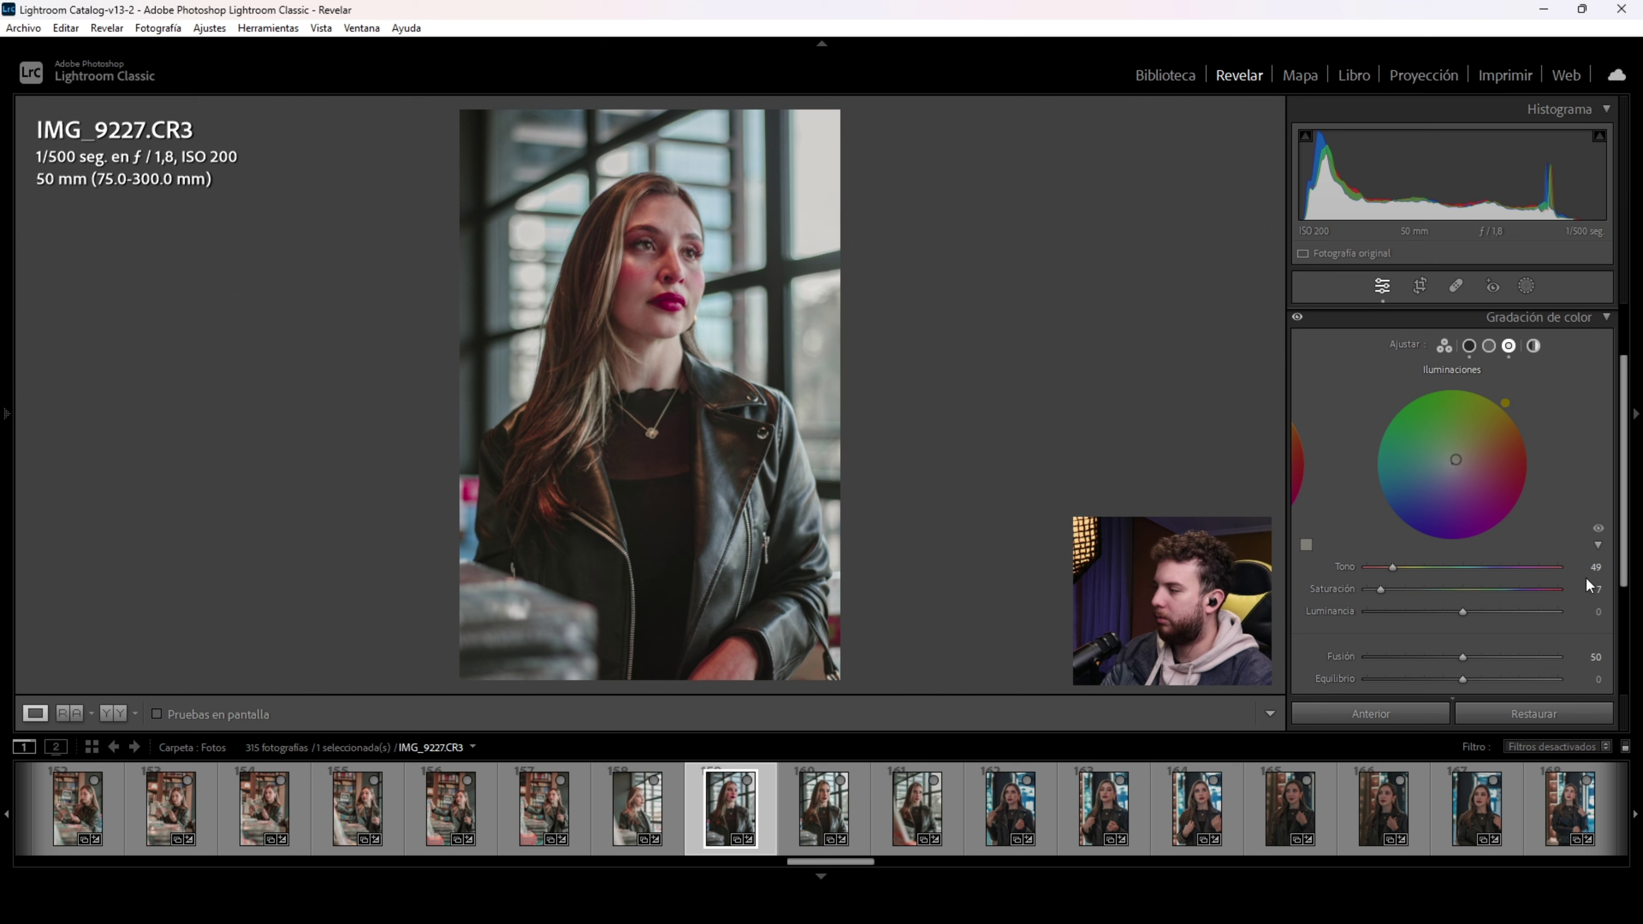
Step: Set the colour grading balance to −63
mouse_move(1460, 679)
left_mouse_down()
mouse_move(1354, 697)
mouse_move(1426, 692)
left_mouse_up()
left_click(1585, 679)
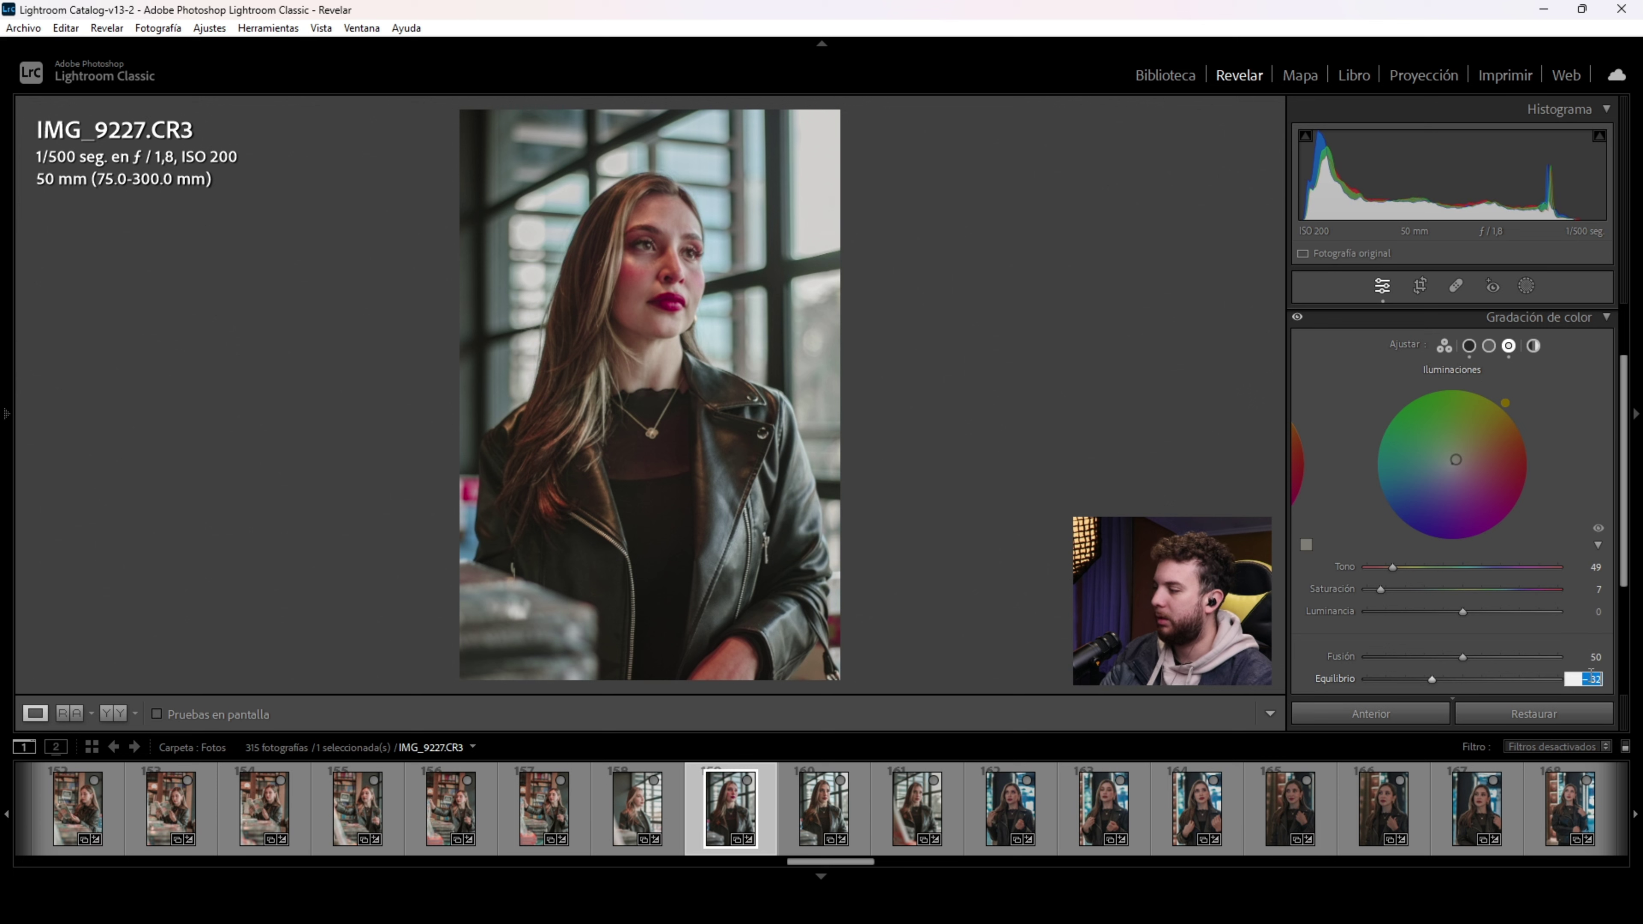
key("BackSpace")
type("-6")
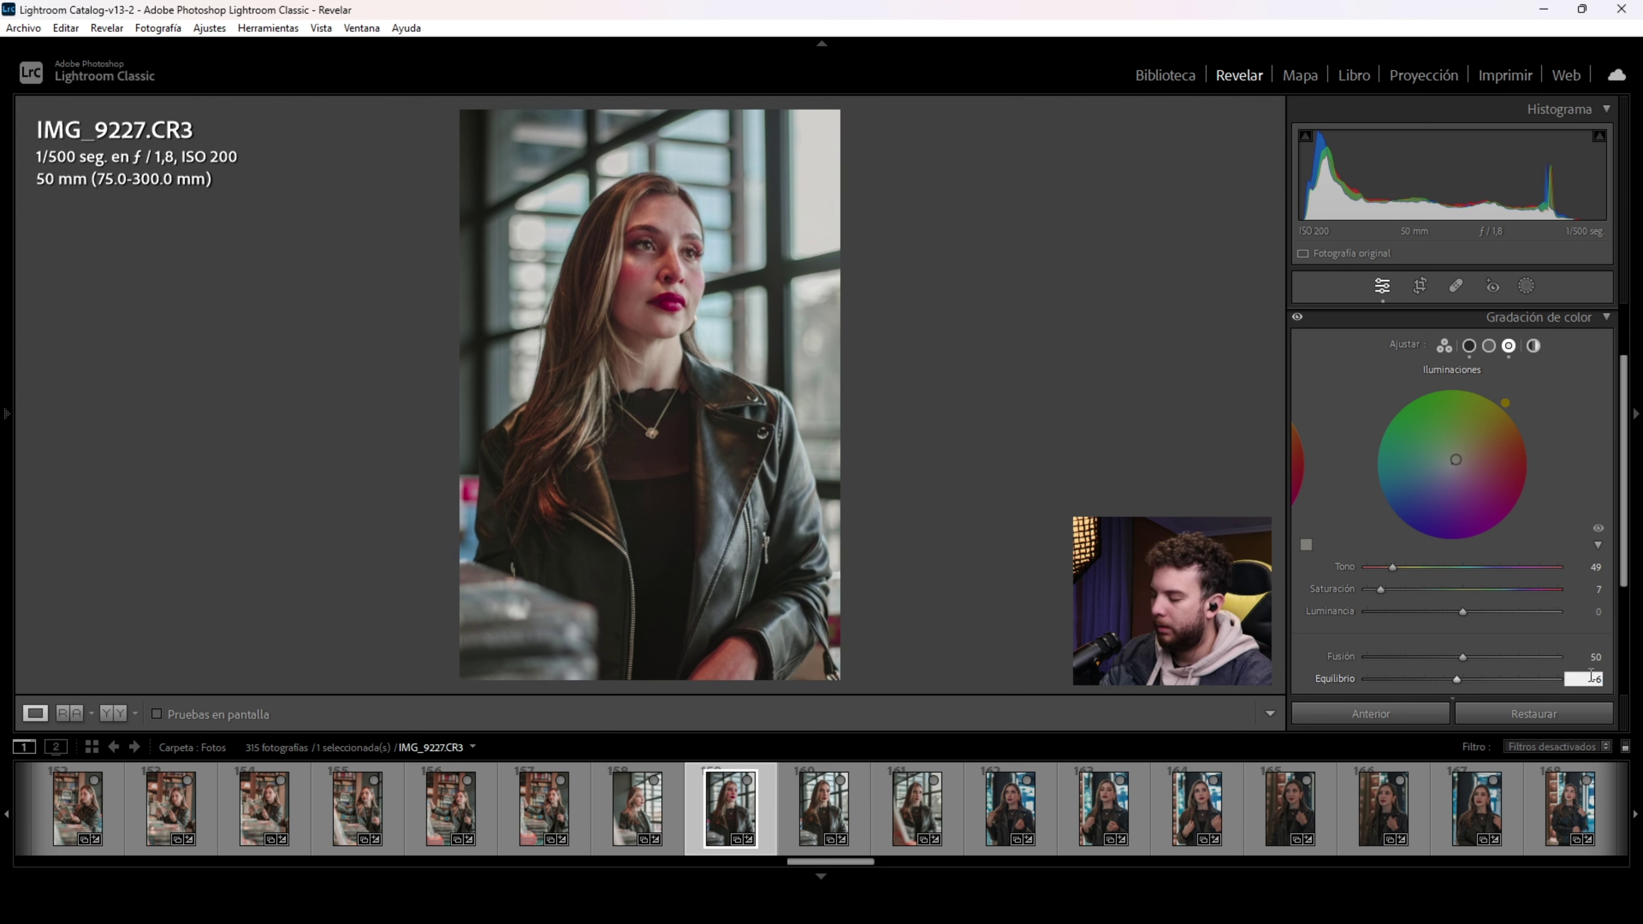
type("3")
key("Return")
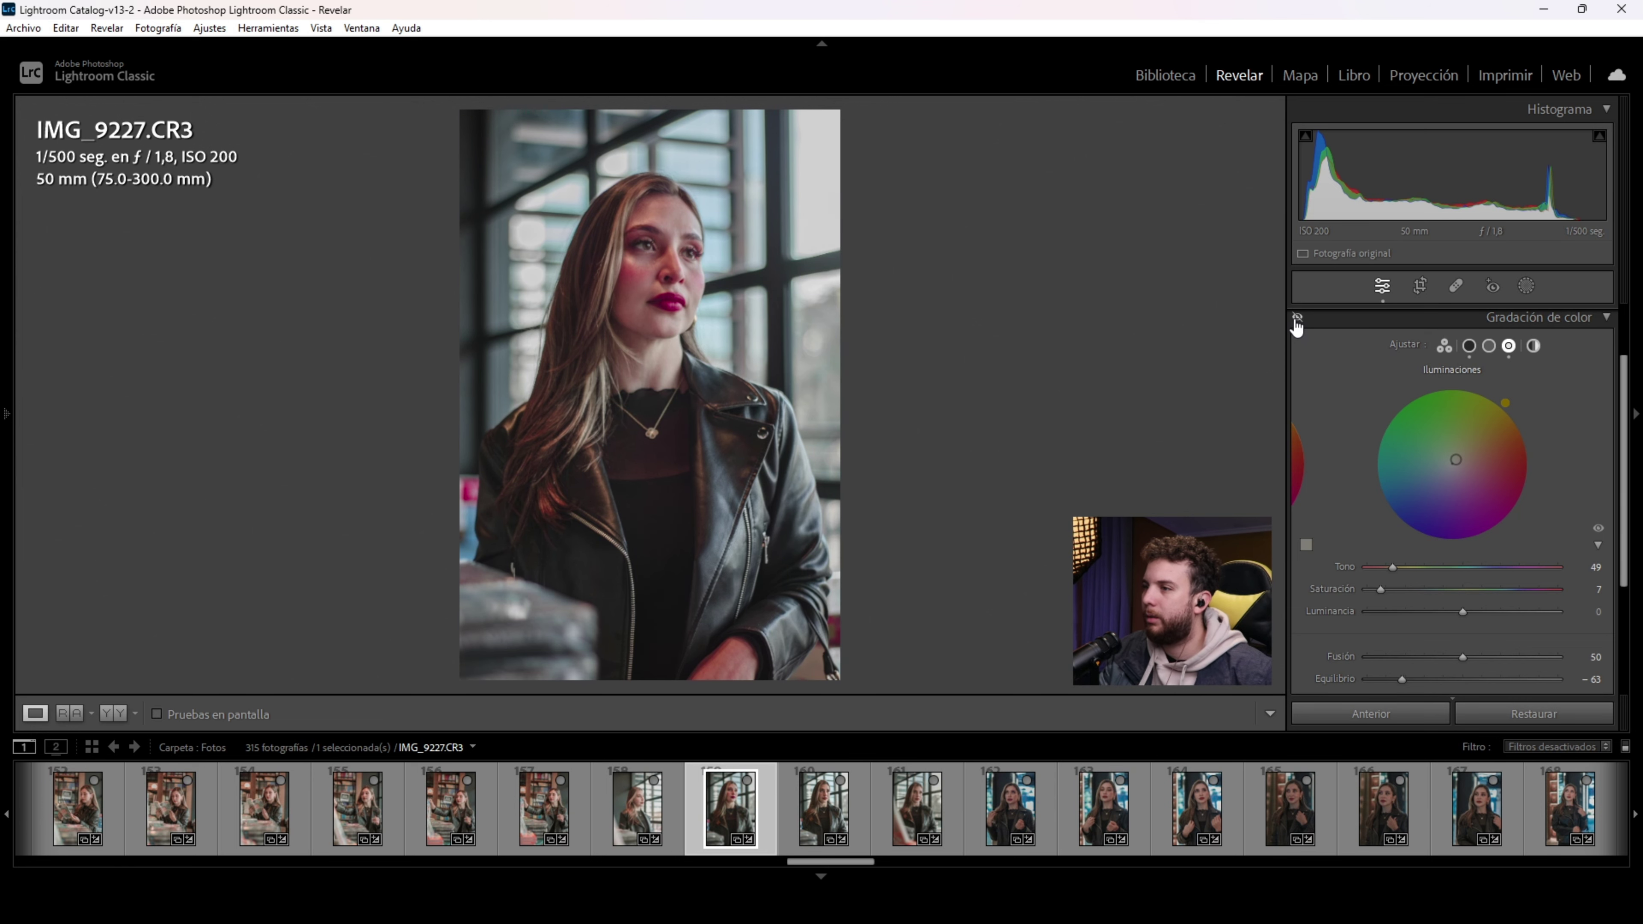
left_click(1608, 319)
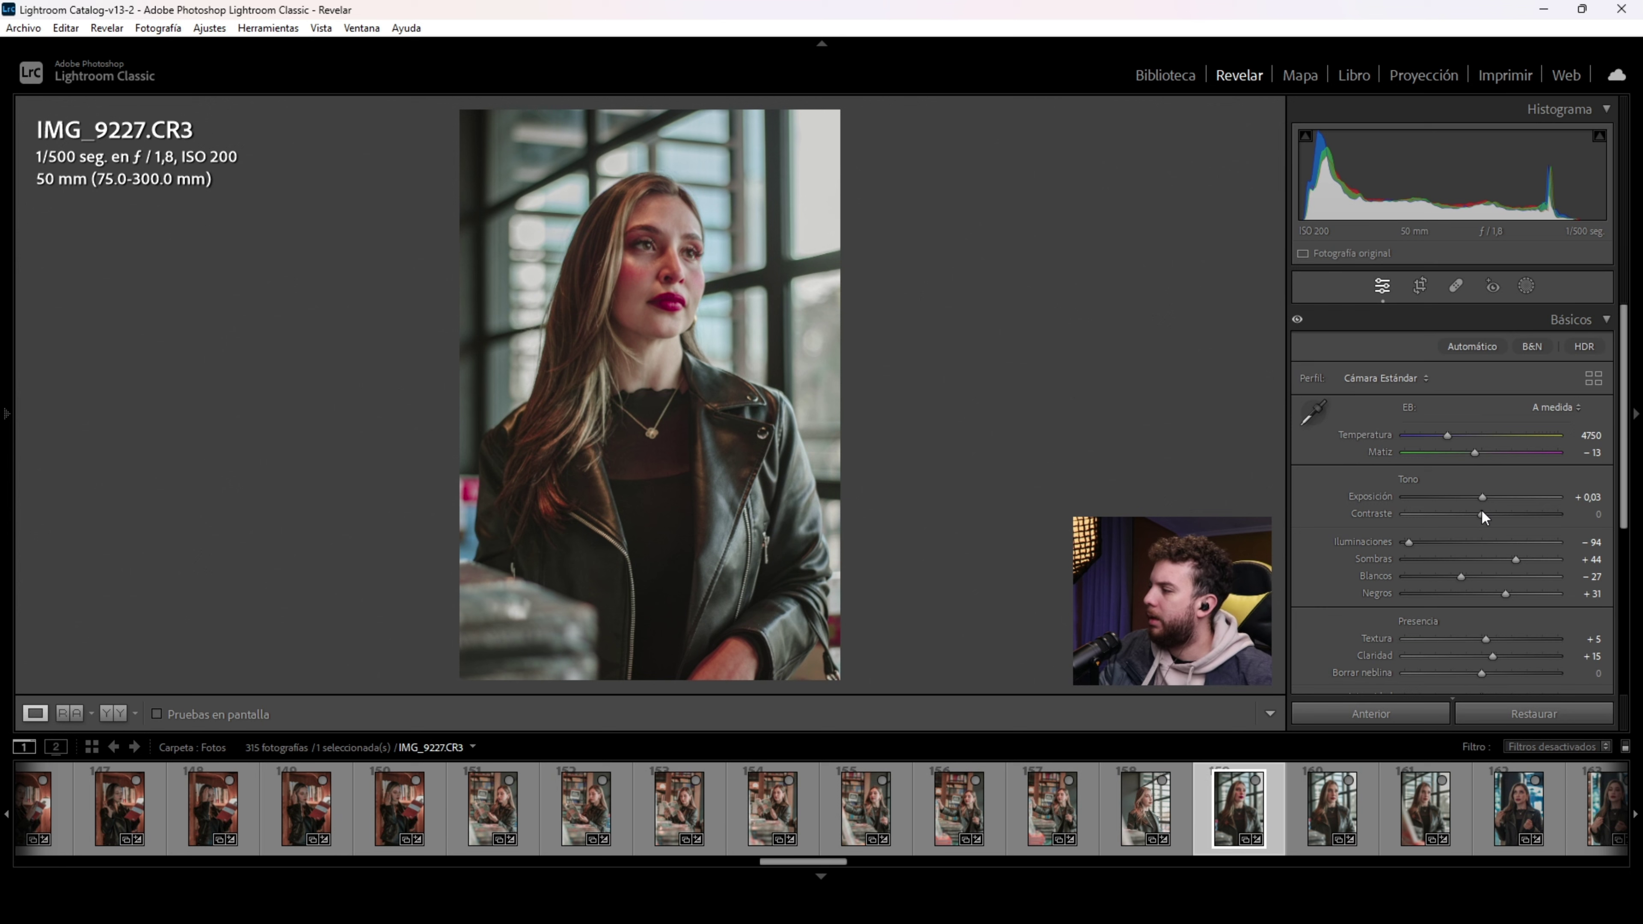
Step: Set contrast to +14 and lower exposure to −0,07
left_click_drag(1482, 514, 1492, 519)
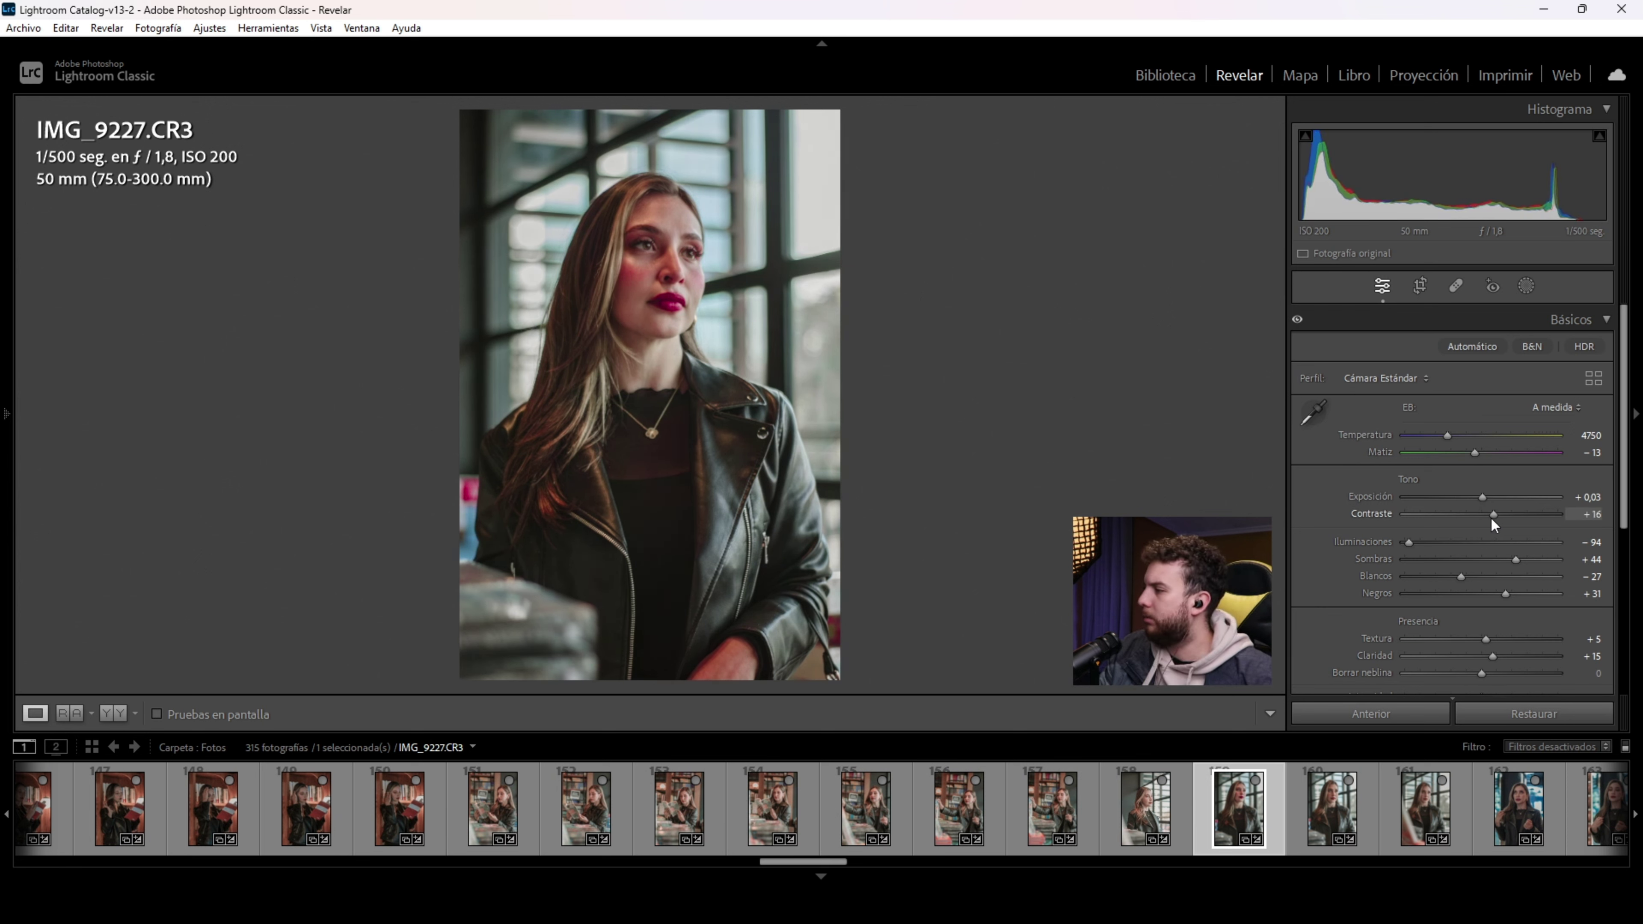
left_click(1593, 514)
type("14")
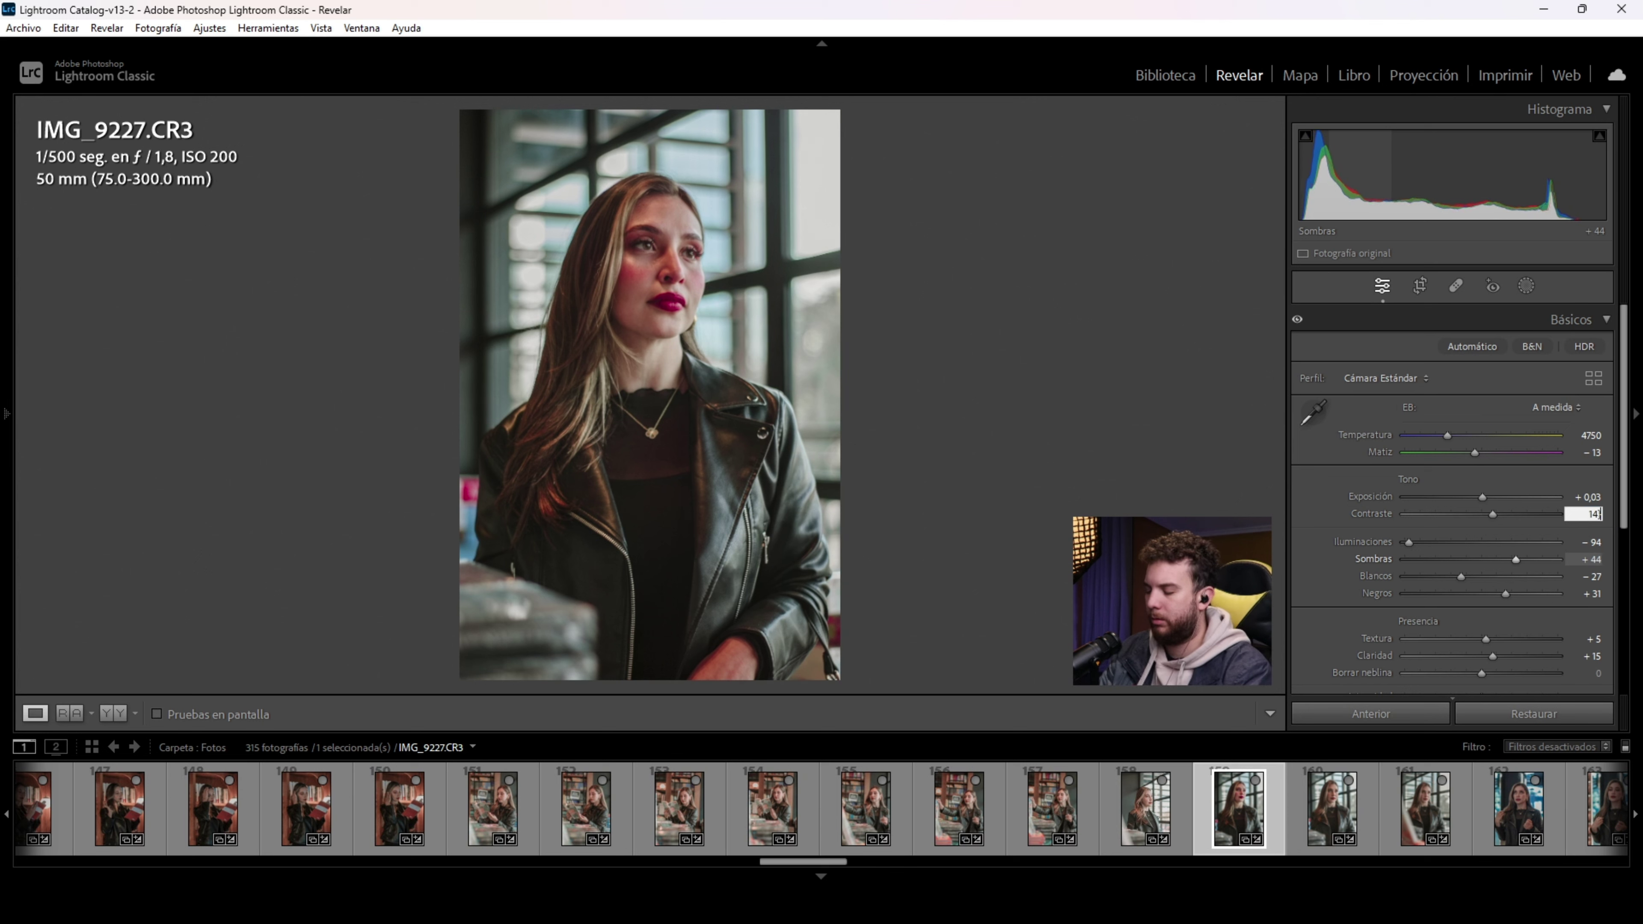
key("Return")
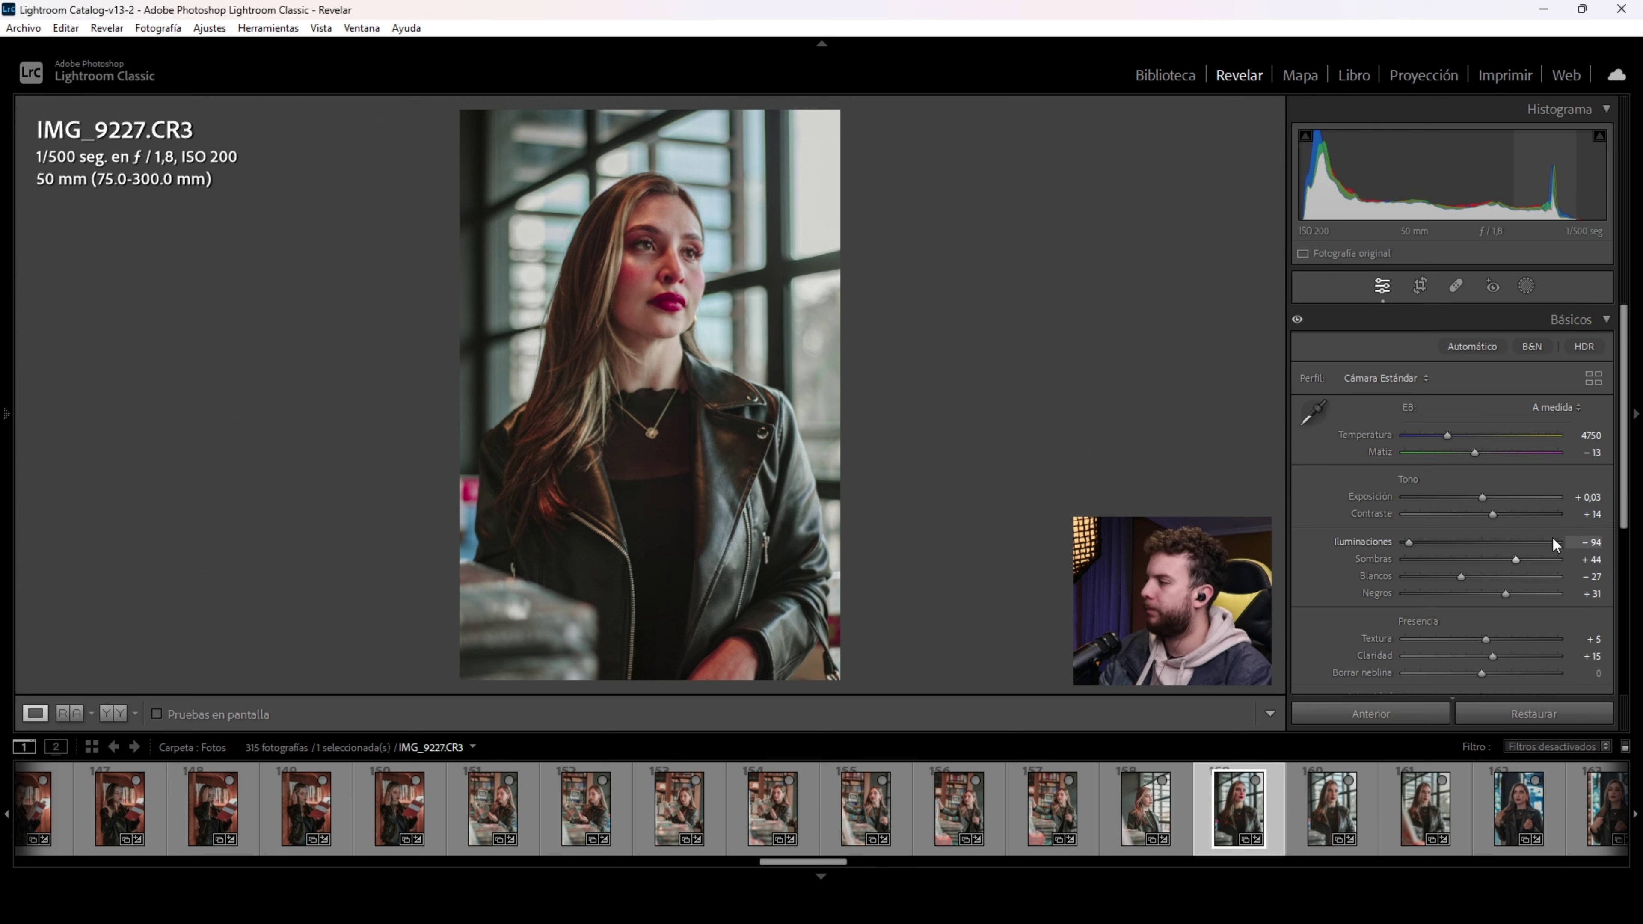
left_click(1586, 497)
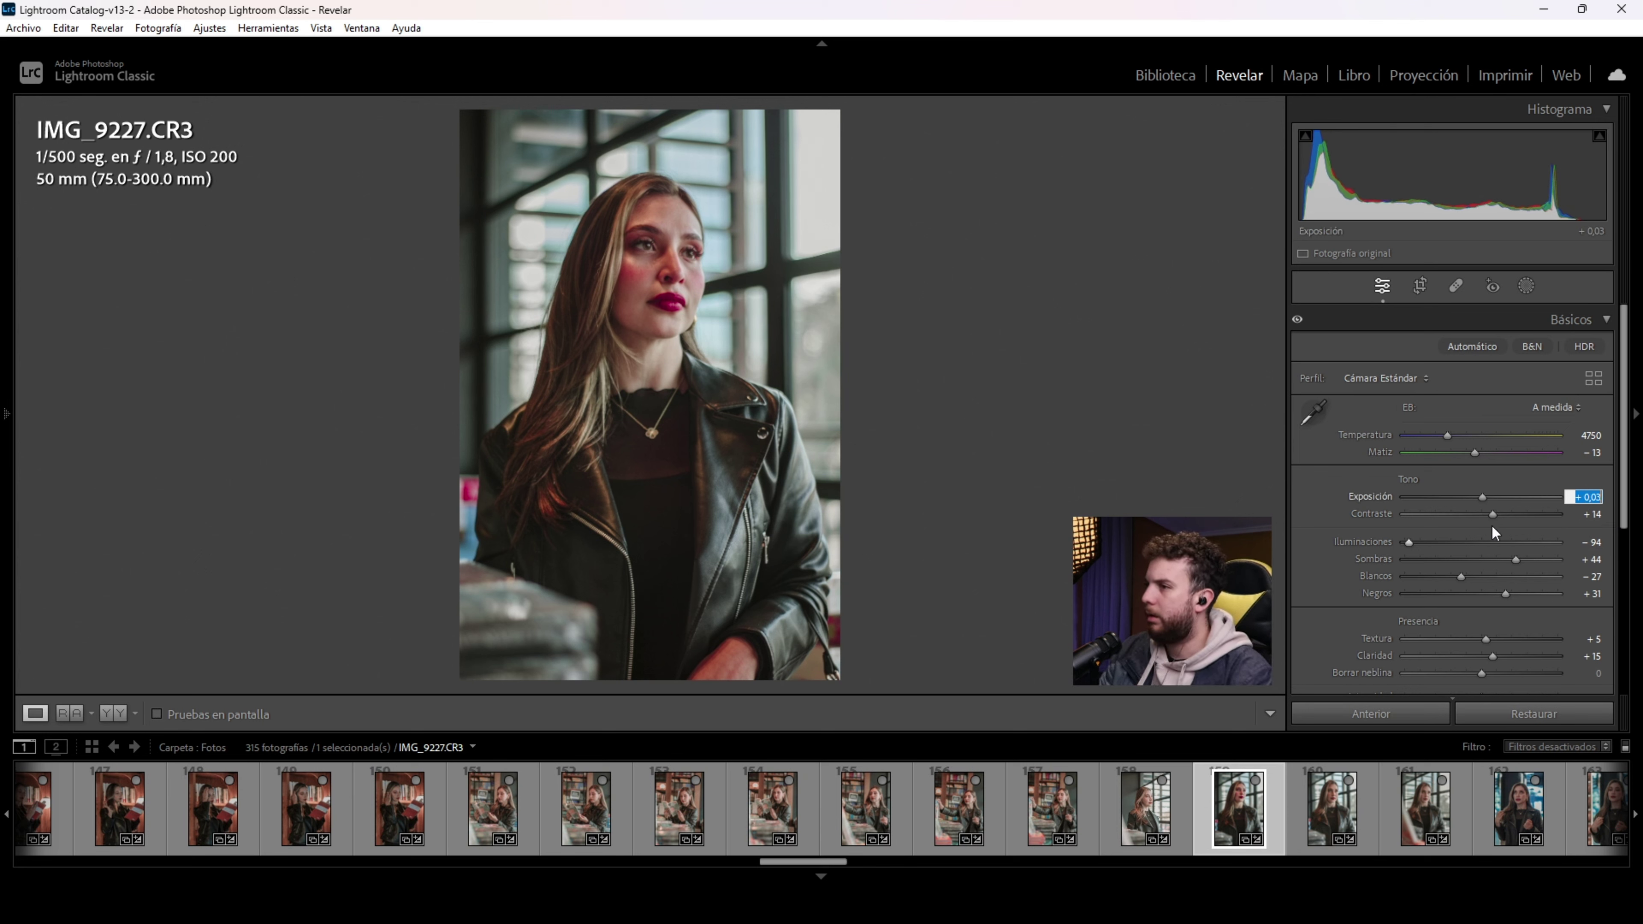
key("Down")
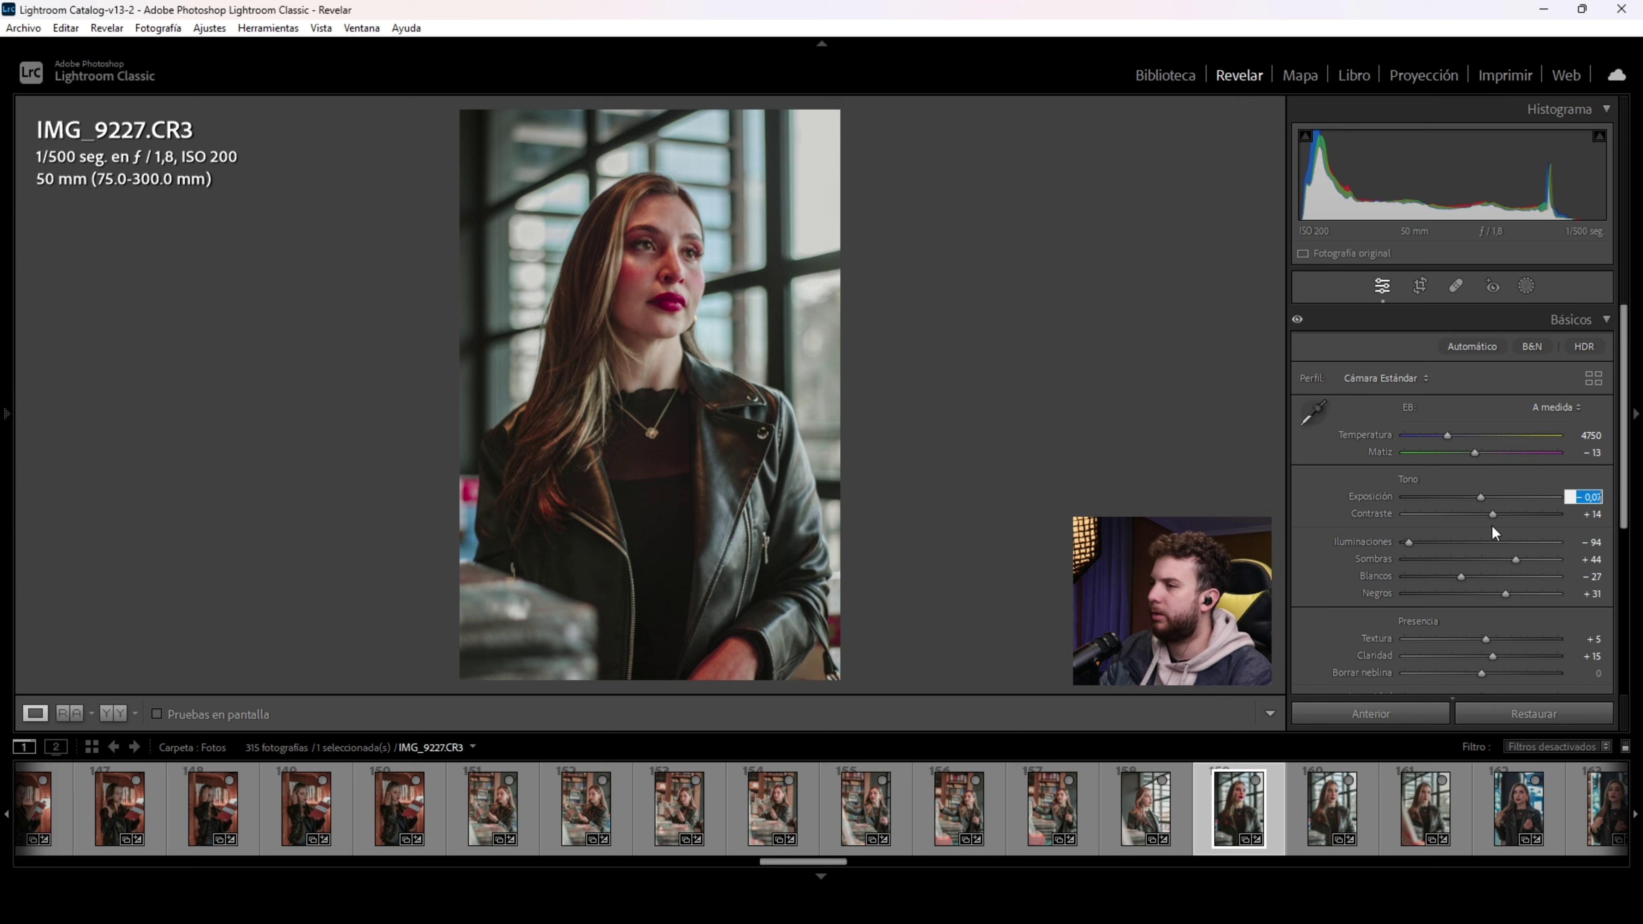
key("Return")
key("ctrl+2")
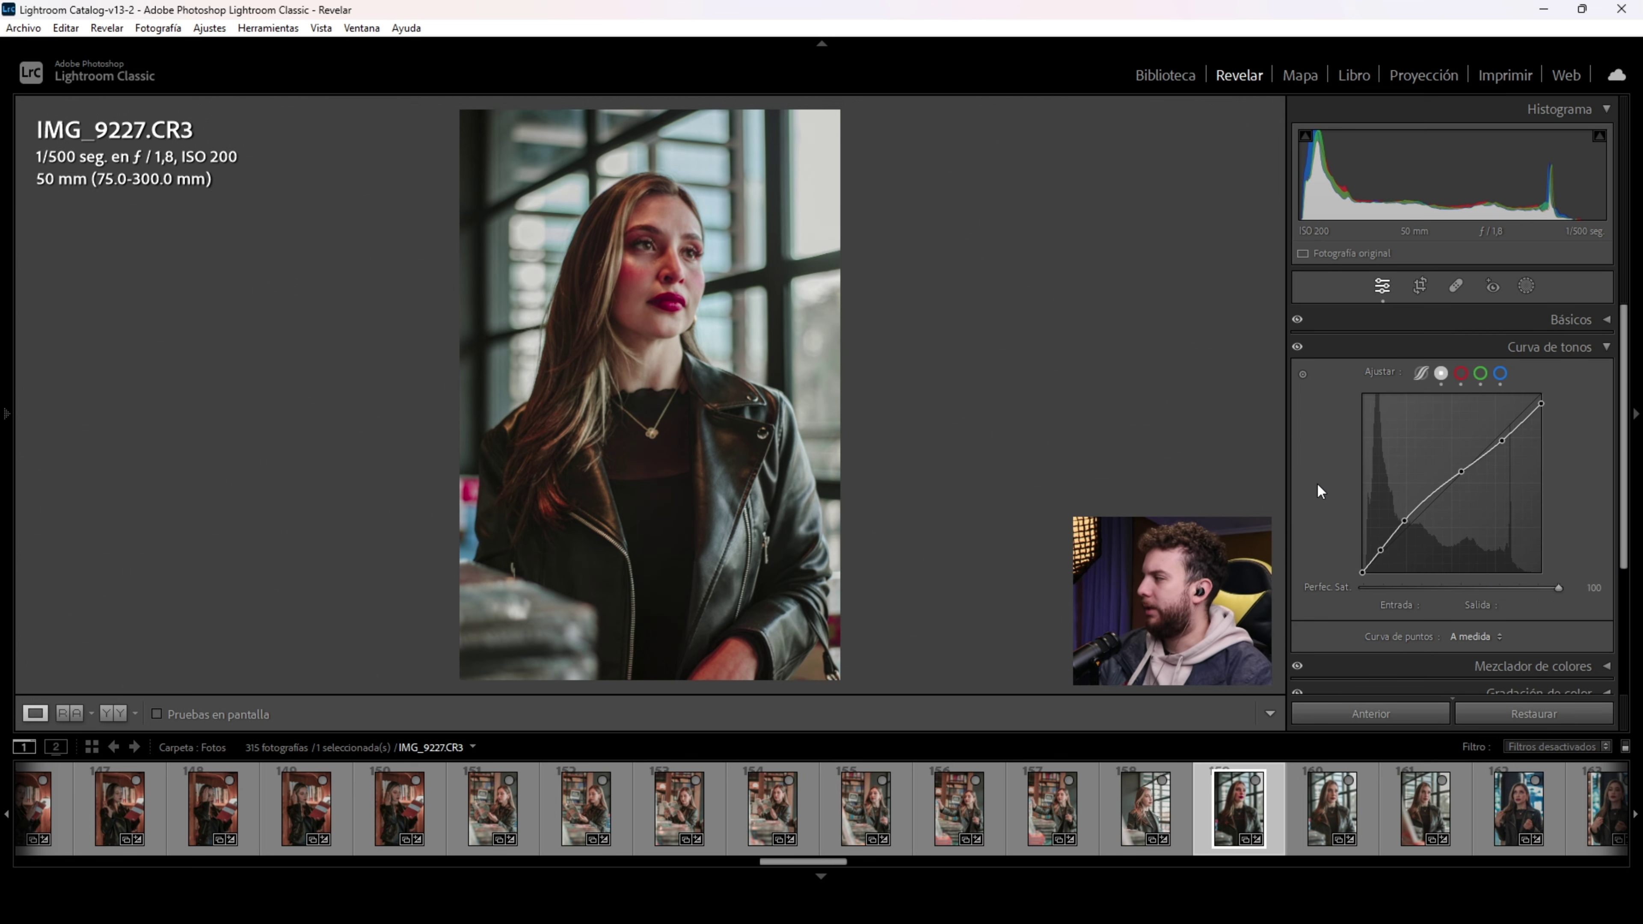
Step: Lift the lower tone curve points, move the black point to input 6, and compare with the curve toggled
left_click_drag(1402, 518, 1406, 516)
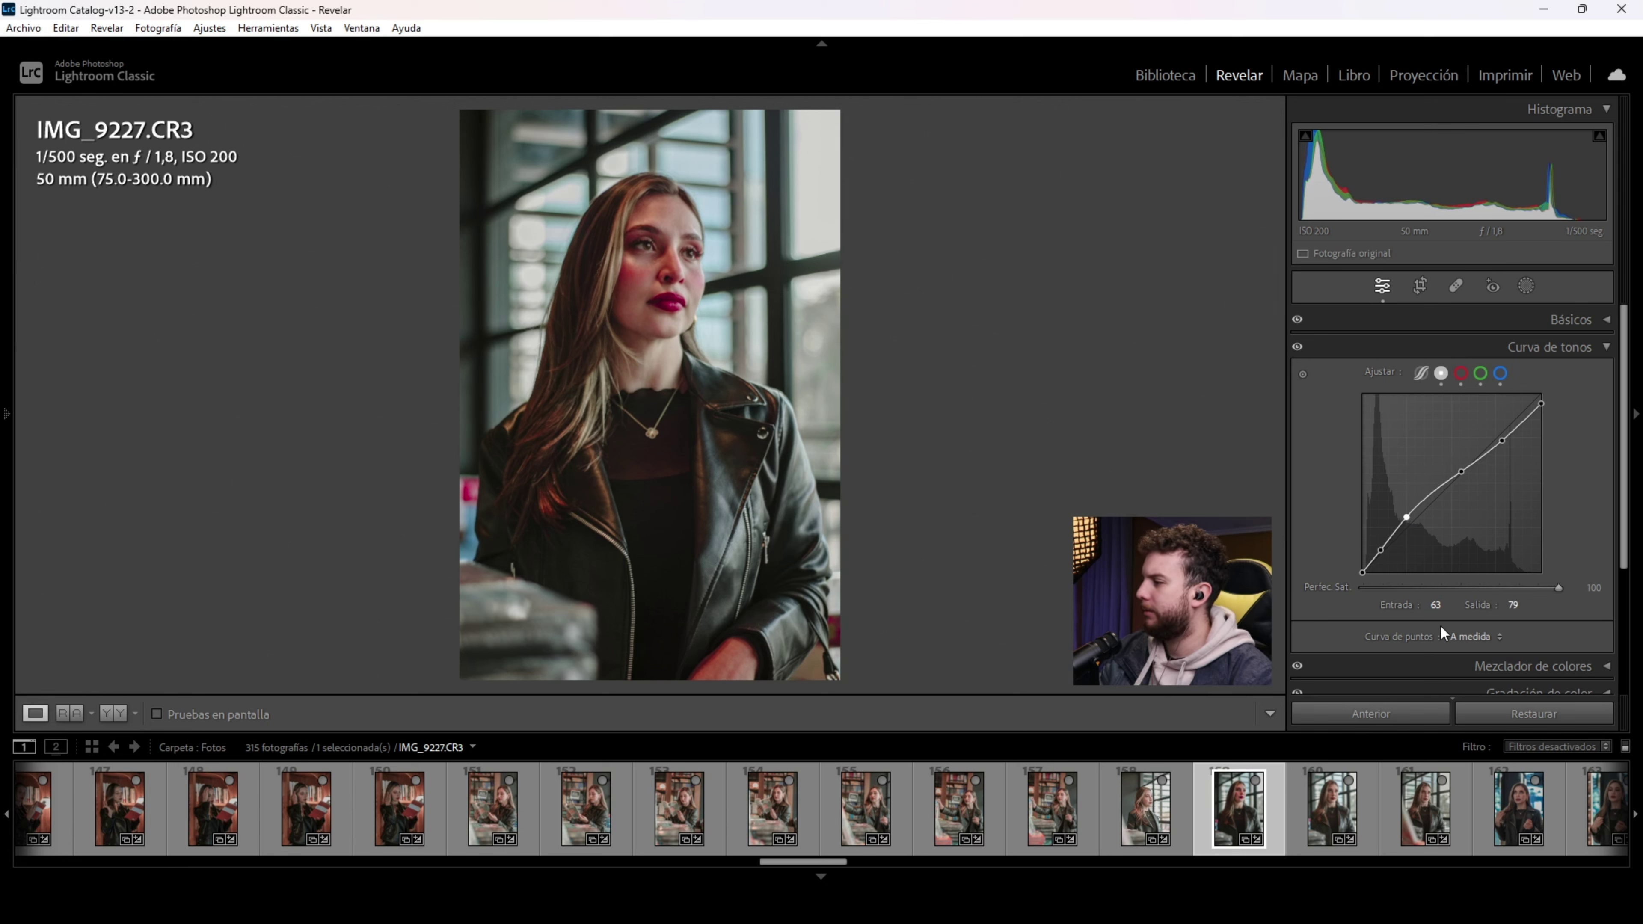
mouse_move(1380, 550)
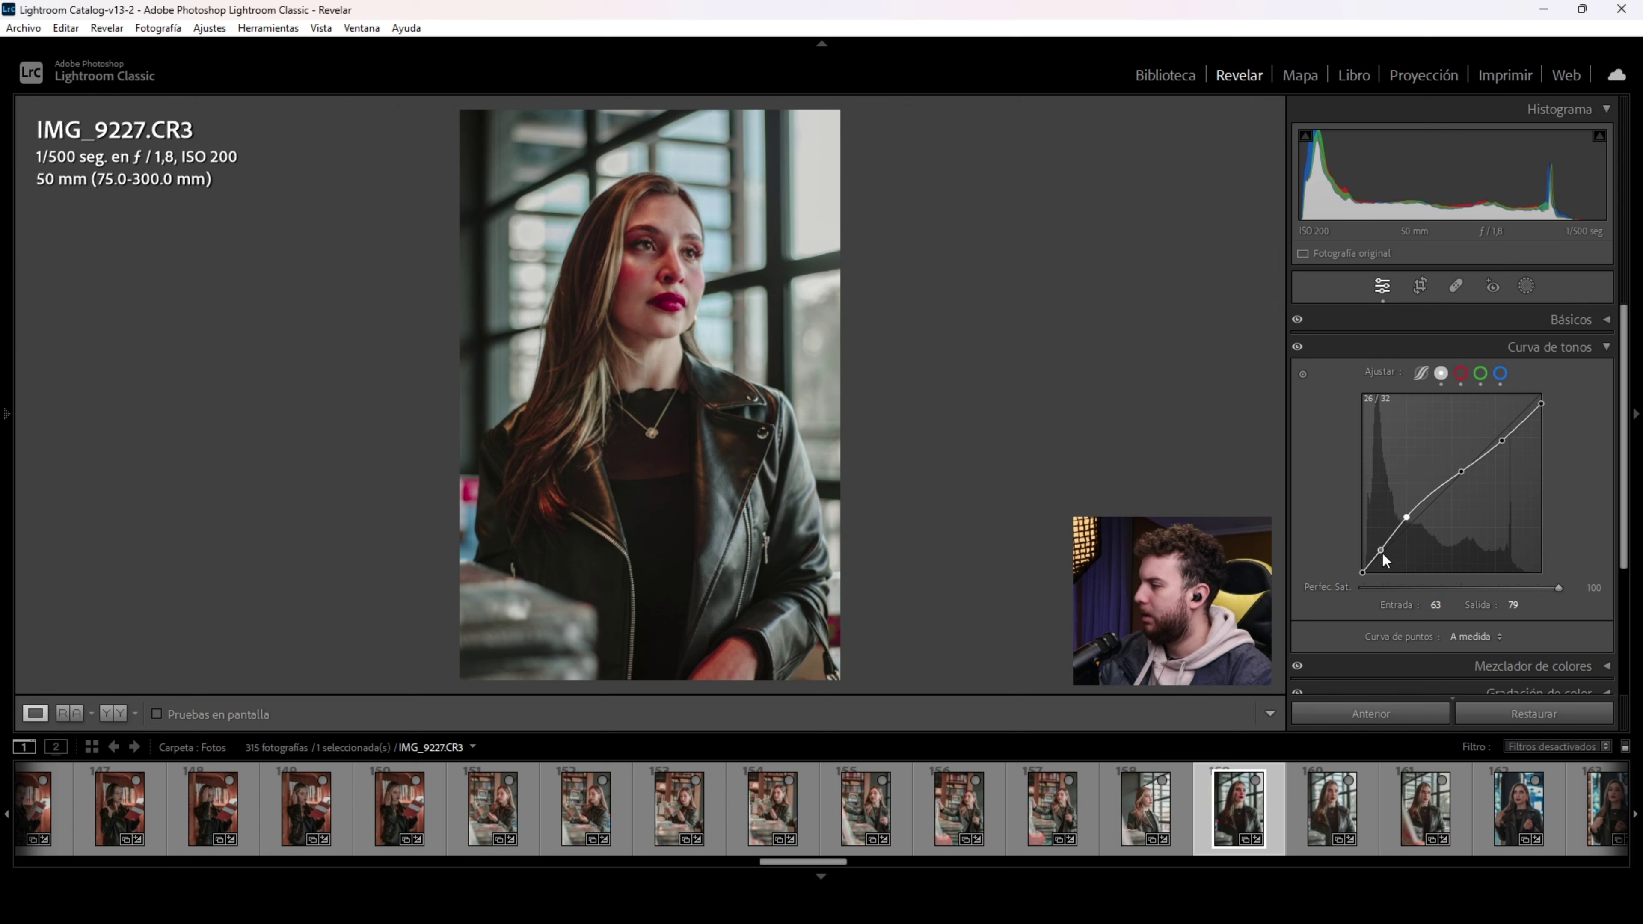
left_click_drag(1380, 552, 1365, 604)
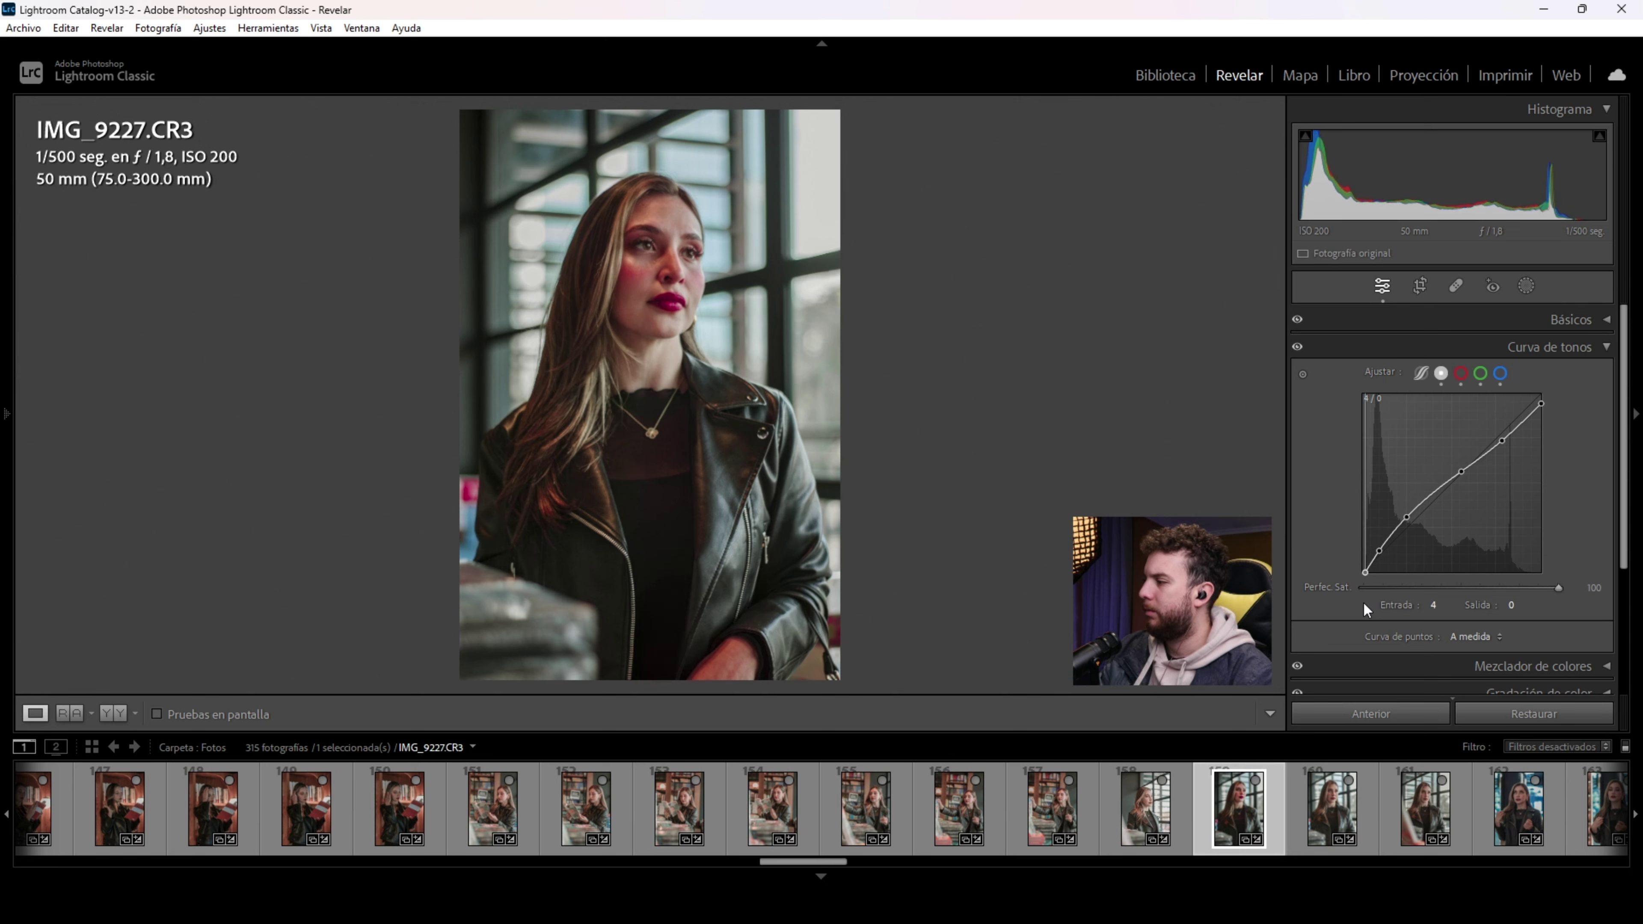
left_click_drag(1364, 603, 1364, 601)
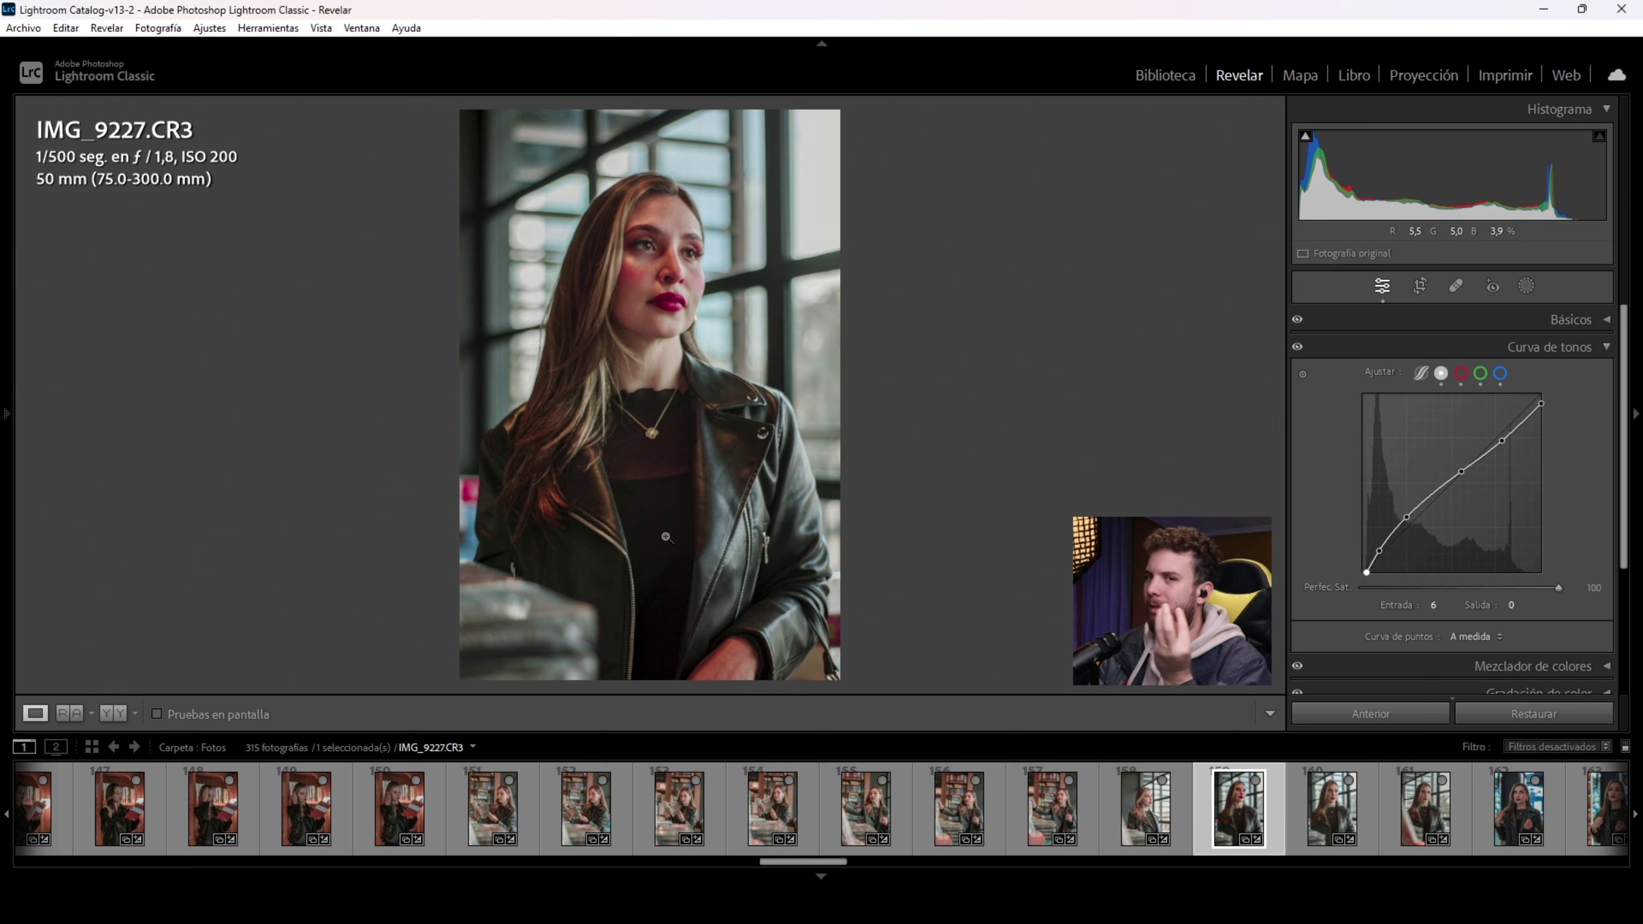
left_click(1299, 350)
left_click(1299, 350)
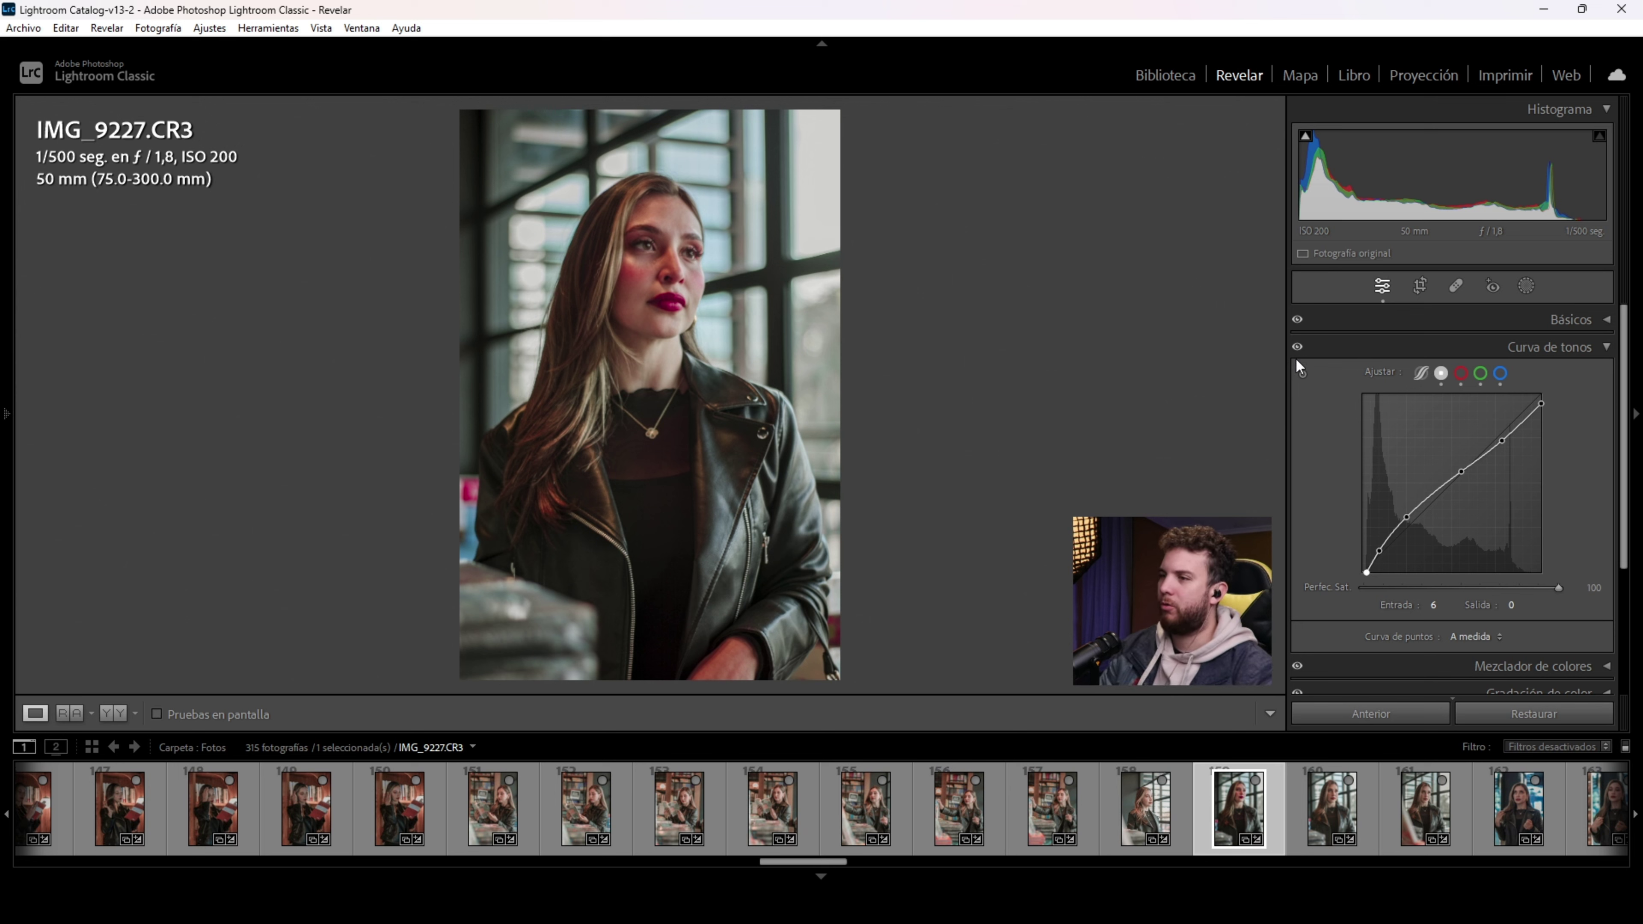
left_click(1423, 319)
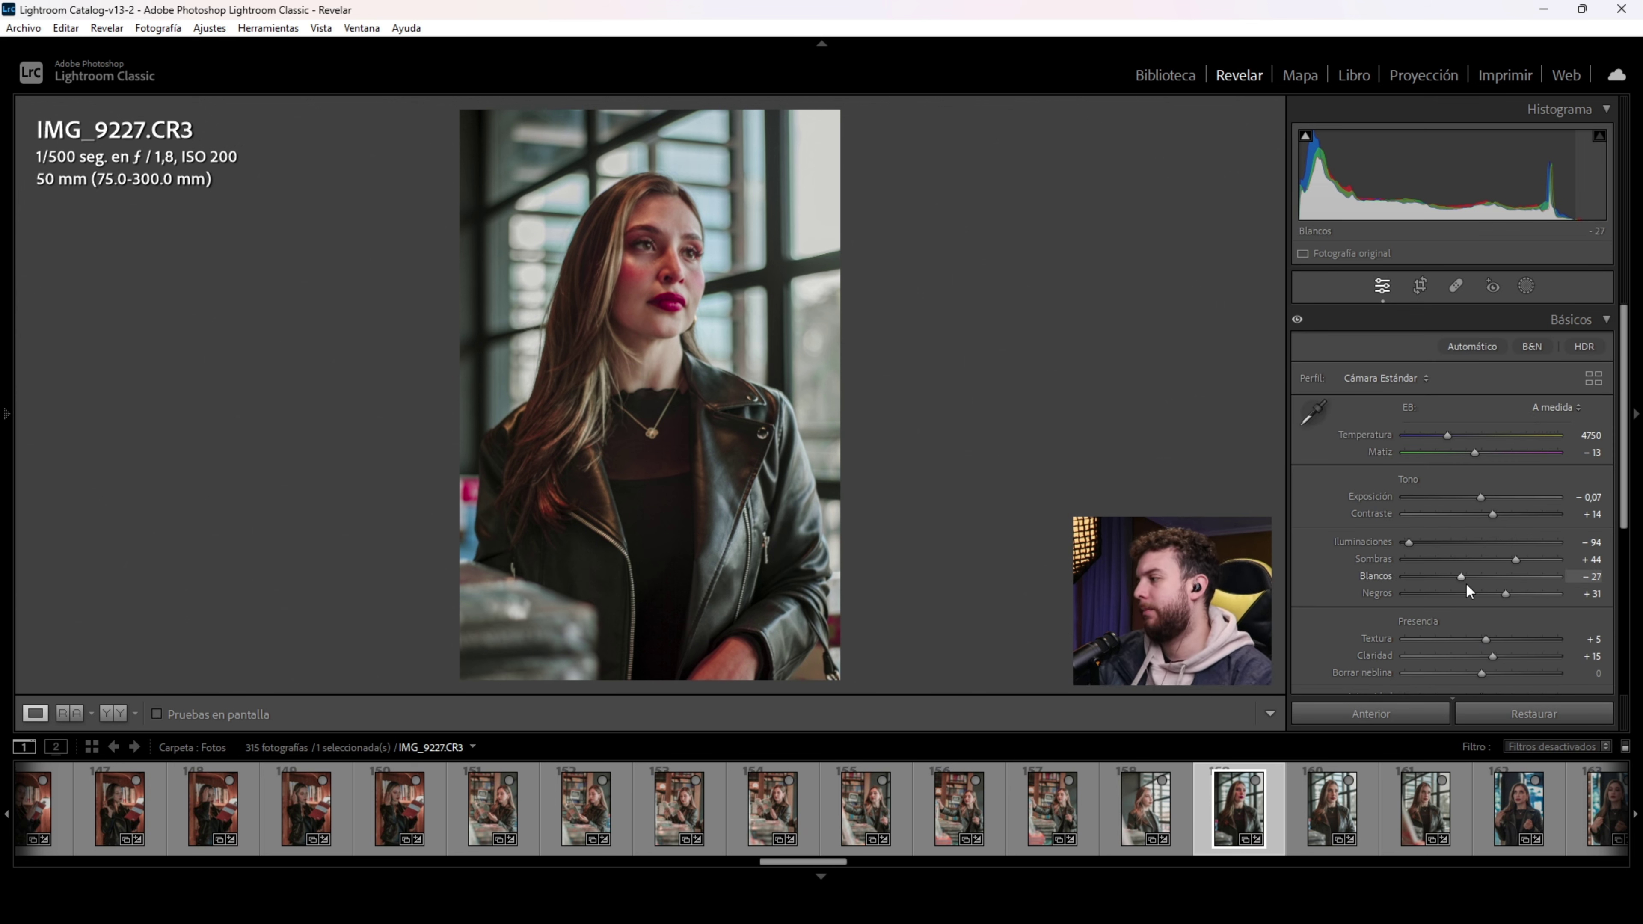
Step: Set Blancos to −69 and Negros to +53, then collapse Básicos
mouse_move(1446, 576)
left_mouse_down()
mouse_move(1407, 586)
mouse_move(1425, 593)
left_mouse_up()
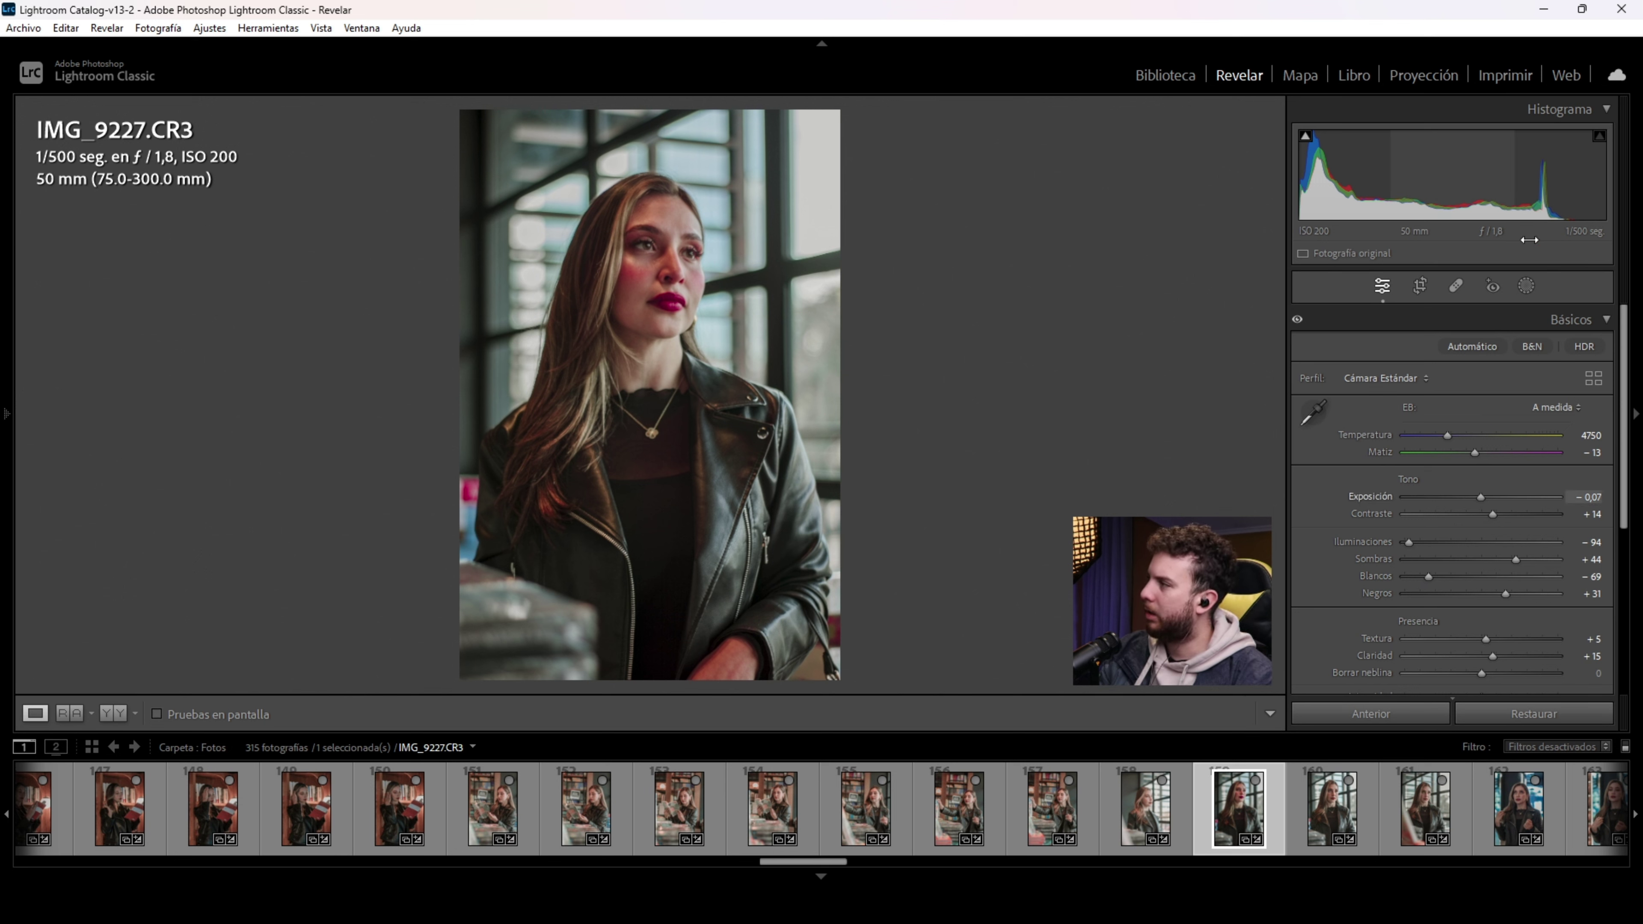
left_click_drag(1505, 593, 1520, 598)
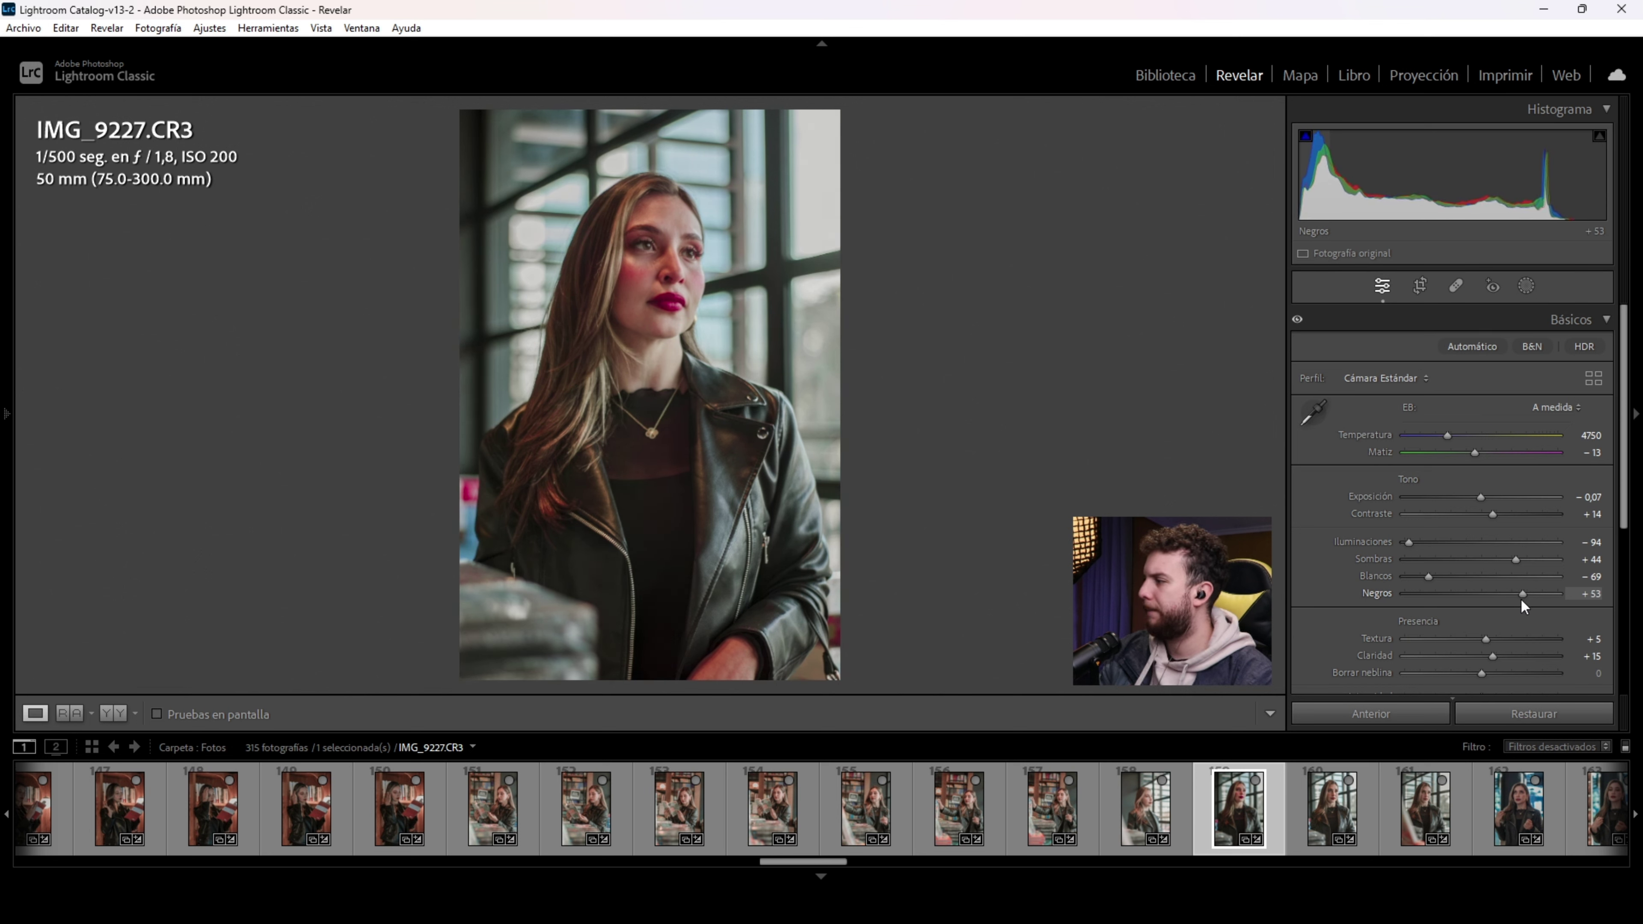
left_click(1607, 320)
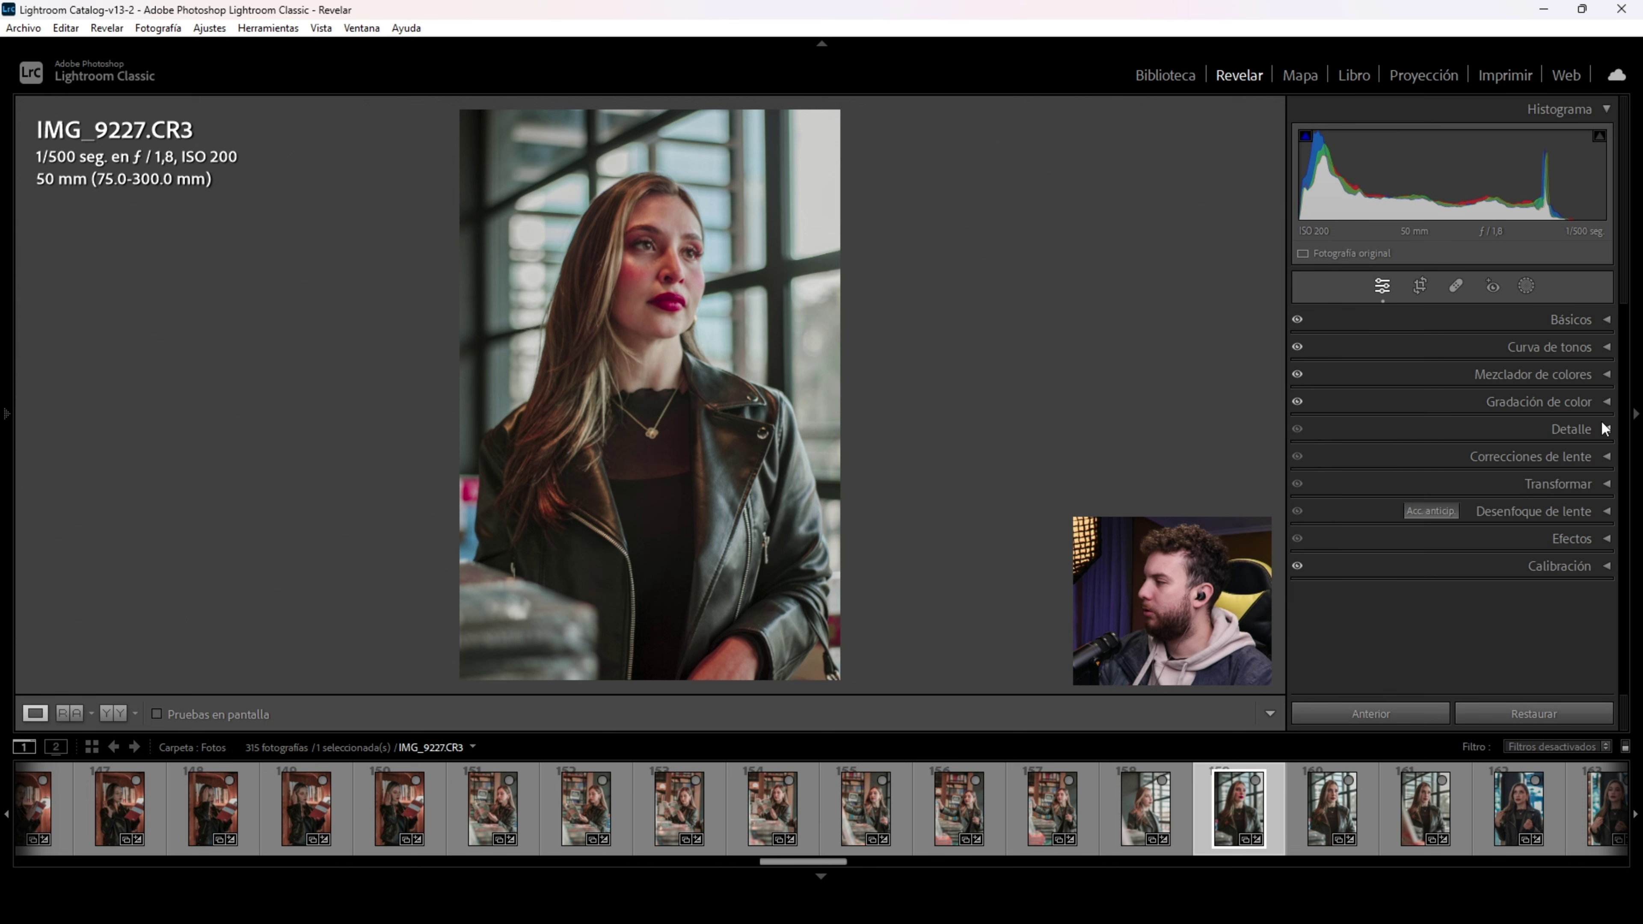
Step: In the Color Mixer, lower red saturation, raise red luminance and shift red hue to −16
left_click(1609, 375)
left_click(1416, 451)
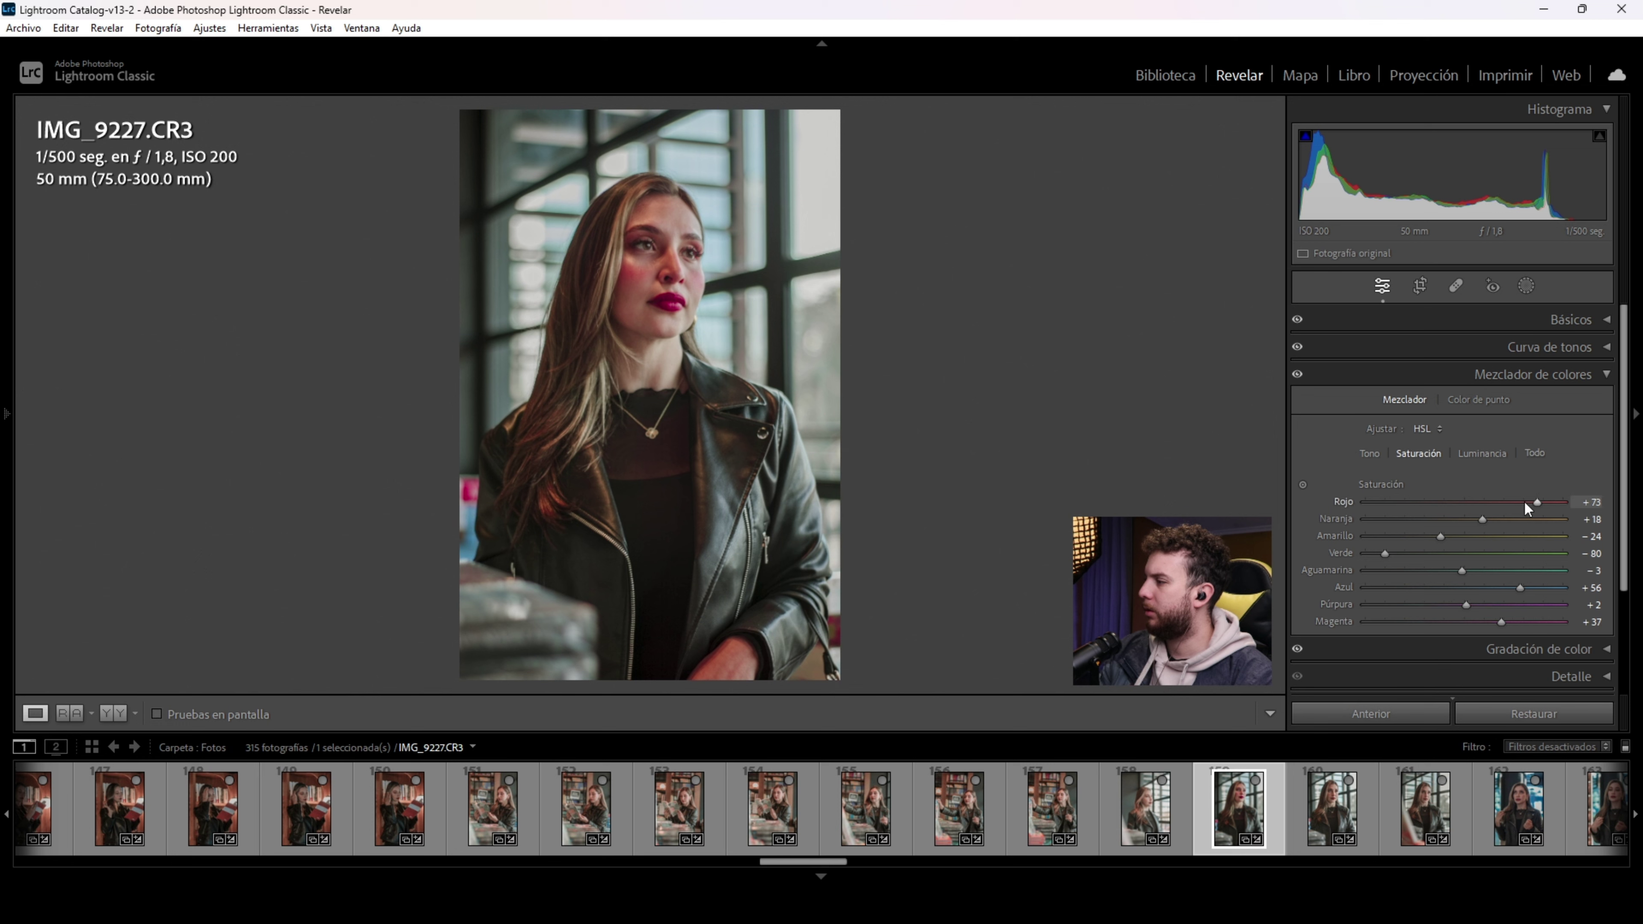
left_click_drag(1540, 503, 1514, 504)
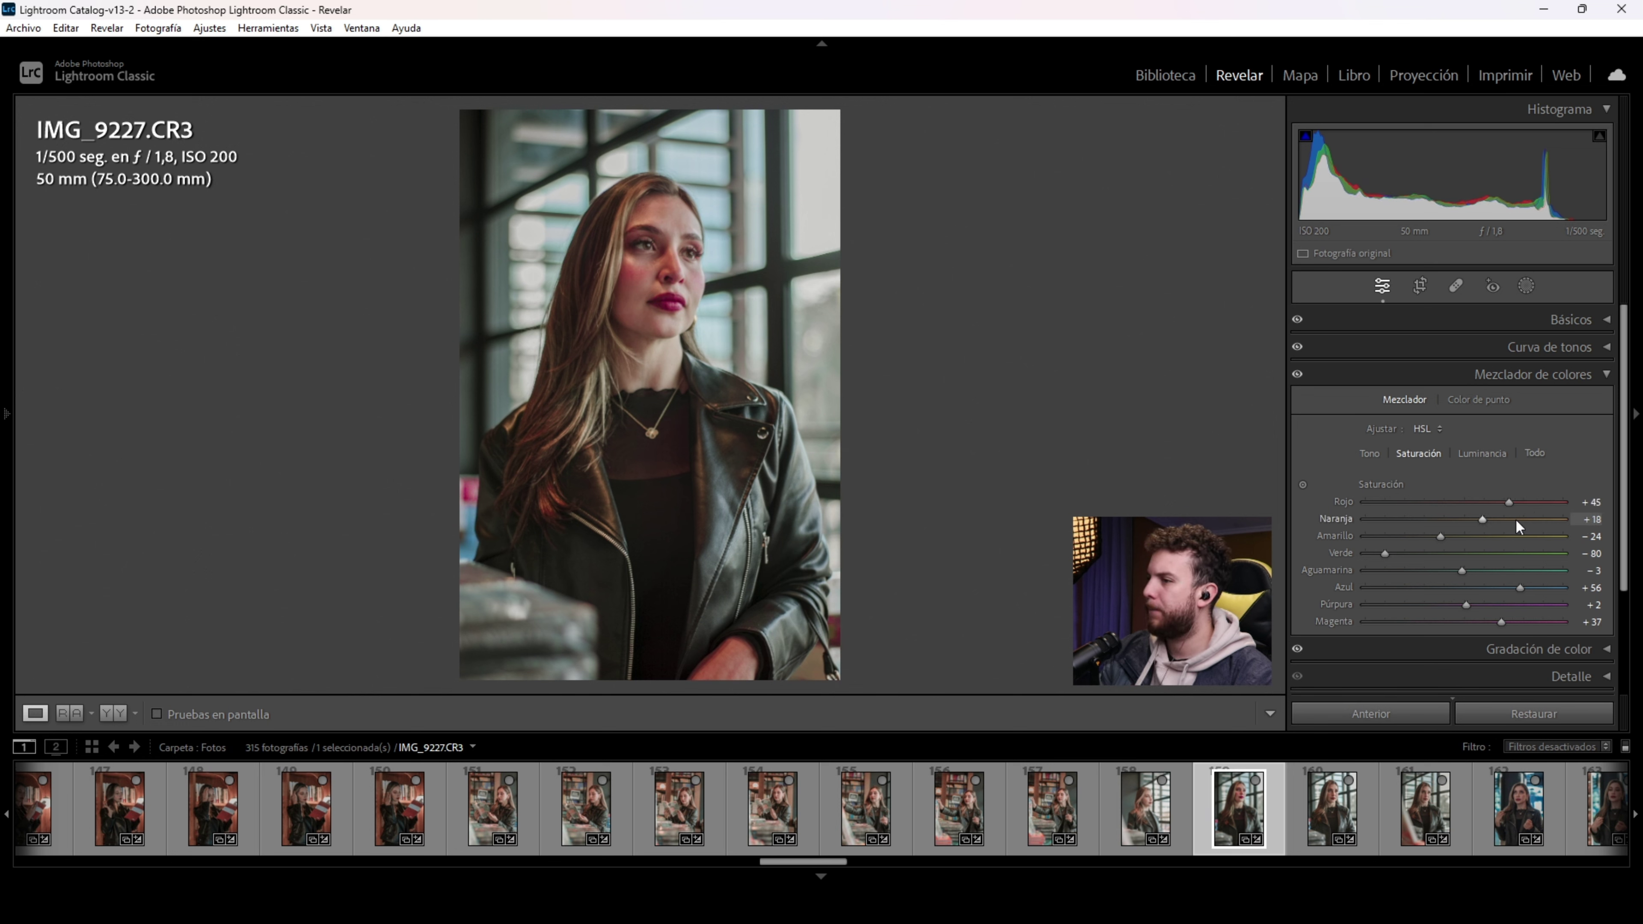
left_click(1482, 453)
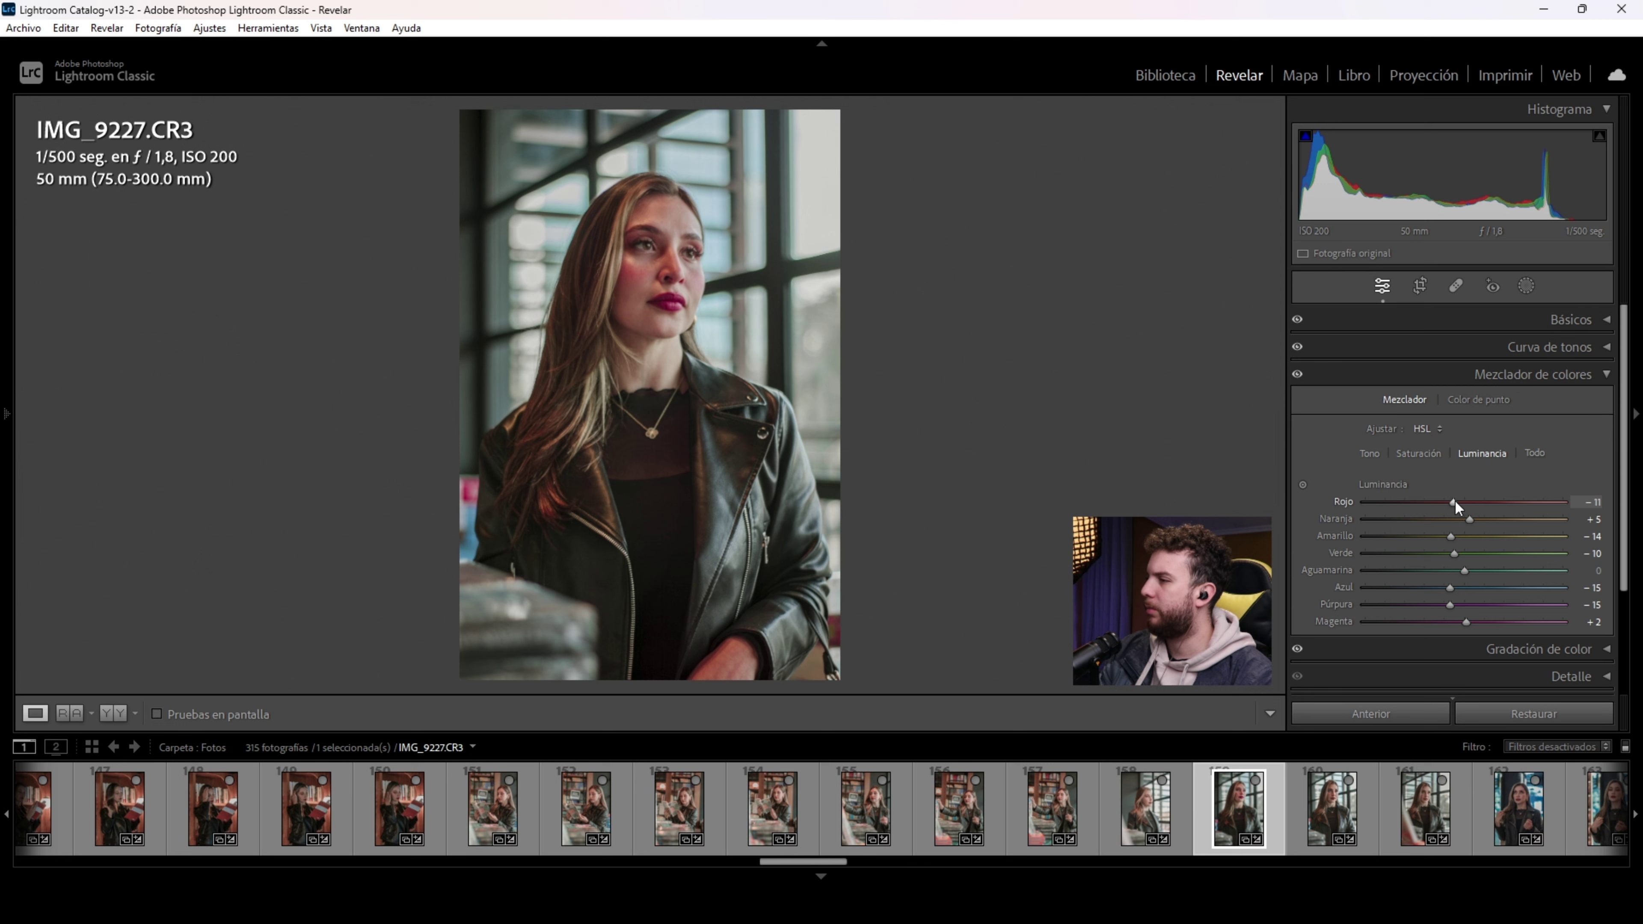
left_click_drag(1454, 502, 1481, 504)
left_click(1373, 455)
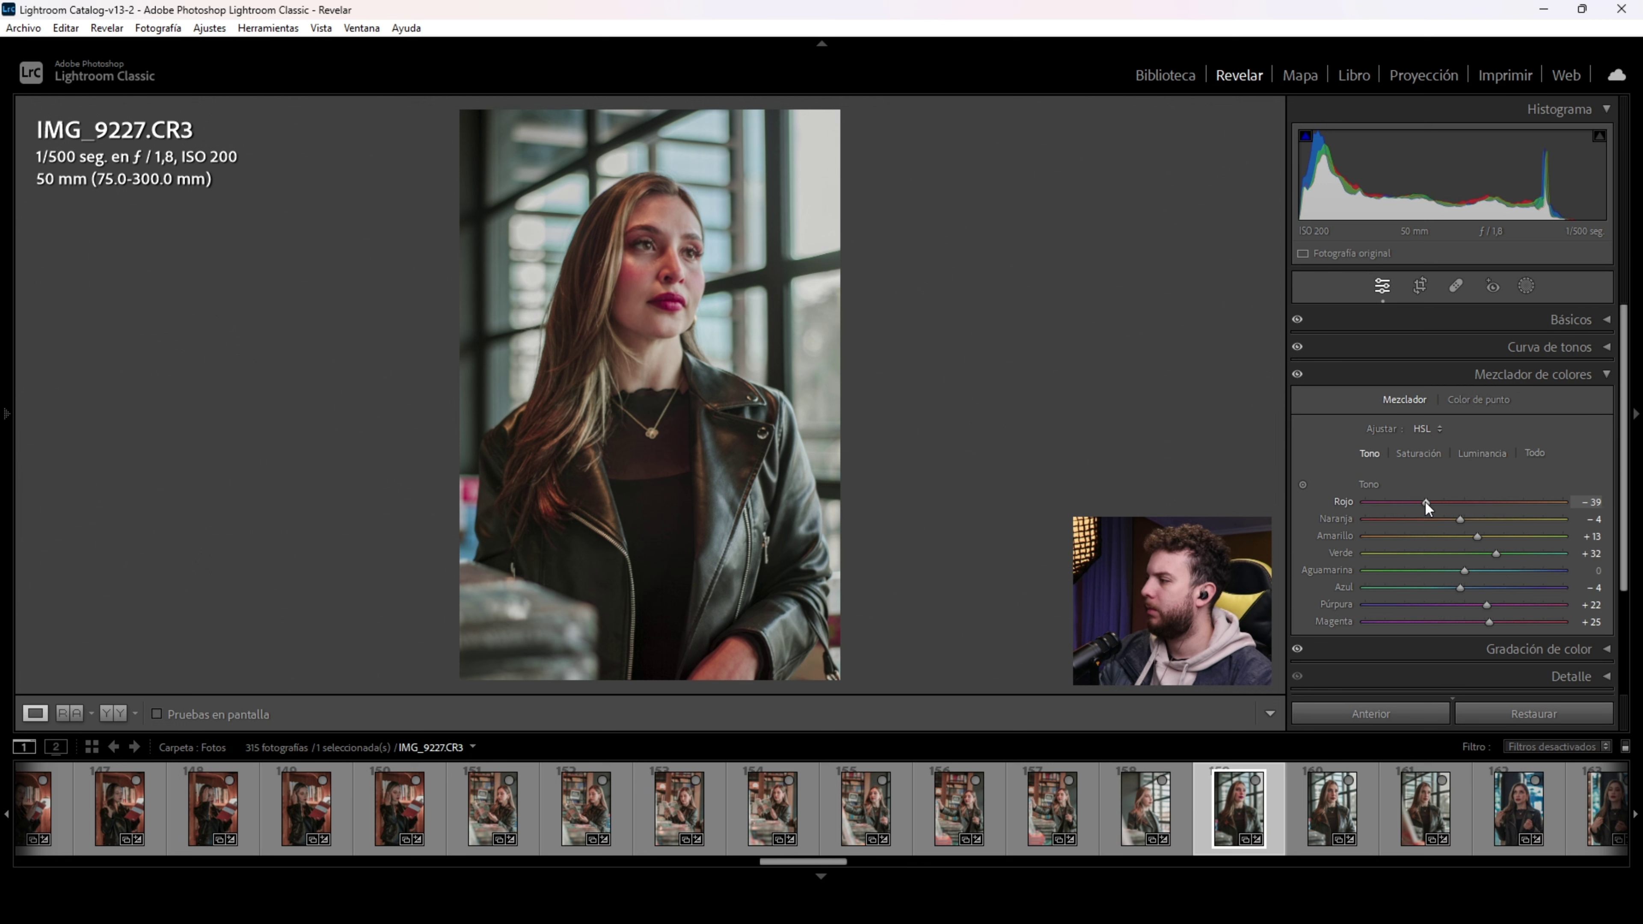
left_click_drag(1426, 504, 1440, 509)
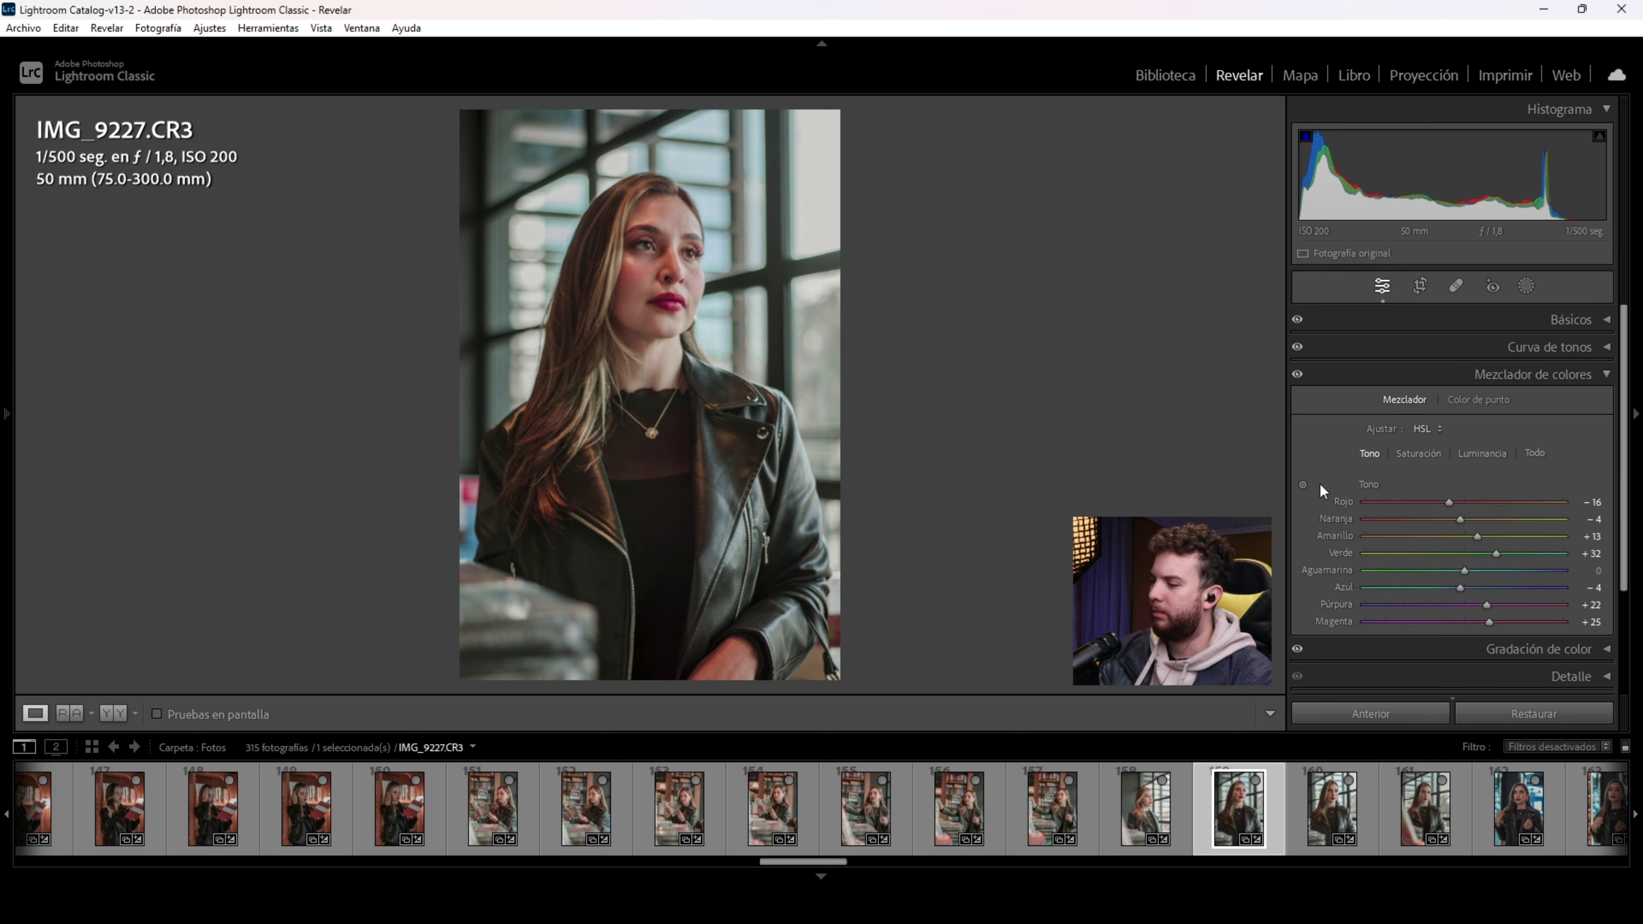
Step: Compare the photo with and without the Color Mixer, then pull vibrance below zero in Basic
left_click(1298, 374)
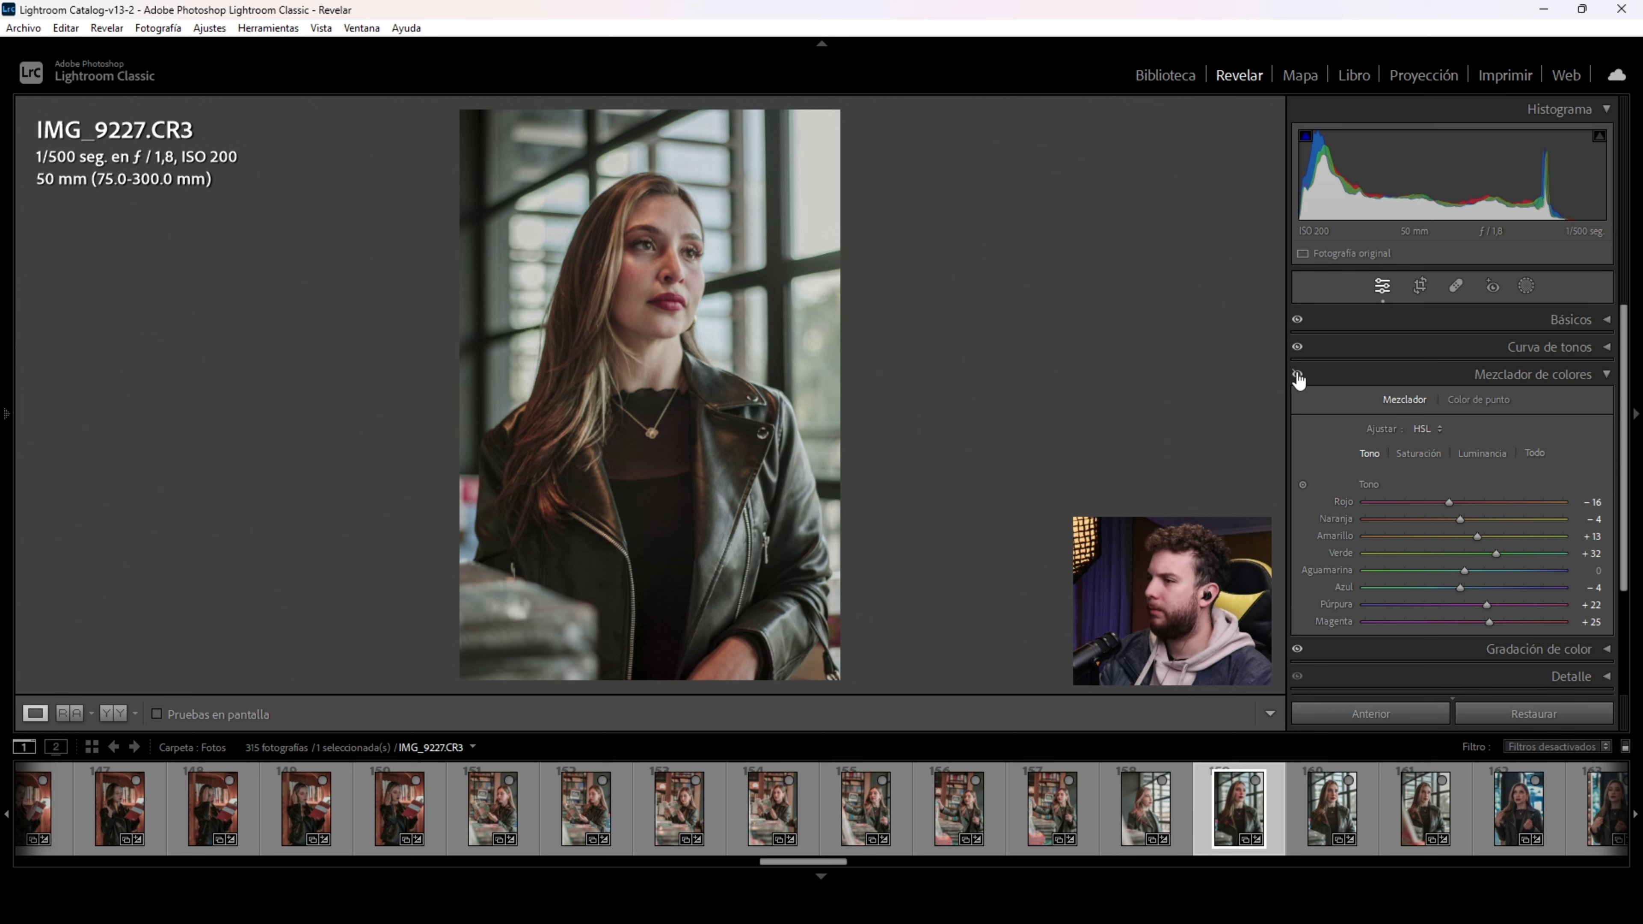
left_click(1297, 374)
left_click(1599, 319)
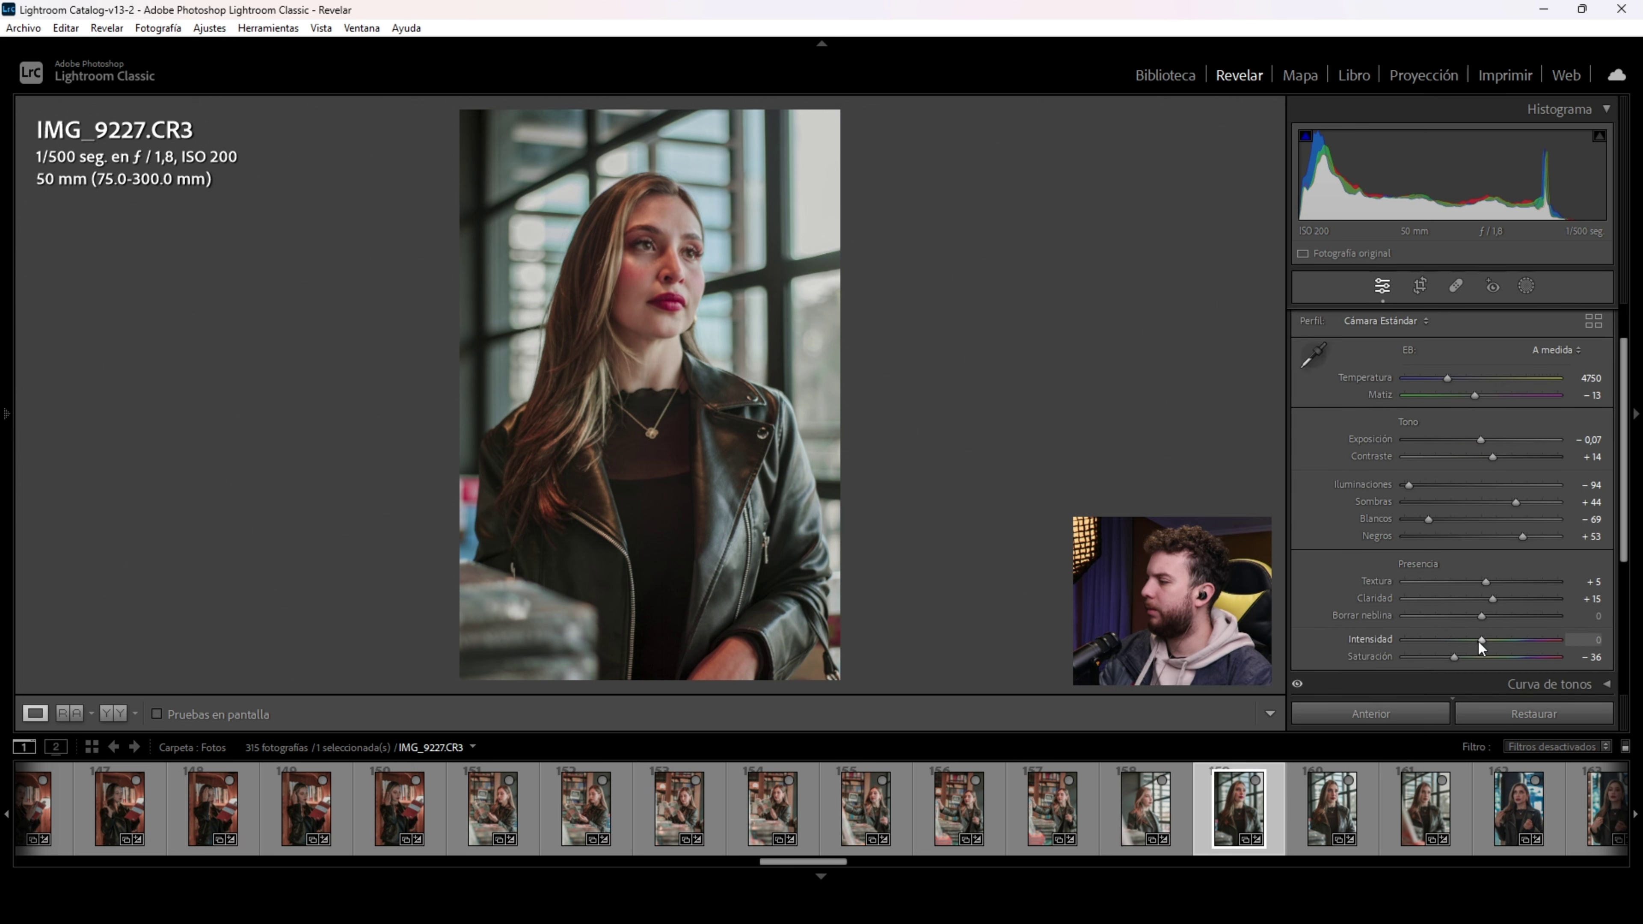
left_click_drag(1479, 641, 1462, 642)
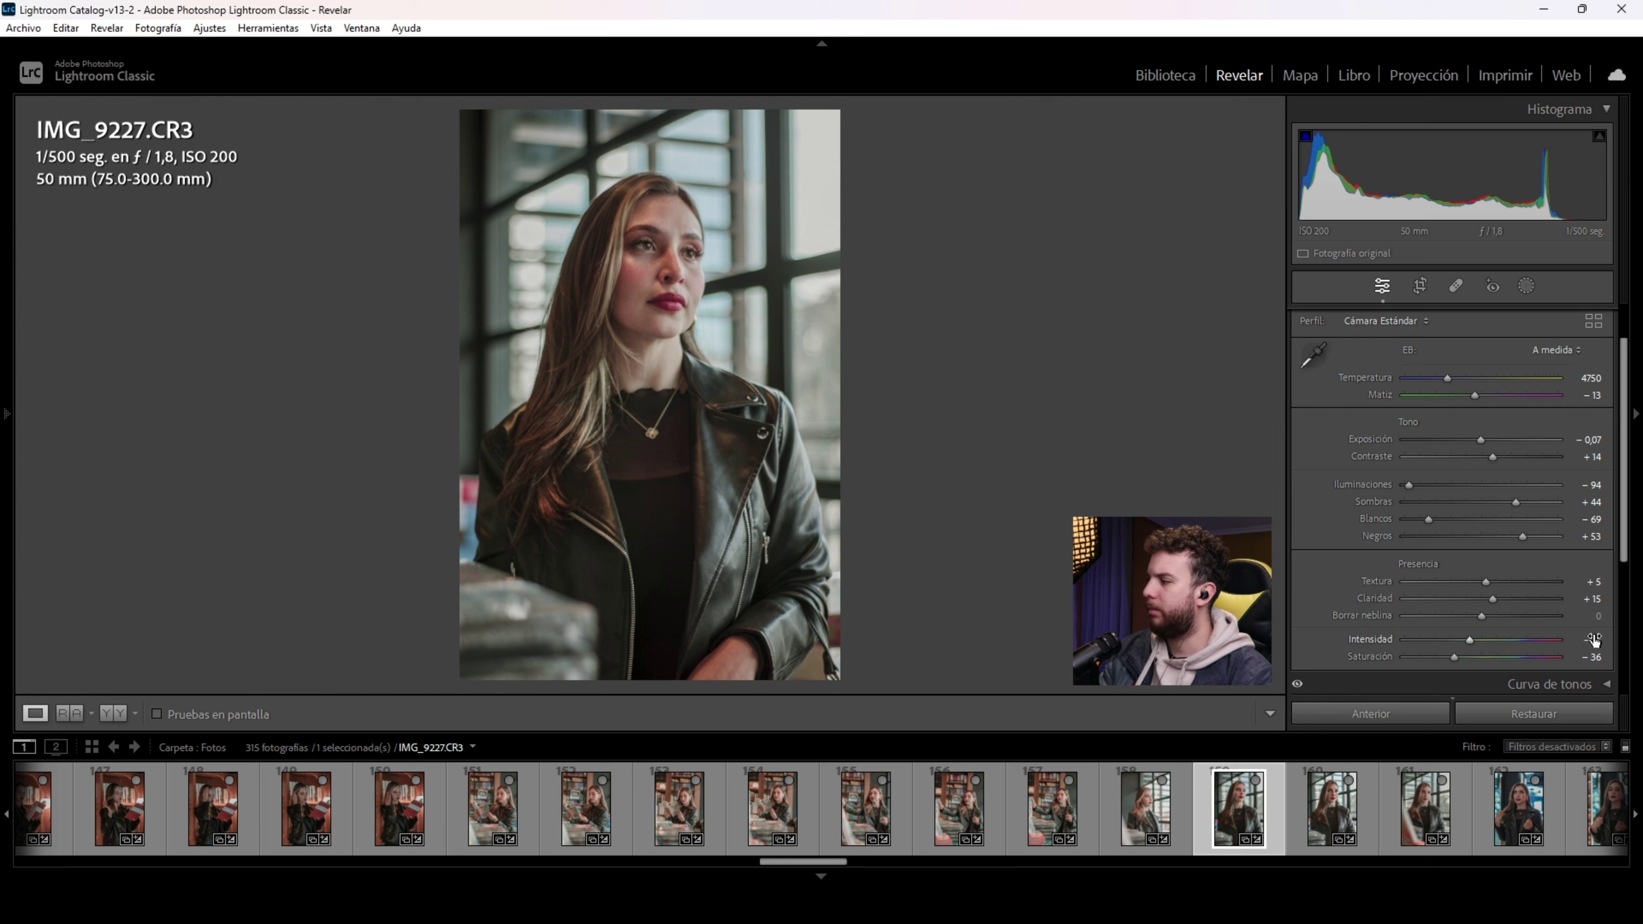
Step: Settle vibrance at −10 and add film grain with amount 15 in Effects
left_click_drag(1594, 639, 1601, 643)
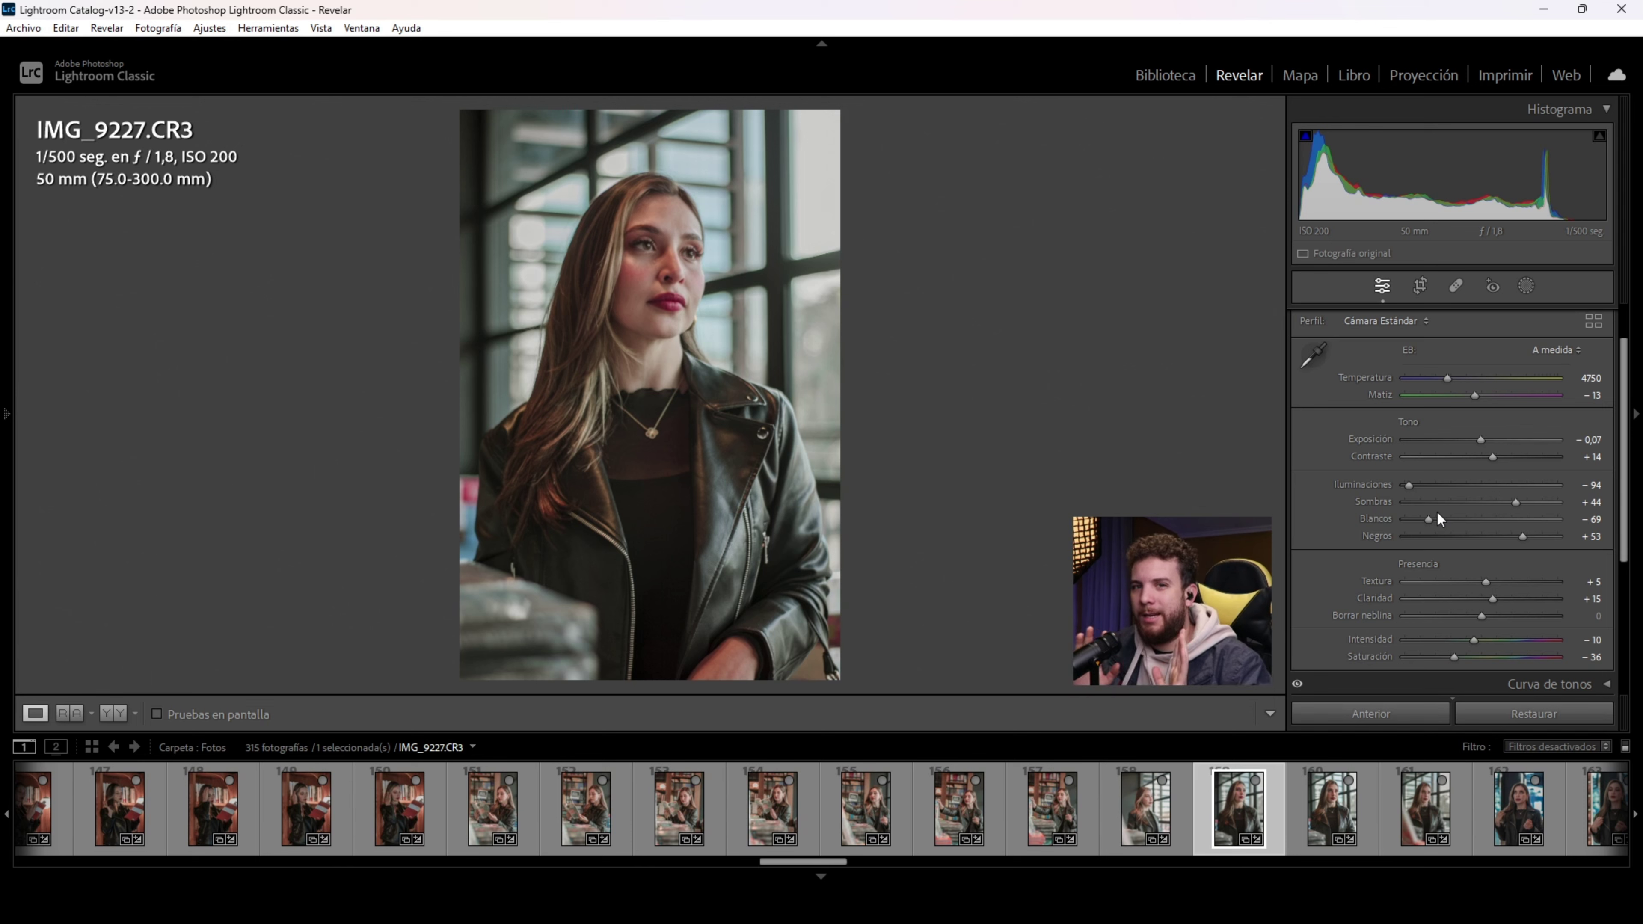
left_click(1603, 321)
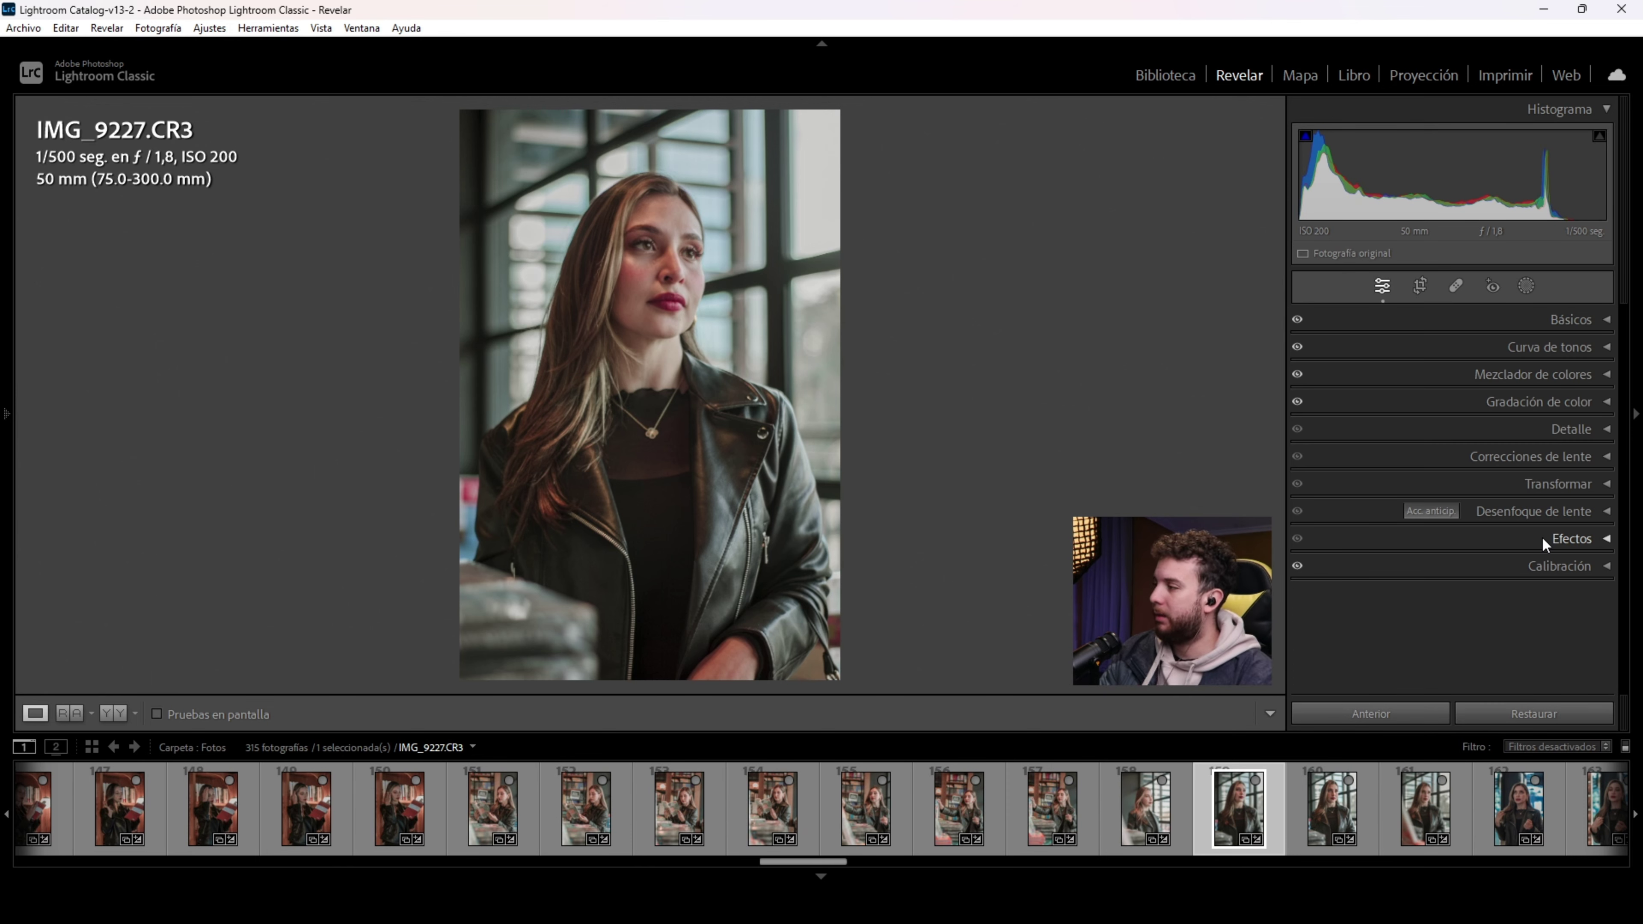
left_click(1607, 540)
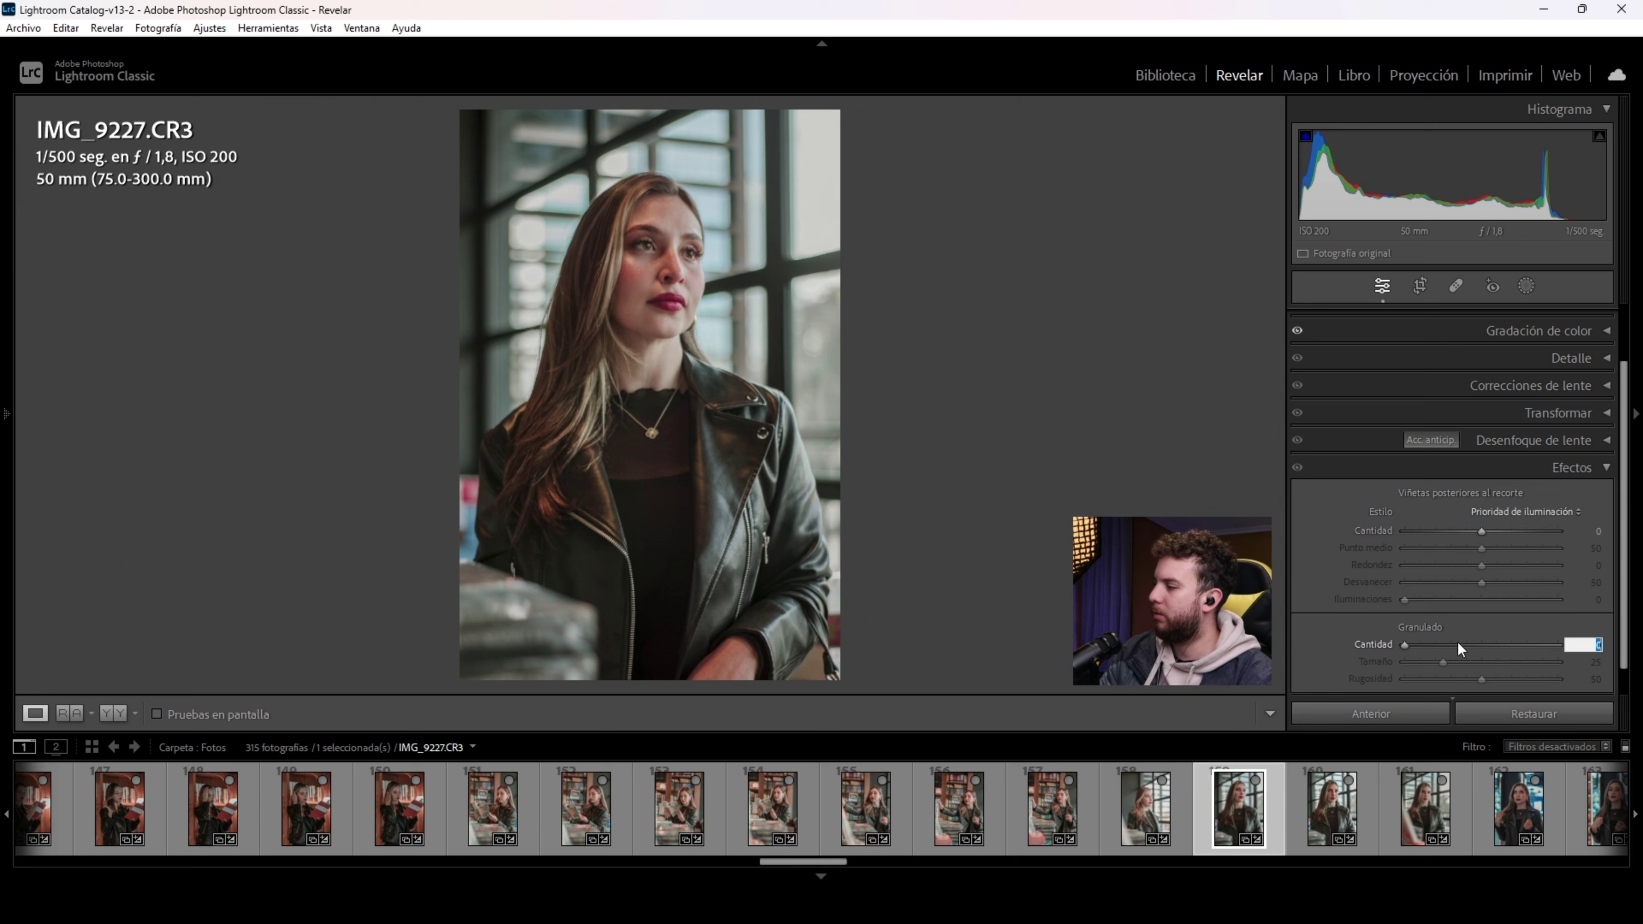
type("15")
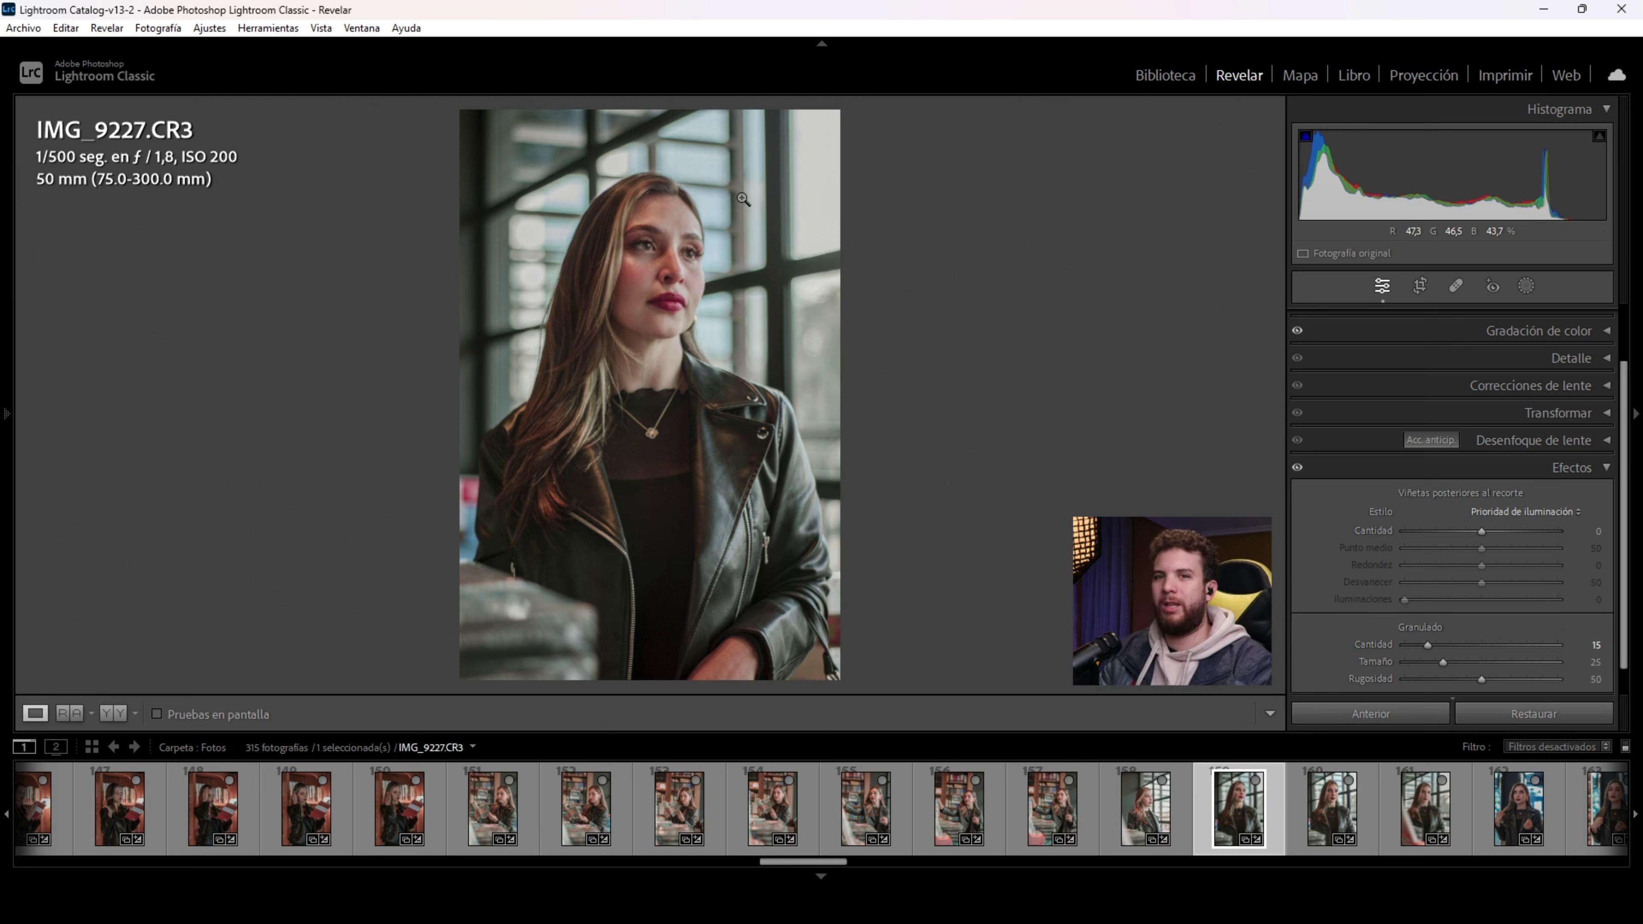
left_click(1600, 469)
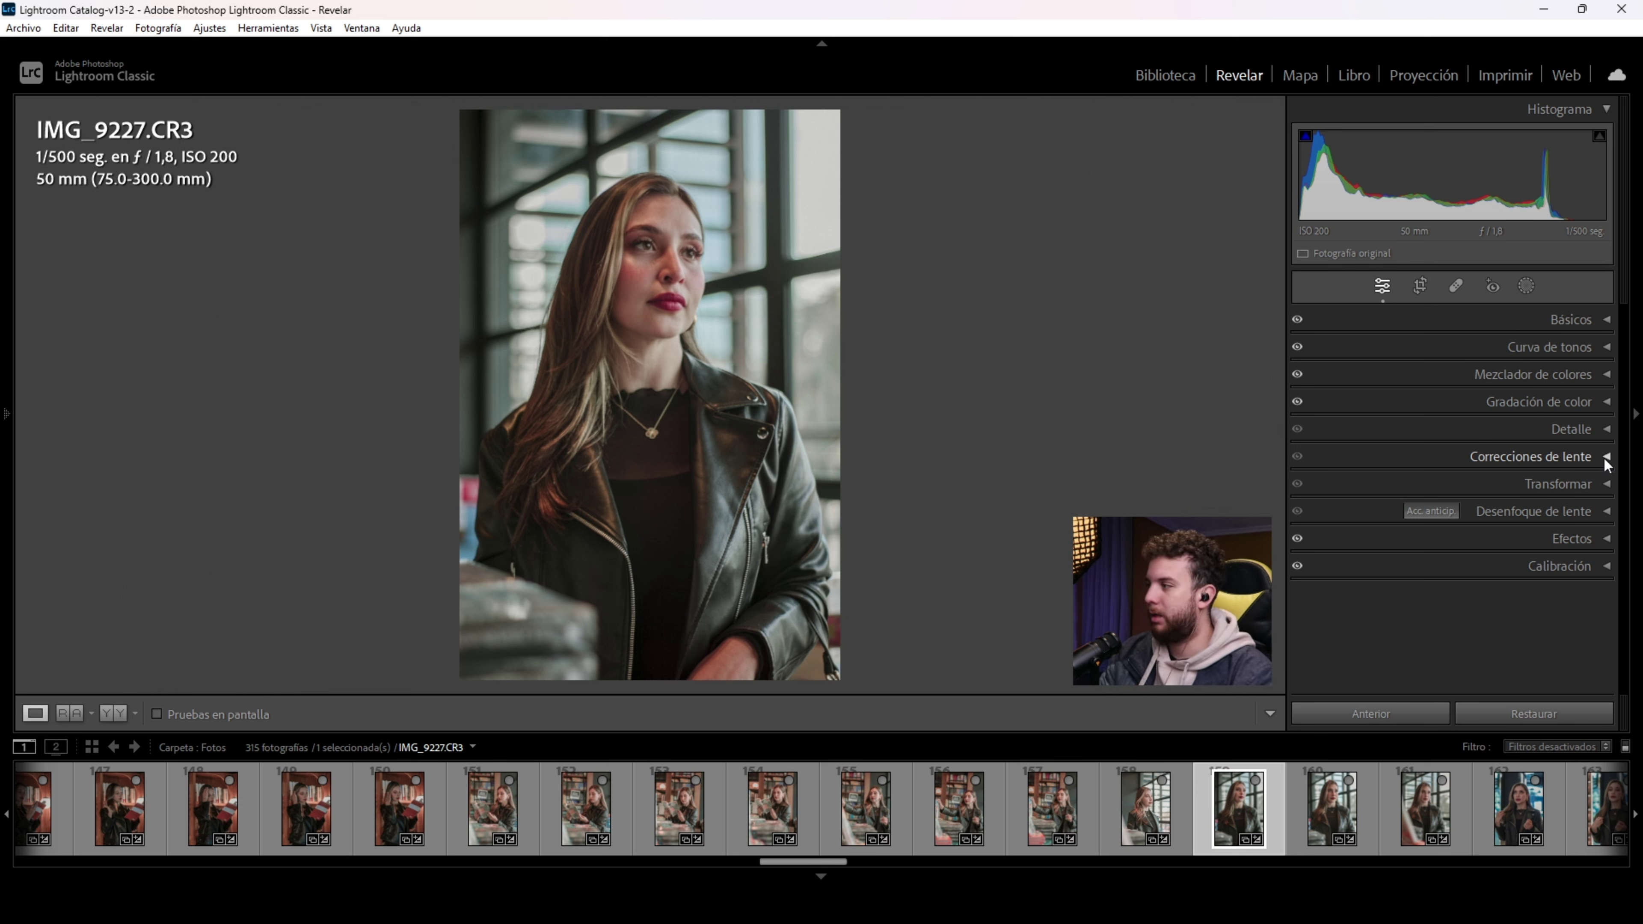
Step: Set sharpening to amount 75, radius 1.2 and masking 28 in Detail
left_click(1600, 430)
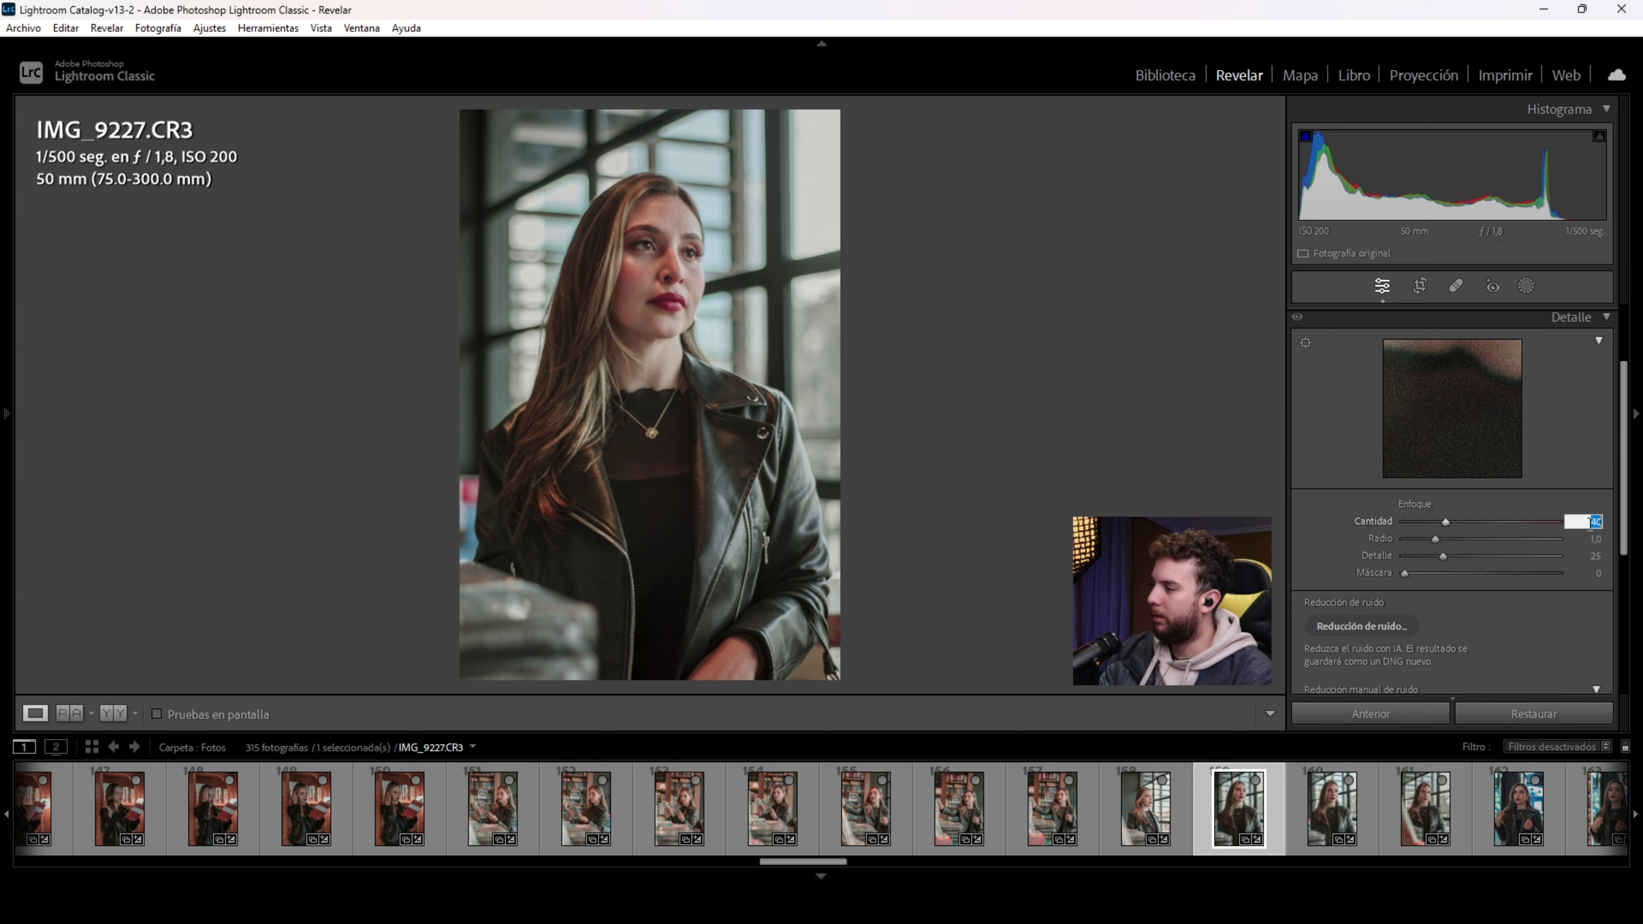
key("Tab")
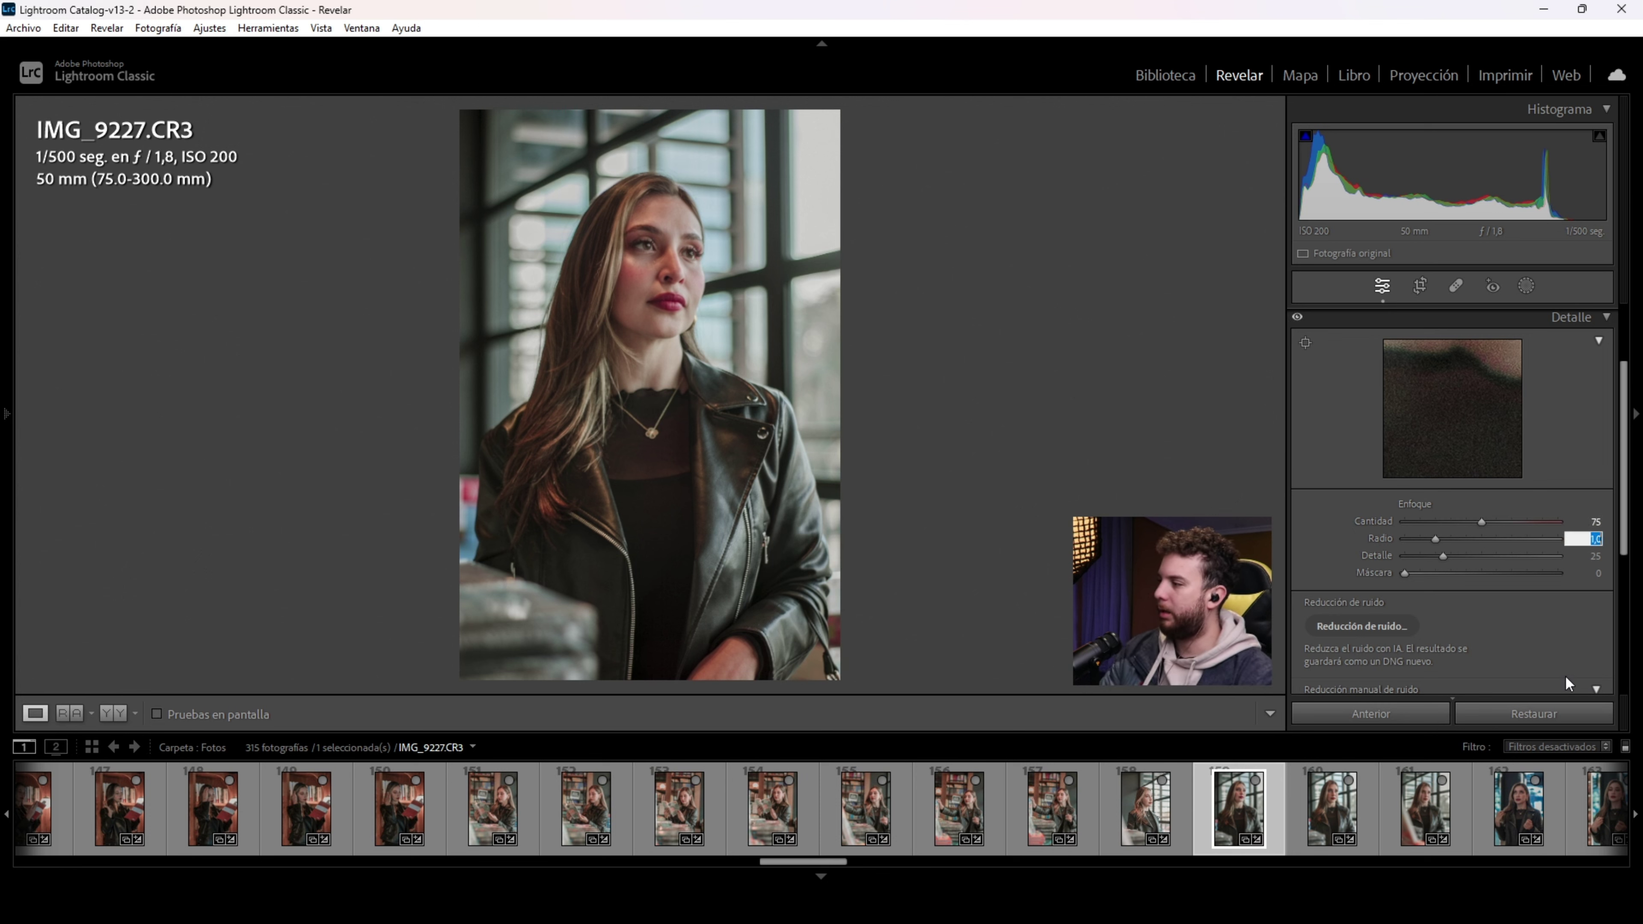
key("Tab")
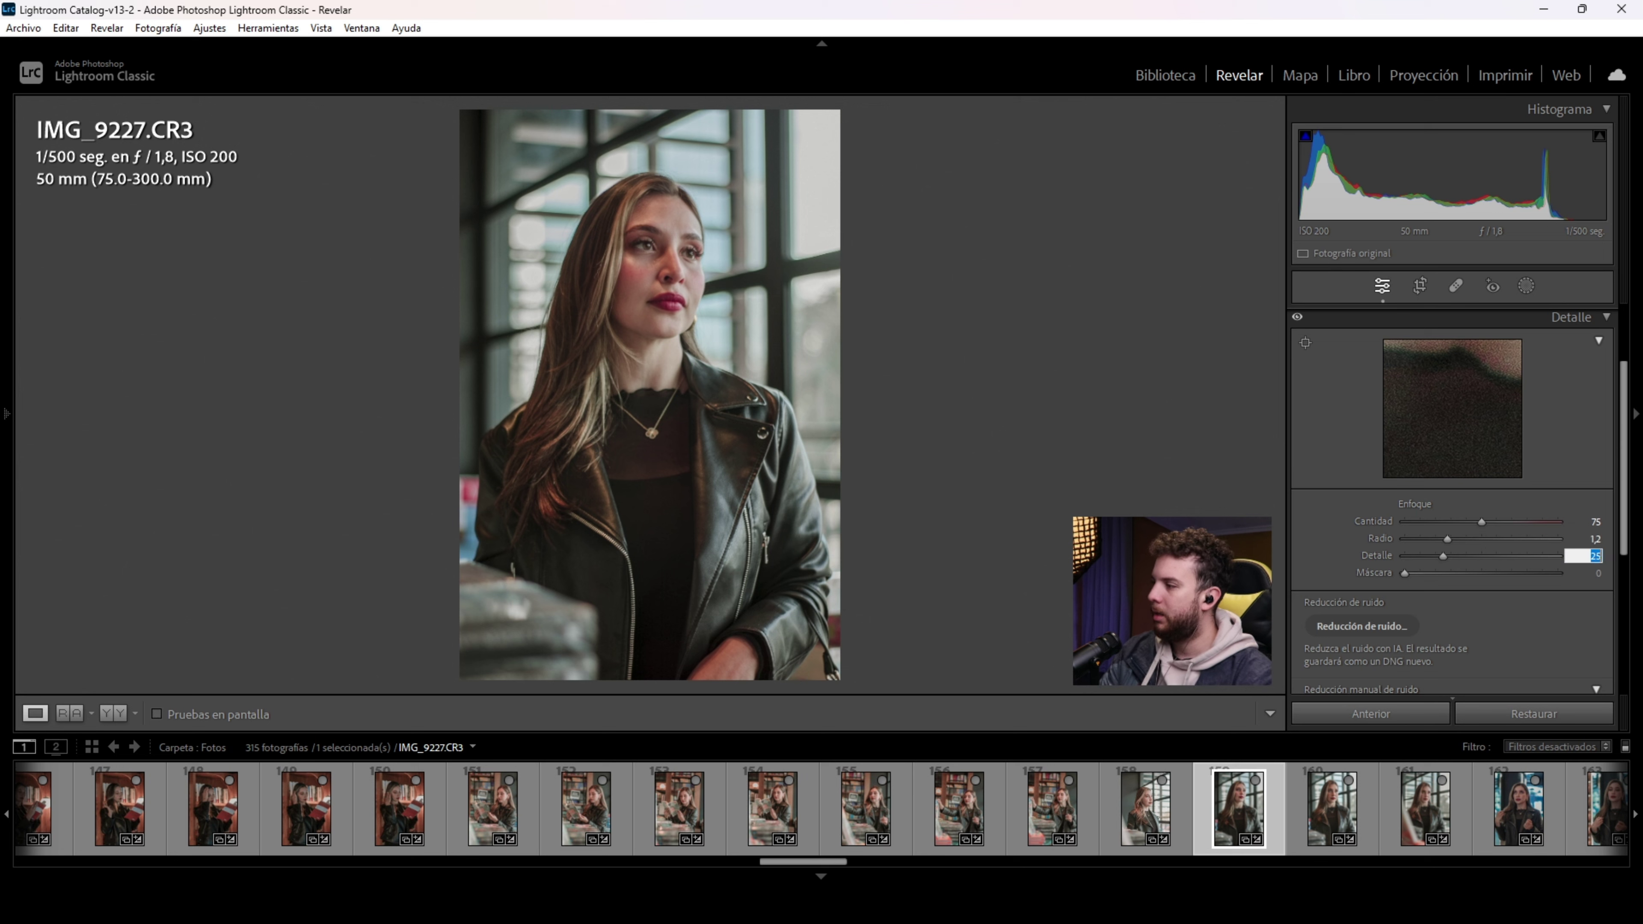
key("Tab")
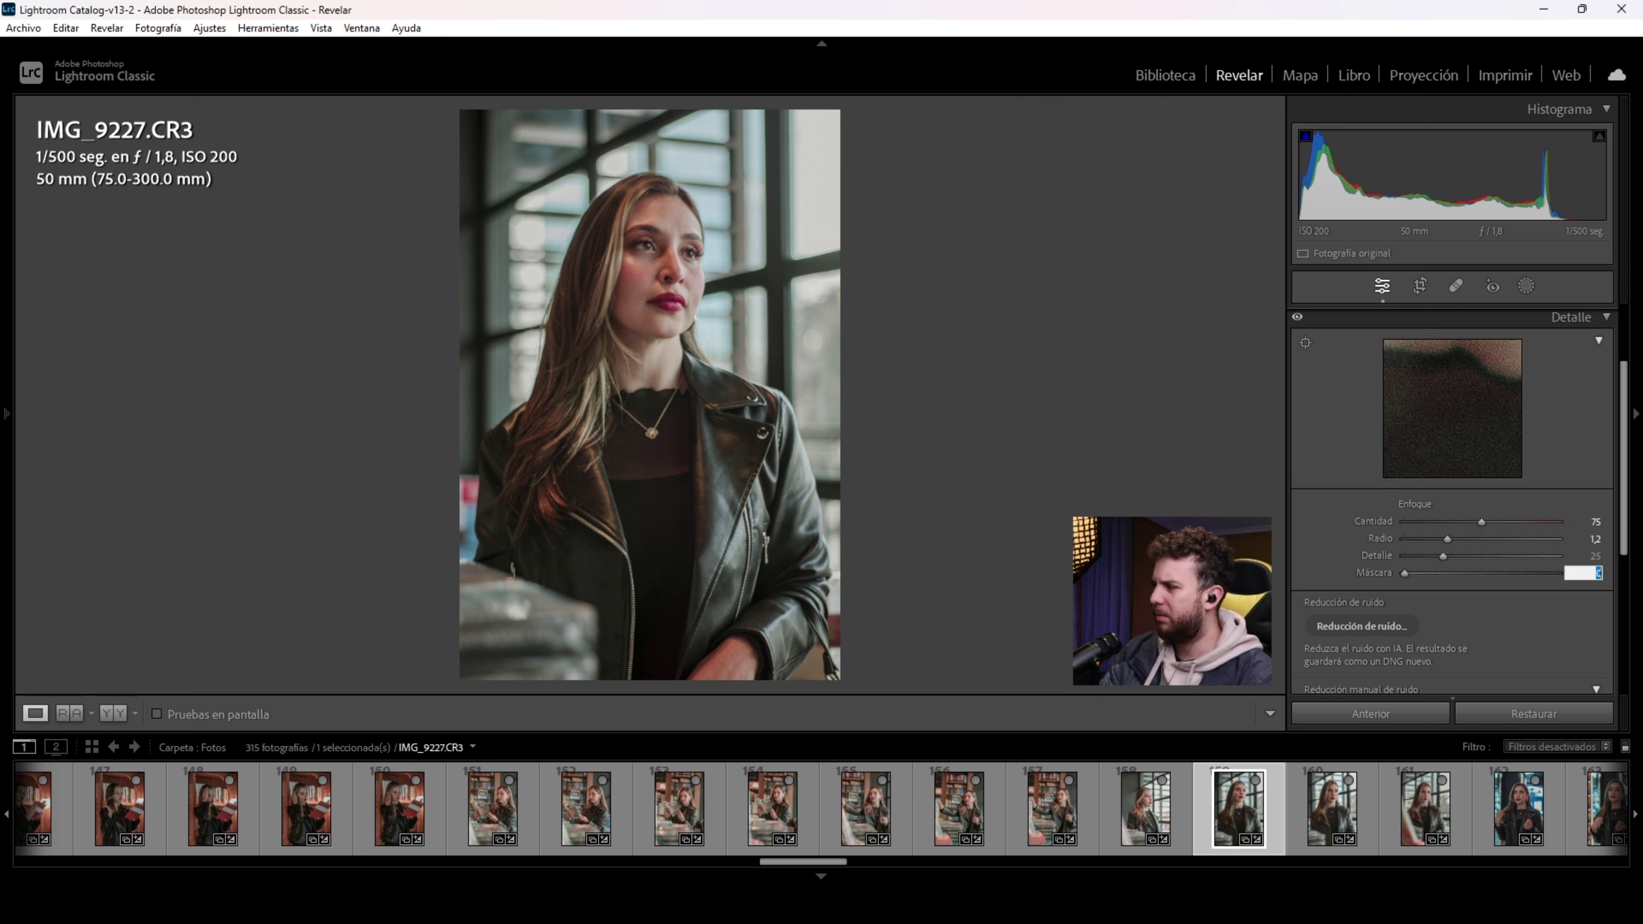
type("28")
key("Return")
Step: Zoom in on the face and set luminance noise reduction 20, contrast 82 and detail 65
scroll(1380, 542, "down", 1)
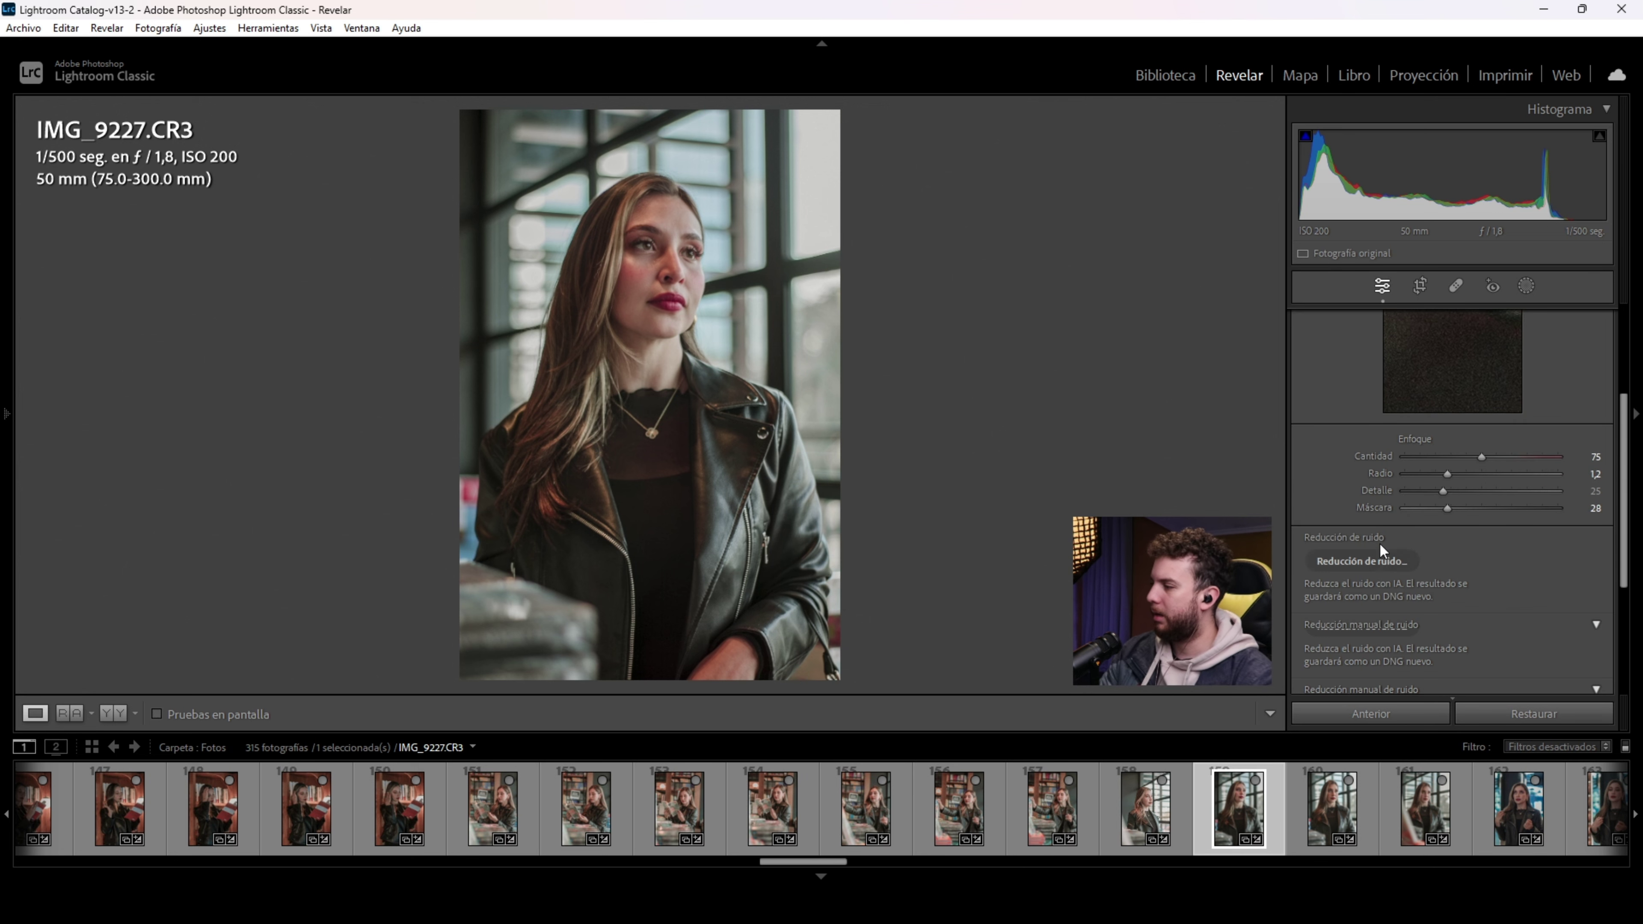
scroll(1375, 554, "down", 2)
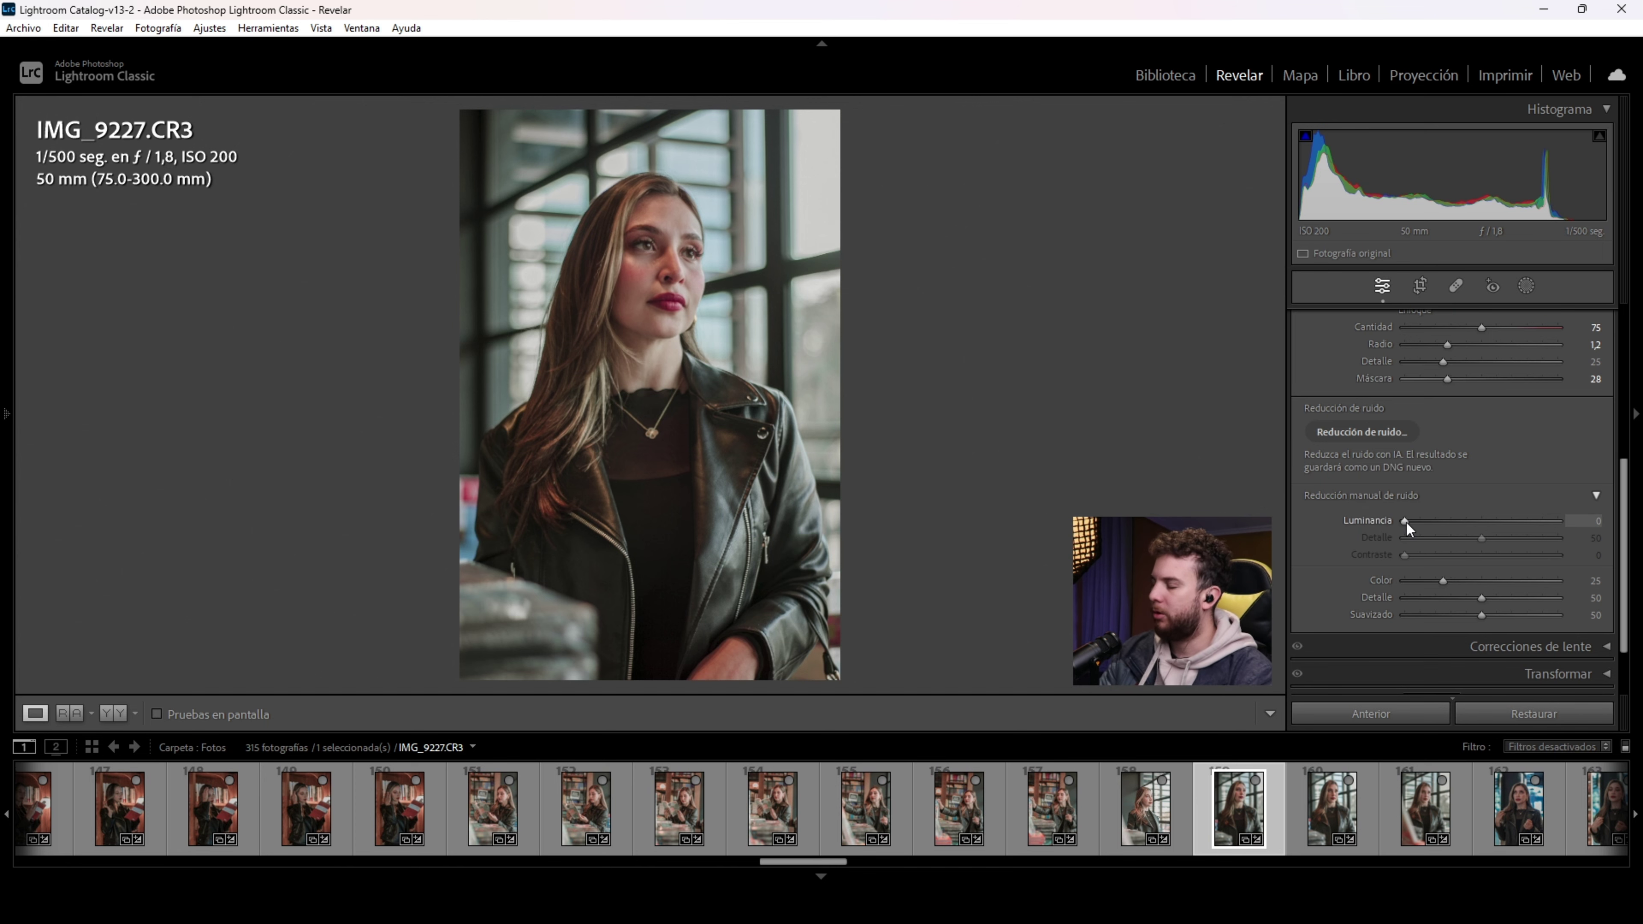
left_click(687, 397)
left_click_drag(688, 397, 671, 370)
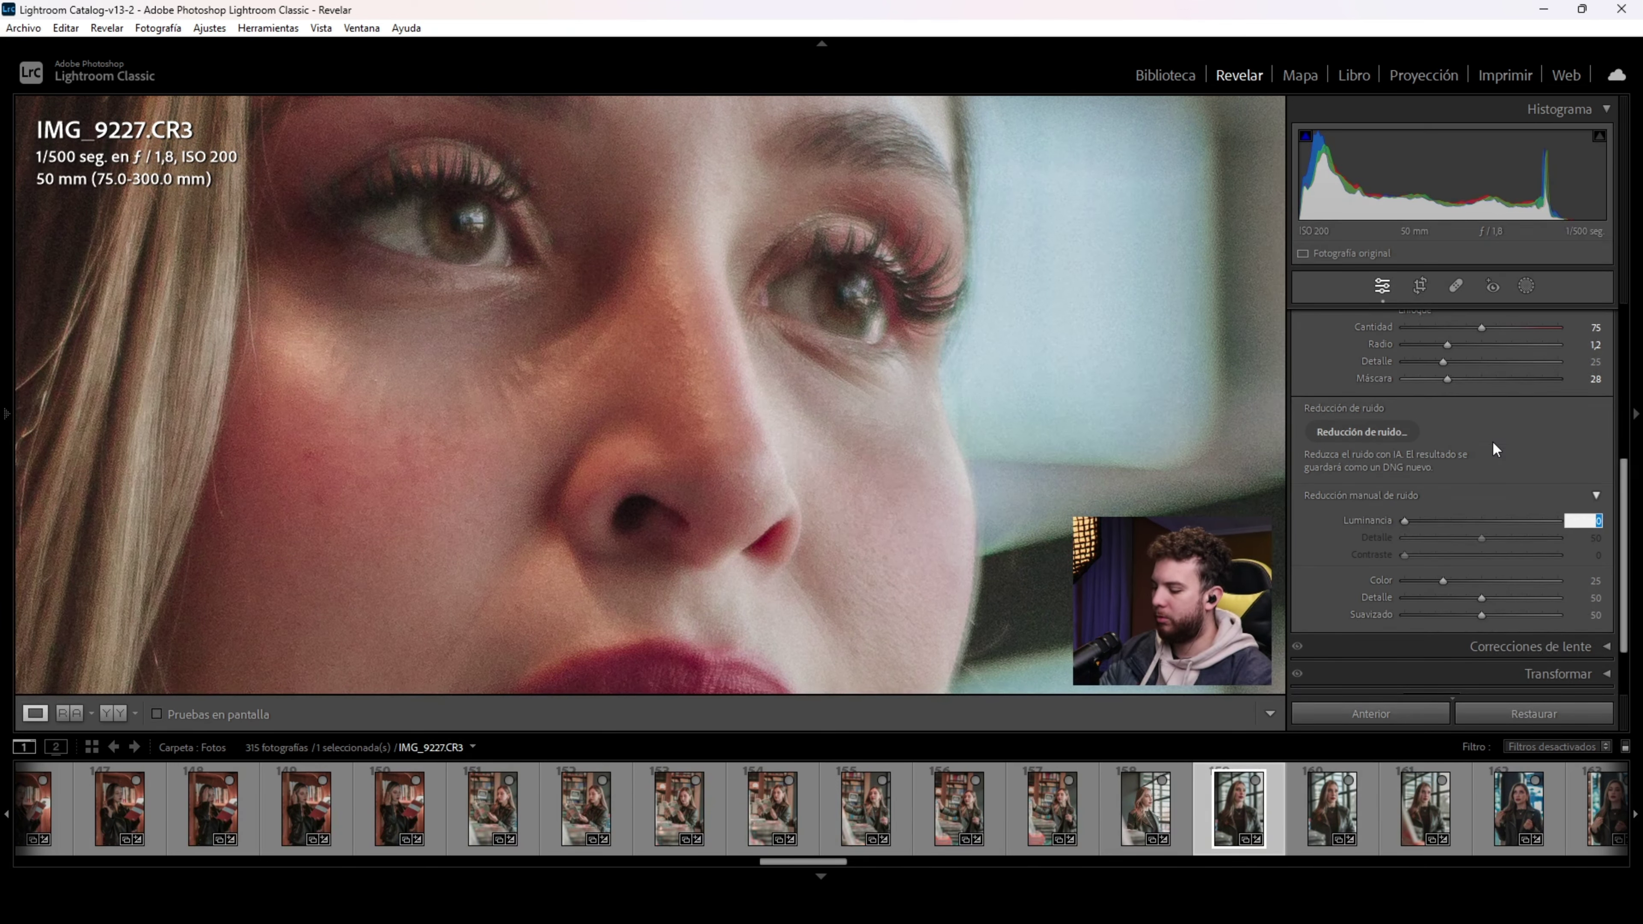
type("20")
key("Return")
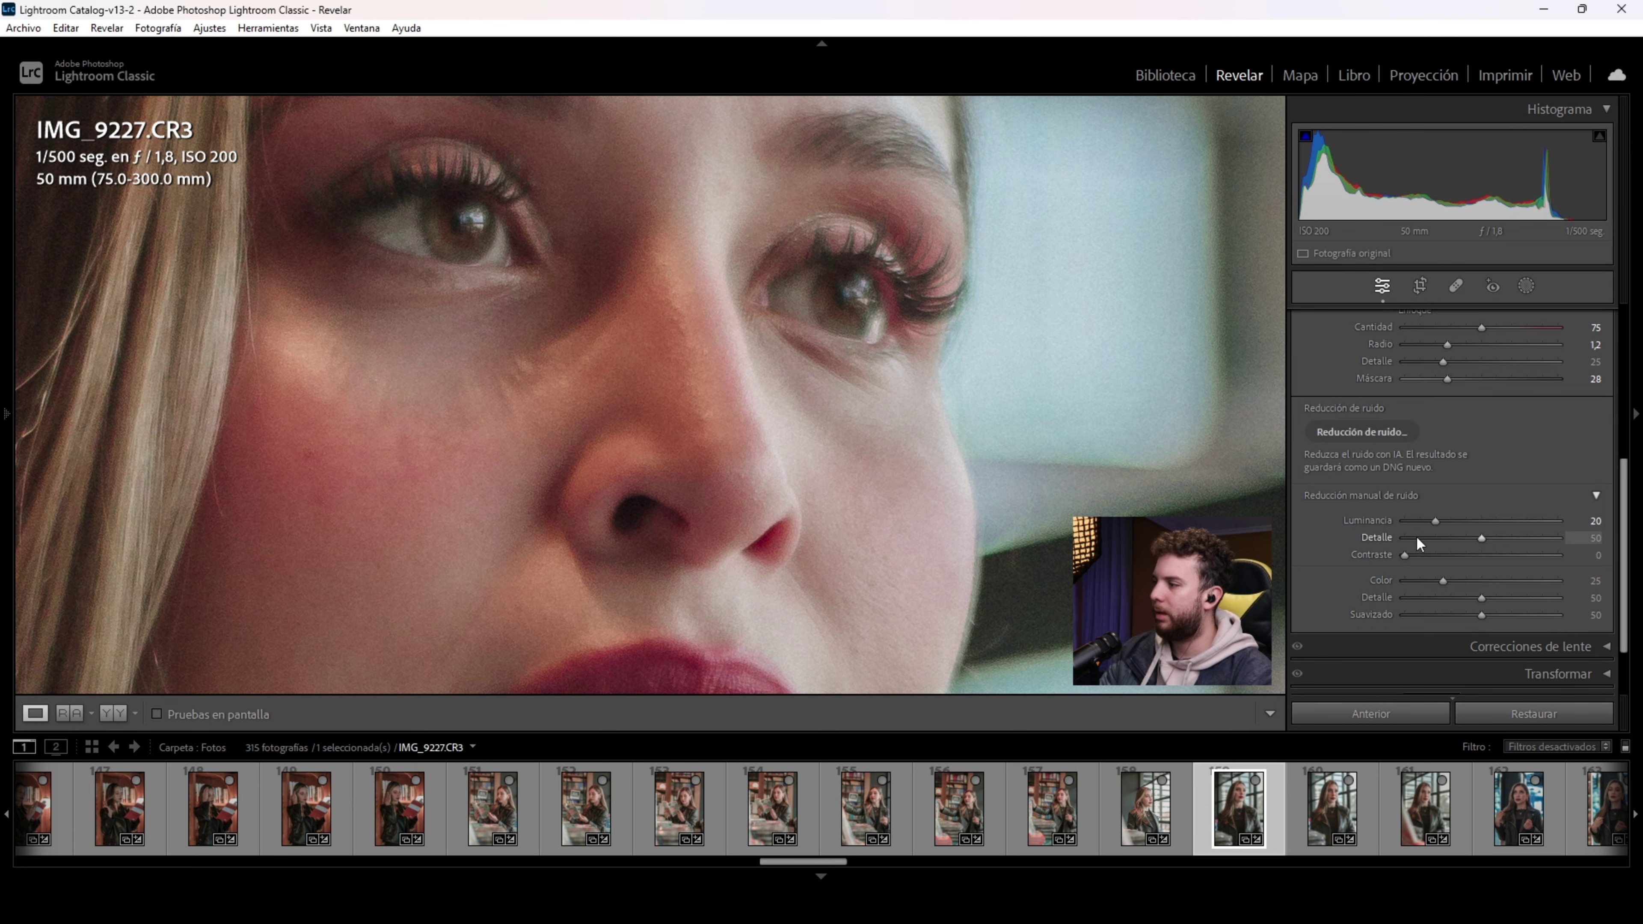
left_click_drag(1405, 554, 1530, 555)
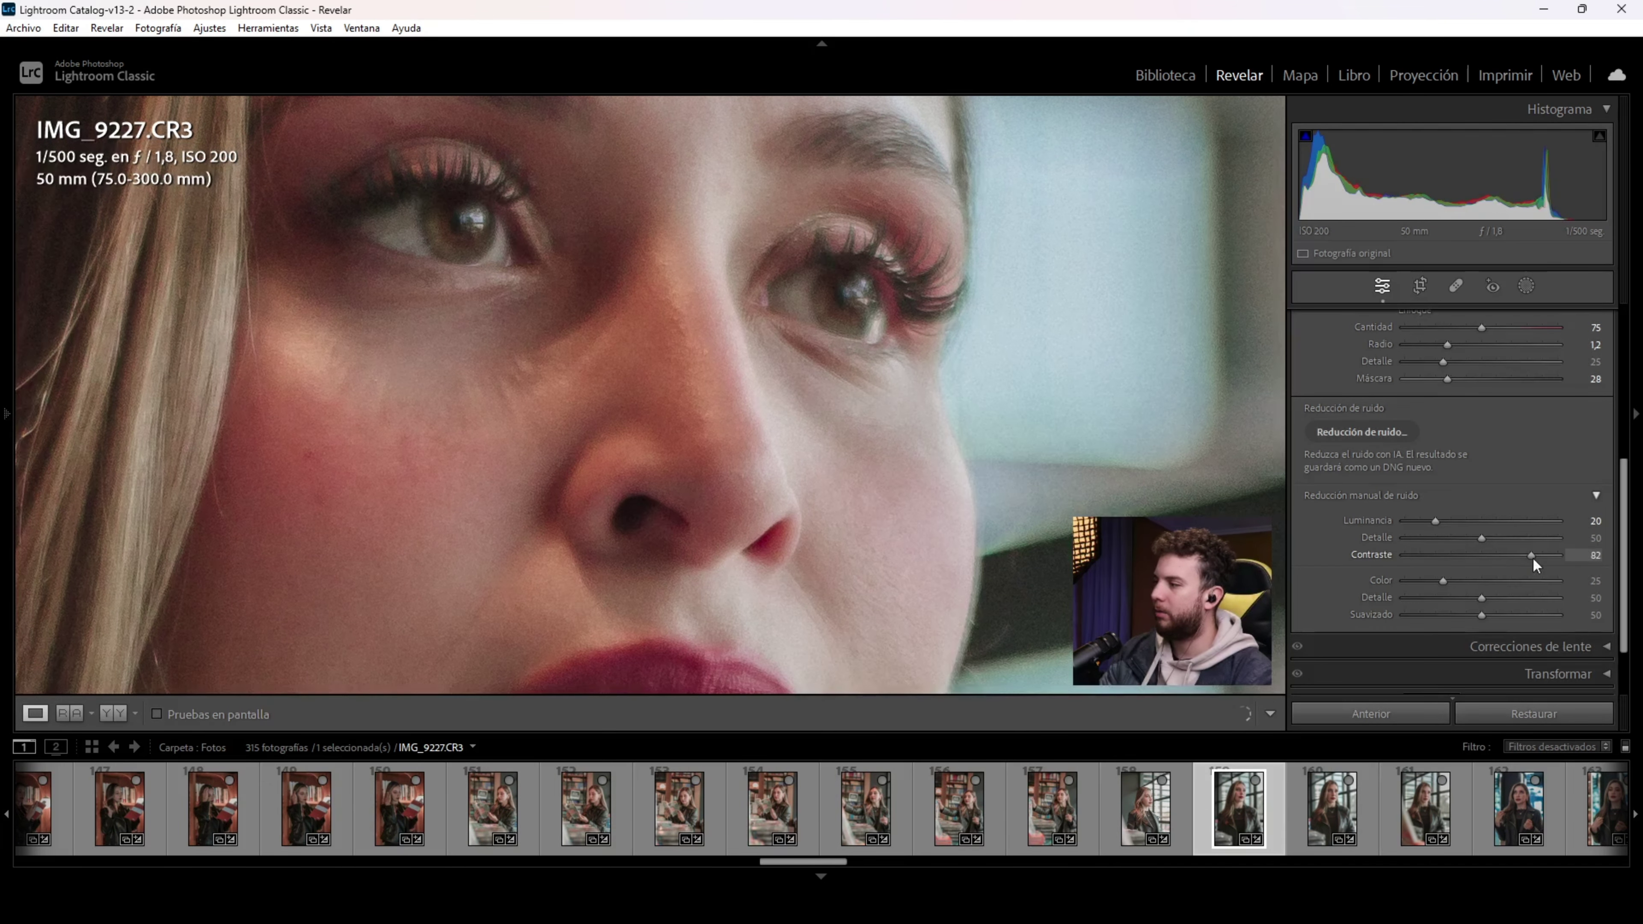
scroll(1449, 602, "down", 2)
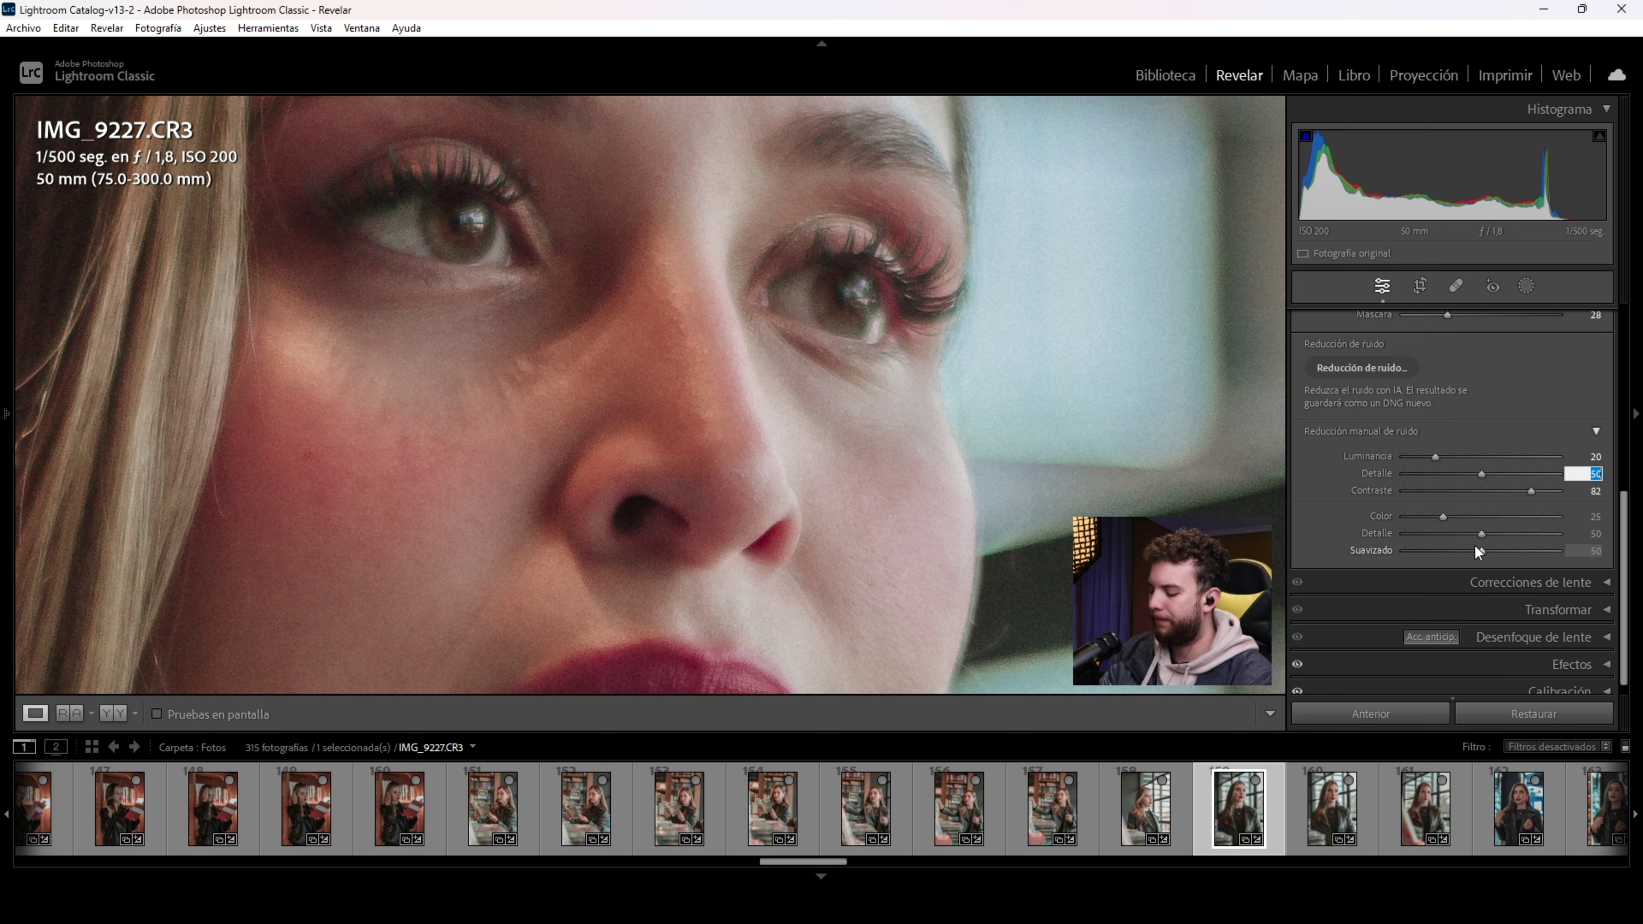
type("65")
key("Return")
type("45")
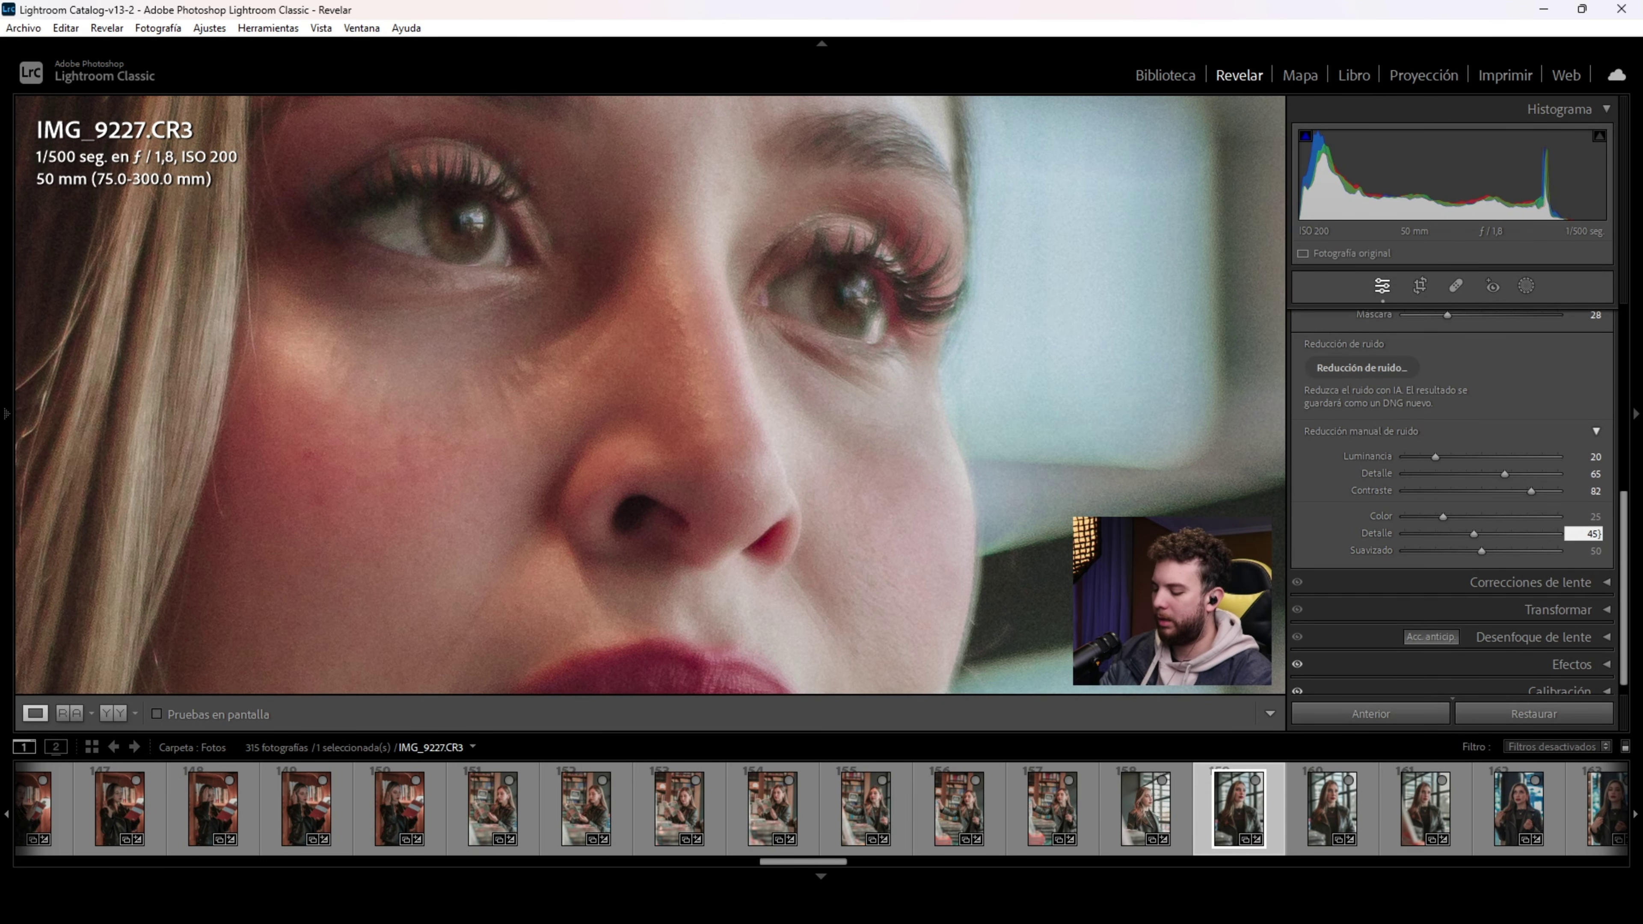
Step: Inspect noise across the nose, background, hair and lips at full size, then zoom back out
left_click_drag(1059, 560, 902, 330)
left_click_drag(1030, 355, 774, 393)
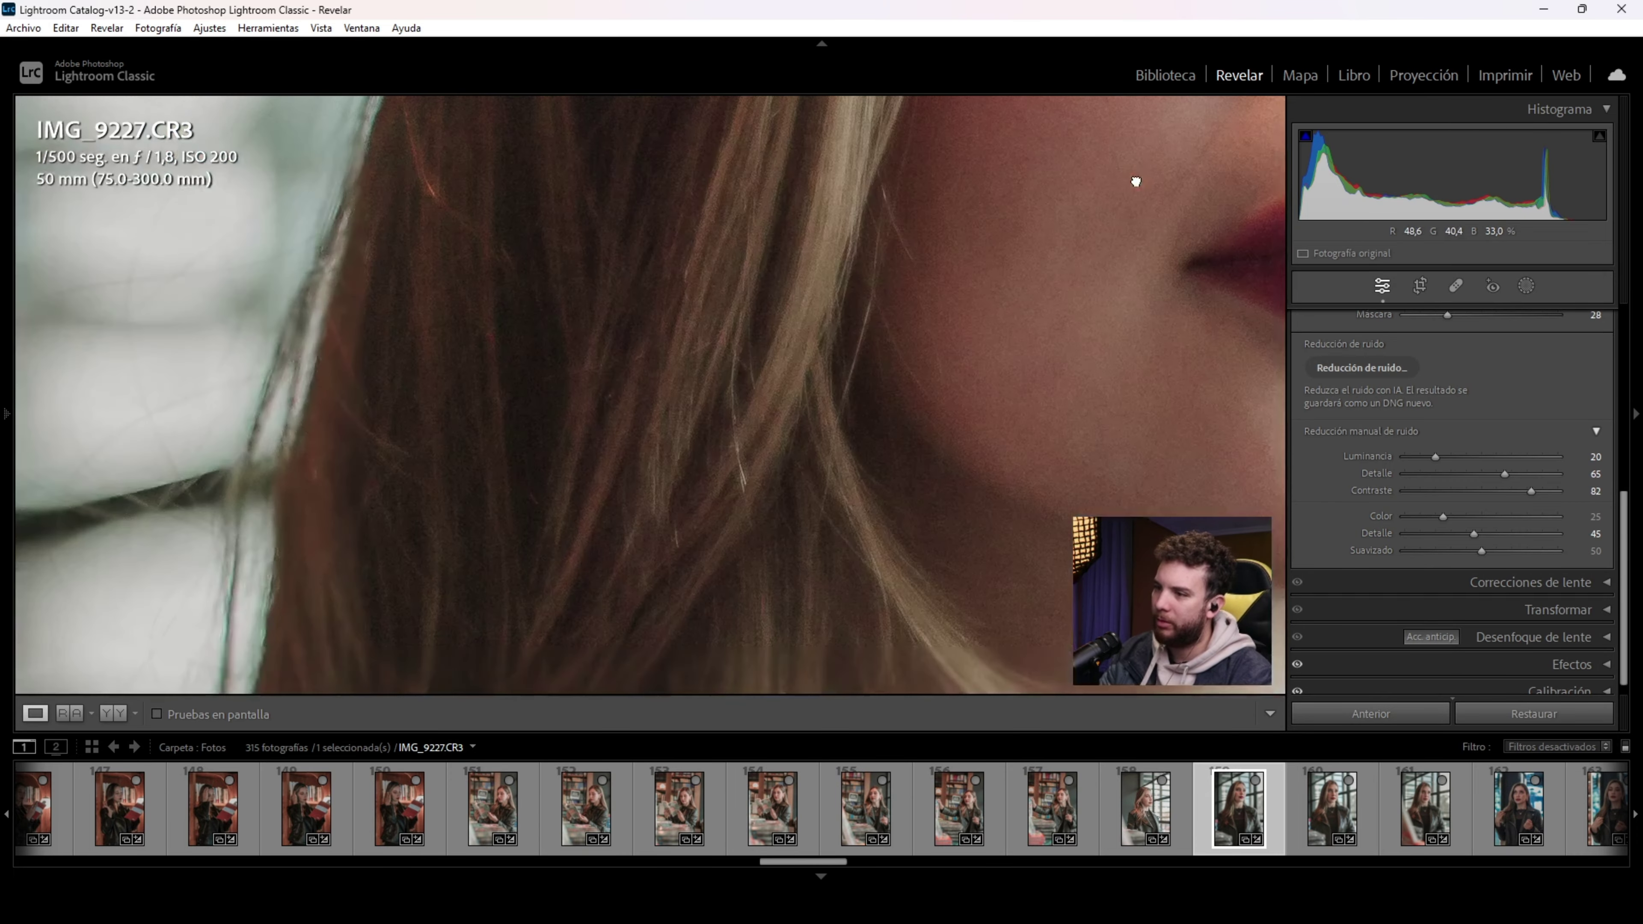
left_click_drag(612, 403, 851, 358)
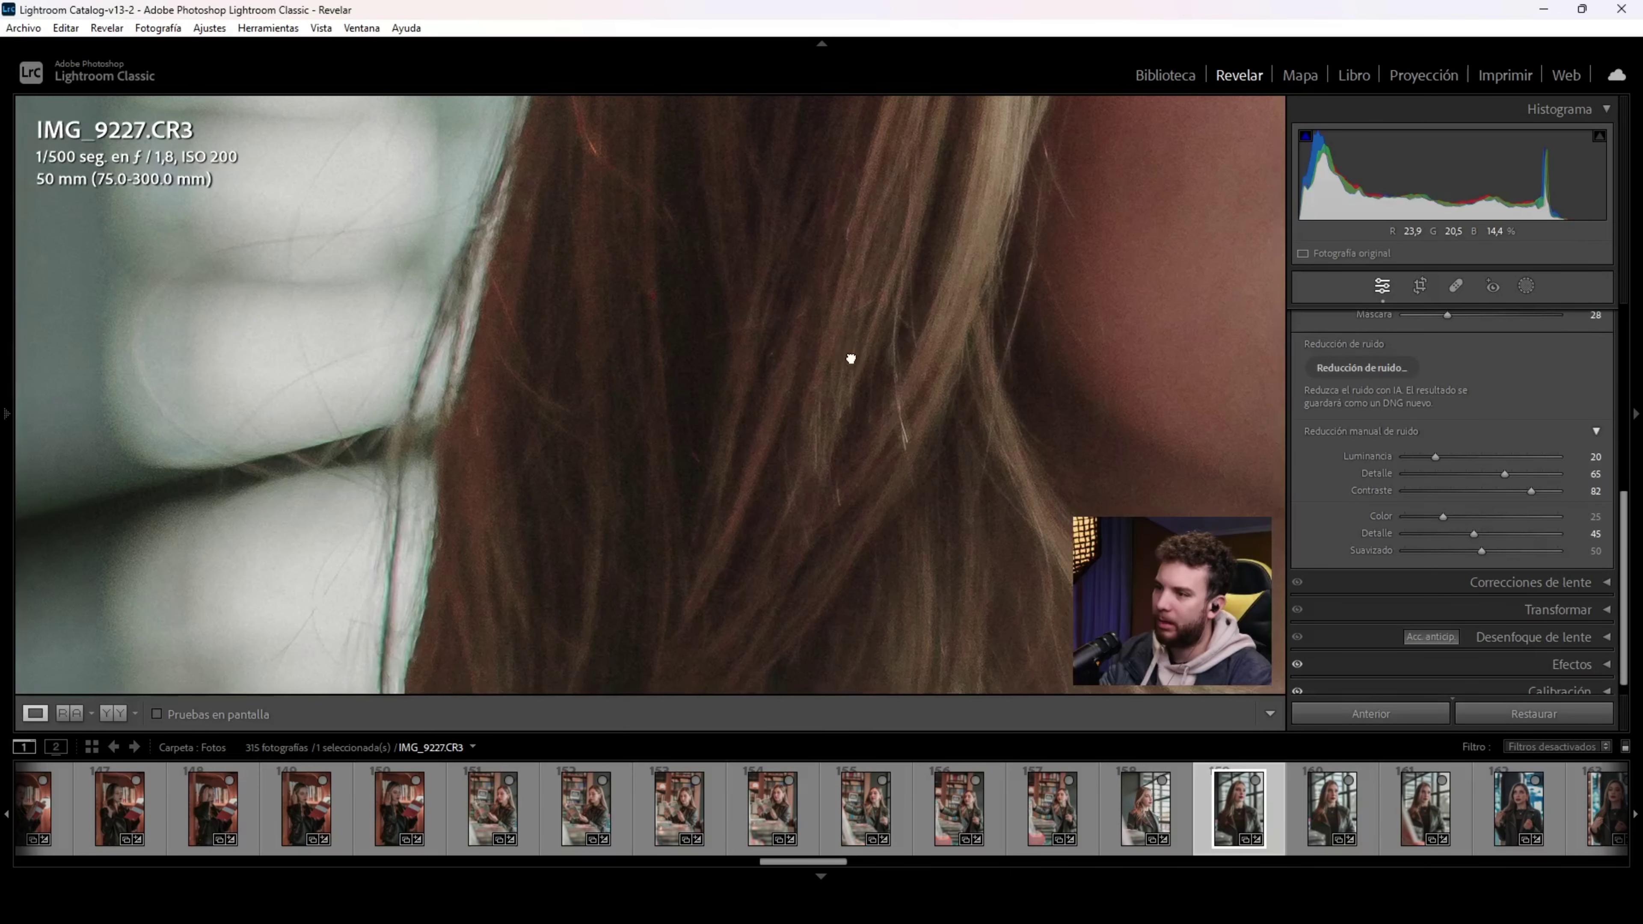
left_click_drag(542, 360, 603, 336)
left_click(595, 301)
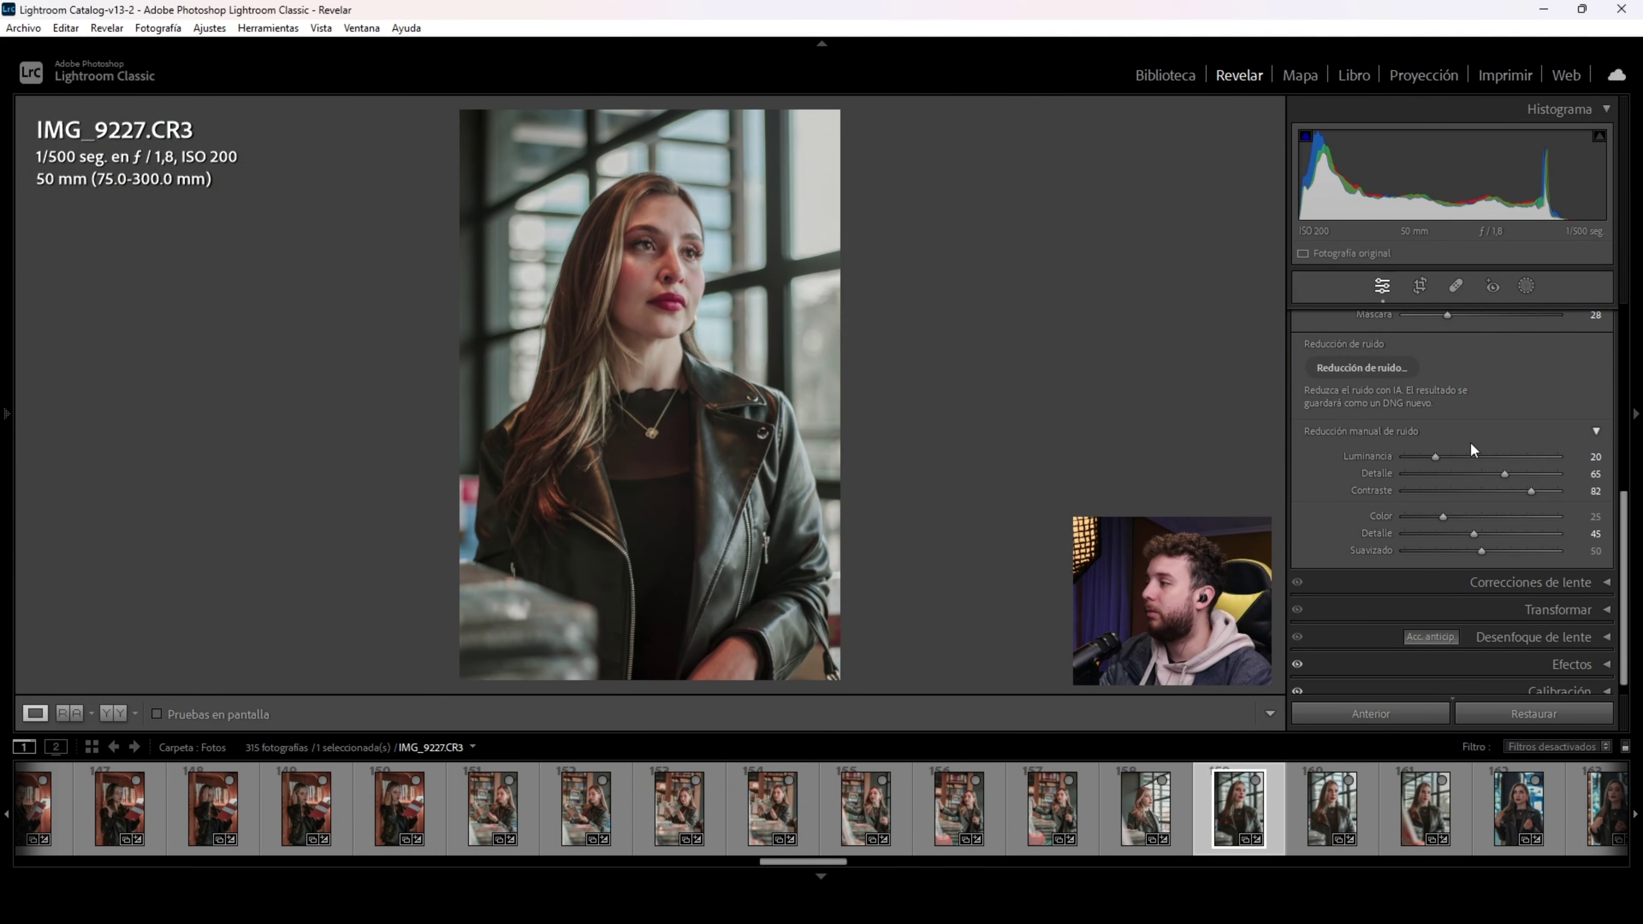
scroll(1428, 611, "up", 4)
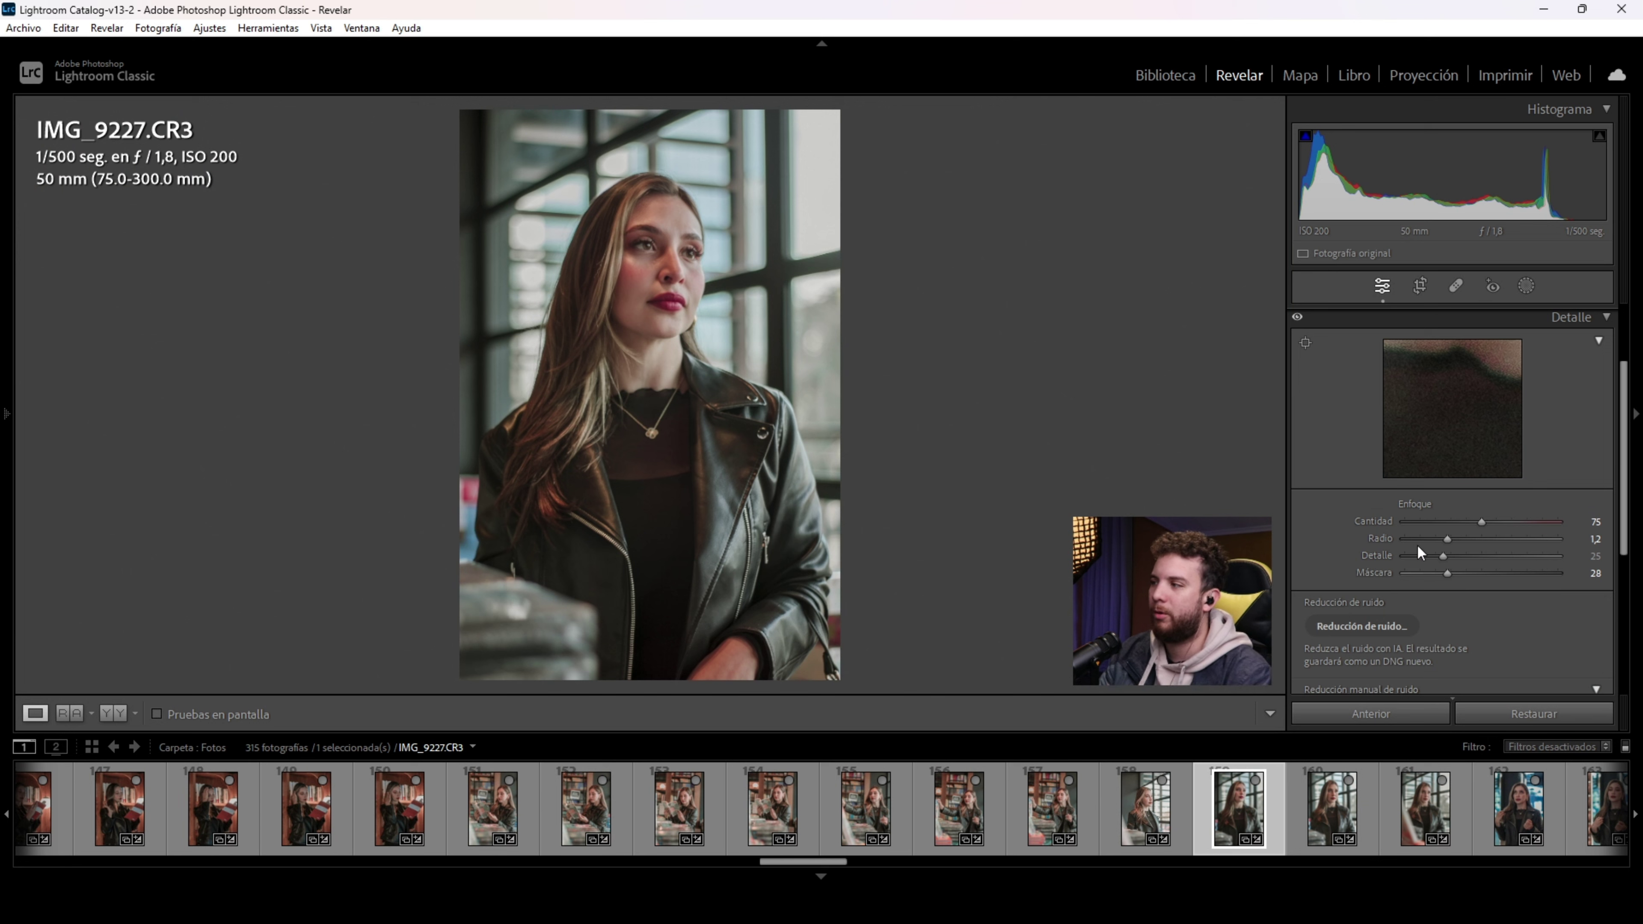
scroll(1418, 547, "up", 2)
Step: Enable chromatic aberration removal and profile corrections in Lens Corrections
left_click(1572, 429)
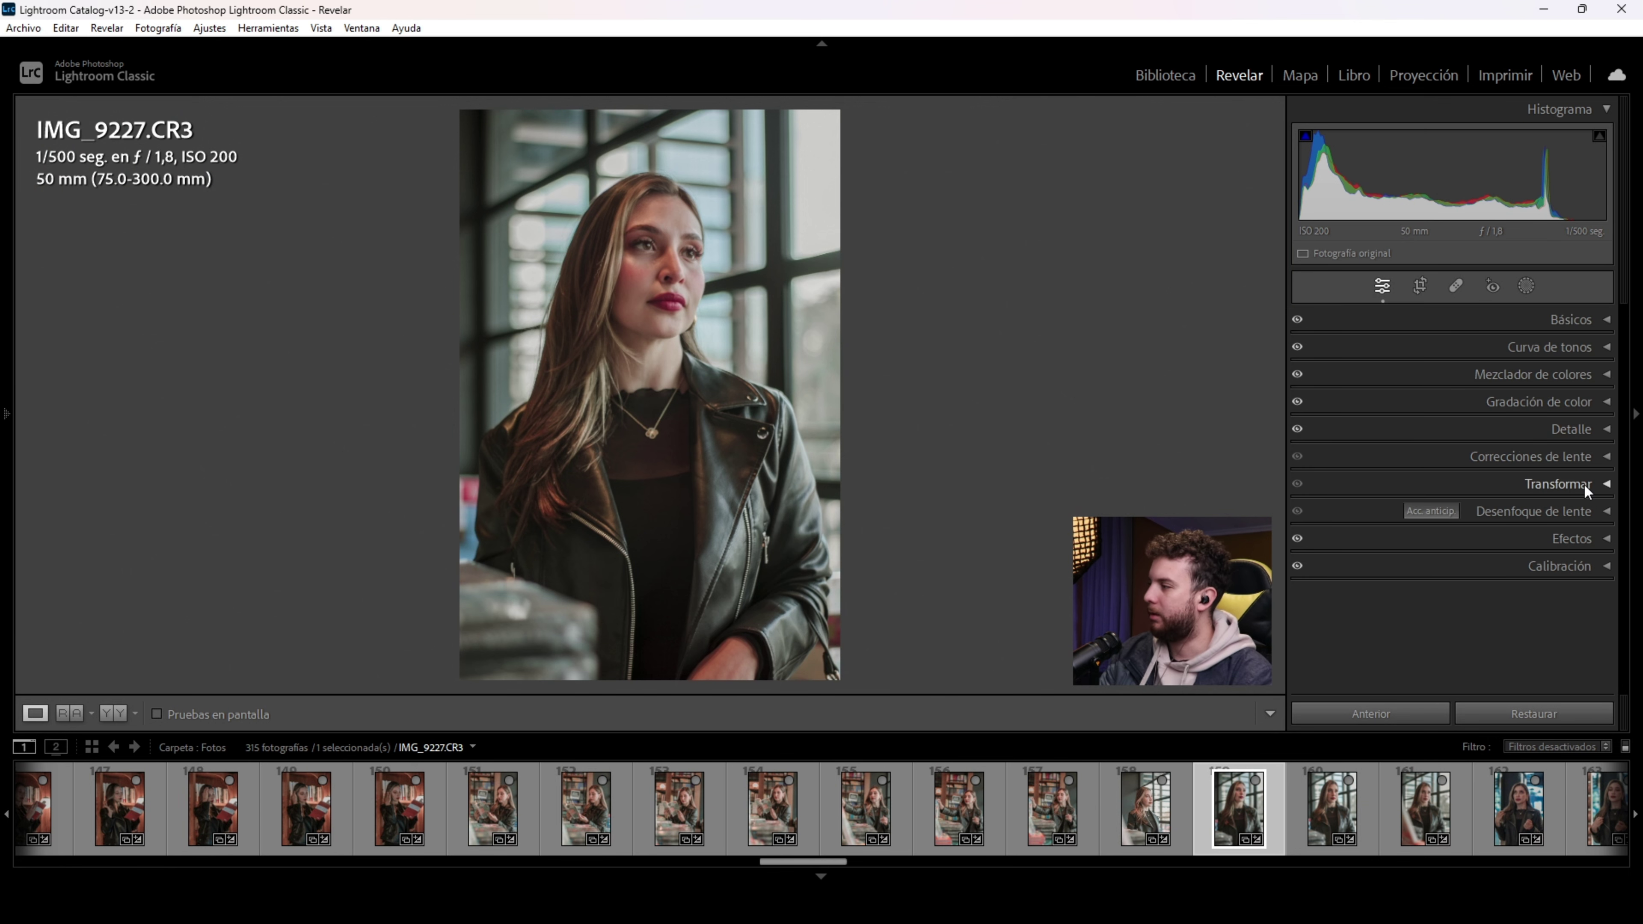
left_click(1604, 458)
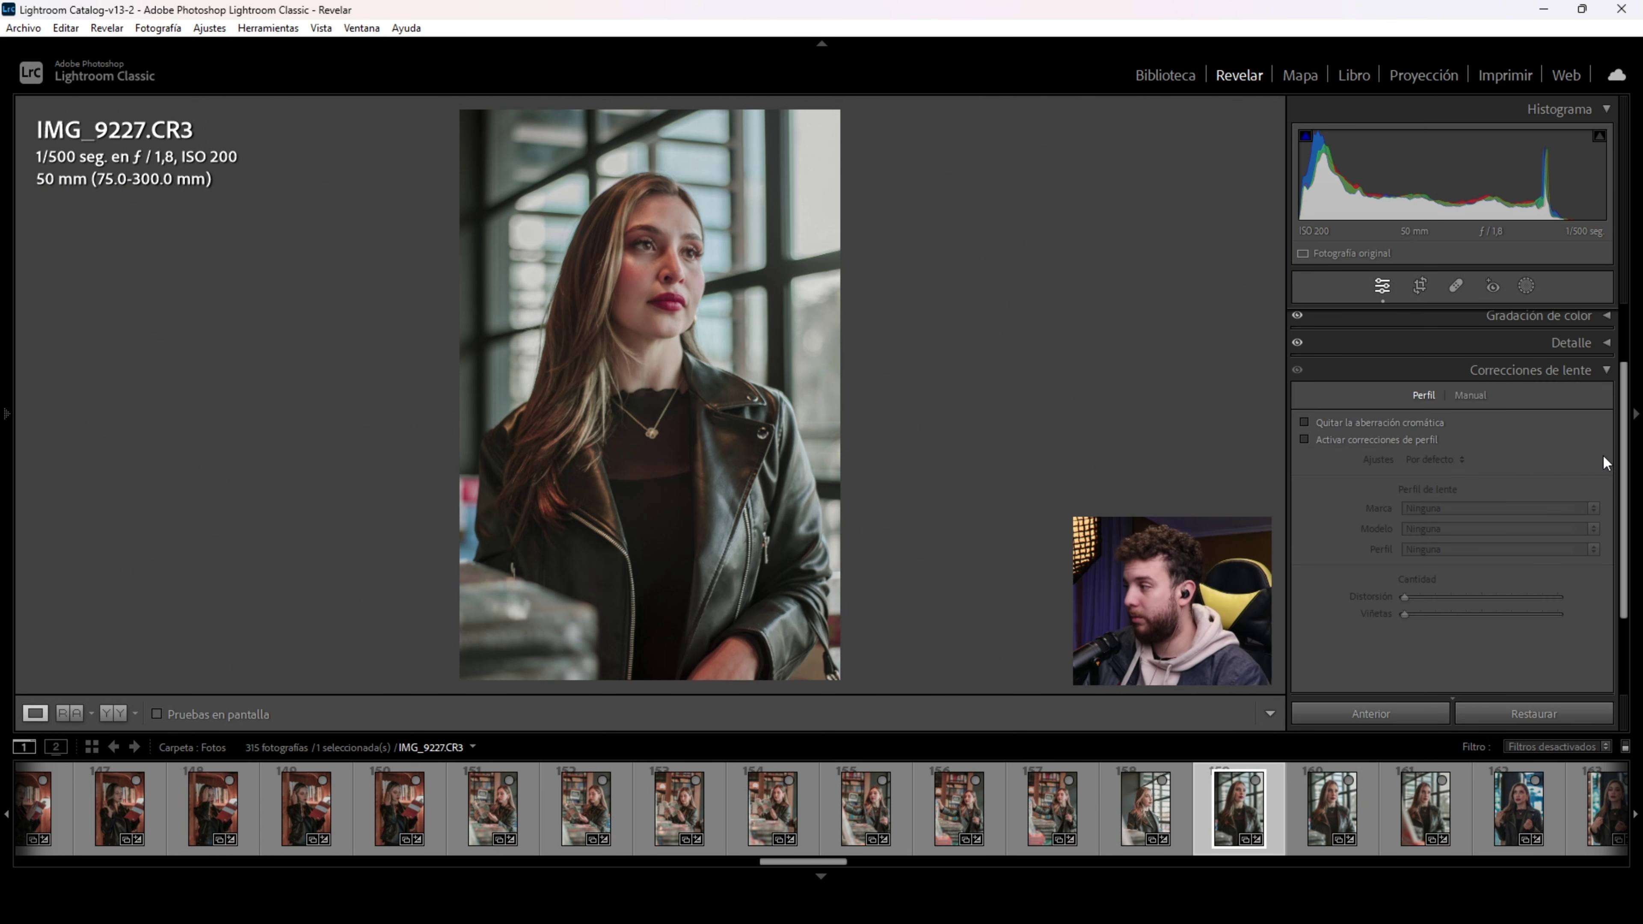
left_click(1345, 423)
left_click(1346, 439)
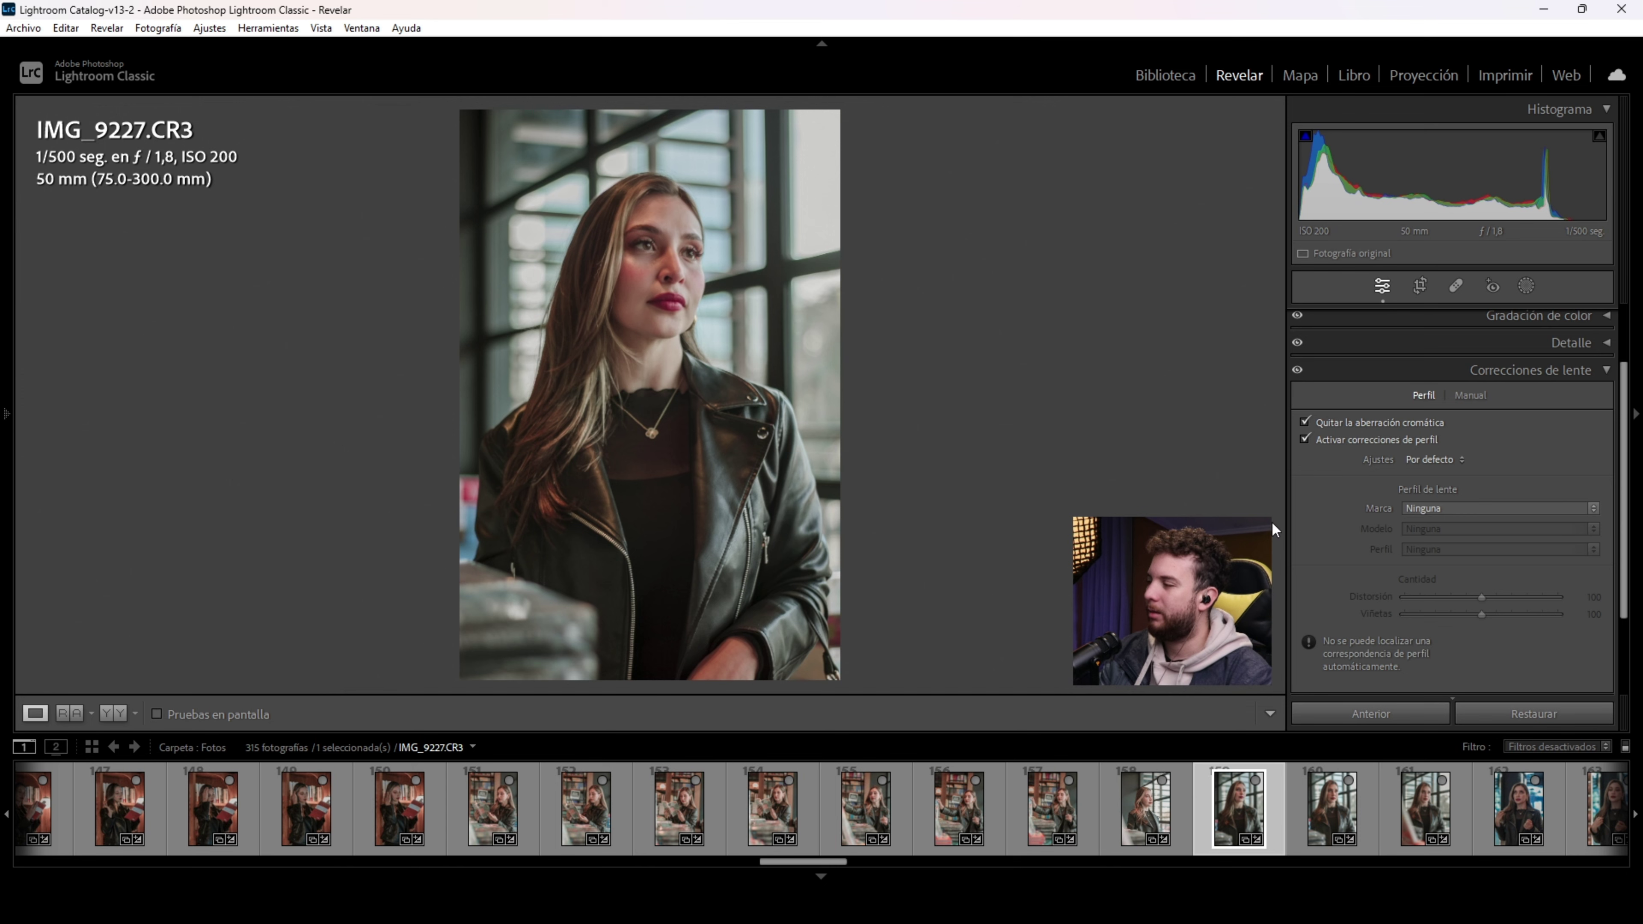
Step: Toggle chromatic aberration removal at 1:1 along the hair edge to compare fringing, leaving it on
left_click(601, 205)
left_click_drag(602, 195, 580, 381)
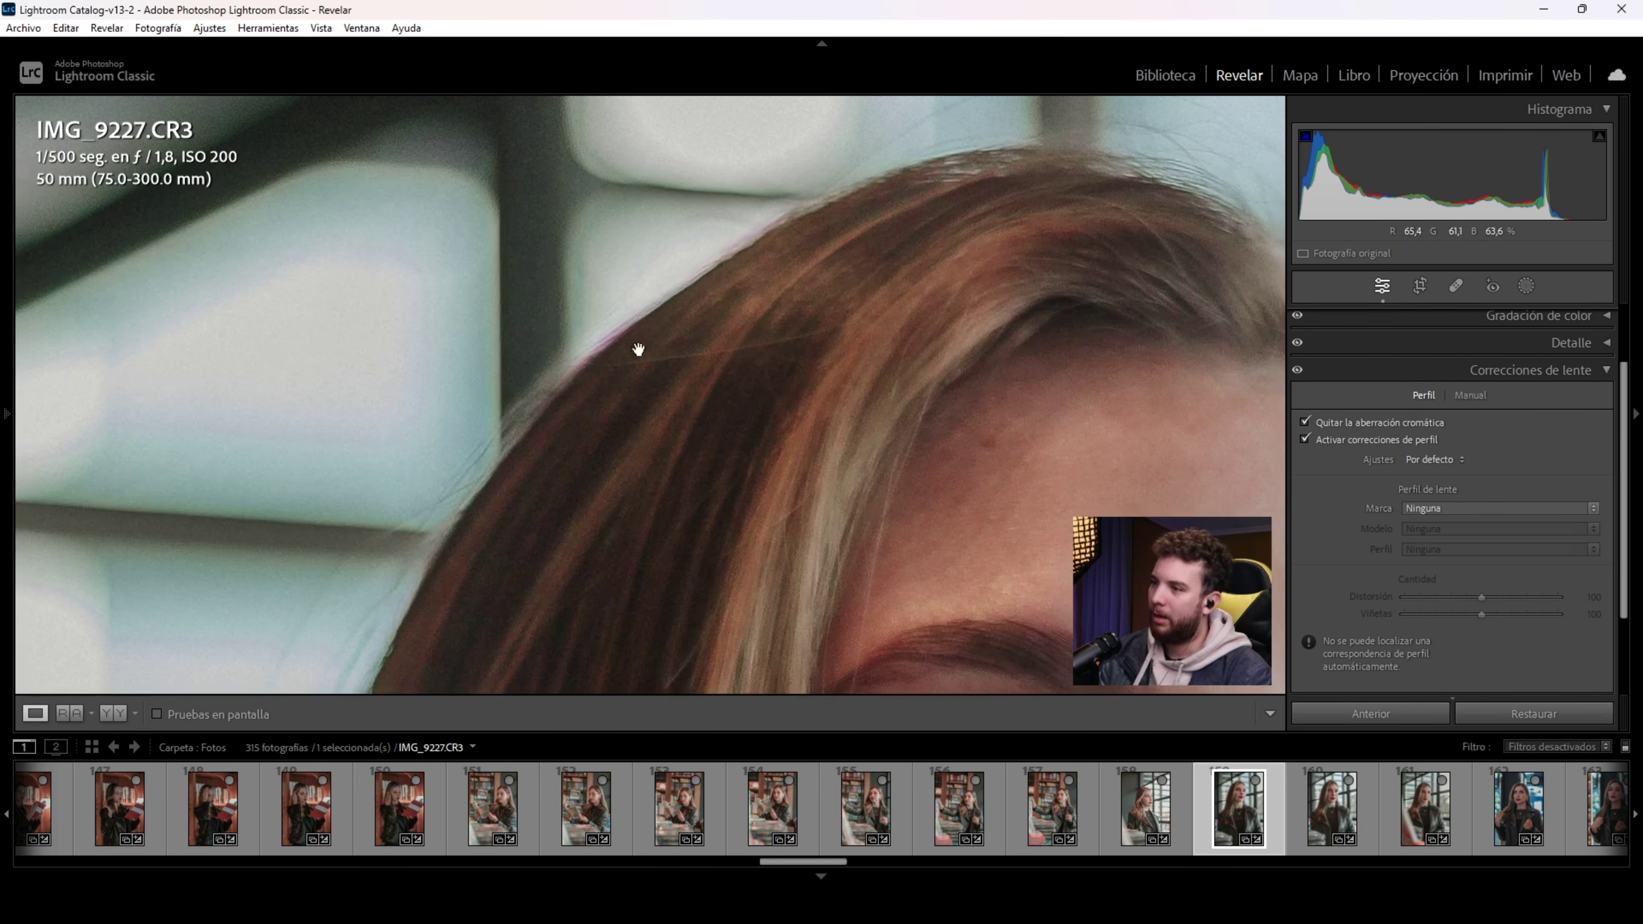
left_click(1324, 423)
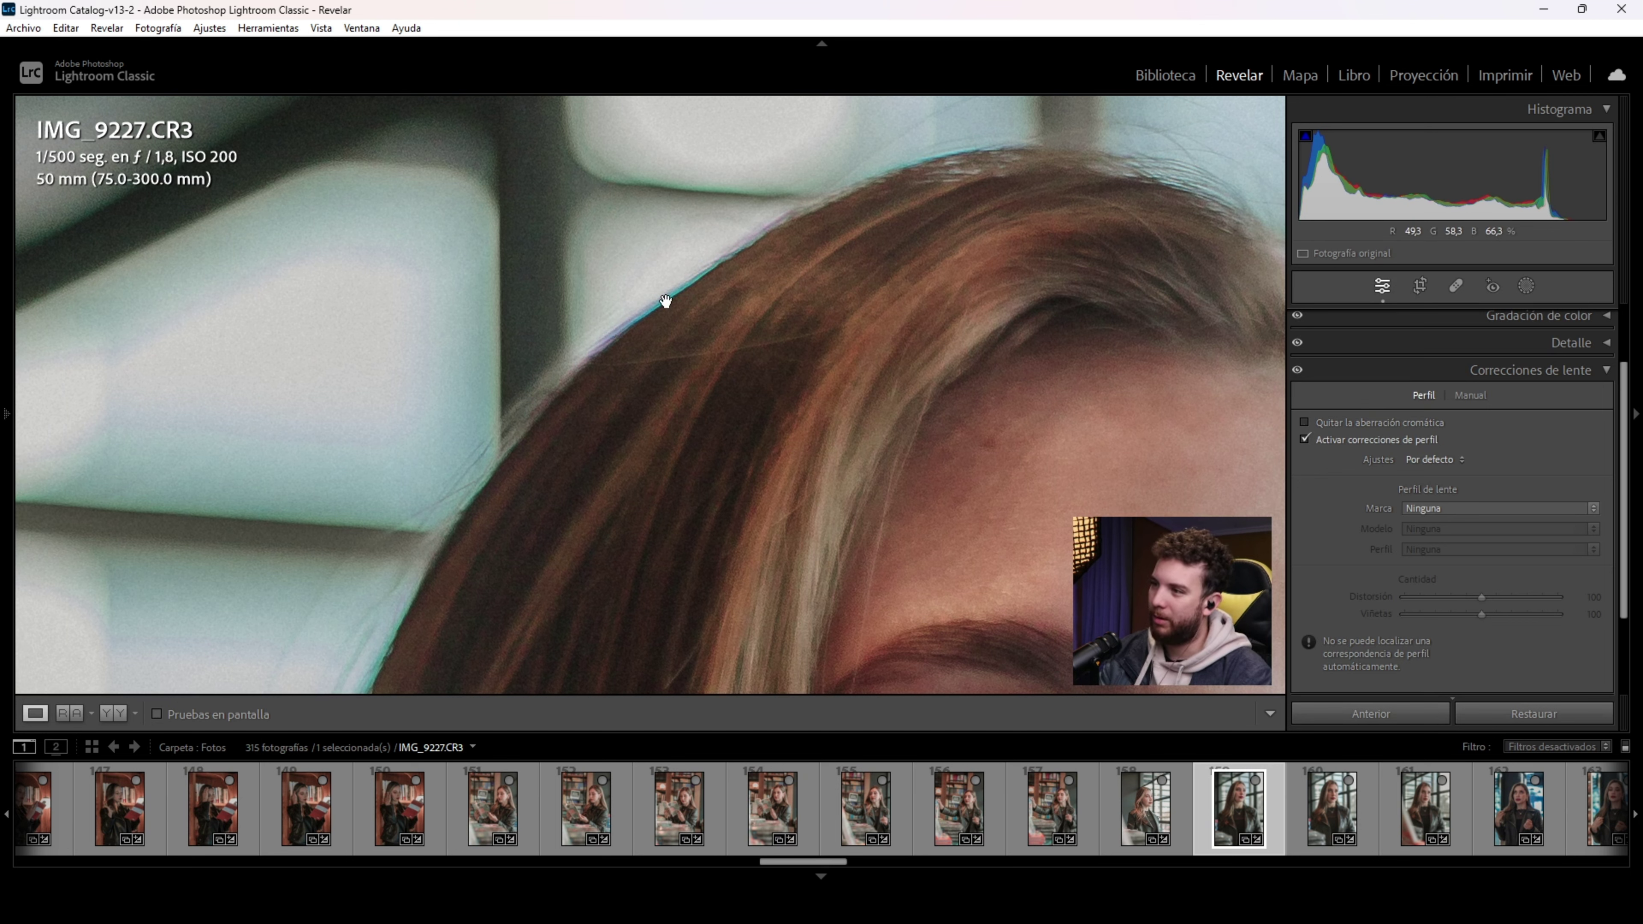
left_click_drag(836, 286, 796, 367)
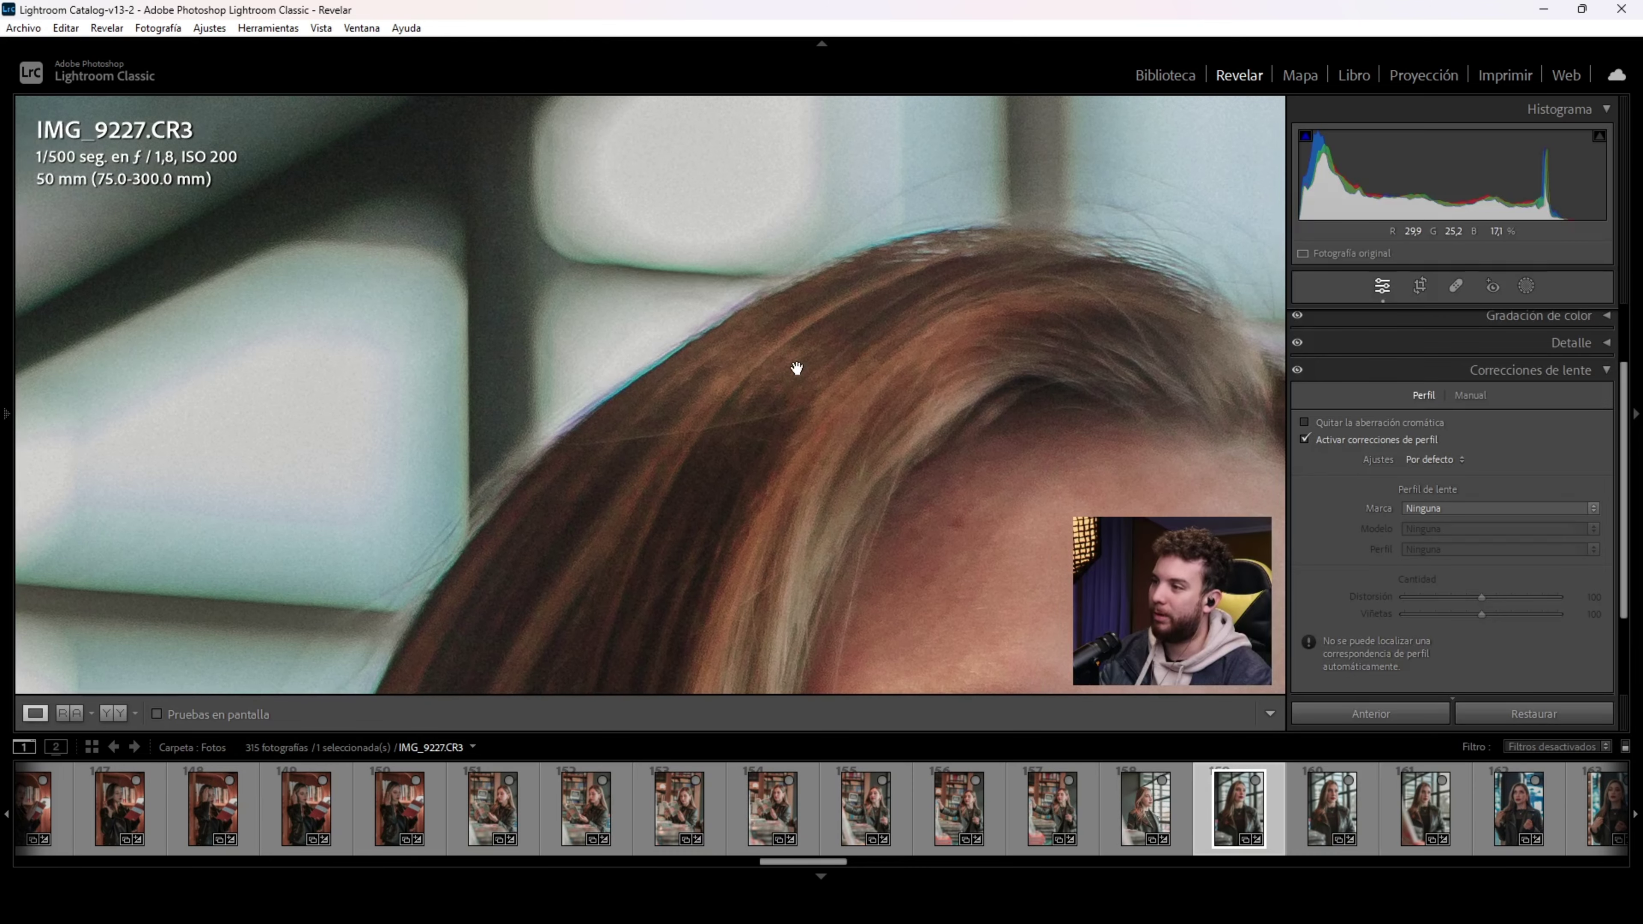
left_click(1359, 425)
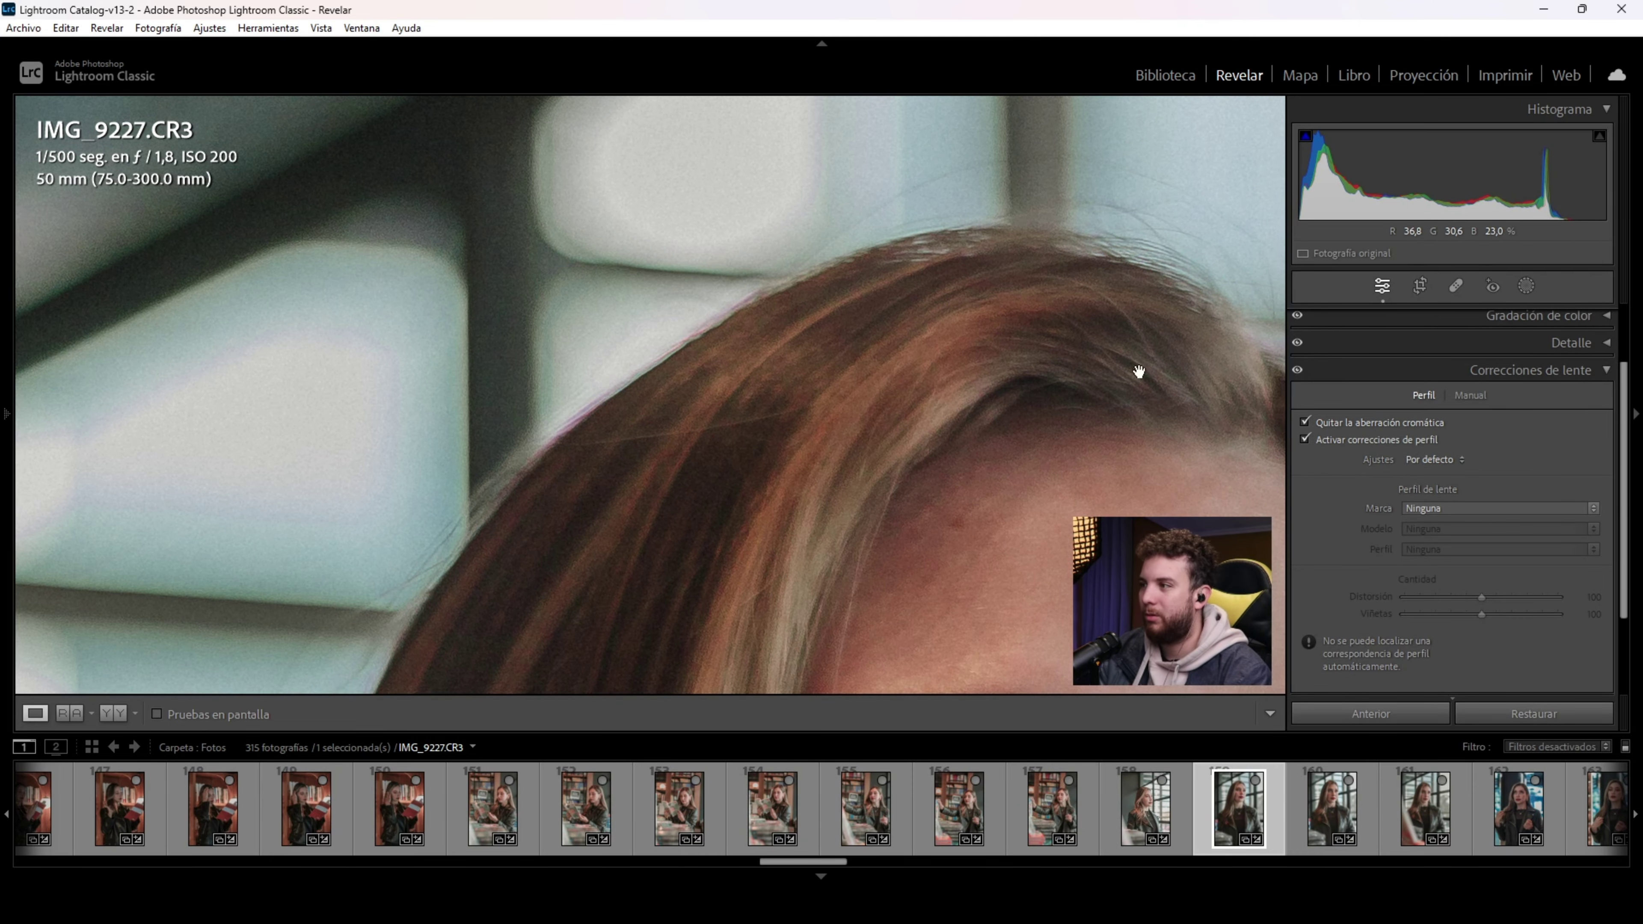
mouse_move(1140, 371)
left_mouse_down()
mouse_move(608, 246)
mouse_move(664, 576)
left_mouse_up()
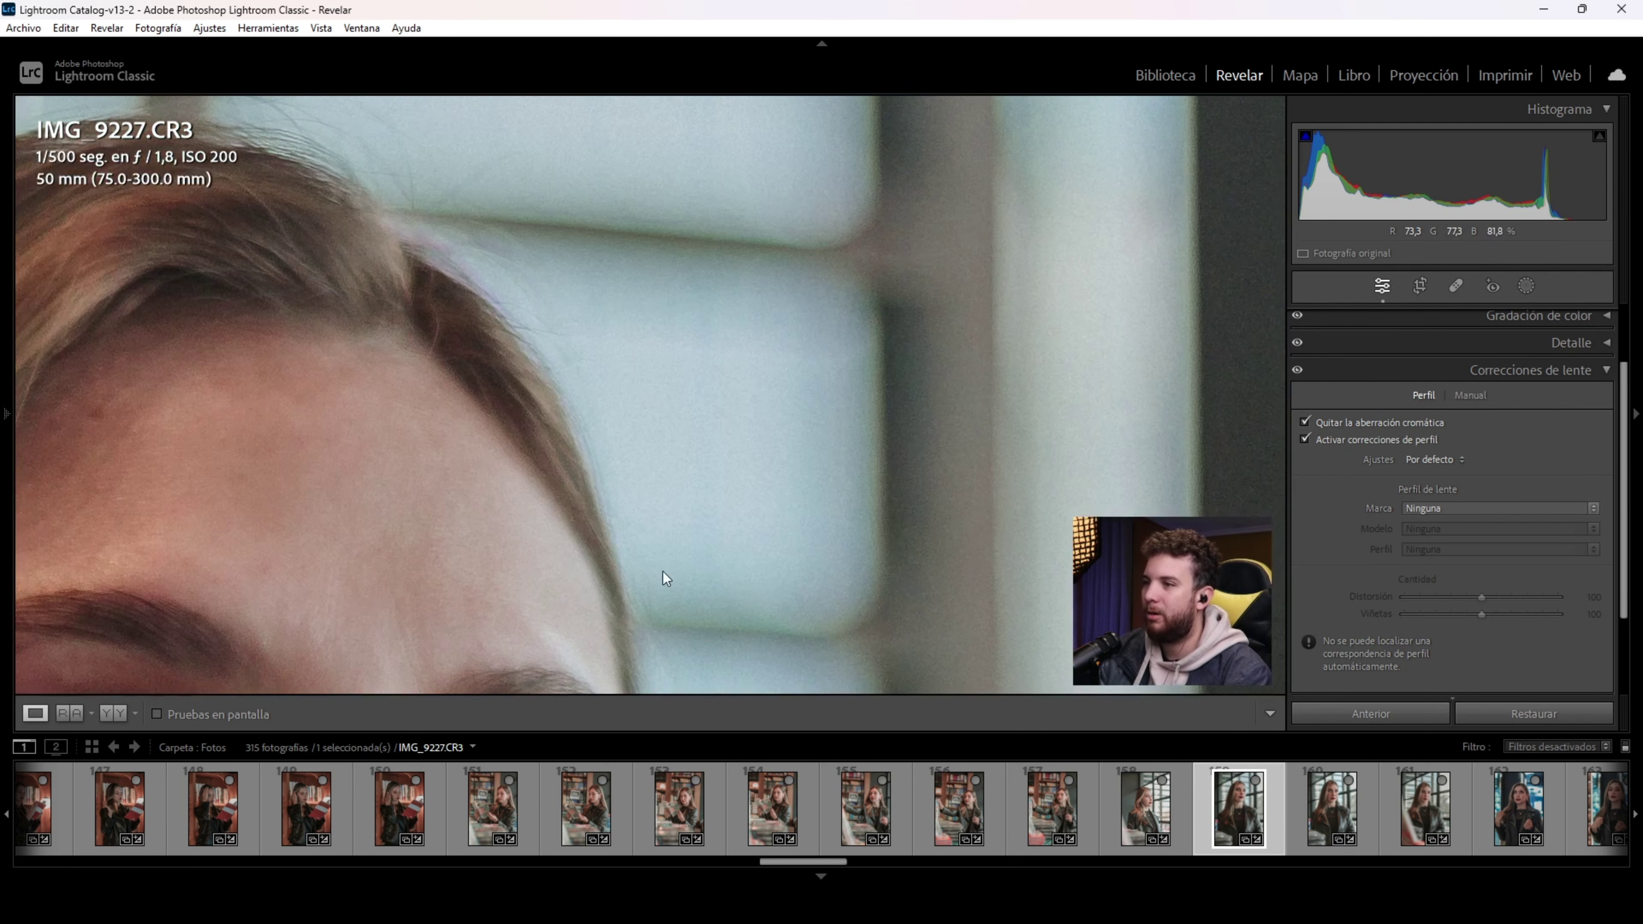
left_click(1374, 421)
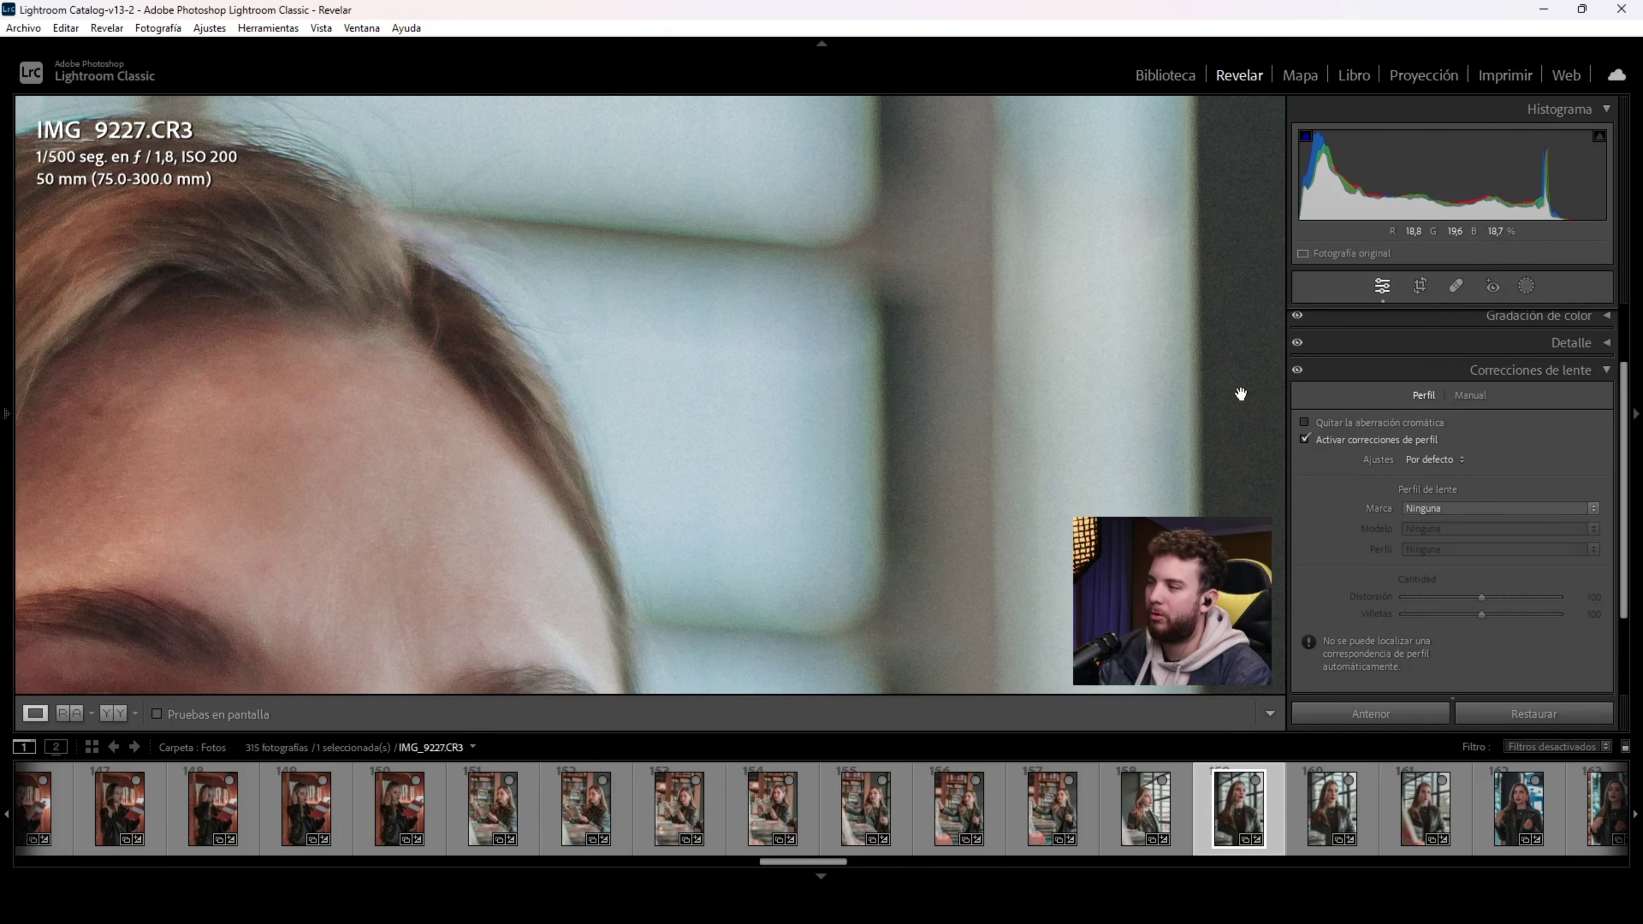
left_click(1326, 424)
left_click(631, 613)
left_click(1434, 459)
left_click(1530, 424)
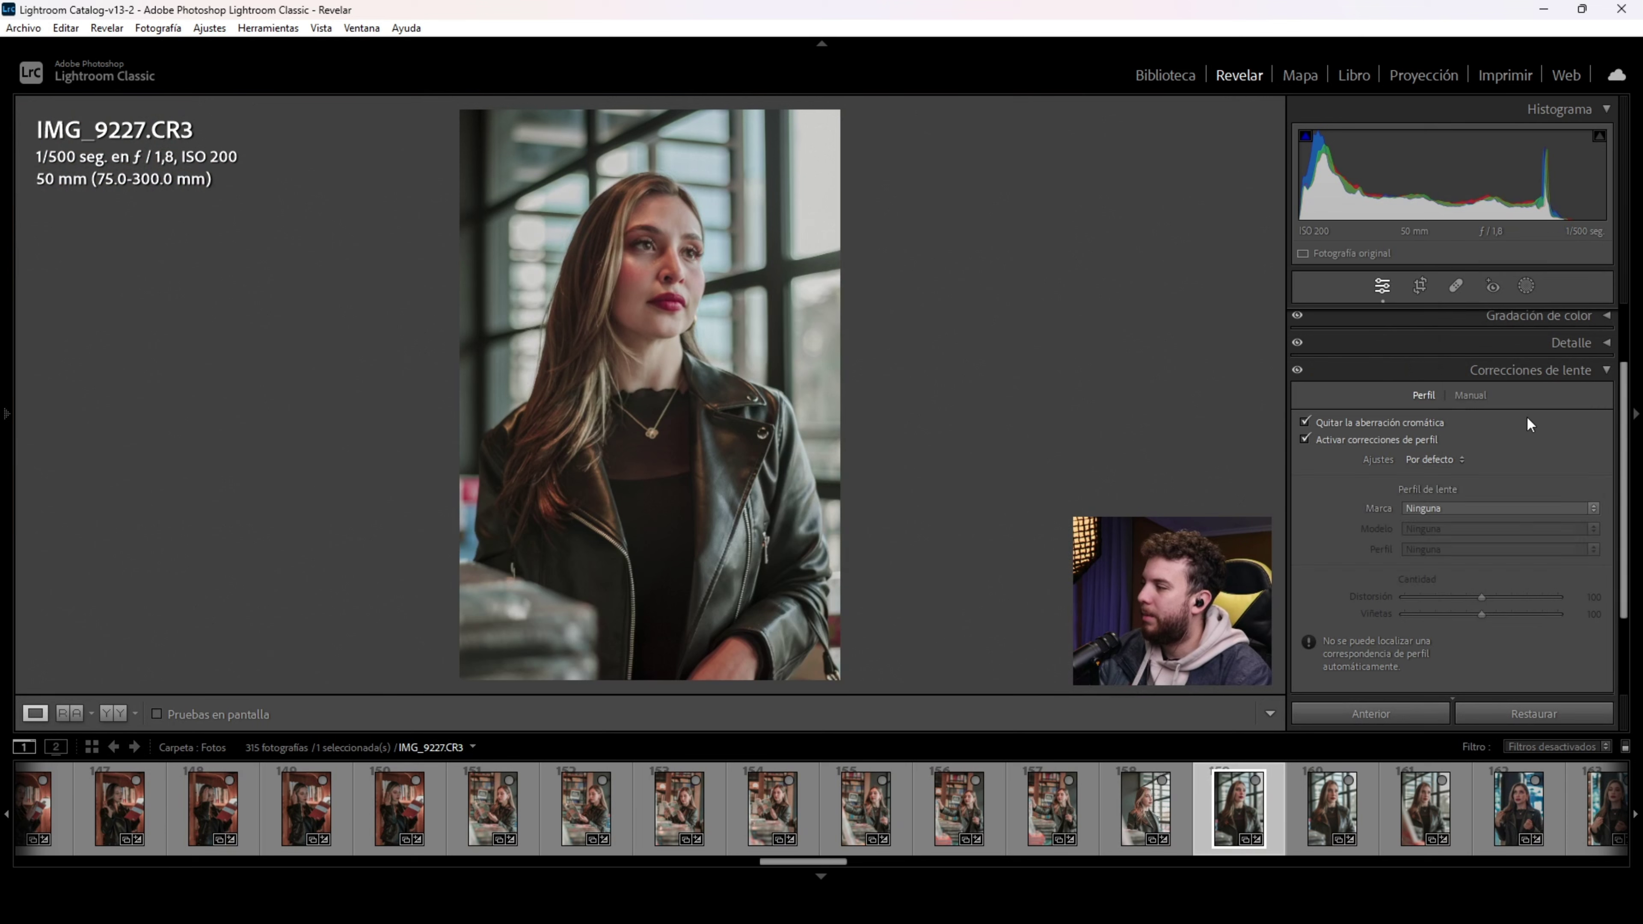
Step: Set the lens profile to Yongnuo, model YN 50mm F1.8
left_click(1484, 512)
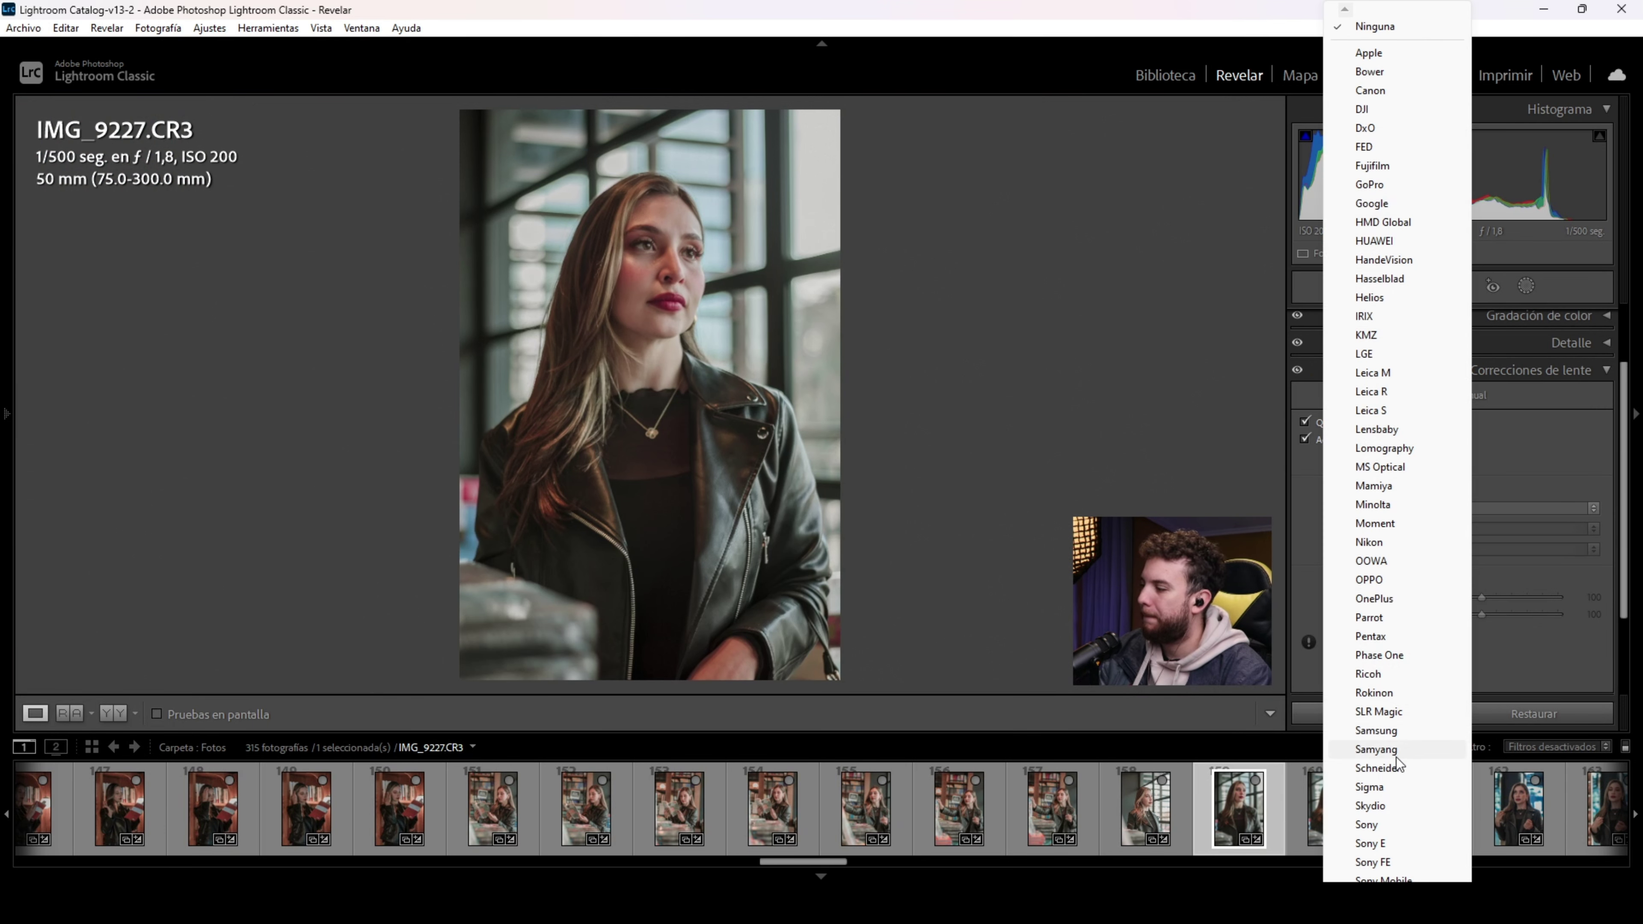
scroll(1390, 809, "down", 1)
scroll(1390, 809, "down", 1)
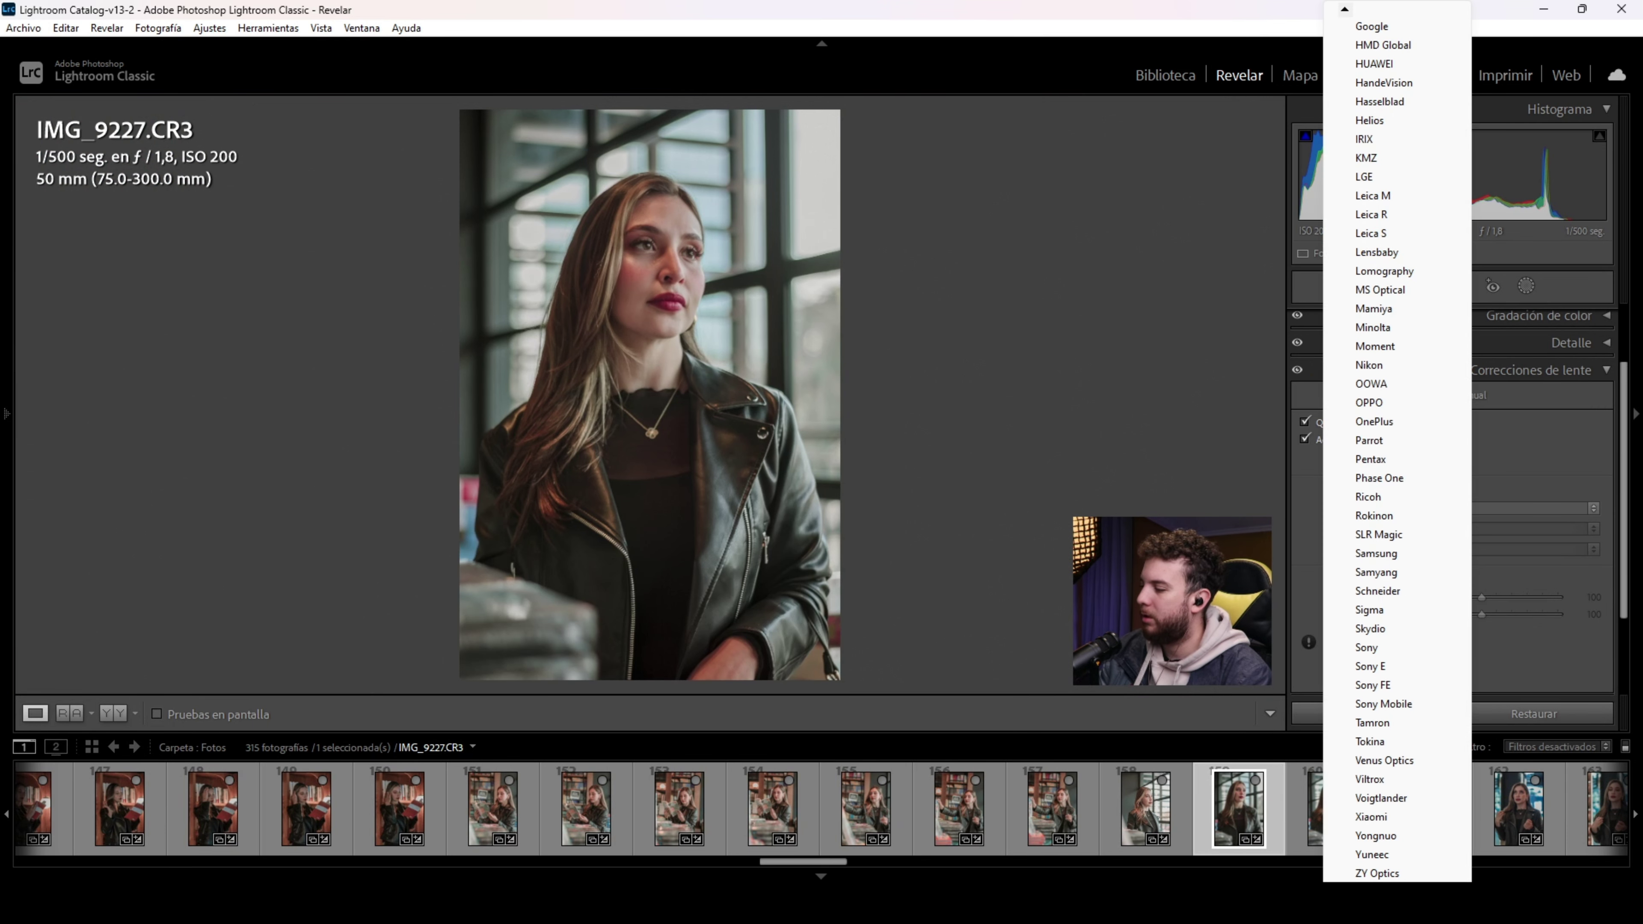
scroll(1390, 809, "down", 1)
scroll(1391, 809, "down", 1)
scroll(1390, 841, "down", 1)
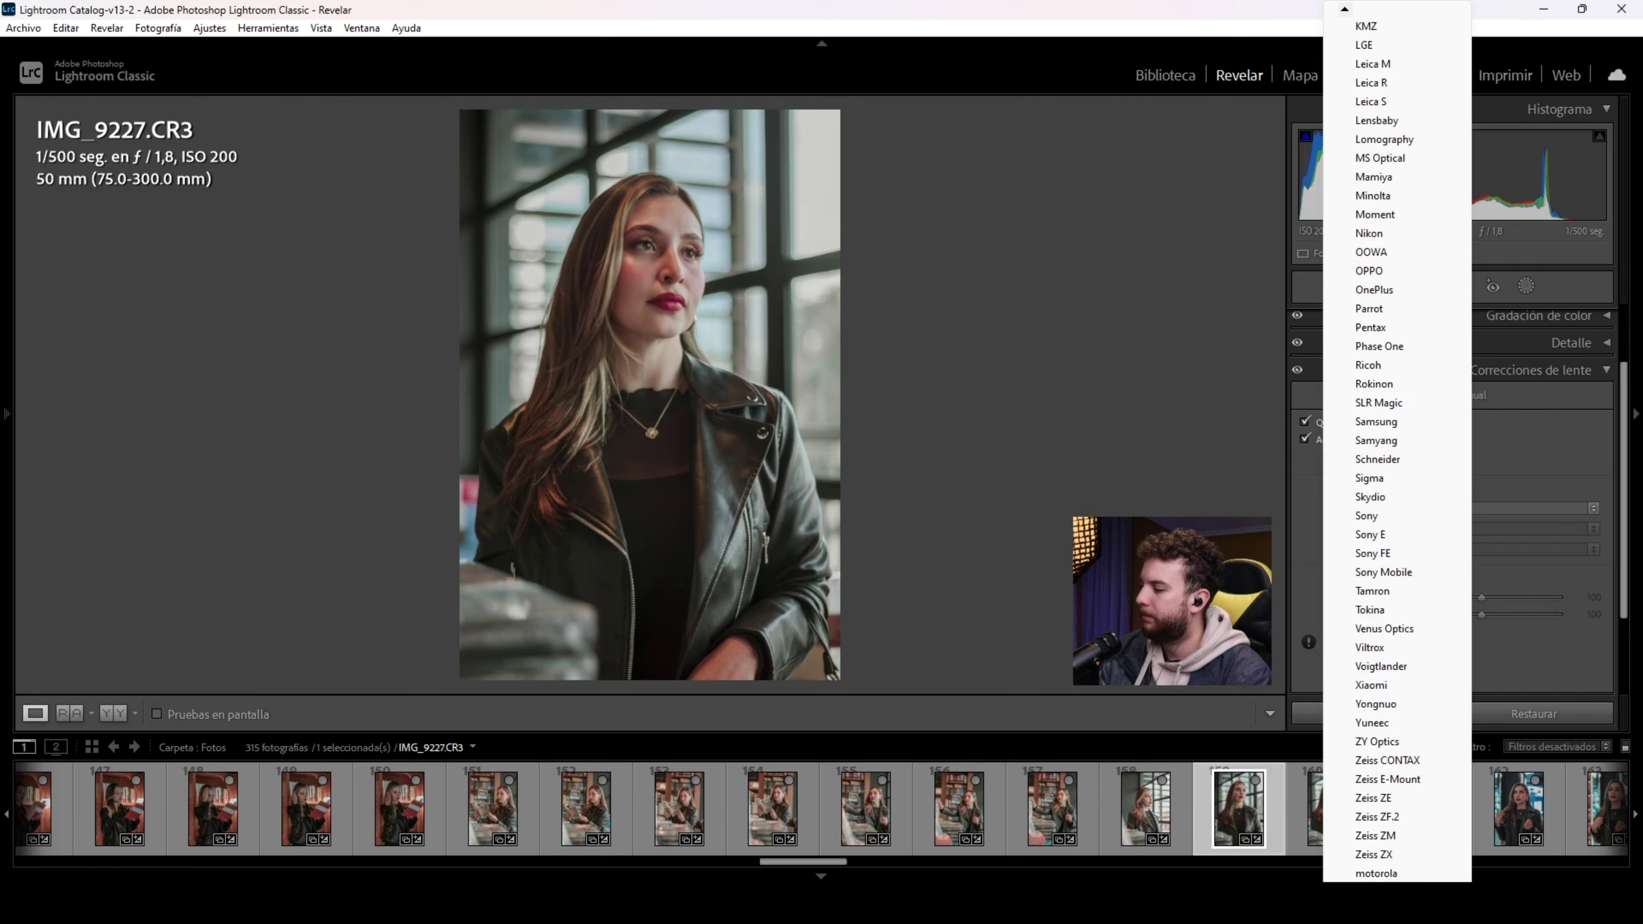
left_click(1375, 705)
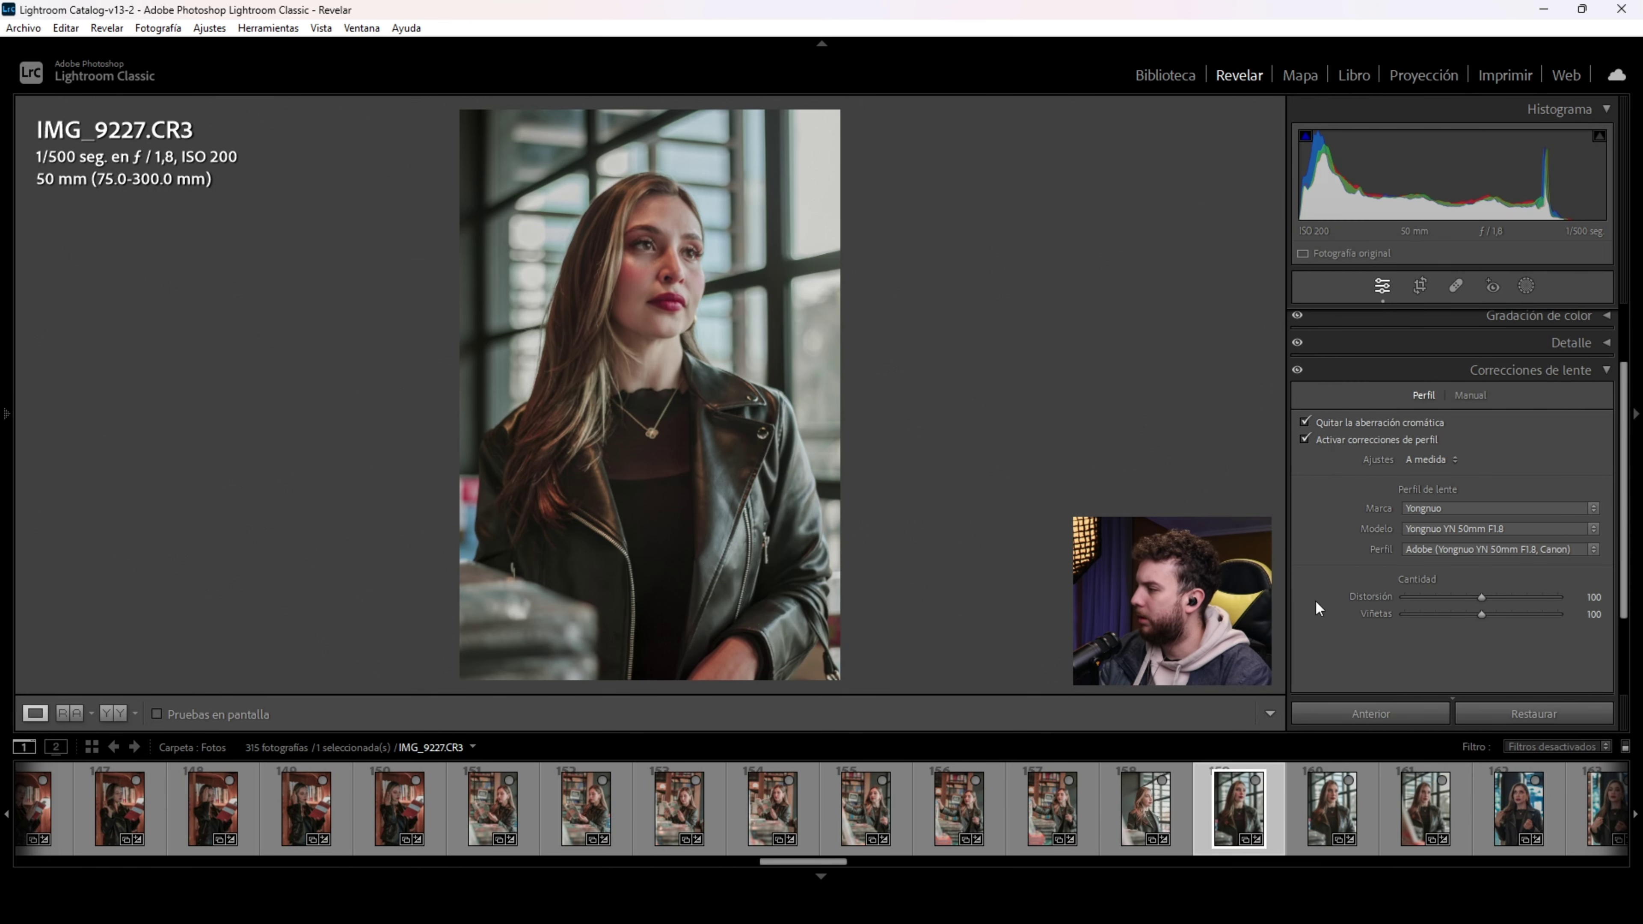
left_click(1446, 533)
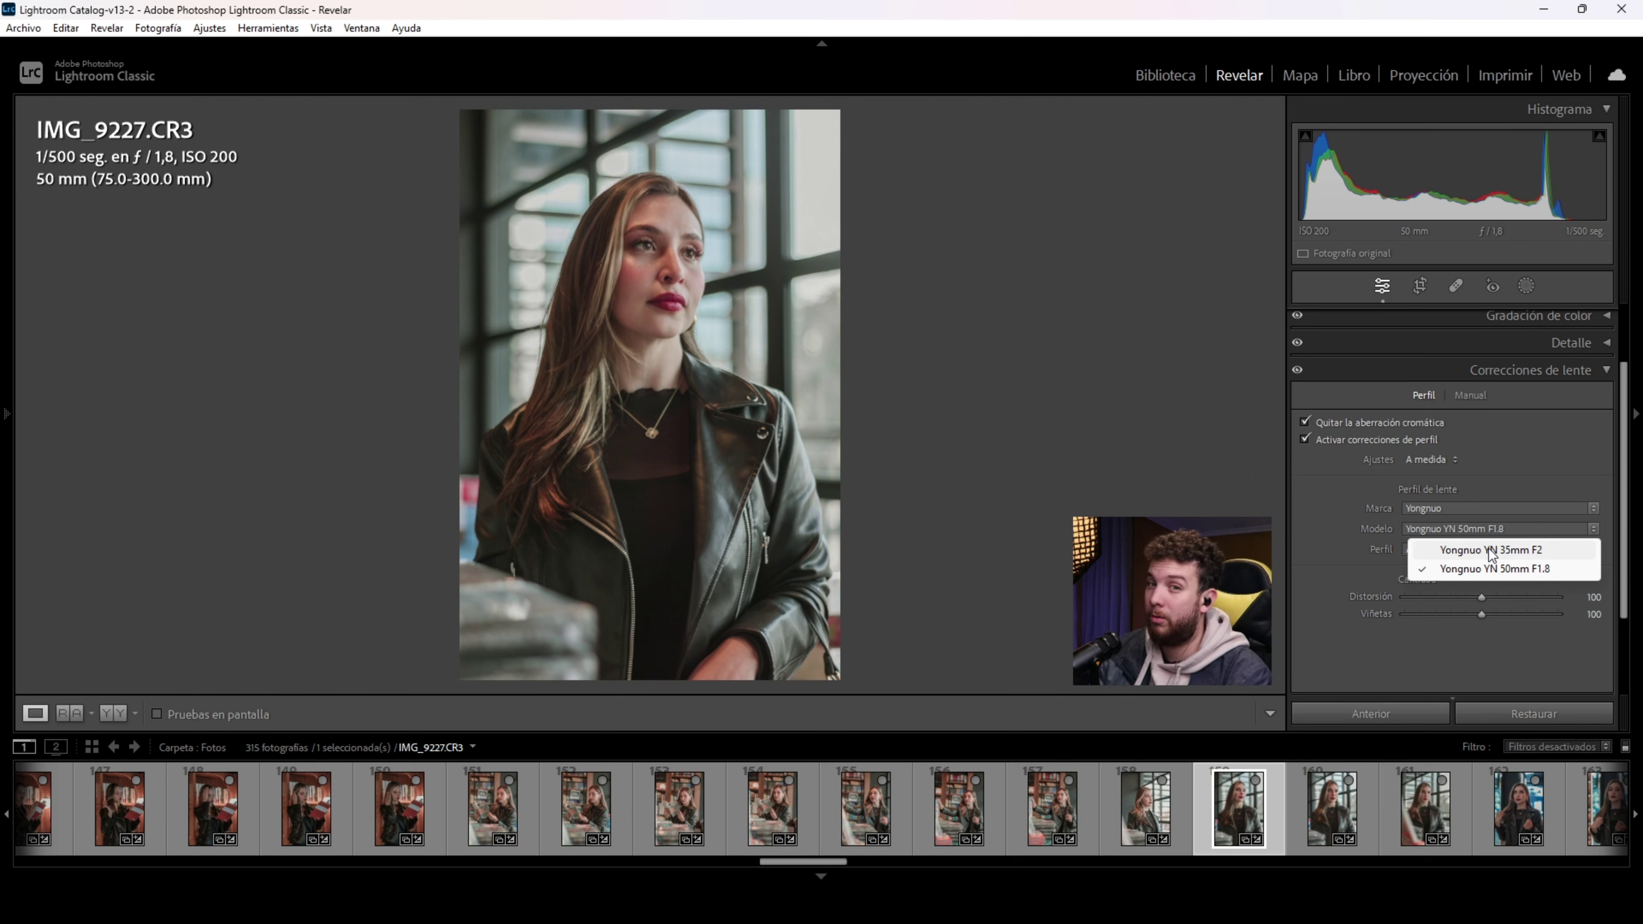
left_click(1338, 507)
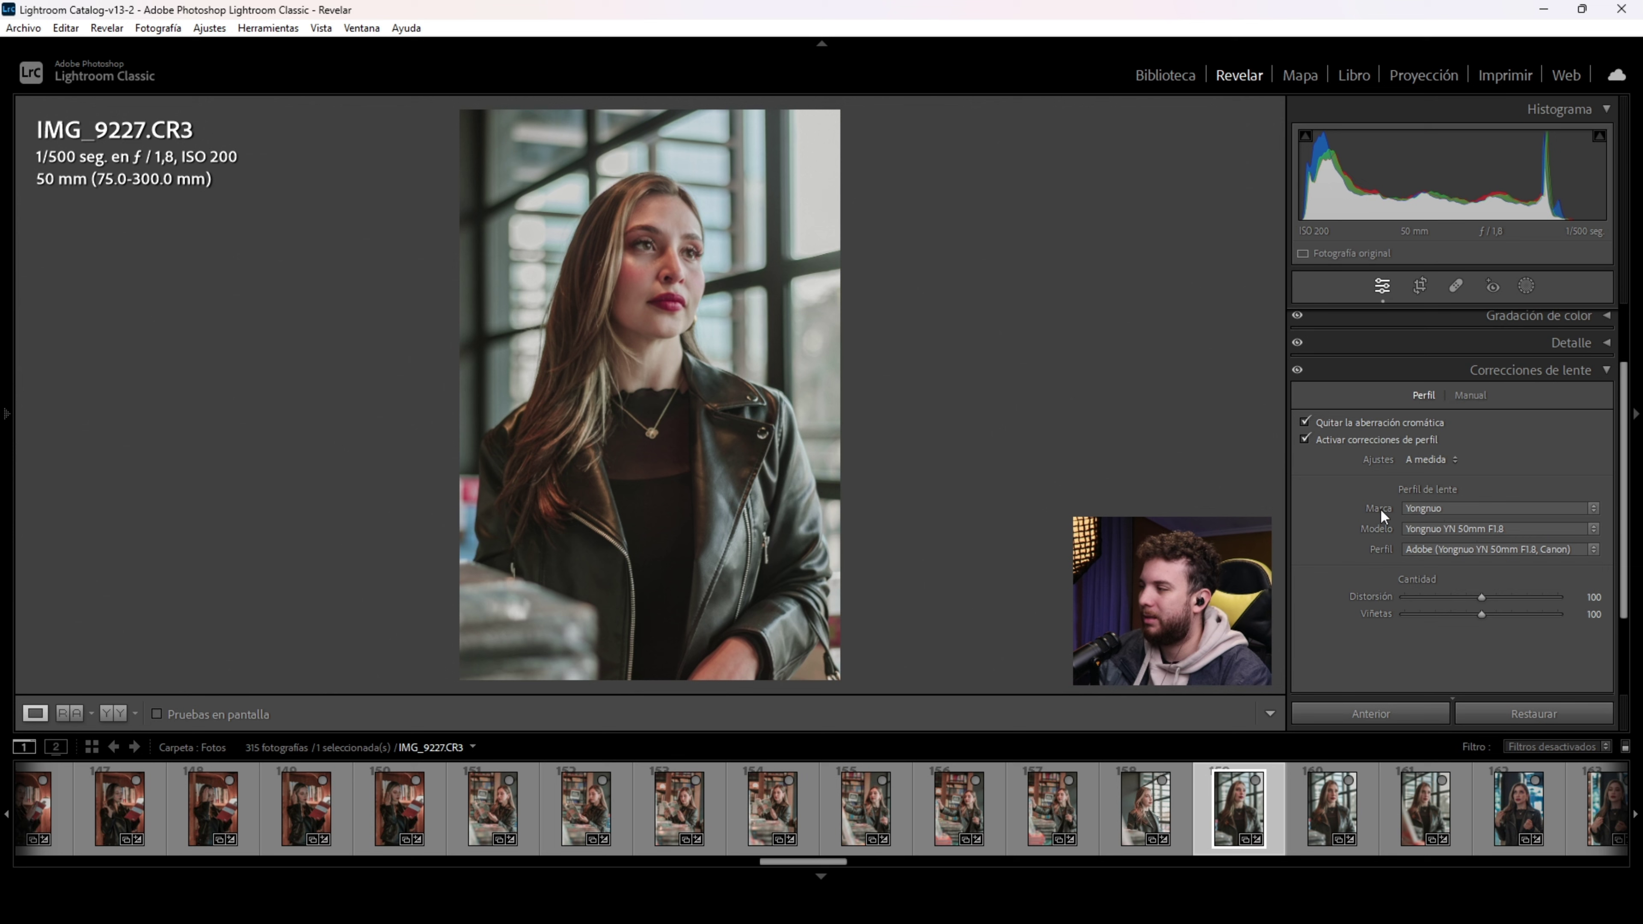
Step: Toggle lens corrections on and off to compare the corners, leaving them on, and collapse the section
left_click(1298, 370)
left_click(1297, 371)
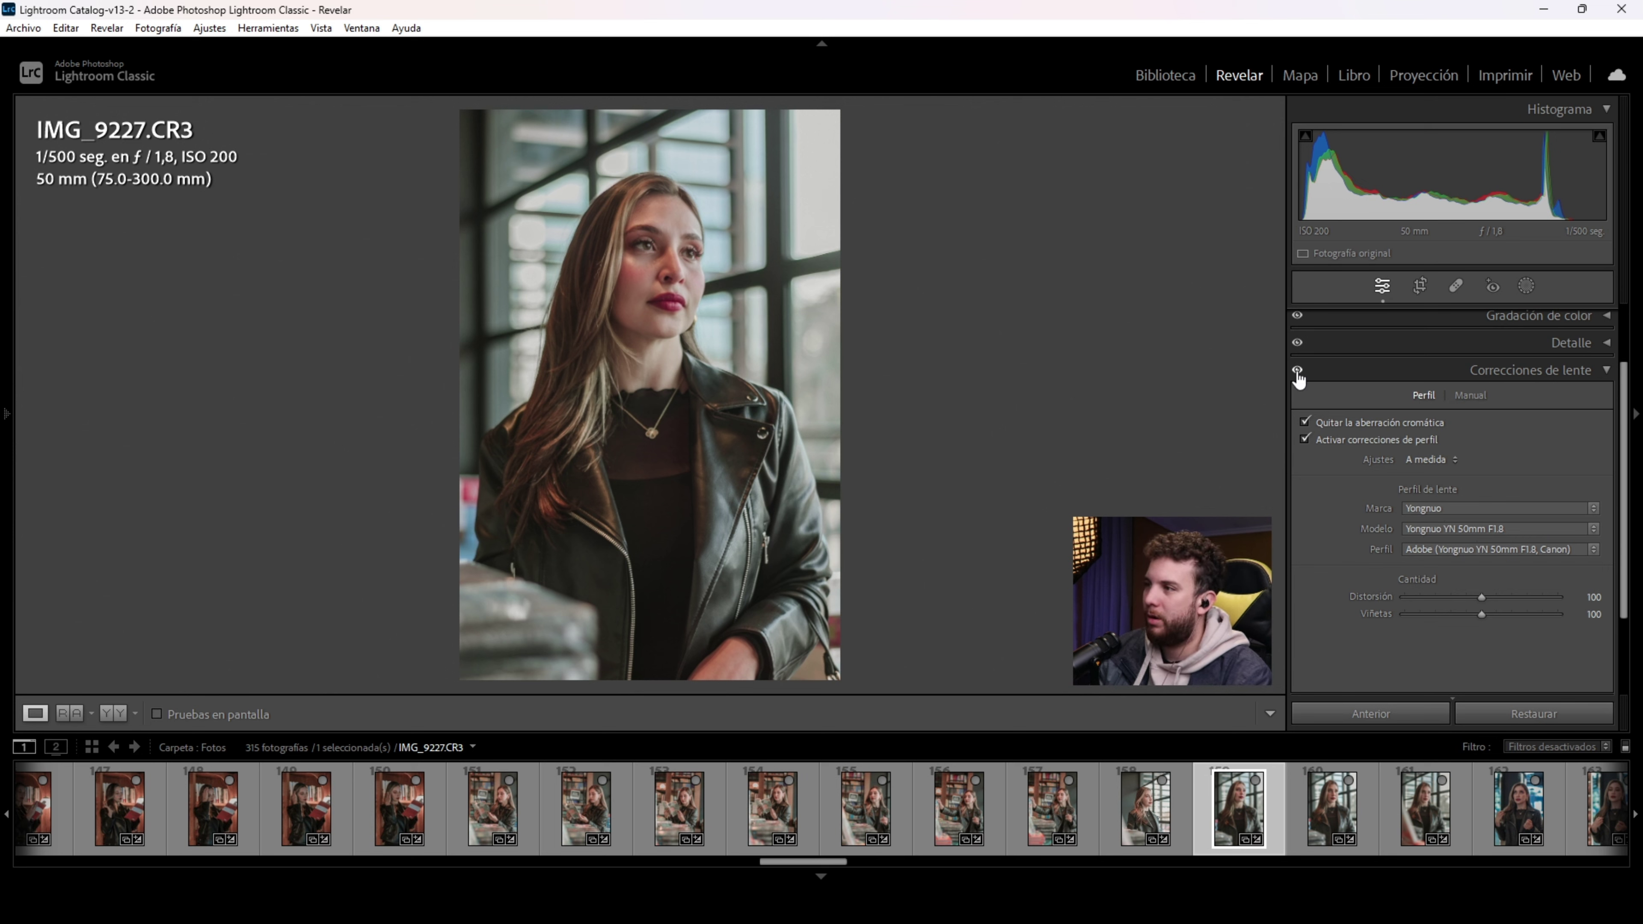
left_click(1298, 371)
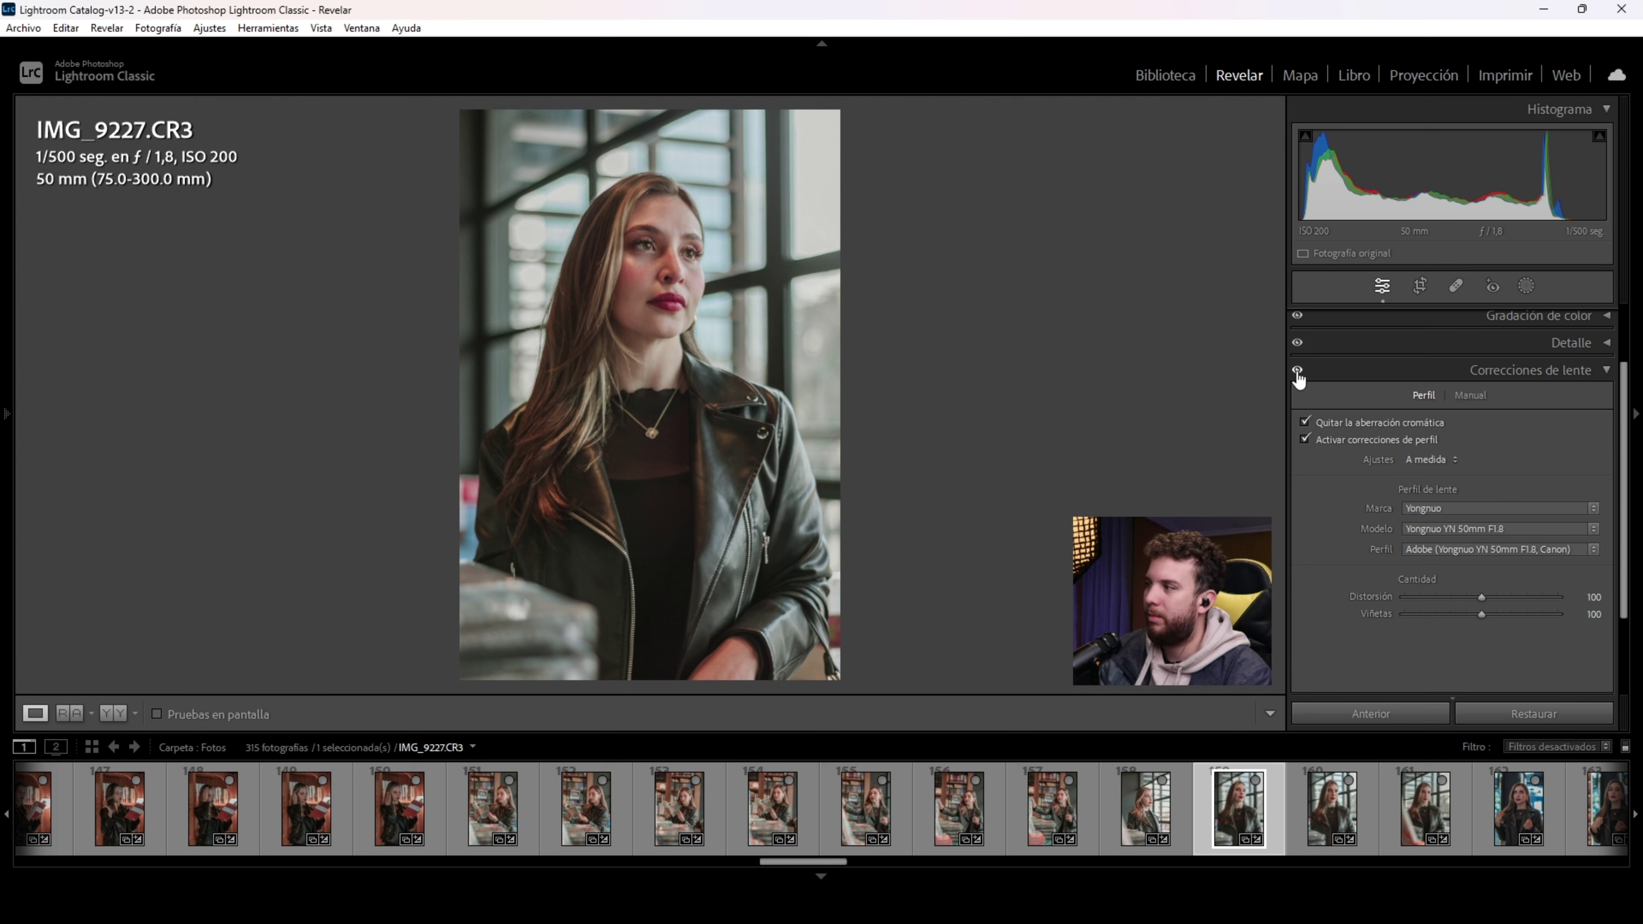
left_click(1298, 371)
left_click(1298, 371)
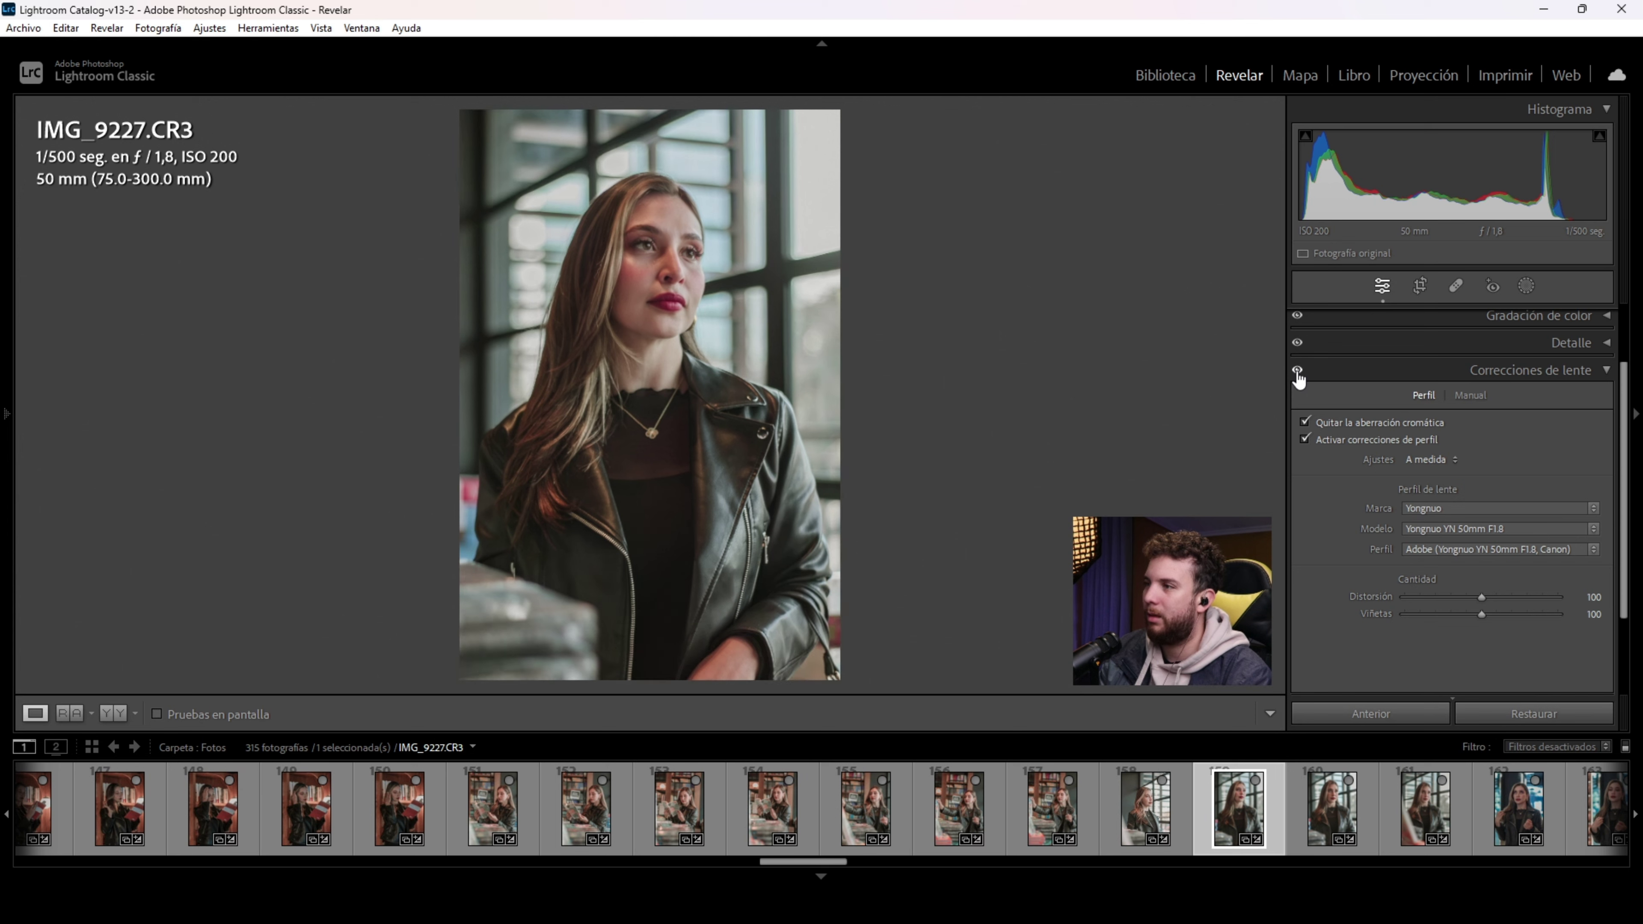
left_click(1297, 371)
left_click(1297, 371)
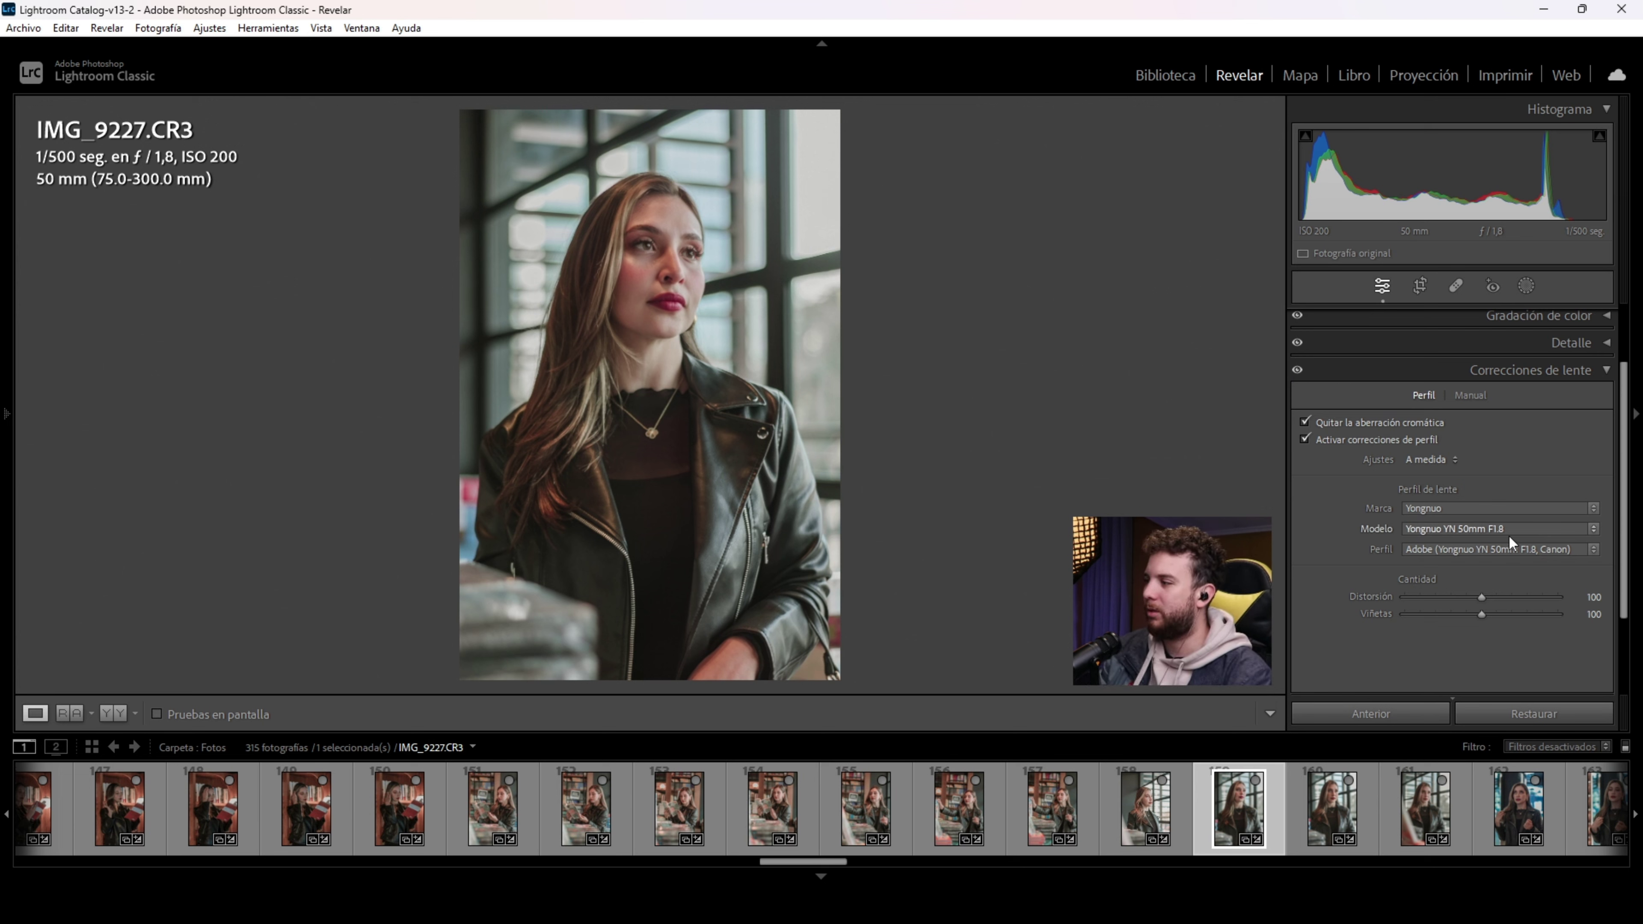
left_click(1604, 369)
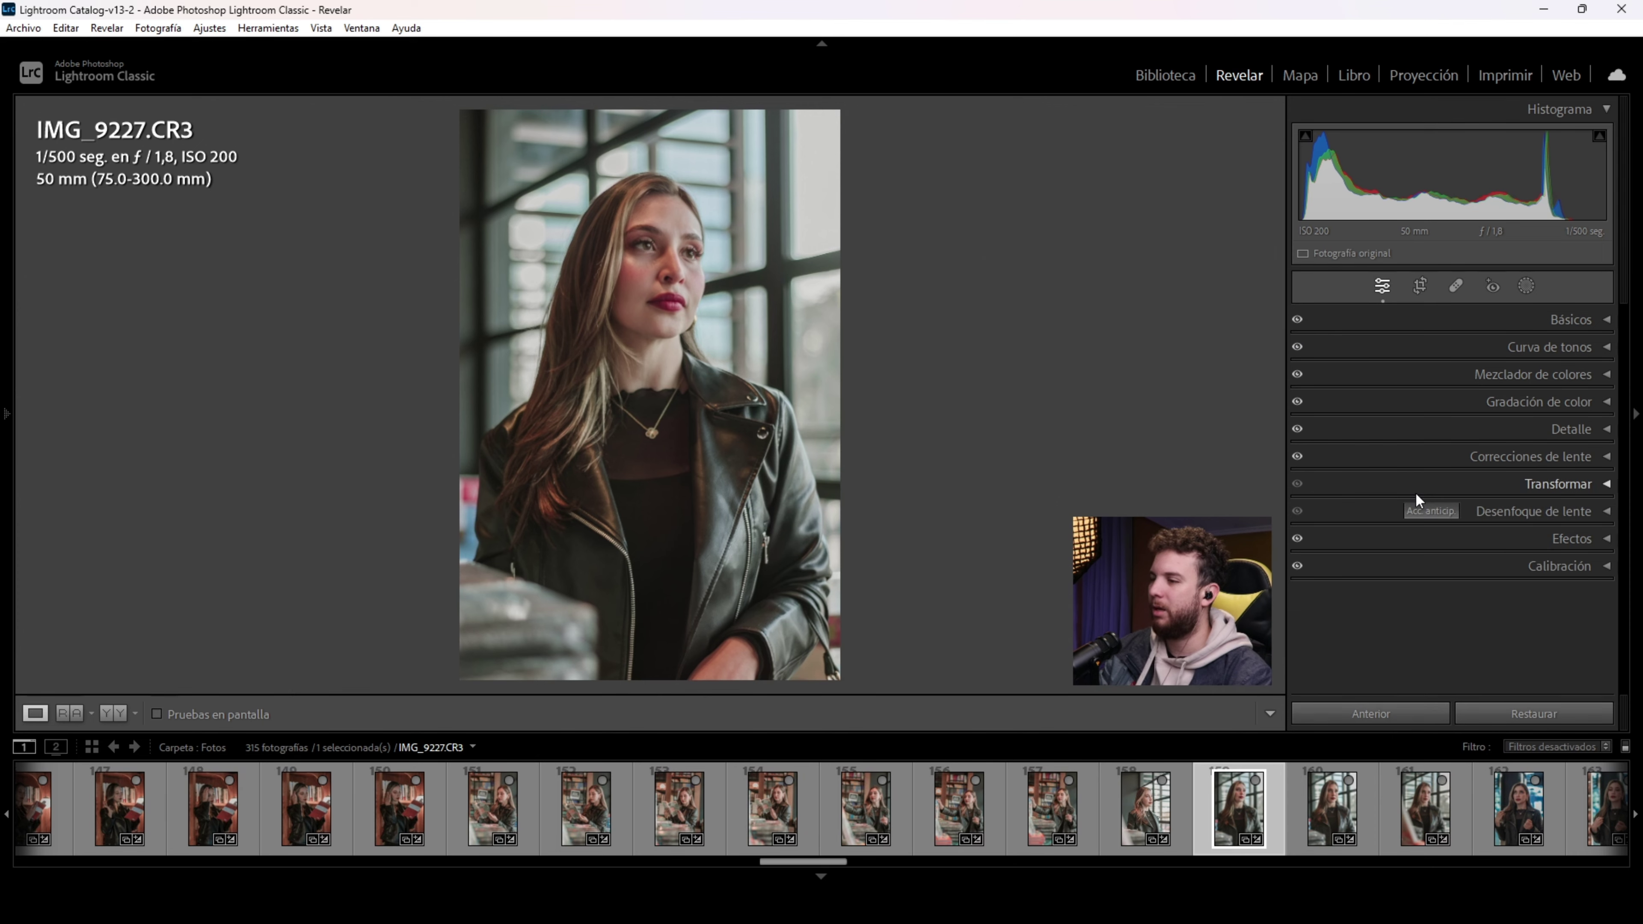